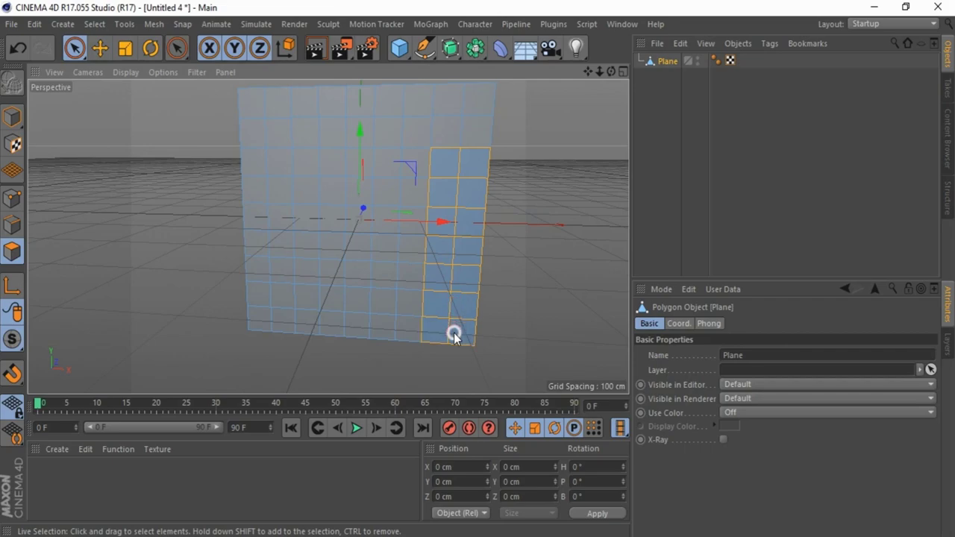
Add the second sleeve-underside block of polygons and the top-centre neck polygon to the selection, and delete them to form a T-shirt outline.
{"action": "left_click_drag", "start_coordinate": [265, 176], "coordinate": [270, 321], "text": "shift"}
{"action": "left_click", "coordinate": [357, 108], "text": "shift"}
{"action": "scroll", "coordinate": [199, 267], "scroll_direction": "down", "scroll_amount": 2}
{"action": "left_click_drag", "start_coordinate": [612, 71], "coordinate": [478, 269]}
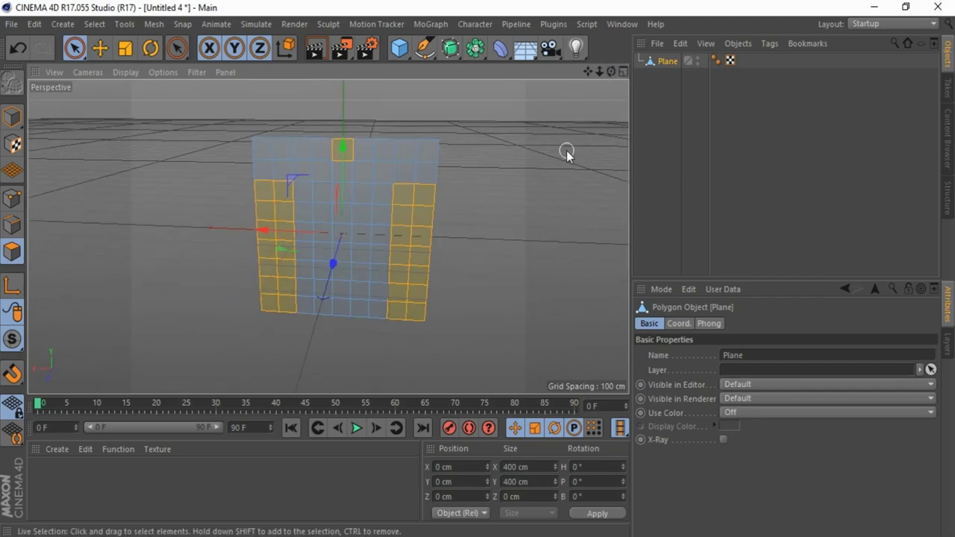
{"action": "key", "text": "Delete"}
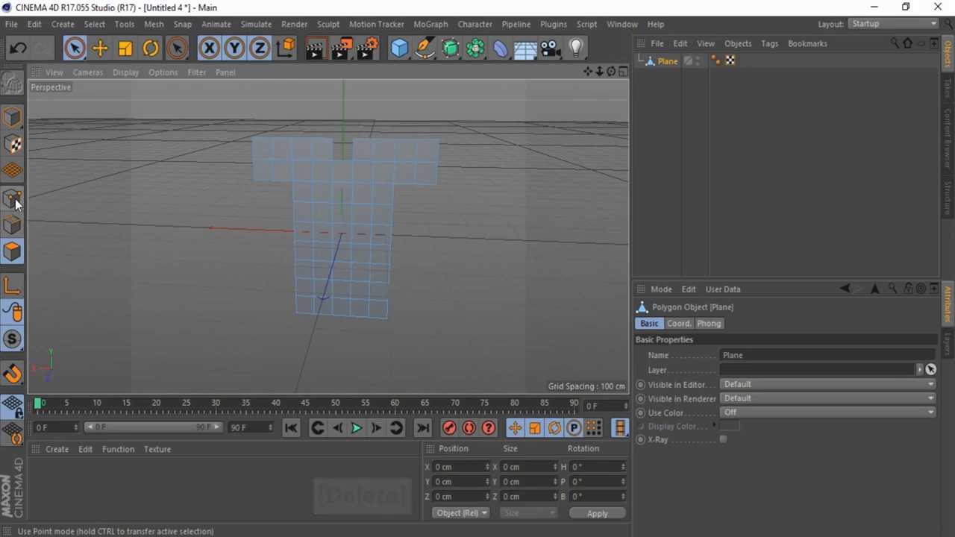
Select the two upper neckline points in point mode and scale them apart along X to widen the neck opening.
{"action": "left_click", "coordinate": [12, 199]}
{"action": "scroll", "coordinate": [343, 138], "scroll_direction": "up", "scroll_amount": 4}
{"action": "left_click", "coordinate": [100, 48]}
{"action": "scroll", "coordinate": [334, 162], "scroll_direction": "up", "scroll_amount": 2}
{"action": "left_click", "coordinate": [318, 152]}
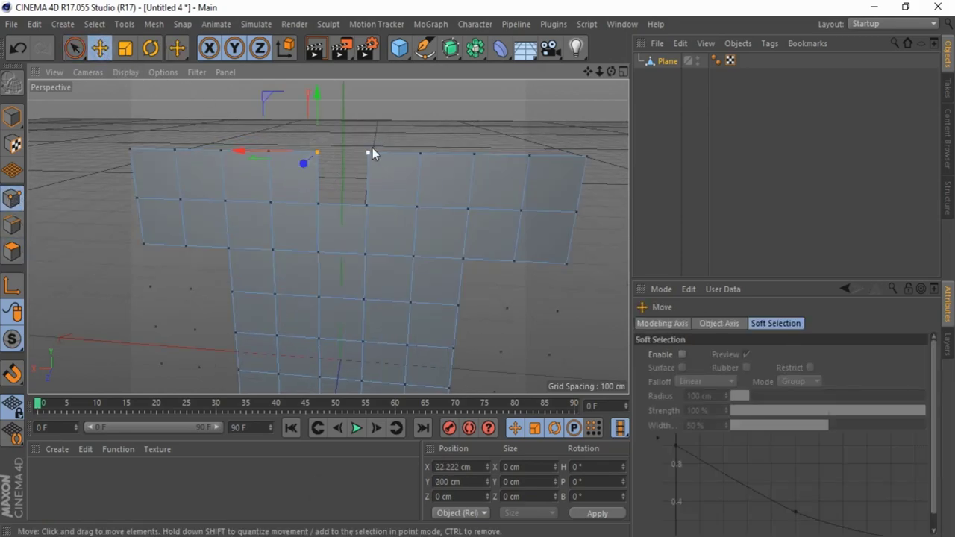
{"action": "left_click", "coordinate": [368, 153], "text": "shift"}
{"action": "scroll", "coordinate": [271, 204], "scroll_direction": "down", "scroll_amount": 2}
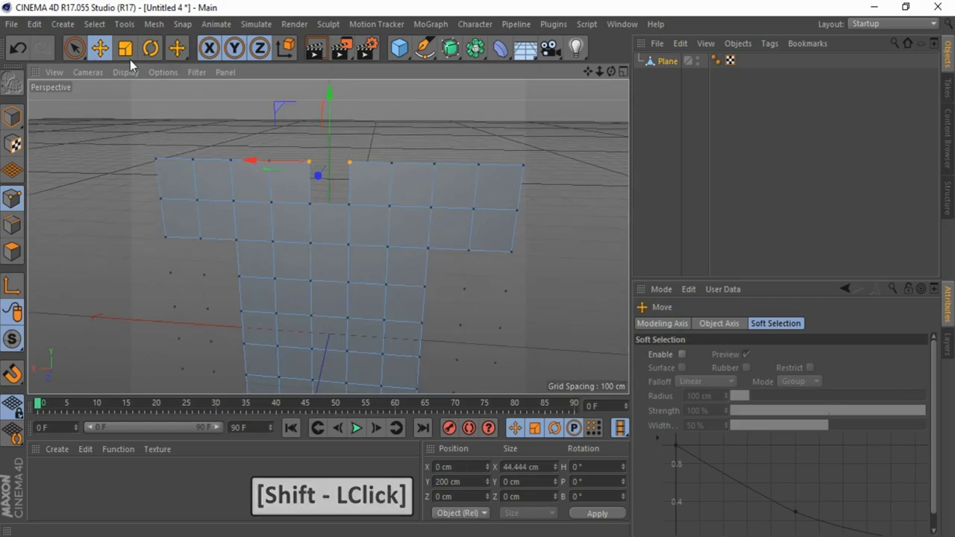
{"action": "key", "text": "t"}
{"action": "left_click_drag", "start_coordinate": [248, 161], "coordinate": [154, 166]}
Scale the two lower neckline points together along X to about 18.7 cm apart and move them slightly down.
{"action": "left_click", "coordinate": [349, 204]}
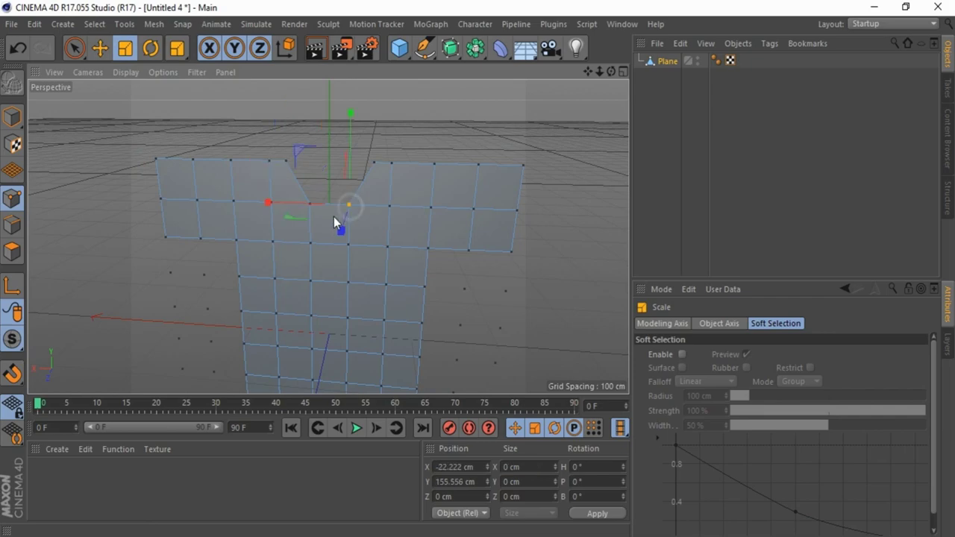
{"action": "left_click", "coordinate": [319, 172]}
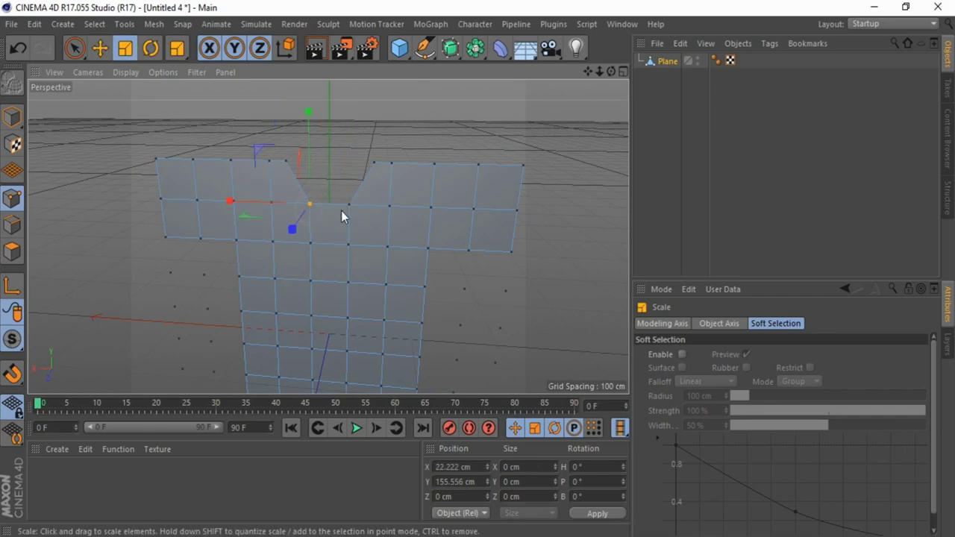
{"action": "left_click", "coordinate": [345, 206], "text": "shift"}
{"action": "left_click_drag", "start_coordinate": [250, 201], "coordinate": [297, 203]}
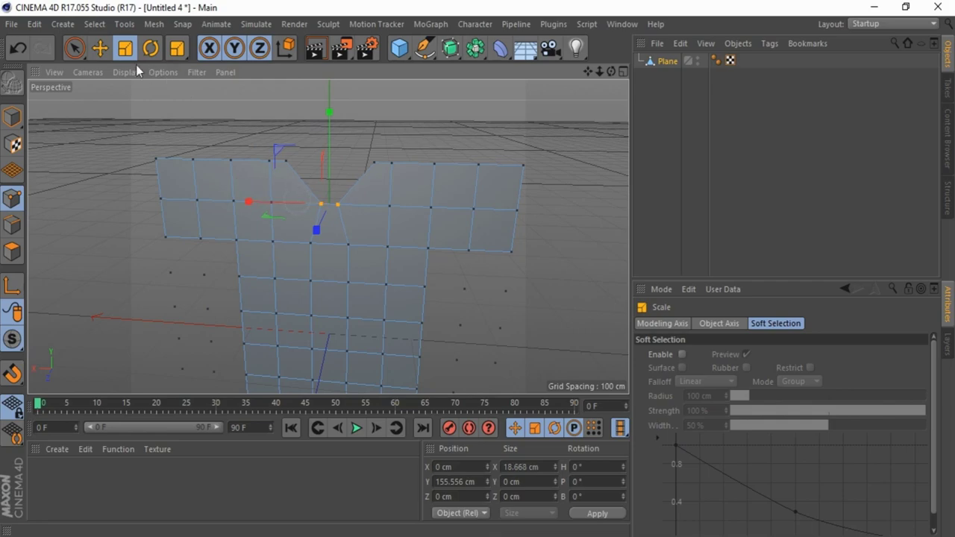
{"action": "left_click", "coordinate": [99, 49]}
{"action": "left_click_drag", "start_coordinate": [330, 139], "coordinate": [330, 139]}
Select both armpit points, lower them to about Y 97 cm and scale them apart along X to about 238 cm.
{"action": "scroll", "coordinate": [337, 96], "scroll_direction": "down", "scroll_amount": 3}
{"action": "scroll", "coordinate": [418, 187], "scroll_direction": "up", "scroll_amount": 1}
{"action": "left_click", "coordinate": [385, 187]}
{"action": "left_click", "coordinate": [248, 183], "text": "shift"}
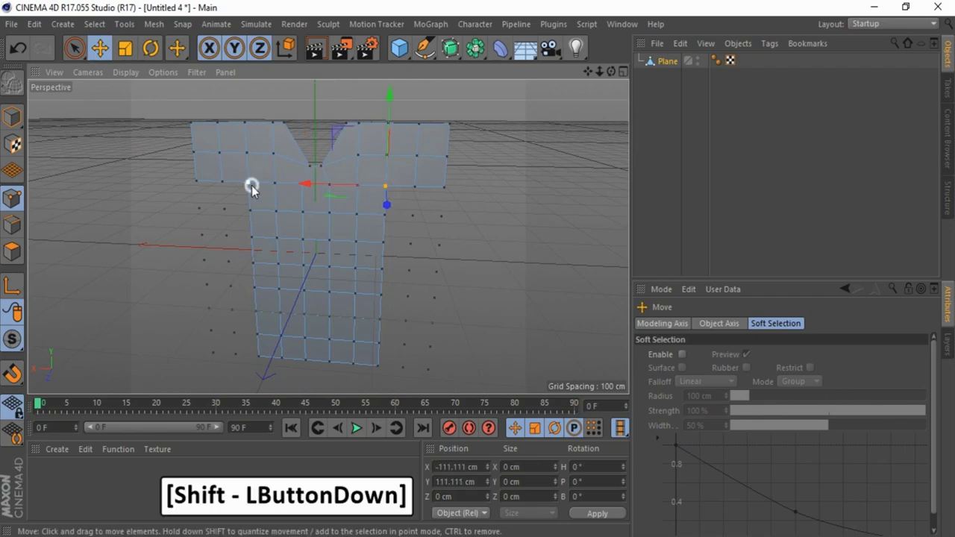
{"action": "left_click_drag", "start_coordinate": [314, 100], "coordinate": [313, 118]}
{"action": "key", "text": "t"}
{"action": "left_click_drag", "start_coordinate": [236, 192], "coordinate": [230, 195]}
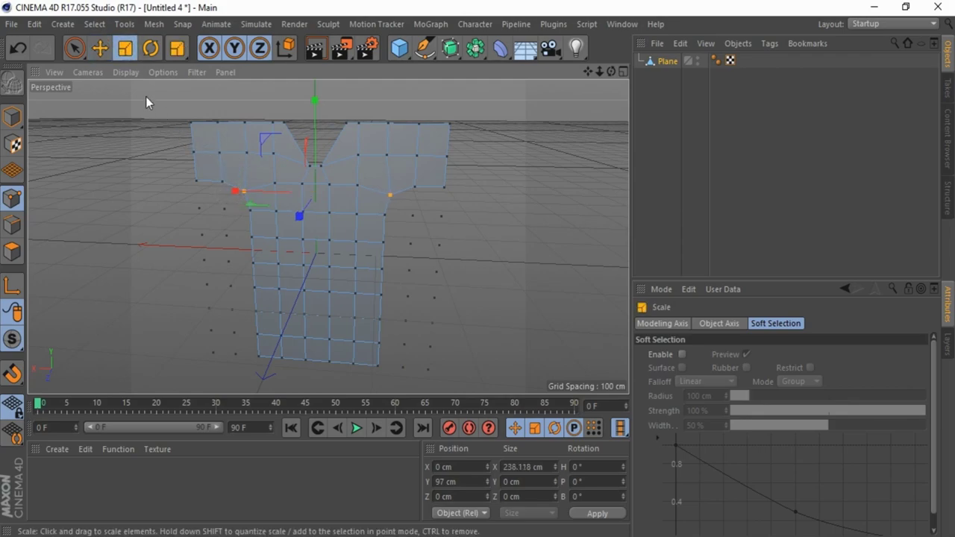
Select the outer points of both sleeve ends with Rectangle Selection and lower them slightly along Y.
{"action": "left_click_drag", "start_coordinate": [84, 51], "coordinate": [213, 194]}
{"action": "left_click_drag", "start_coordinate": [475, 114], "coordinate": [438, 215], "text": "shift"}
{"action": "left_click_drag", "start_coordinate": [315, 93], "coordinate": [319, 104]}
{"action": "scroll", "coordinate": [334, 176], "scroll_direction": "down", "scroll_amount": 2}
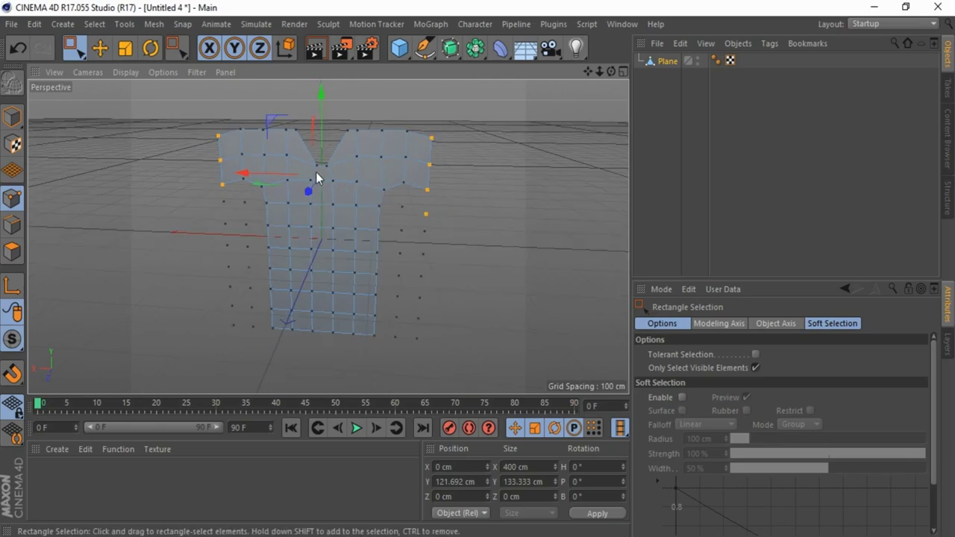
Optimize all points of the shirt mesh to remove the stray ones, and return to model mode with nothing selected.
{"action": "key", "text": "ctrl+a"}
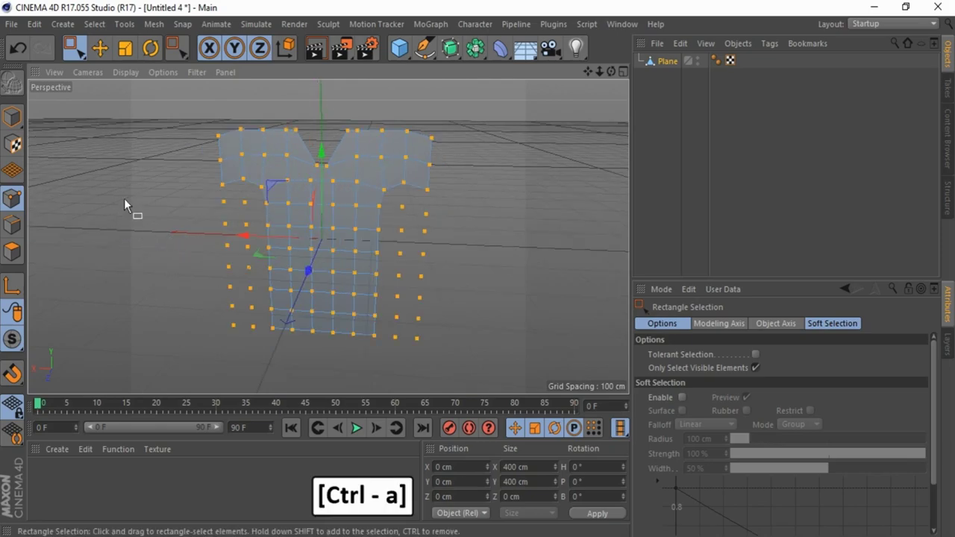
{"action": "right_click", "coordinate": [125, 159]}
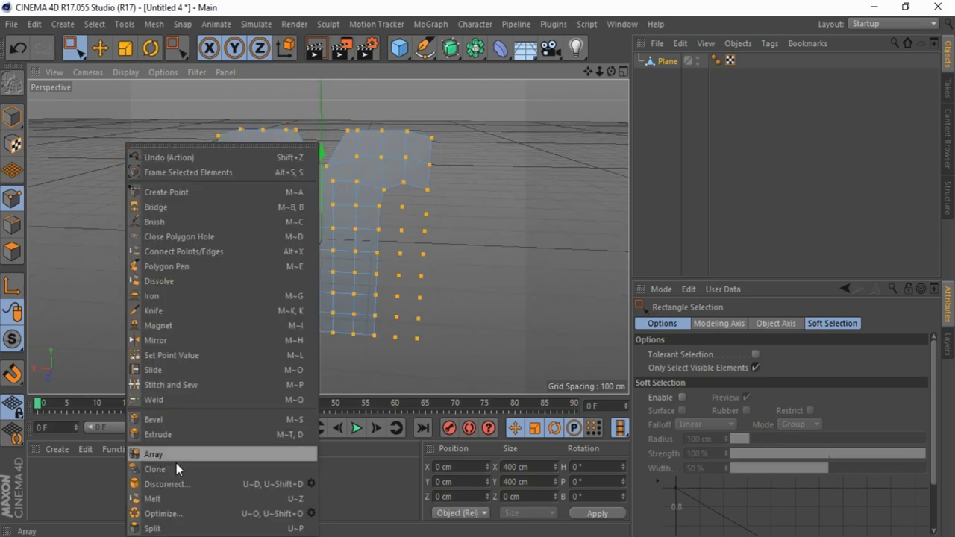
{"action": "left_click", "coordinate": [193, 514]}
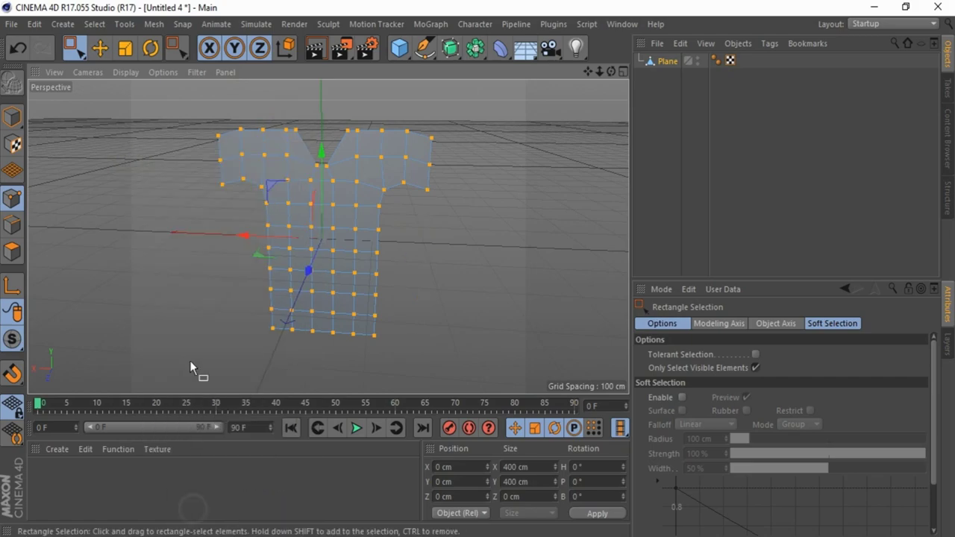
{"action": "left_click", "coordinate": [100, 48]}
{"action": "left_click", "coordinate": [11, 118]}
{"action": "left_click", "coordinate": [134, 166]}
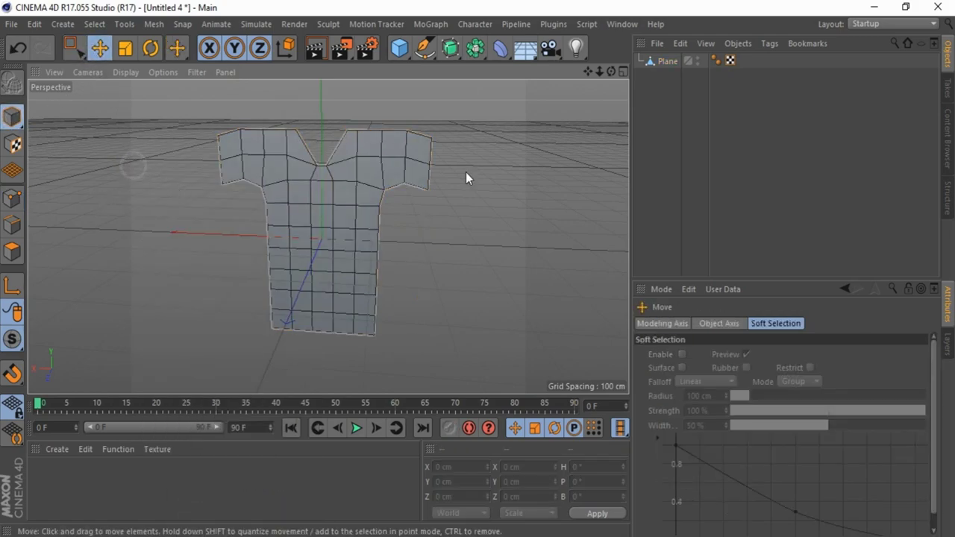
Add a Cloth Surface object and make the Plane its child.
{"action": "left_click_drag", "start_coordinate": [610, 71], "coordinate": [475, 268]}
{"action": "left_click", "coordinate": [272, 26]}
{"action": "mouse_move", "coordinate": [288, 42]}
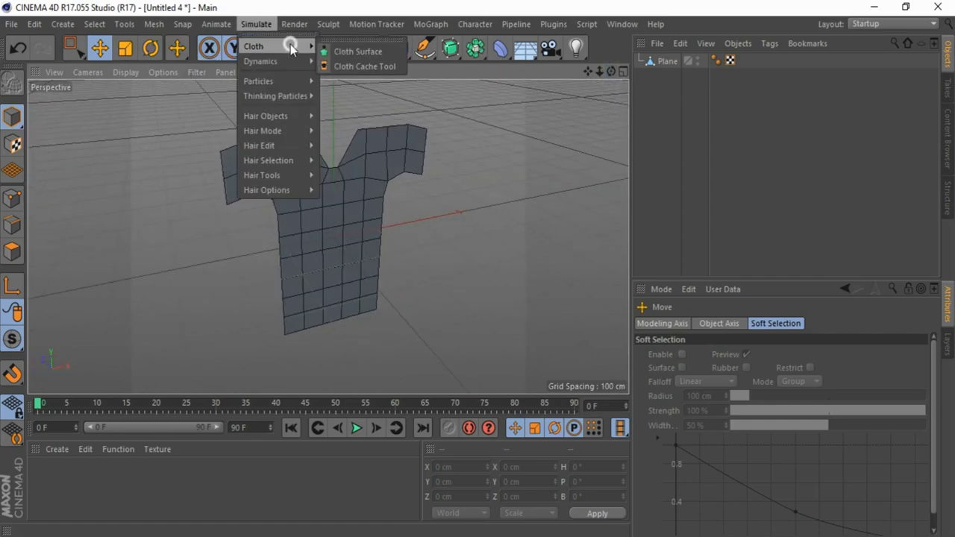
{"action": "left_click", "coordinate": [321, 49]}
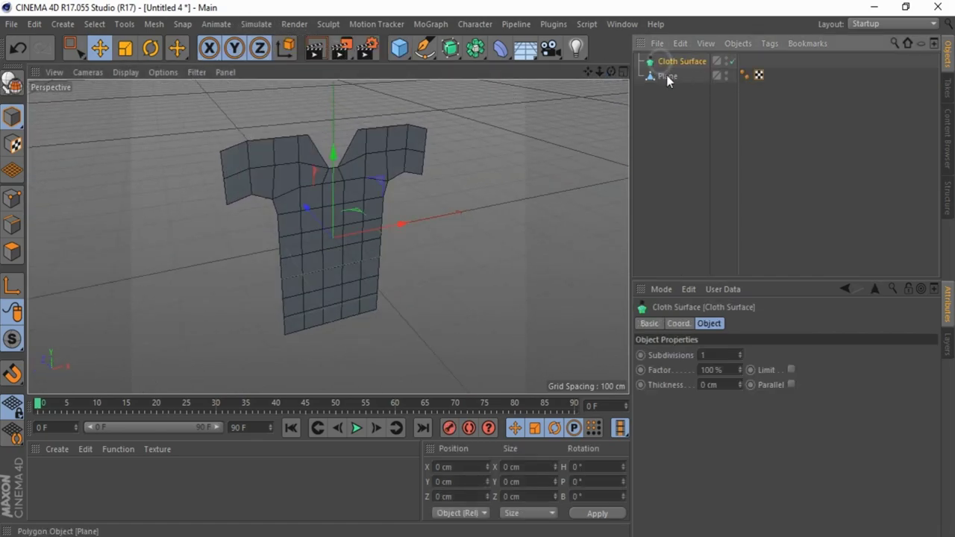
{"action": "left_click_drag", "start_coordinate": [678, 61], "coordinate": [678, 62]}
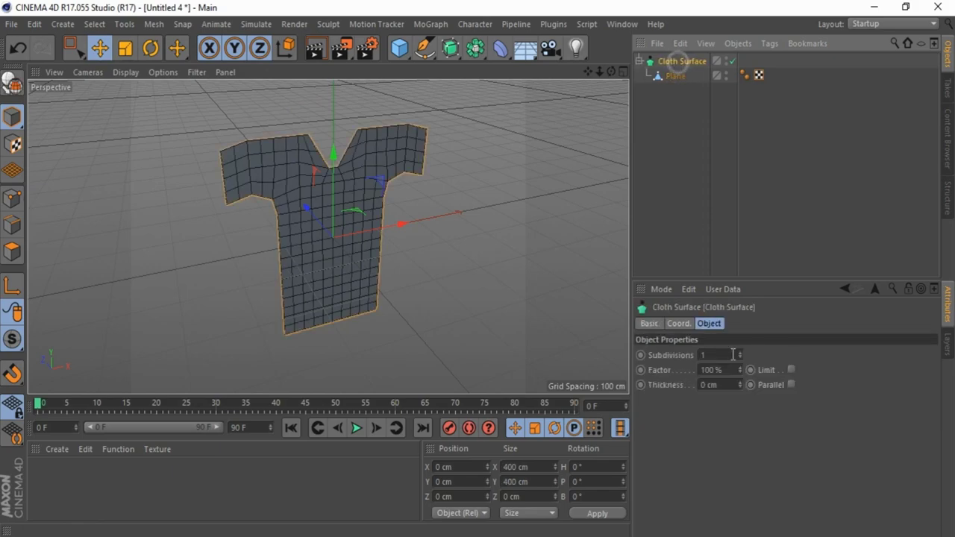
Set the Cloth Surface thickness to 30 cm.
{"action": "left_click", "coordinate": [727, 354]}
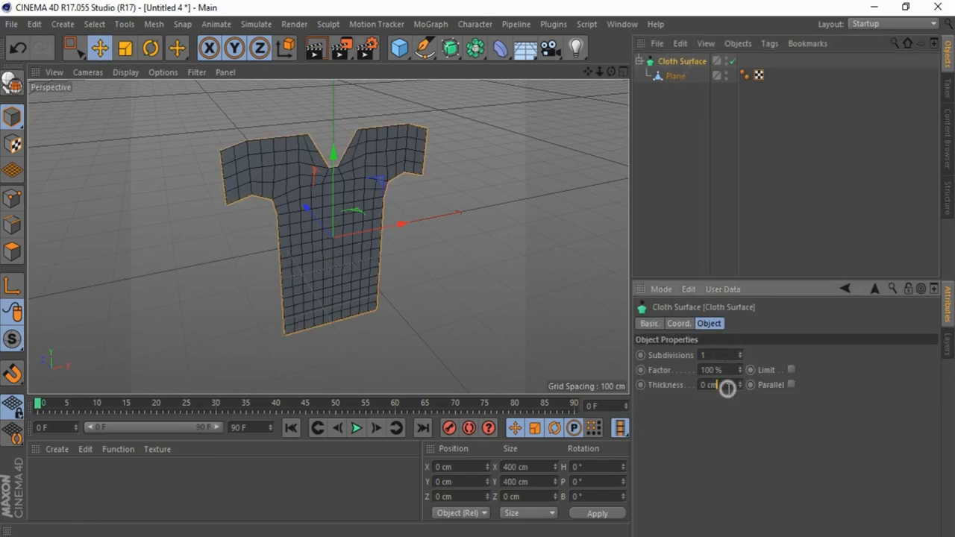
{"action": "left_click_drag", "start_coordinate": [611, 73], "coordinate": [448, 269]}
{"action": "scroll", "coordinate": [406, 175], "scroll_direction": "up", "scroll_amount": 2}
{"action": "scroll", "coordinate": [406, 176], "scroll_direction": "up", "scroll_amount": 3}
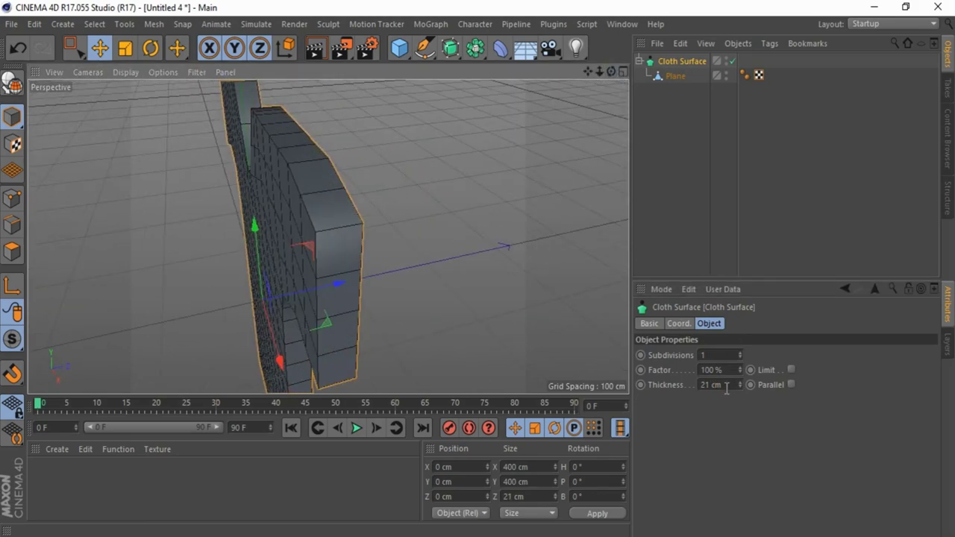
{"action": "left_click", "coordinate": [727, 387]}
{"action": "scroll", "coordinate": [728, 389], "scroll_direction": "up", "scroll_amount": 9}
{"action": "left_click_drag", "start_coordinate": [587, 283], "coordinate": [546, 76], "text": "alt"}
Make the Cloth Surface editable, move the Plane out of the resulting null and delete the null.
{"action": "left_click", "coordinate": [12, 83]}
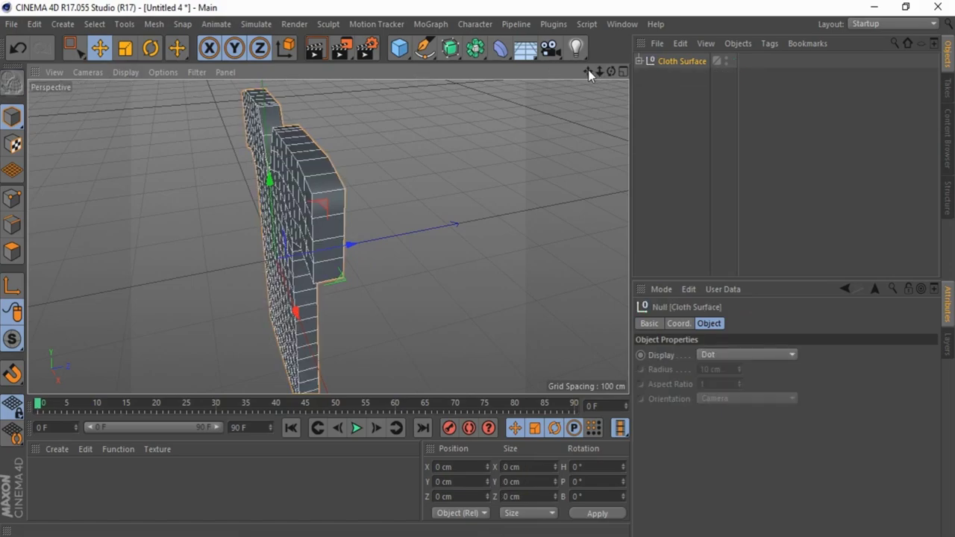
{"action": "left_click", "coordinate": [640, 61]}
{"action": "left_click", "coordinate": [662, 78]}
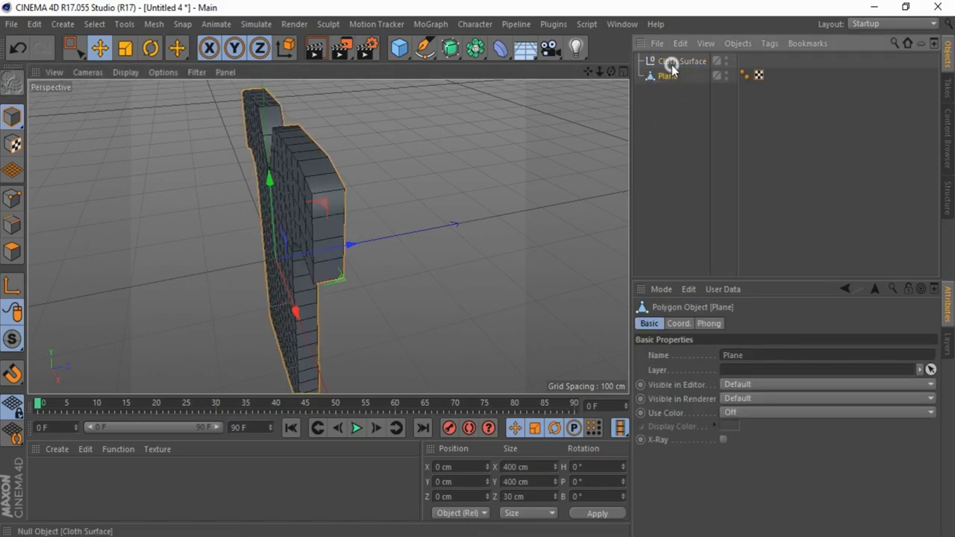
{"action": "left_click", "coordinate": [672, 65]}
{"action": "key", "text": "Delete"}
{"action": "scroll", "coordinate": [488, 117], "scroll_direction": "down", "scroll_amount": 3}
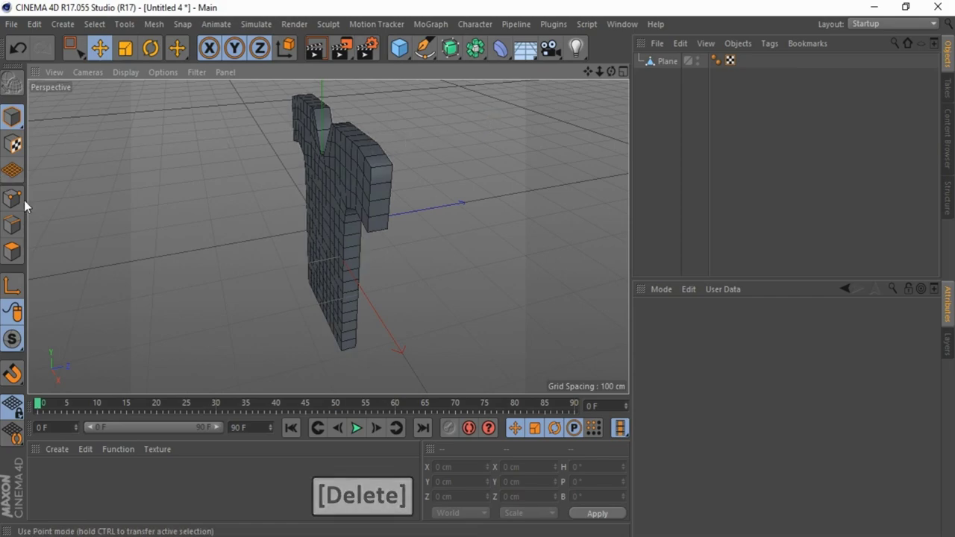
Select the closing polygons at both sleeve ends, the neckline and the bottom hem with Live Selection, and delete them to open the shirt.
{"action": "left_click", "coordinate": [12, 251]}
{"action": "left_click_drag", "start_coordinate": [82, 50], "coordinate": [102, 67]}
{"action": "left_click", "coordinate": [664, 63]}
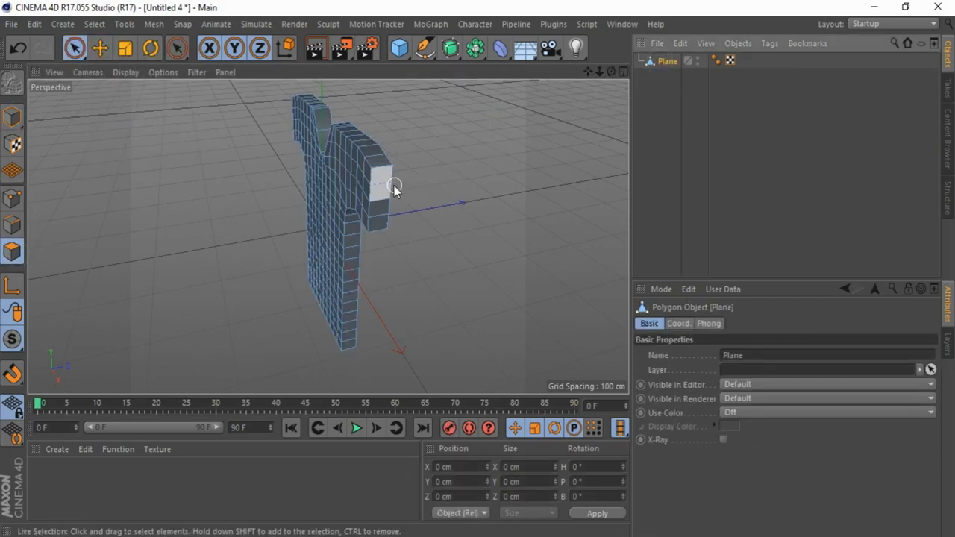
{"action": "left_click_drag", "start_coordinate": [391, 187], "coordinate": [393, 221]}
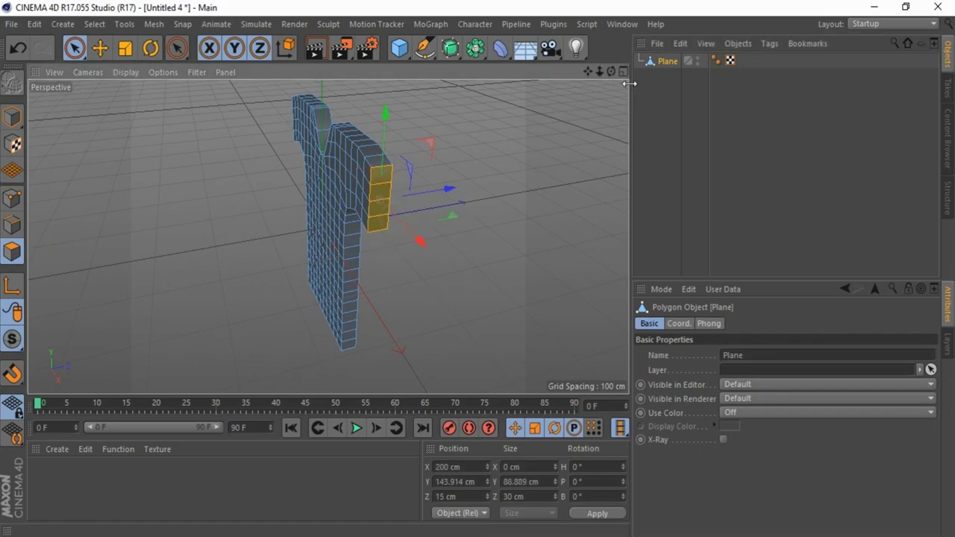
{"action": "mouse_move", "coordinate": [612, 70]}
{"action": "left_mouse_down"}
{"action": "mouse_move", "coordinate": [499, 269]}
{"action": "mouse_move", "coordinate": [478, 269]}
{"action": "mouse_move", "coordinate": [438, 181]}
{"action": "mouse_move", "coordinate": [400, 156]}
{"action": "mouse_move", "coordinate": [403, 196]}
{"action": "mouse_move", "coordinate": [440, 234]}
{"action": "mouse_move", "coordinate": [478, 159]}
{"action": "left_mouse_up"}
{"action": "mouse_move", "coordinate": [611, 70]}
{"action": "left_mouse_down"}
{"action": "mouse_move", "coordinate": [477, 269]}
{"action": "mouse_move", "coordinate": [611, 69]}
{"action": "left_mouse_up"}
{"action": "scroll", "coordinate": [424, 183], "scroll_direction": "up", "scroll_amount": 3}
{"action": "scroll", "coordinate": [441, 192], "scroll_direction": "up", "scroll_amount": 2}
{"action": "mouse_move", "coordinate": [458, 199]}
{"action": "left_mouse_down", "text": "shift"}
{"action": "mouse_move", "coordinate": [397, 210]}
{"action": "mouse_move", "coordinate": [362, 150]}
{"action": "left_mouse_up", "text": "shift"}
{"action": "scroll", "coordinate": [285, 114], "scroll_direction": "down", "scroll_amount": 6}
{"action": "left_click_drag", "start_coordinate": [612, 71], "coordinate": [477, 269]}
{"action": "scroll", "coordinate": [363, 290], "scroll_direction": "up", "scroll_amount": 6}
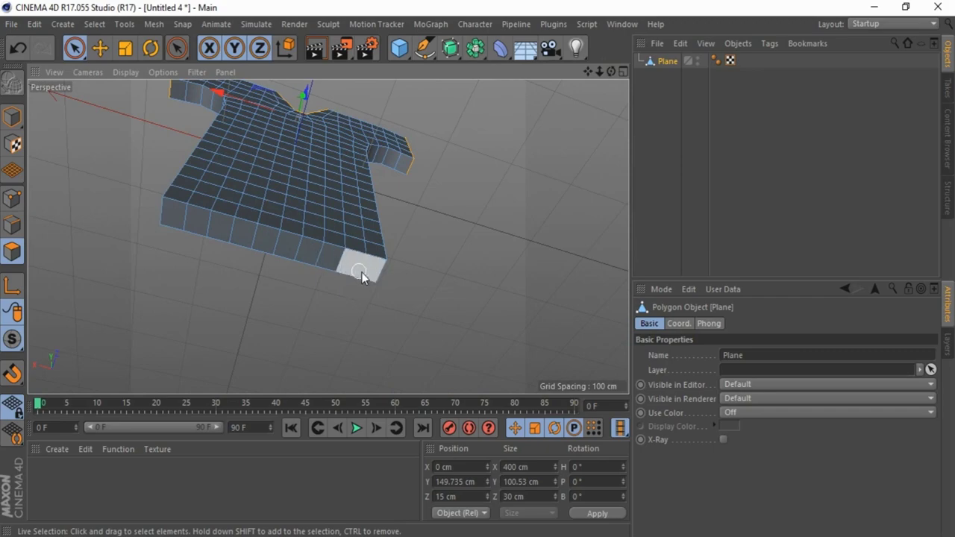
{"action": "left_click_drag", "start_coordinate": [362, 273], "coordinate": [180, 234], "text": "shift"}
{"action": "scroll", "coordinate": [276, 347], "scroll_direction": "down", "scroll_amount": 3}
{"action": "left_click_drag", "start_coordinate": [612, 70], "coordinate": [478, 266]}
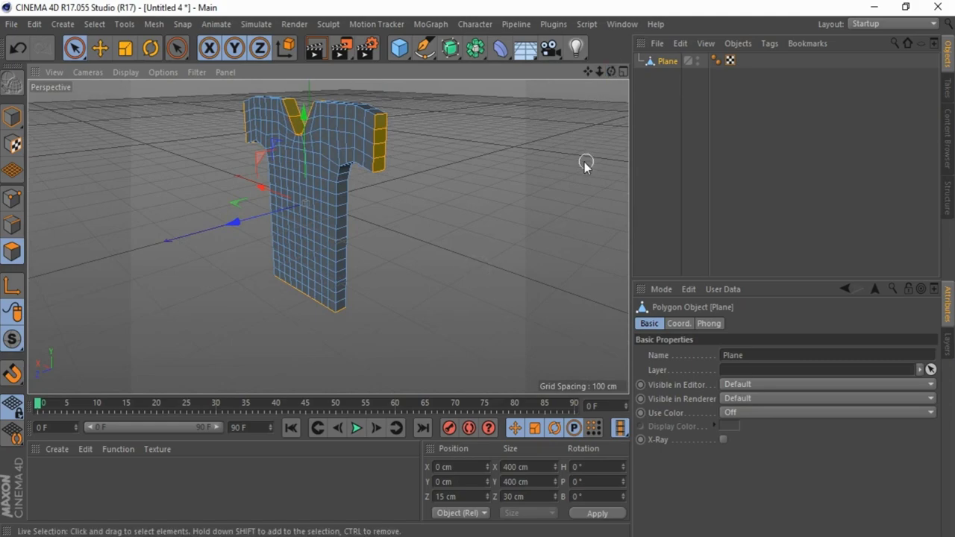
{"action": "key", "text": "Delete"}
Select the strips of thickness polygons along the top of both shoulders and sleeves.
{"action": "left_click_drag", "start_coordinate": [612, 70], "coordinate": [339, 109]}
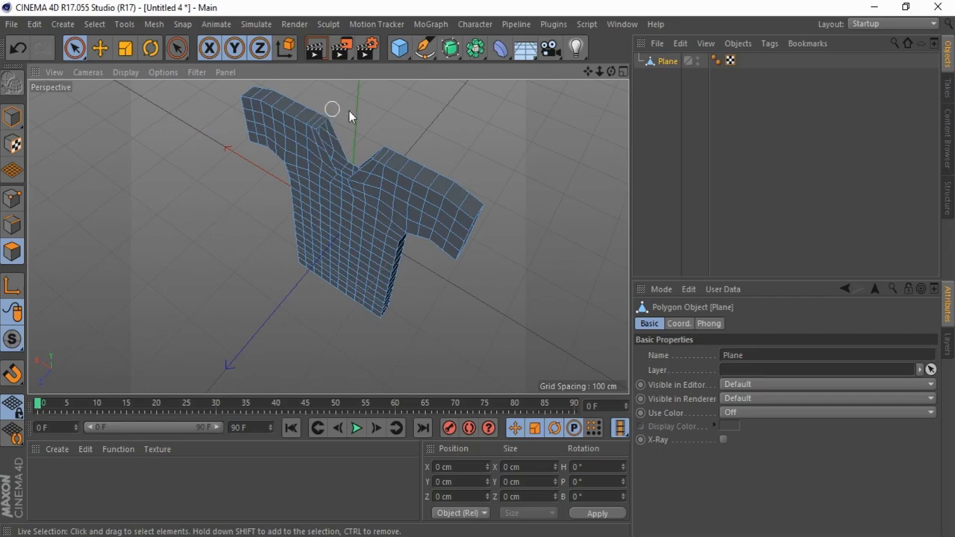
{"action": "mouse_move", "coordinate": [396, 153]}
{"action": "left_mouse_down", "text": "shift"}
{"action": "mouse_move", "coordinate": [472, 188]}
{"action": "mouse_move", "coordinate": [451, 184]}
{"action": "left_mouse_up", "text": "shift"}
{"action": "left_click_drag", "start_coordinate": [612, 72], "coordinate": [354, 106]}
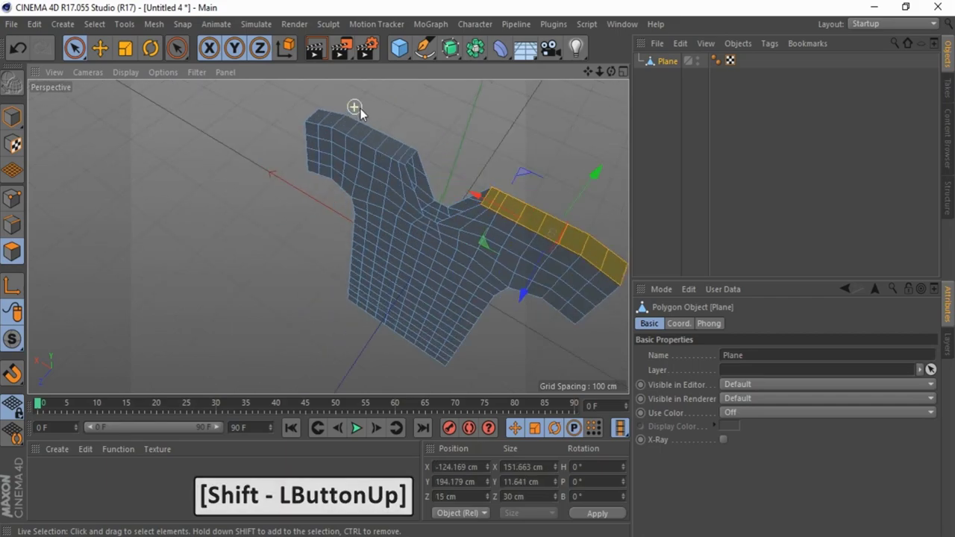
{"action": "left_click_drag", "start_coordinate": [392, 147], "coordinate": [406, 144], "text": "shift"}
{"action": "left_click_drag", "start_coordinate": [341, 114], "coordinate": [328, 115], "text": "shift"}
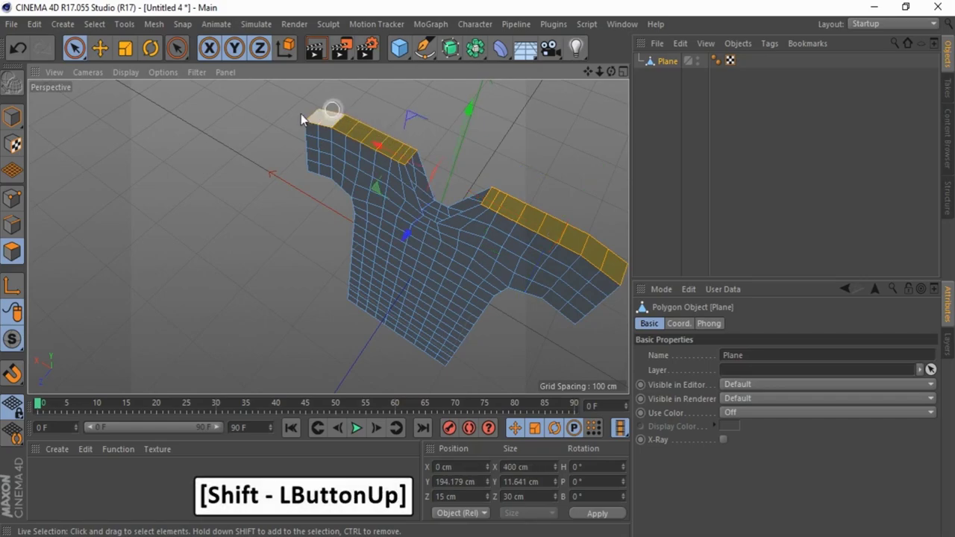
Add the thickness polygons under both sleeves and down both sides of the shirt to the selection.
{"action": "scroll", "coordinate": [222, 134], "scroll_direction": "down", "scroll_amount": 3}
{"action": "mouse_move", "coordinate": [612, 72]}
{"action": "left_mouse_down"}
{"action": "mouse_move", "coordinate": [611, 41]}
{"action": "mouse_move", "coordinate": [610, 74]}
{"action": "left_mouse_up"}
{"action": "left_click_drag", "start_coordinate": [478, 267], "coordinate": [476, 265], "text": "alt"}
{"action": "scroll", "coordinate": [433, 178], "scroll_direction": "up", "scroll_amount": 3}
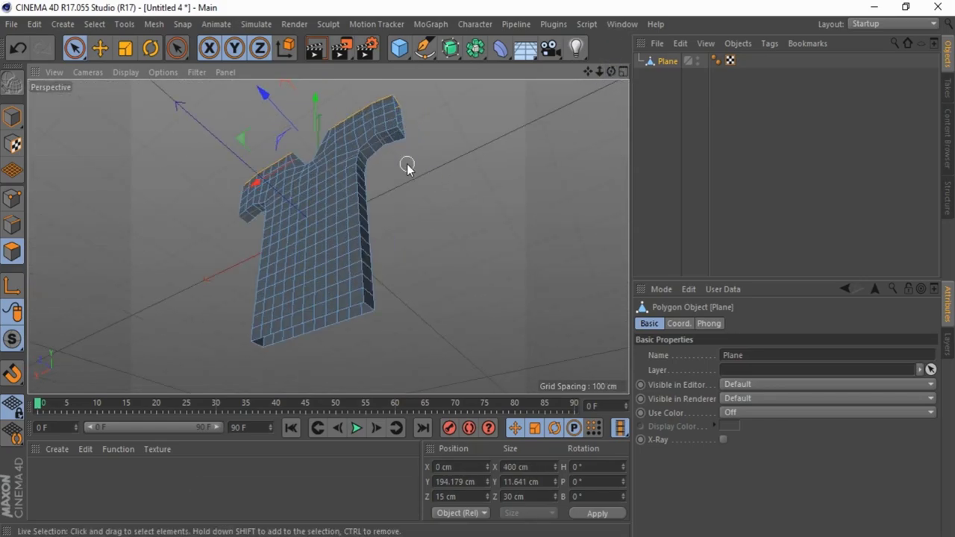
{"action": "mouse_move", "coordinate": [394, 150]}
{"action": "left_mouse_down", "text": "shift"}
{"action": "mouse_move", "coordinate": [379, 149]}
{"action": "mouse_move", "coordinate": [373, 213]}
{"action": "mouse_move", "coordinate": [372, 177]}
{"action": "left_mouse_up", "text": "shift"}
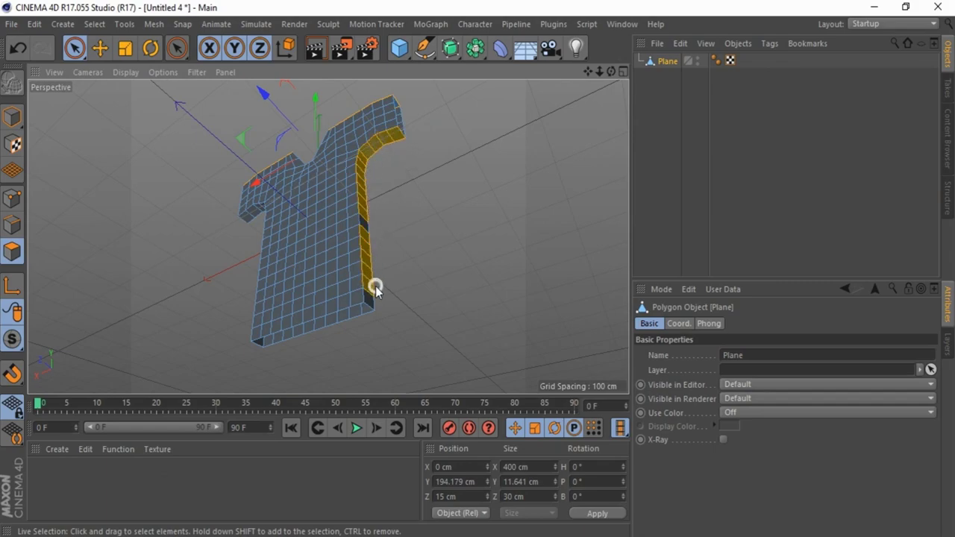
{"action": "left_click_drag", "start_coordinate": [377, 218], "coordinate": [377, 218], "text": "shift"}
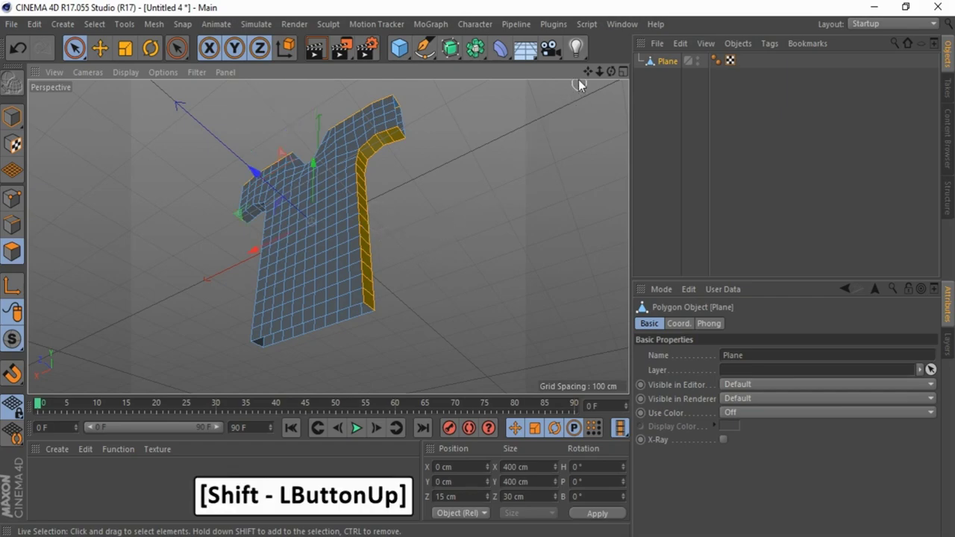
{"action": "mouse_move", "coordinate": [611, 70]}
{"action": "left_mouse_down"}
{"action": "mouse_move", "coordinate": [491, 273]}
{"action": "mouse_move", "coordinate": [554, 120]}
{"action": "mouse_move", "coordinate": [383, 145]}
{"action": "mouse_move", "coordinate": [365, 129]}
{"action": "left_mouse_up"}
{"action": "left_click_drag", "start_coordinate": [359, 174], "coordinate": [368, 287], "text": "shift"}
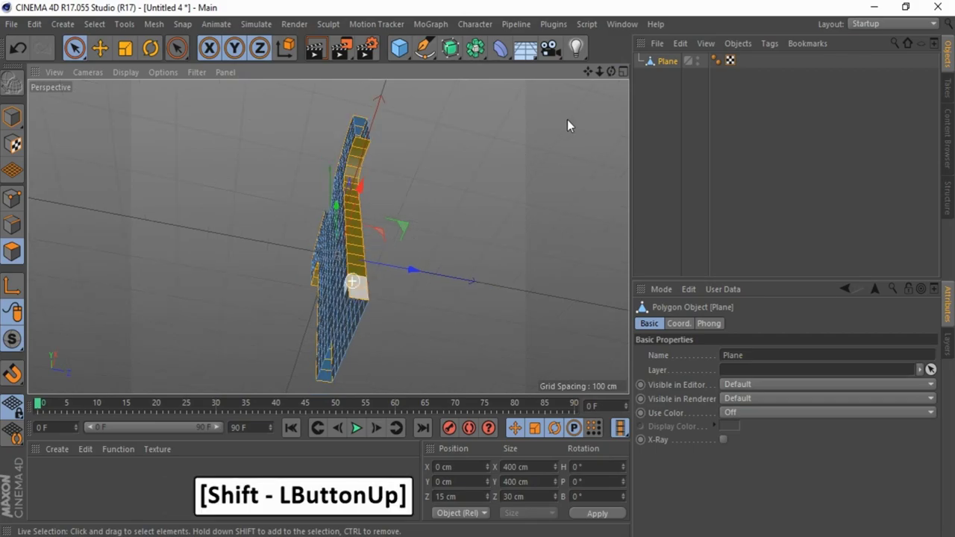
{"action": "left_click_drag", "start_coordinate": [612, 72], "coordinate": [477, 269]}
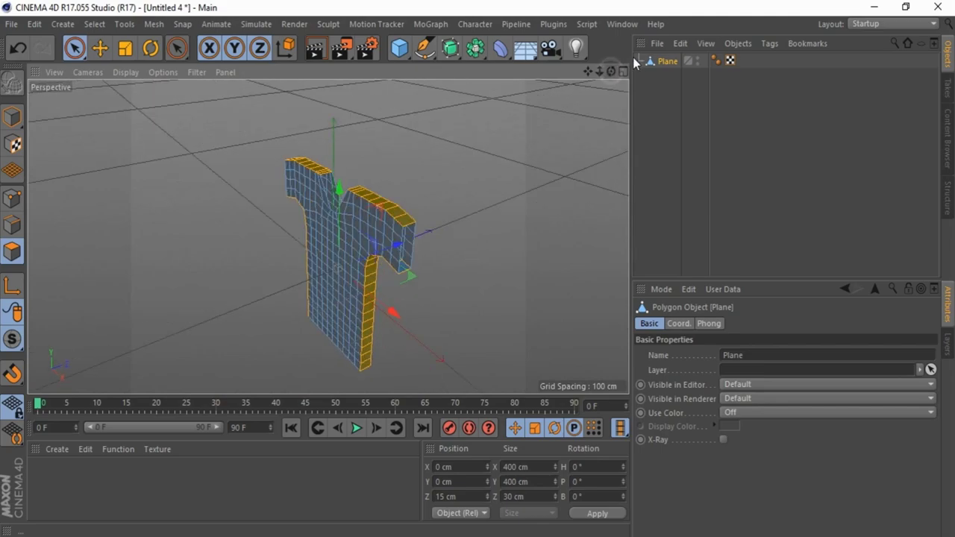
Add a Cloth tag to the Plane and set the selected thickness polygons as its seam polygons in the Dresser settings.
{"action": "right_click", "coordinate": [661, 66]}
{"action": "mouse_move", "coordinate": [709, 152]}
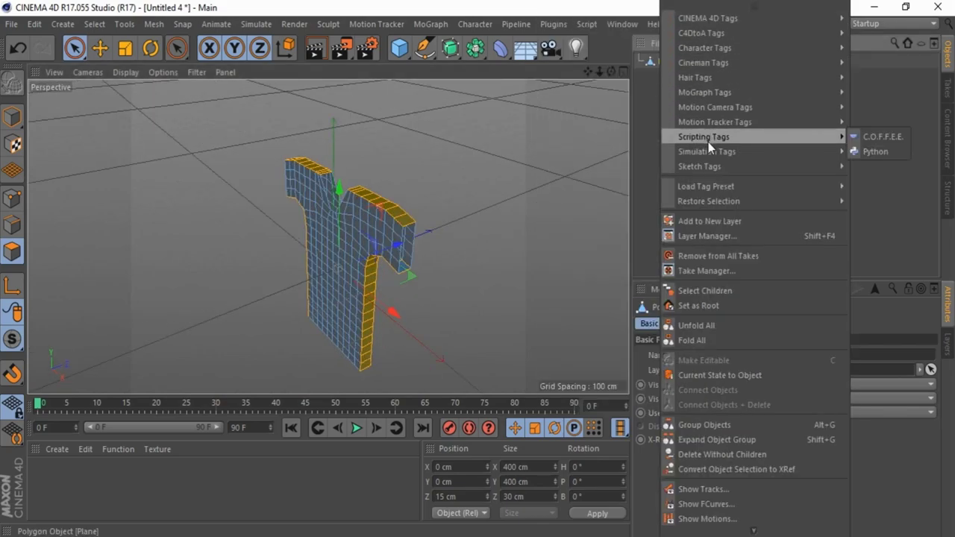
{"action": "left_click", "coordinate": [873, 245]}
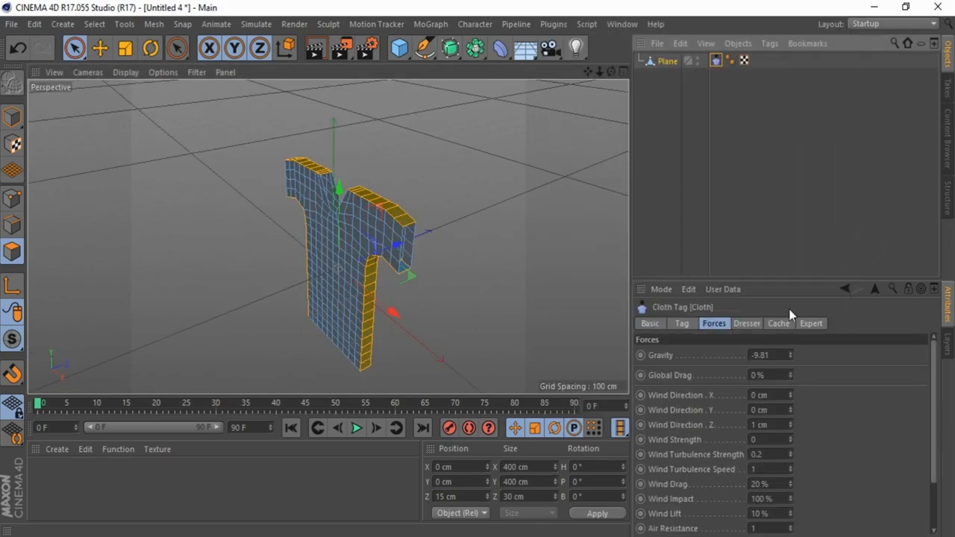
{"action": "left_click", "coordinate": [779, 323]}
{"action": "left_click", "coordinate": [747, 324]}
{"action": "left_click", "coordinate": [723, 469]}
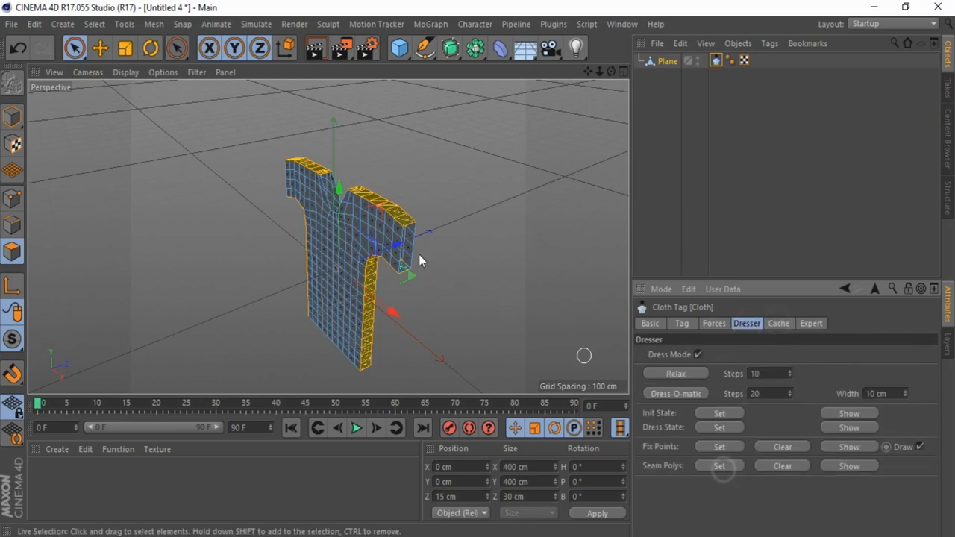
Run Dress-O-matic to pull the shirt's seams together and delete the Cloth tag from the Plane.
{"action": "scroll", "coordinate": [400, 205], "scroll_direction": "up", "scroll_amount": 3}
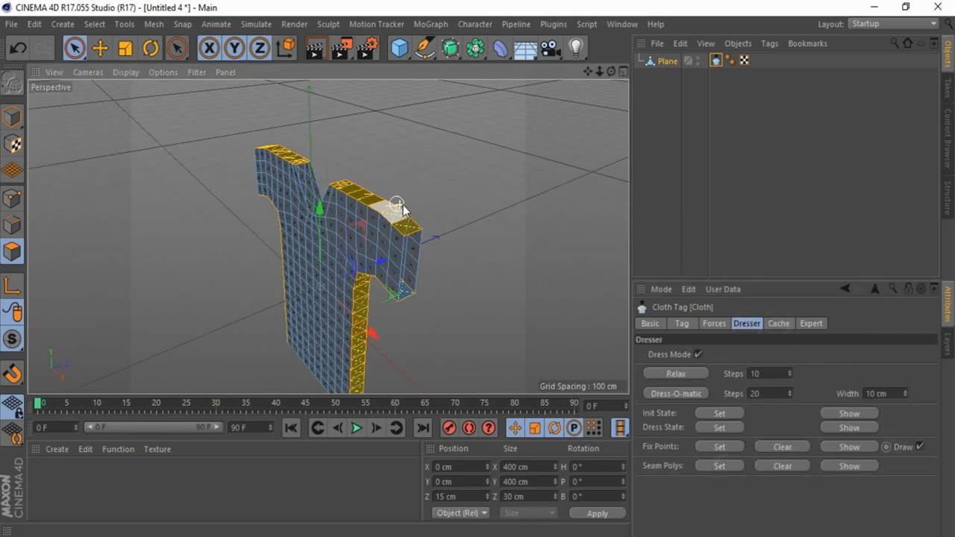
{"action": "left_click", "coordinate": [702, 393]}
{"action": "scroll", "coordinate": [321, 154], "scroll_direction": "down", "scroll_amount": 4}
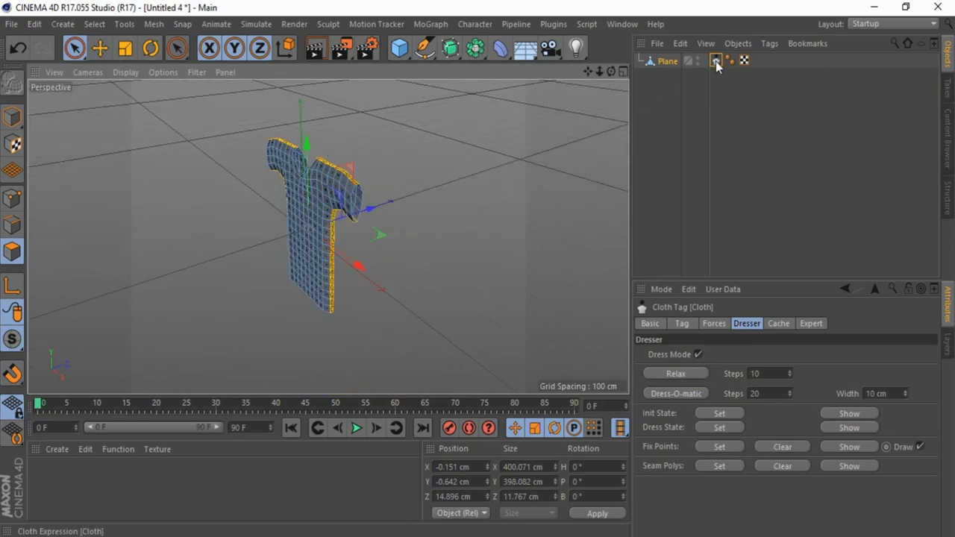
{"action": "key", "text": "Delete"}
Select all polygons and cut a loop near one sleeve's opening using the Knife in Loop mode.
{"action": "left_click_drag", "start_coordinate": [612, 71], "coordinate": [416, 97]}
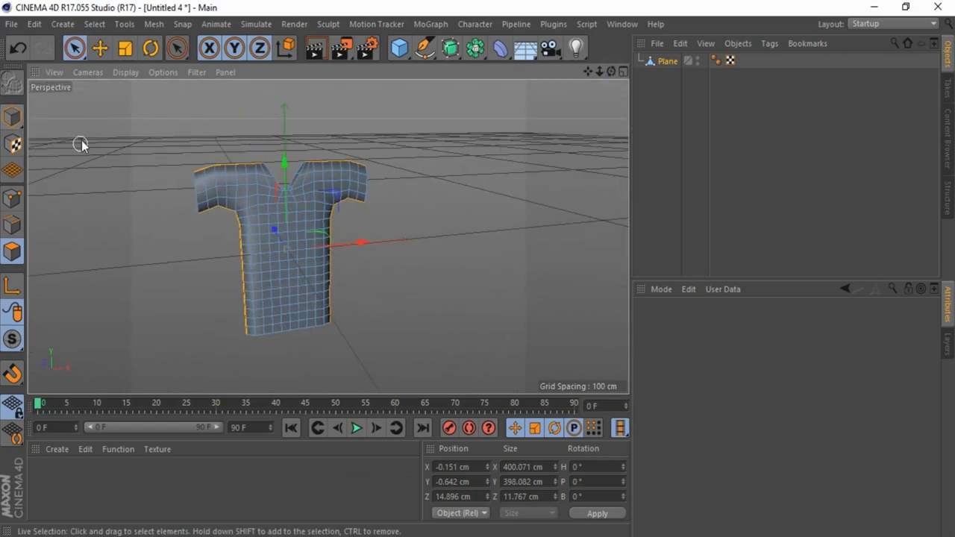
{"action": "scroll", "coordinate": [285, 193], "scroll_direction": "up", "scroll_amount": 3}
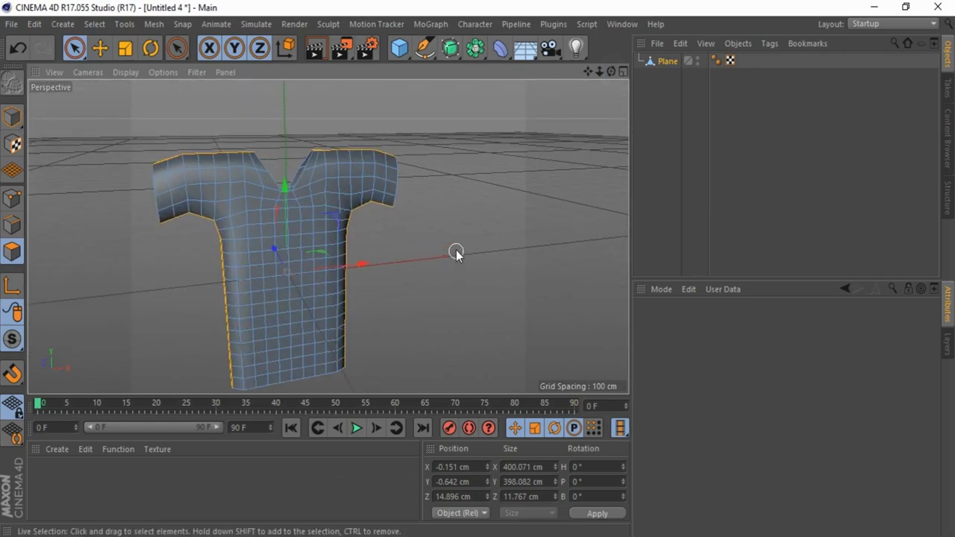
{"action": "key", "text": "ctrl+a"}
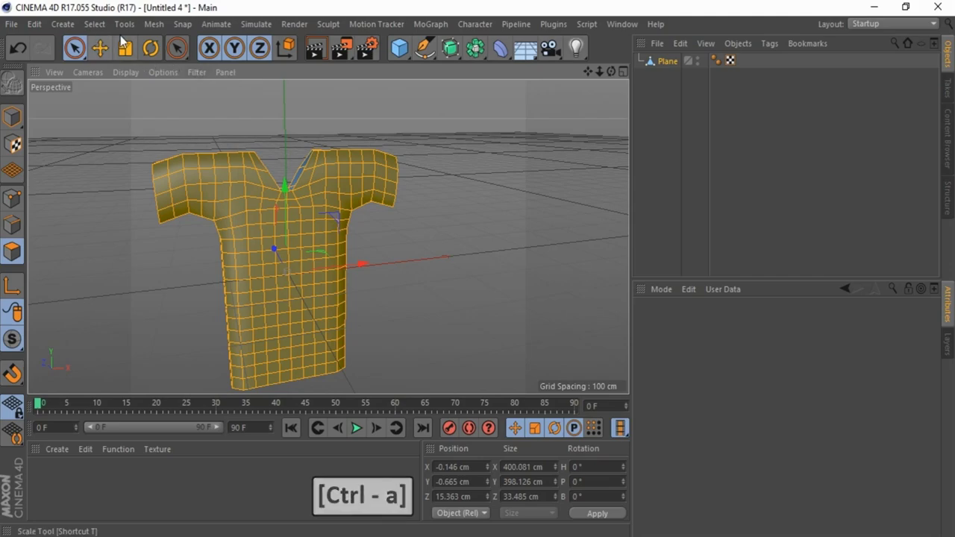
{"action": "right_click", "coordinate": [100, 160]}
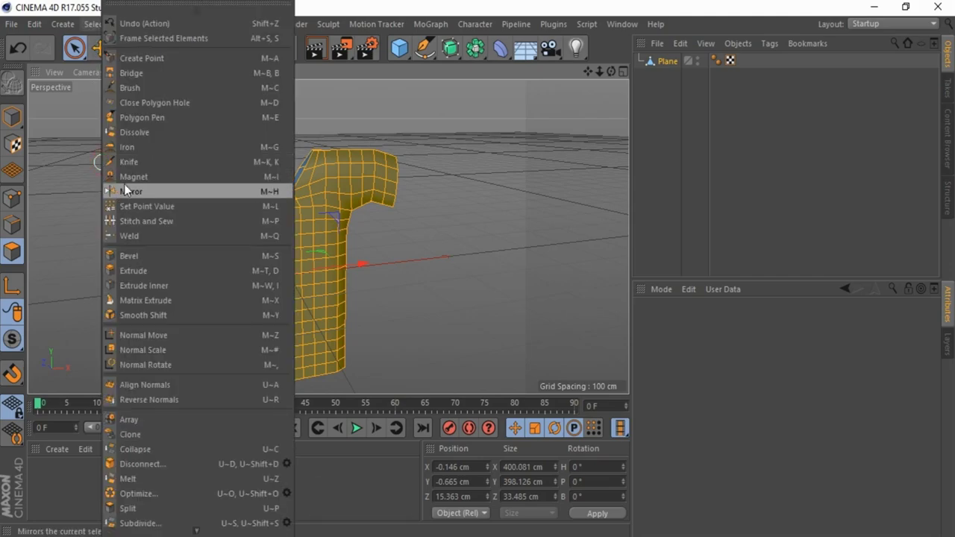
{"action": "left_click", "coordinate": [129, 162]}
{"action": "left_click", "coordinate": [690, 343]}
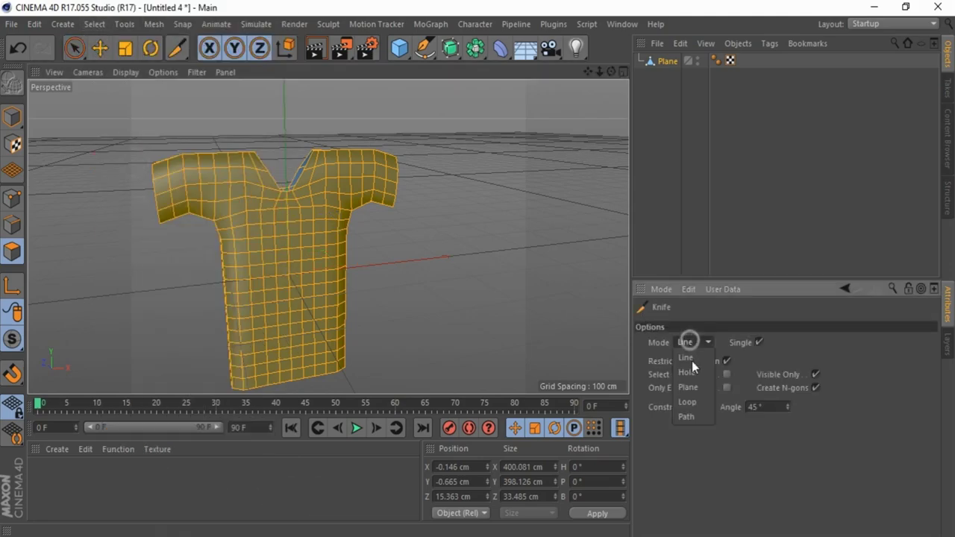
{"action": "left_click", "coordinate": [695, 403]}
{"action": "scroll", "coordinate": [390, 145], "scroll_direction": "up", "scroll_amount": 10}
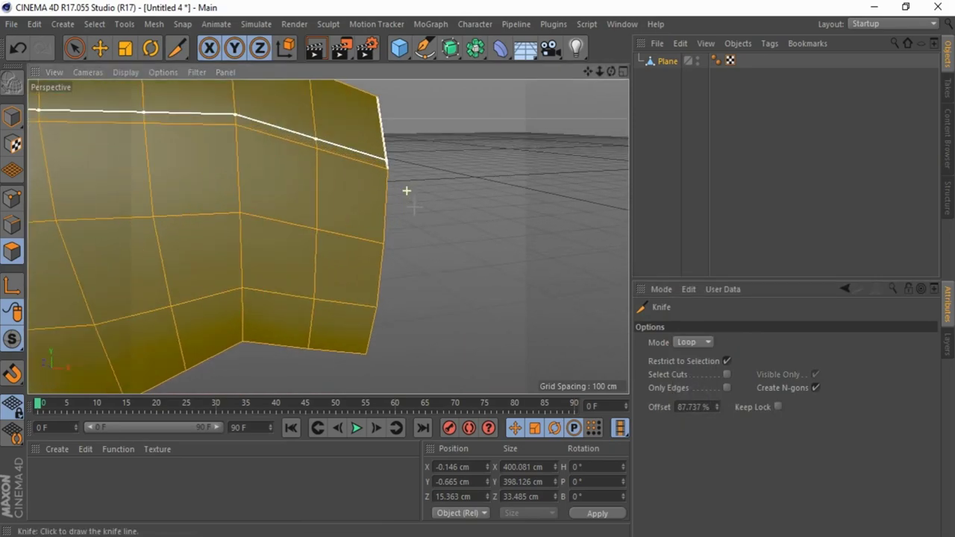
{"action": "left_click", "coordinate": [366, 158]}
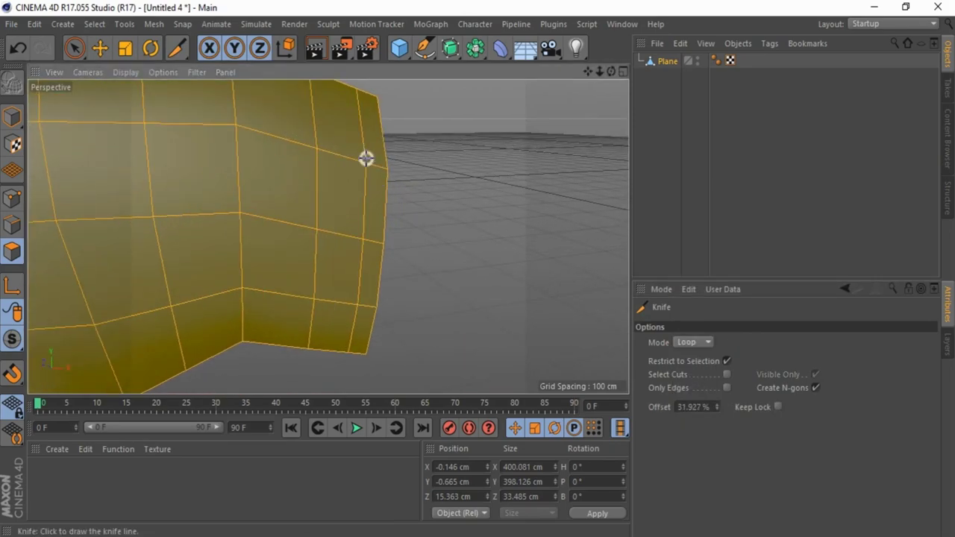
Cut one more loop near the other sleeve's opening and another just above the shirt's bottom hem.
{"action": "scroll", "coordinate": [497, 171], "scroll_direction": "down", "scroll_amount": 10}
{"action": "scroll", "coordinate": [224, 176], "scroll_direction": "up", "scroll_amount": 8}
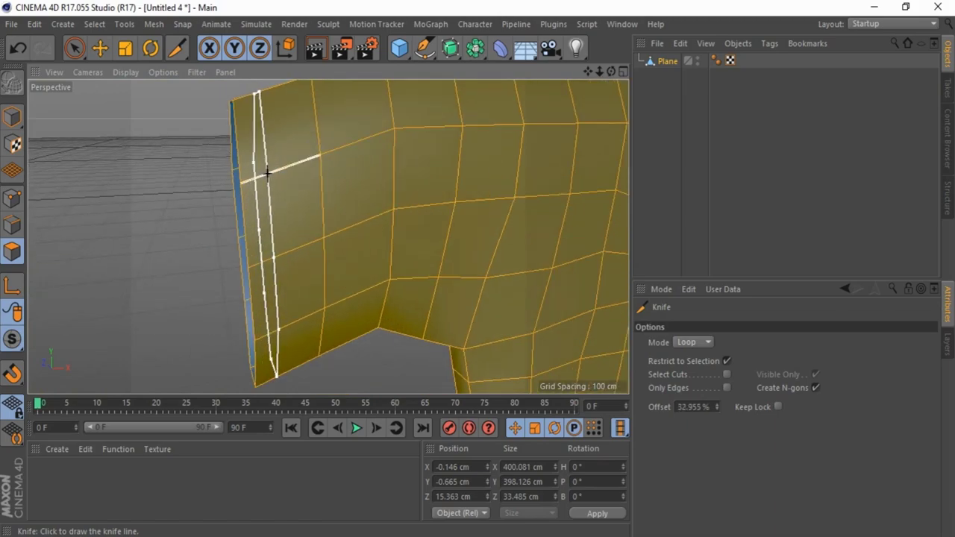
{"action": "left_click", "coordinate": [267, 173]}
{"action": "scroll", "coordinate": [267, 173], "scroll_direction": "down", "scroll_amount": 10}
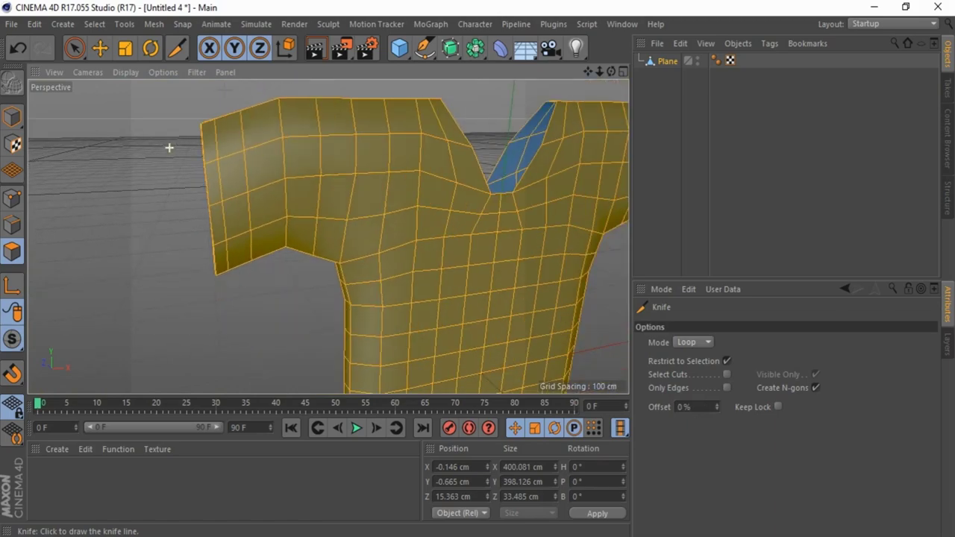
{"action": "scroll", "coordinate": [369, 309], "scroll_direction": "up", "scroll_amount": 10}
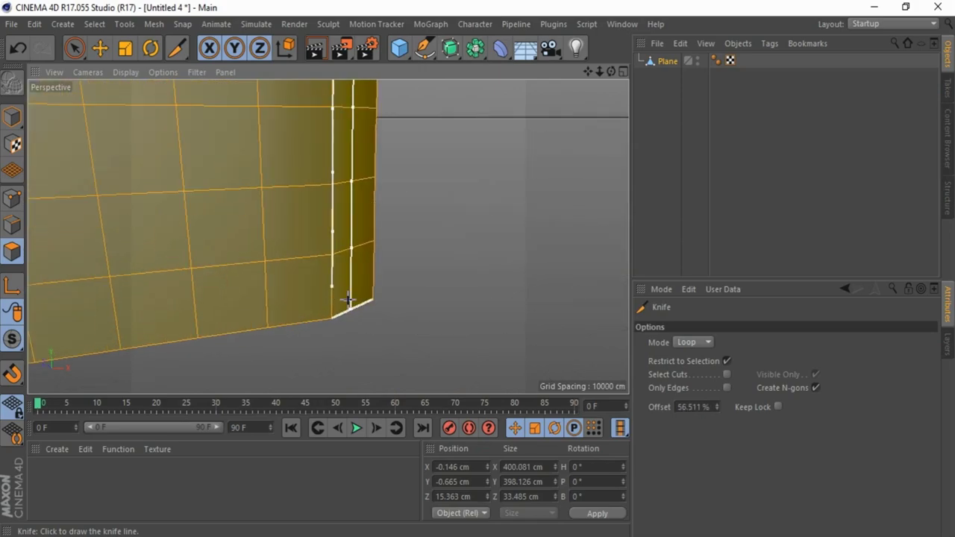
{"action": "left_click", "coordinate": [331, 293]}
{"action": "scroll", "coordinate": [333, 294], "scroll_direction": "down", "scroll_amount": 10}
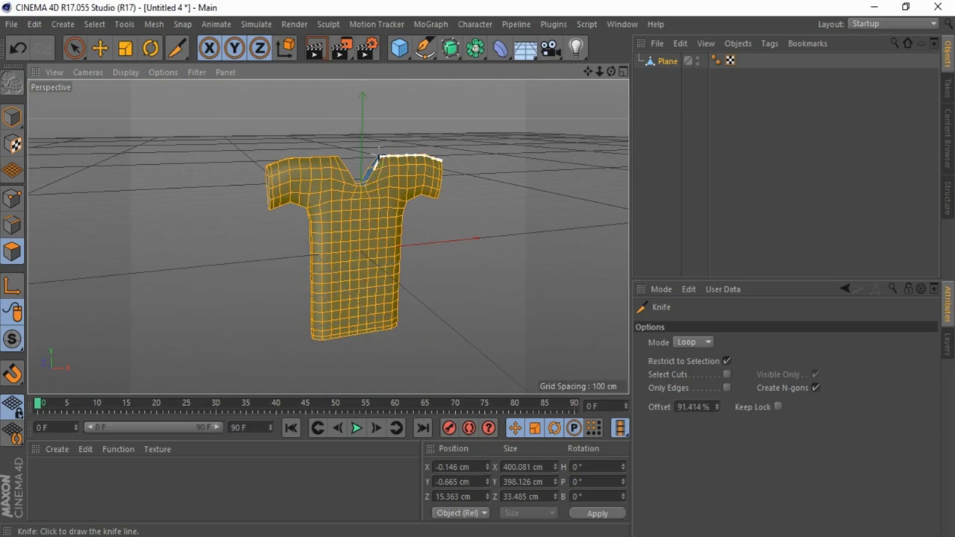
Select the three lowest points of the back neckline in point mode and move them up about 20 cm.
{"action": "scroll", "coordinate": [379, 162], "scroll_direction": "up", "scroll_amount": 6}
{"action": "left_click_drag", "start_coordinate": [611, 71], "coordinate": [575, 74]}
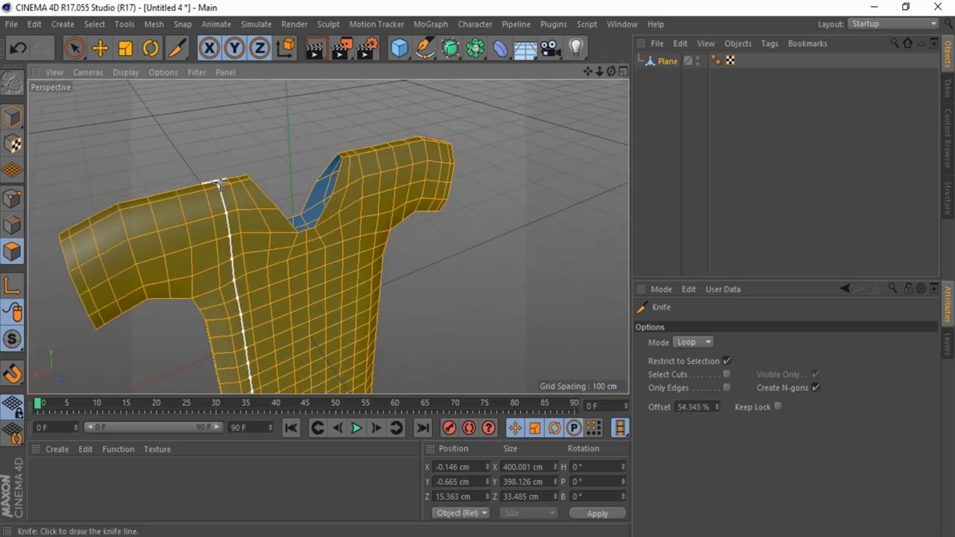
{"action": "left_click", "coordinate": [14, 200]}
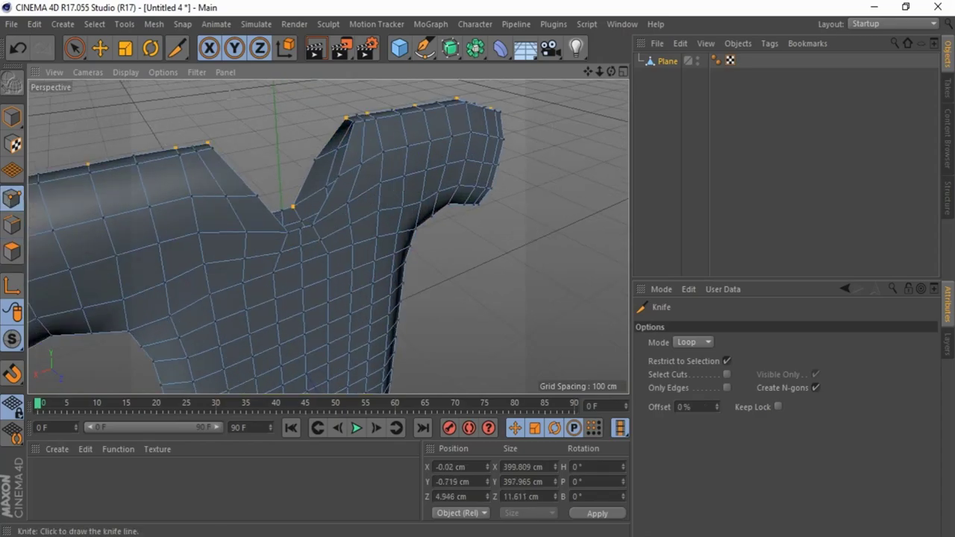
{"action": "left_click", "coordinate": [99, 49]}
{"action": "scroll", "coordinate": [310, 225], "scroll_direction": "up", "scroll_amount": 3}
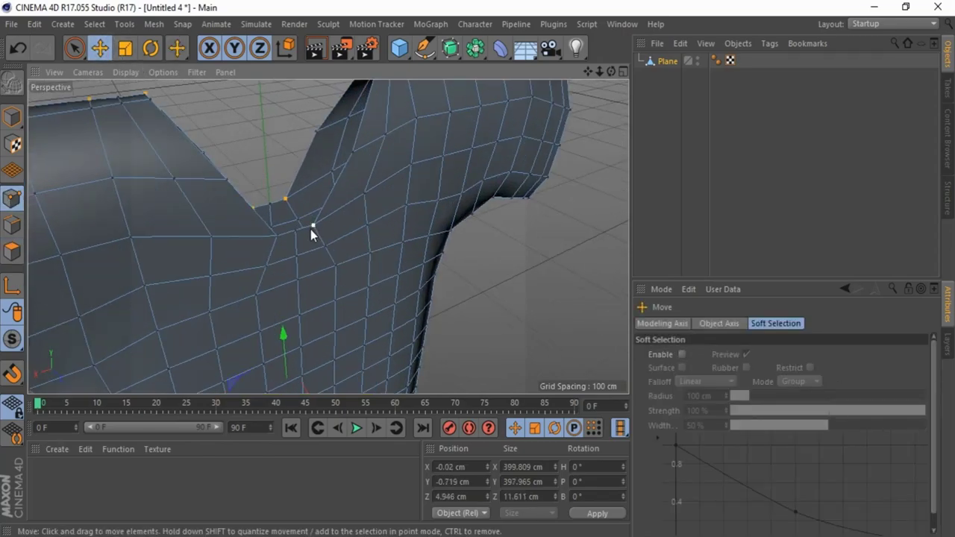
{"action": "left_click", "coordinate": [313, 226]}
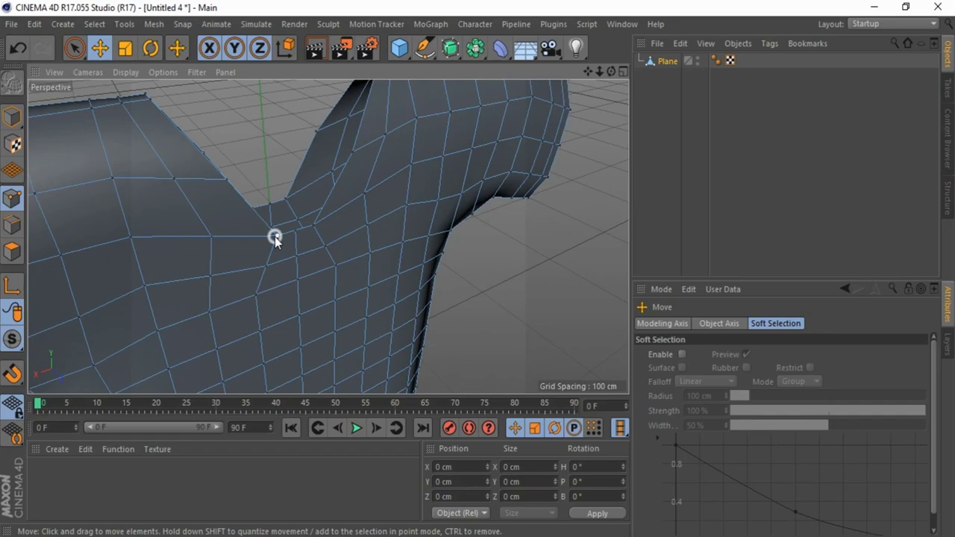
{"action": "left_click", "coordinate": [313, 226], "text": "shift"}
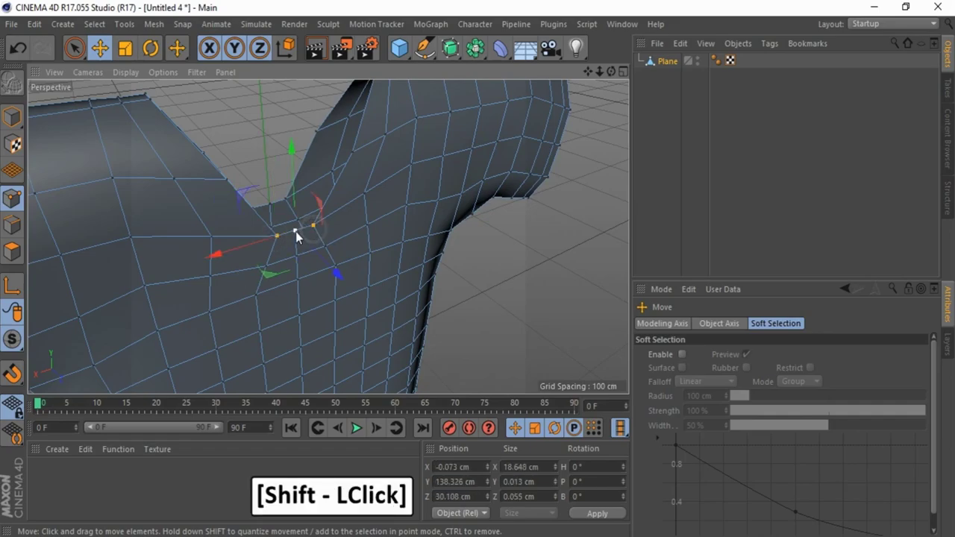
{"action": "scroll", "coordinate": [291, 256], "scroll_direction": "down", "scroll_amount": 3}
{"action": "left_click_drag", "start_coordinate": [289, 188], "coordinate": [290, 175]}
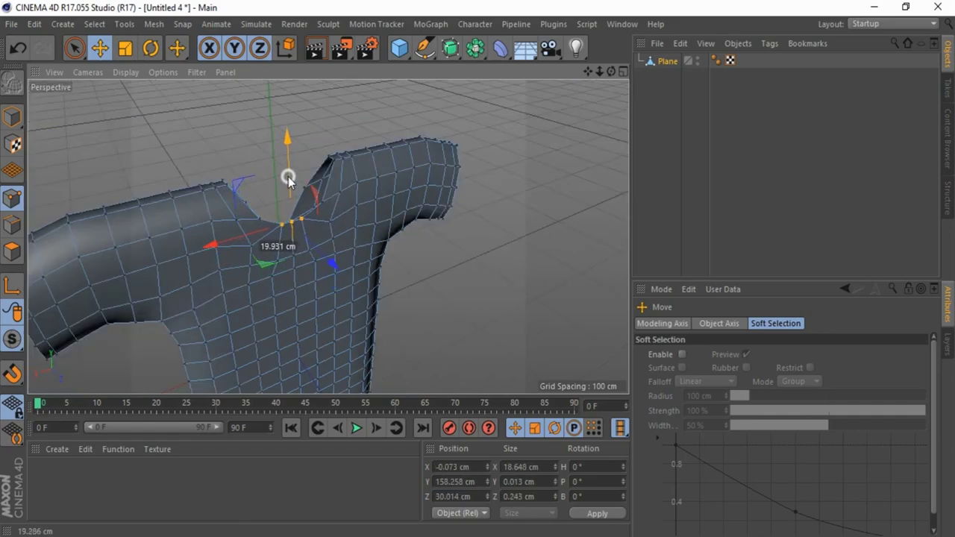
Add the neighbouring neckline point on each side to the selection and raise all five to round the back neckline.
{"action": "scroll", "coordinate": [260, 223], "scroll_direction": "up", "scroll_amount": 2}
{"action": "left_click", "coordinate": [259, 220], "text": "shift"}
{"action": "left_click", "coordinate": [348, 198], "text": "shift"}
{"action": "left_click_drag", "start_coordinate": [303, 153], "coordinate": [307, 136]}
{"action": "left_click_drag", "start_coordinate": [611, 72], "coordinate": [403, 121]}
{"action": "left_click_drag", "start_coordinate": [304, 114], "coordinate": [303, 110]}
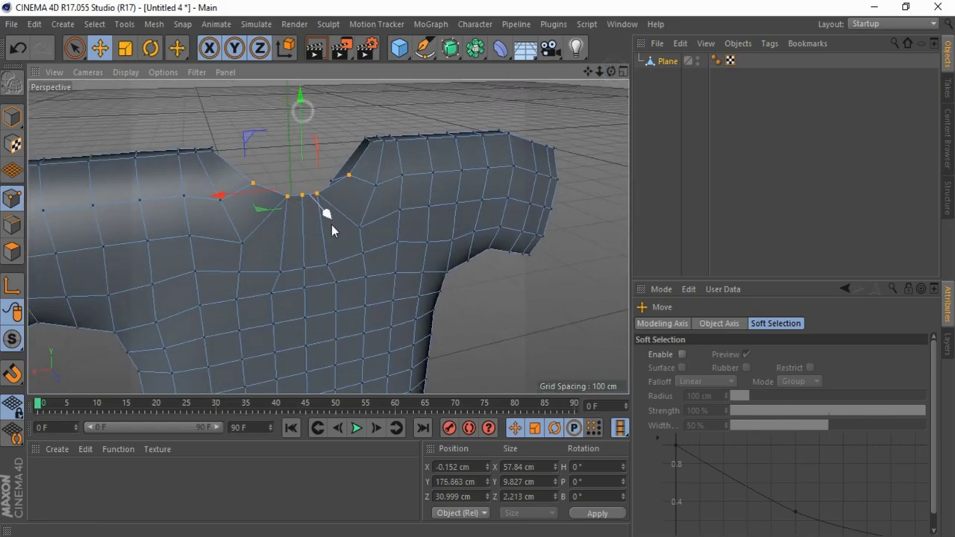
Select the three points in the row below the back neckline, move them up to even the mesh, and deselect them.
{"action": "left_click", "coordinate": [326, 264]}
{"action": "left_click", "coordinate": [305, 268], "text": "shift"}
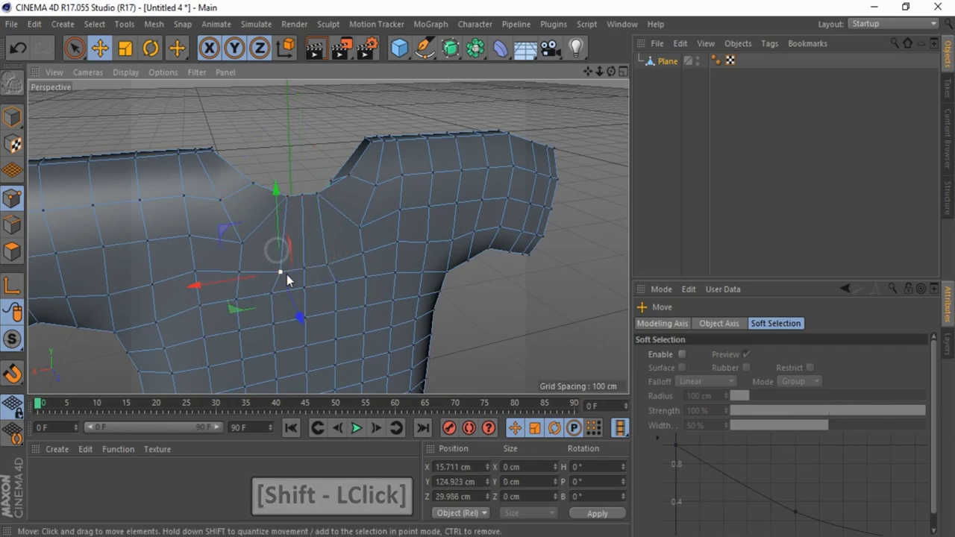
{"action": "left_click", "coordinate": [281, 273], "text": "shift"}
{"action": "left_click", "coordinate": [304, 269], "text": "shift"}
{"action": "left_click_drag", "start_coordinate": [304, 232], "coordinate": [301, 207]}
{"action": "left_click", "coordinate": [350, 120]}
{"action": "scroll", "coordinate": [321, 175], "scroll_direction": "down", "scroll_amount": 4}
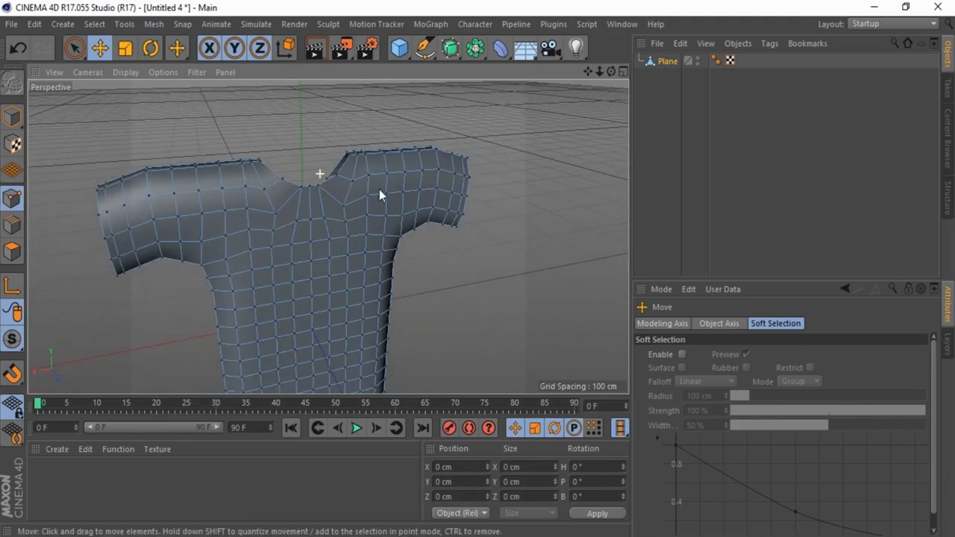
Trace the full edge outline of the front and back neckline with Path Selection in edge mode.
{"action": "scroll", "coordinate": [389, 199], "scroll_direction": "down", "scroll_amount": 3}
{"action": "left_click_drag", "start_coordinate": [612, 71], "coordinate": [609, 72]}
{"action": "left_click", "coordinate": [12, 224]}
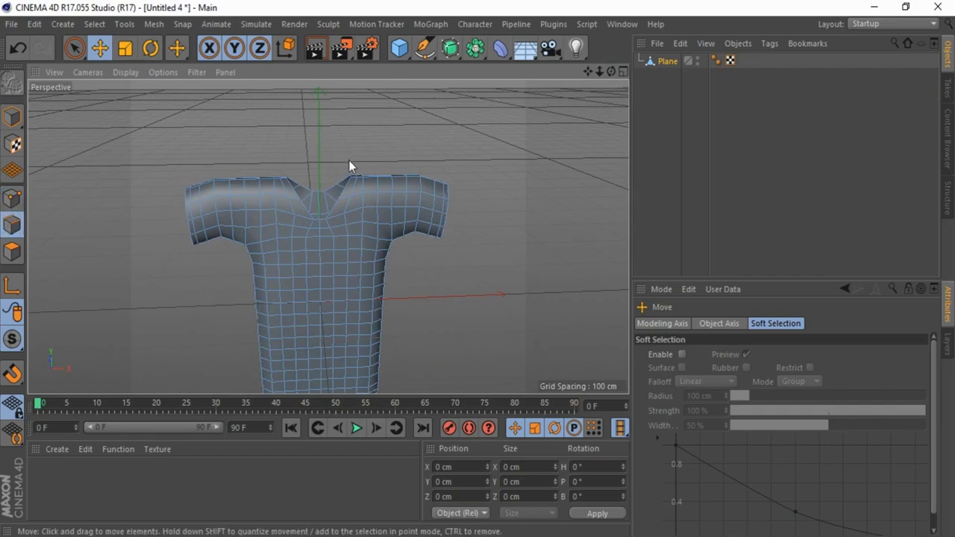
{"action": "scroll", "coordinate": [349, 163], "scroll_direction": "up", "scroll_amount": 4}
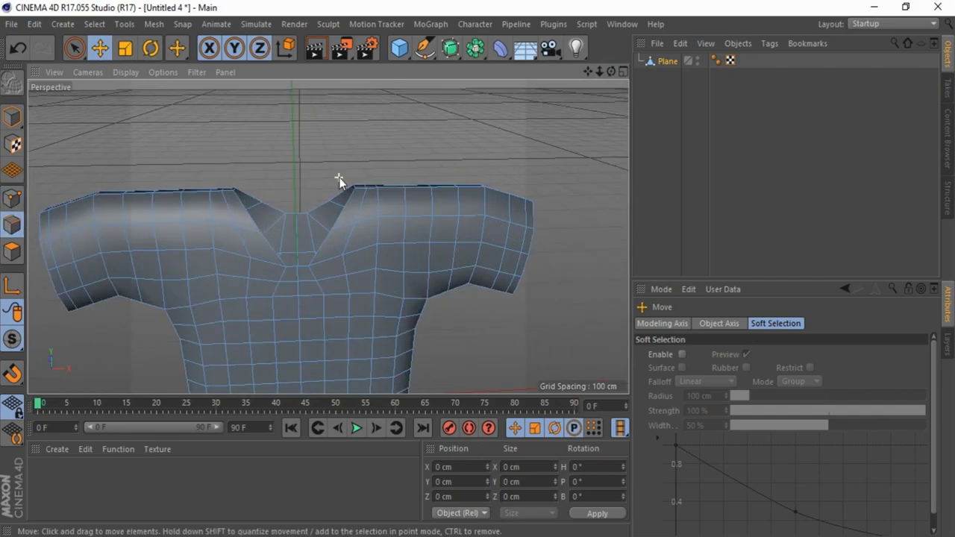
{"action": "left_click", "coordinate": [95, 24]}
{"action": "left_click", "coordinate": [120, 185]}
{"action": "scroll", "coordinate": [306, 221], "scroll_direction": "up", "scroll_amount": 3}
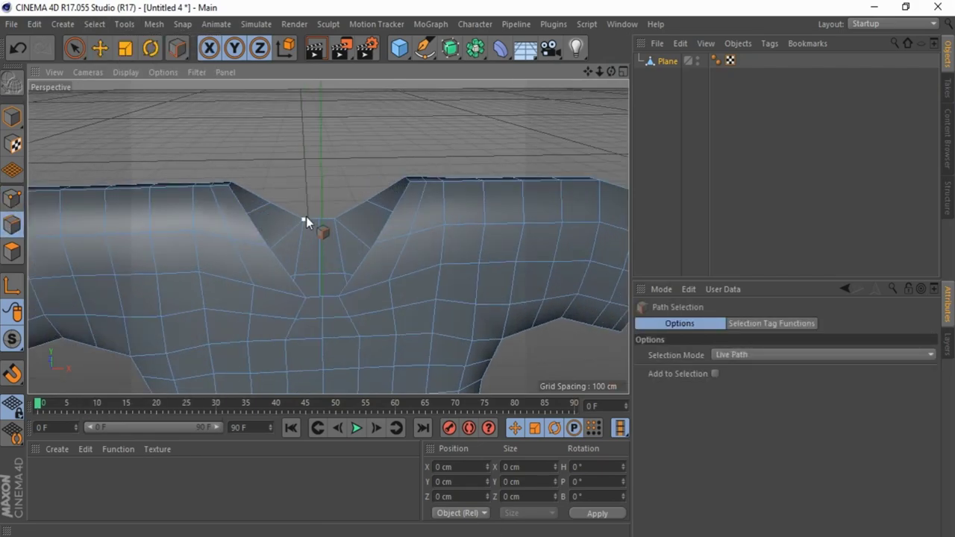
{"action": "left_click_drag", "start_coordinate": [232, 194], "coordinate": [282, 258]}
{"action": "left_click_drag", "start_coordinate": [343, 296], "coordinate": [360, 271]}
{"action": "mouse_move", "coordinate": [394, 204]}
{"action": "left_mouse_down"}
{"action": "mouse_move", "coordinate": [405, 176]}
{"action": "mouse_move", "coordinate": [306, 216]}
{"action": "left_mouse_up"}
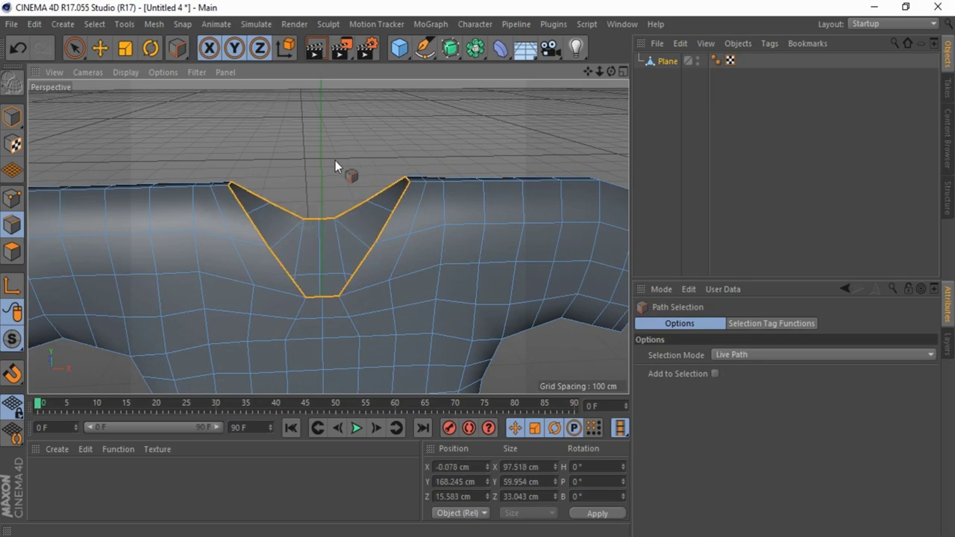
Extrude the selected neckline edges with a 4.8 cm offset to form a narrow collar strip.
{"action": "right_click", "coordinate": [349, 160]}
{"action": "left_click", "coordinate": [351, 426]}
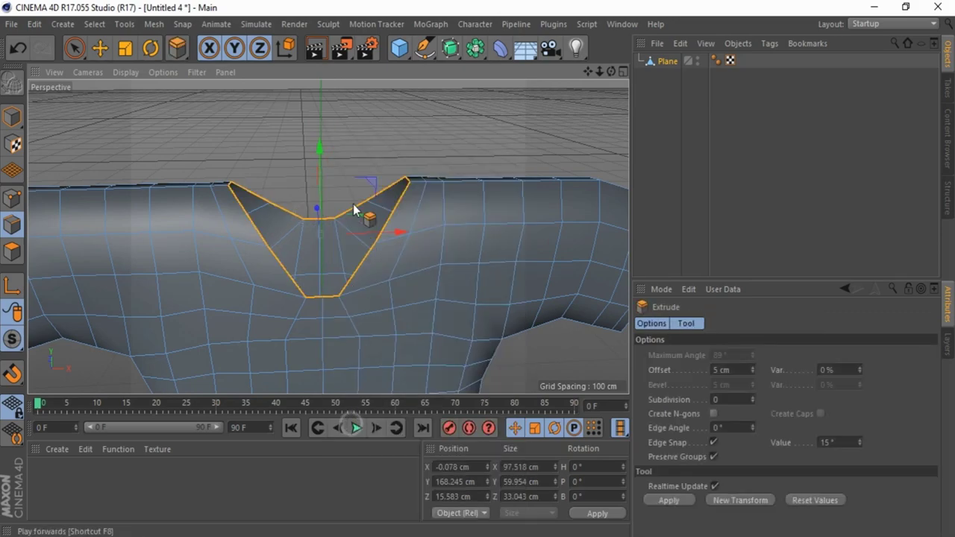
{"action": "left_click_drag", "start_coordinate": [353, 159], "coordinate": [477, 269]}
{"action": "key", "text": "ctrl+z"}
{"action": "scroll", "coordinate": [381, 149], "scroll_direction": "down", "scroll_amount": 2}
Select the new collar strip around the neckline with Loop Selection in polygon mode.
{"action": "left_click", "coordinate": [11, 253]}
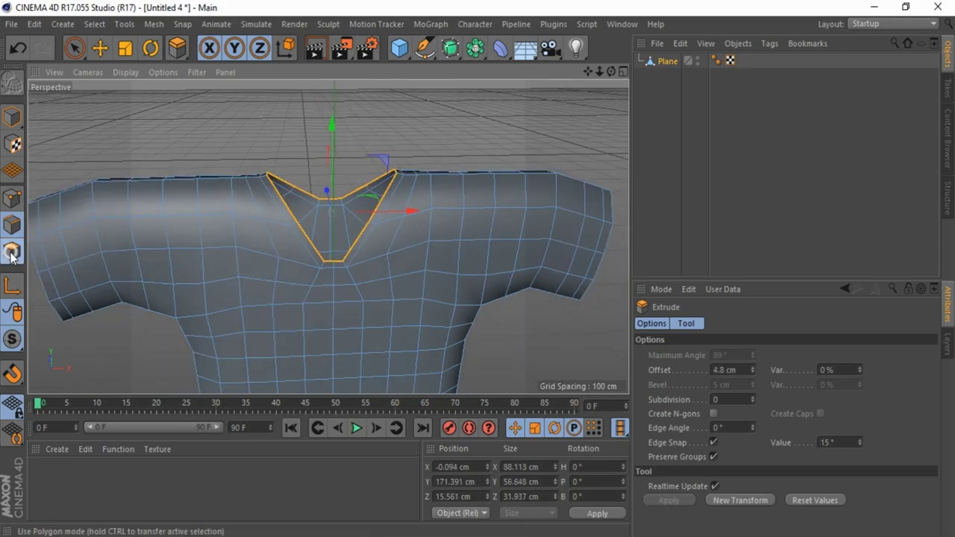
{"action": "left_click", "coordinate": [11, 254]}
{"action": "left_click", "coordinate": [94, 24]}
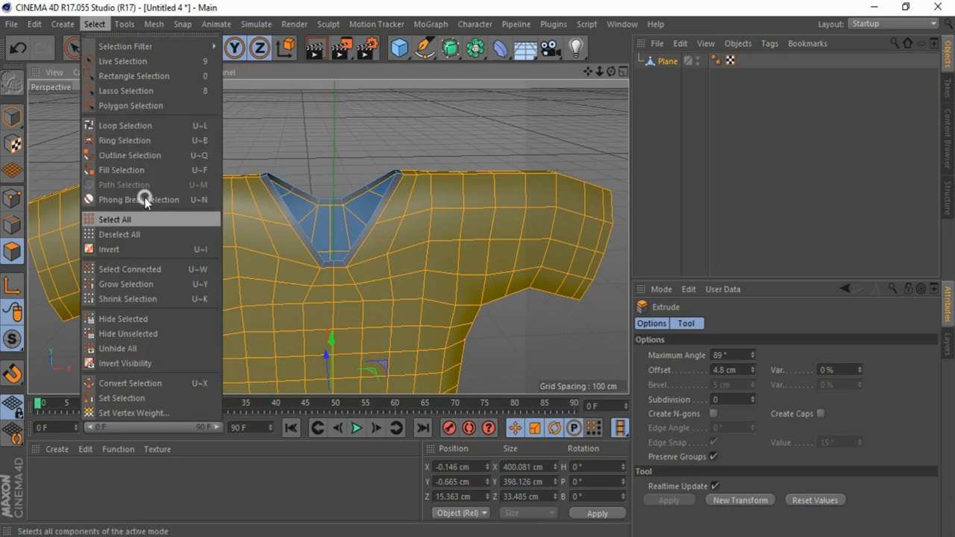
{"action": "left_click", "coordinate": [136, 127]}
{"action": "scroll", "coordinate": [367, 242], "scroll_direction": "up", "scroll_amount": 5}
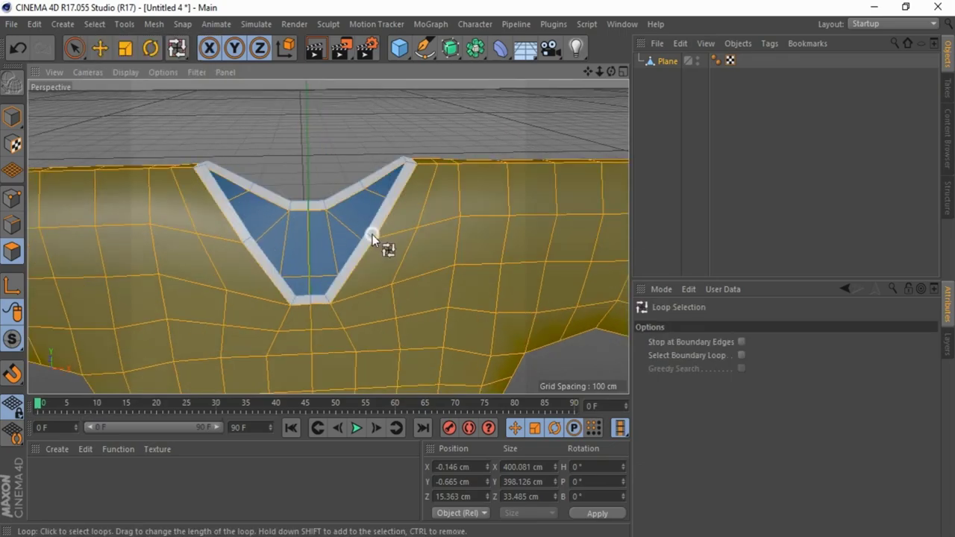
{"action": "left_click", "coordinate": [373, 234]}
Add the polygon loops around both sleeve ends and the bottom hem to the collar strip selection.
{"action": "scroll", "coordinate": [285, 200], "scroll_direction": "down", "scroll_amount": 5}
{"action": "scroll", "coordinate": [467, 224], "scroll_direction": "up", "scroll_amount": 6}
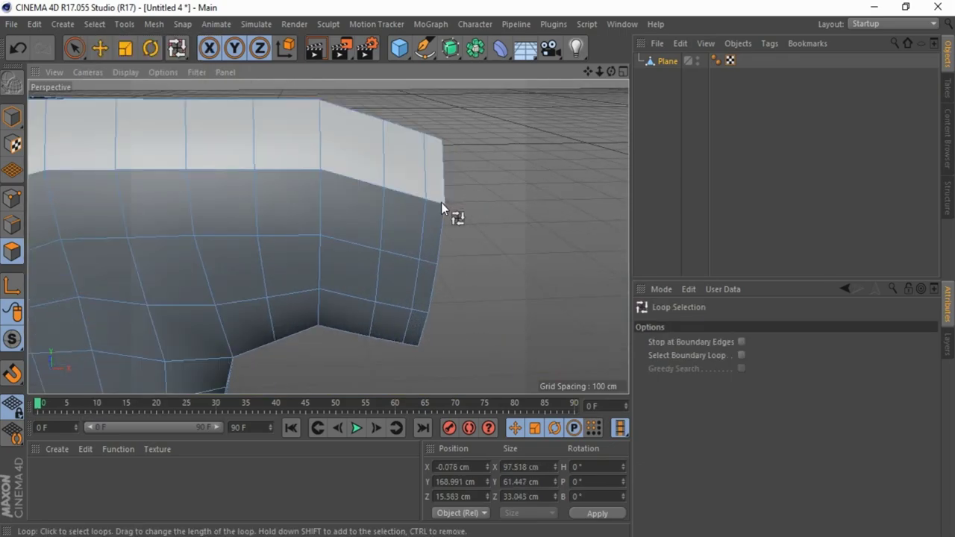
{"action": "left_click", "coordinate": [441, 202], "text": "shift"}
{"action": "scroll", "coordinate": [448, 217], "scroll_direction": "down", "scroll_amount": 5}
{"action": "scroll", "coordinate": [95, 232], "scroll_direction": "up", "scroll_amount": 3}
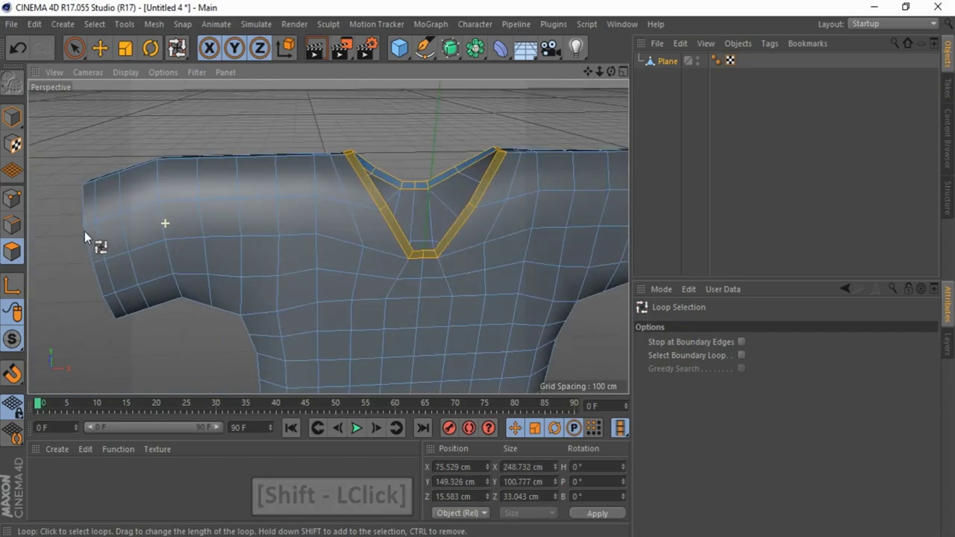
{"action": "left_click", "coordinate": [90, 220], "text": "shift"}
{"action": "scroll", "coordinate": [315, 118], "scroll_direction": "down", "scroll_amount": 5}
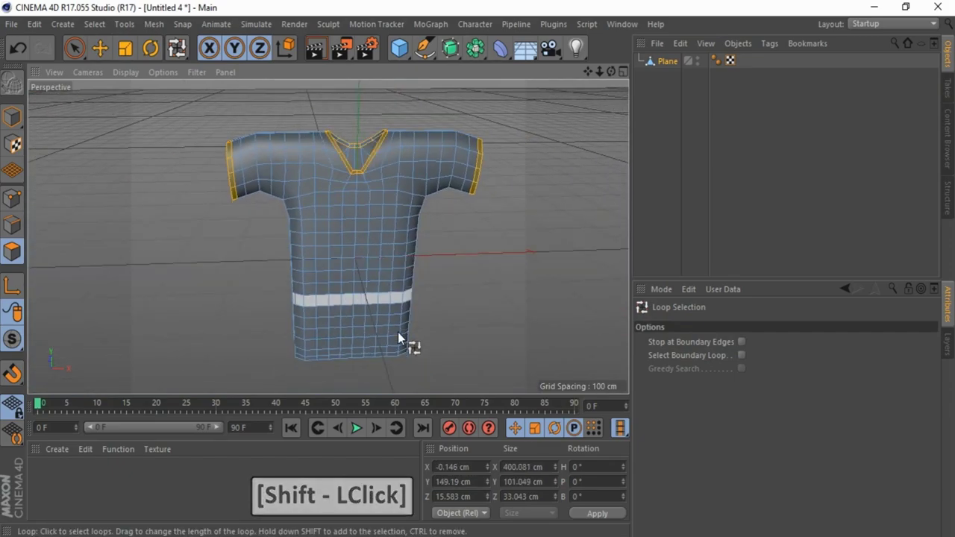
{"action": "scroll", "coordinate": [399, 329], "scroll_direction": "up", "scroll_amount": 8}
{"action": "left_click", "coordinate": [398, 352], "text": "shift"}
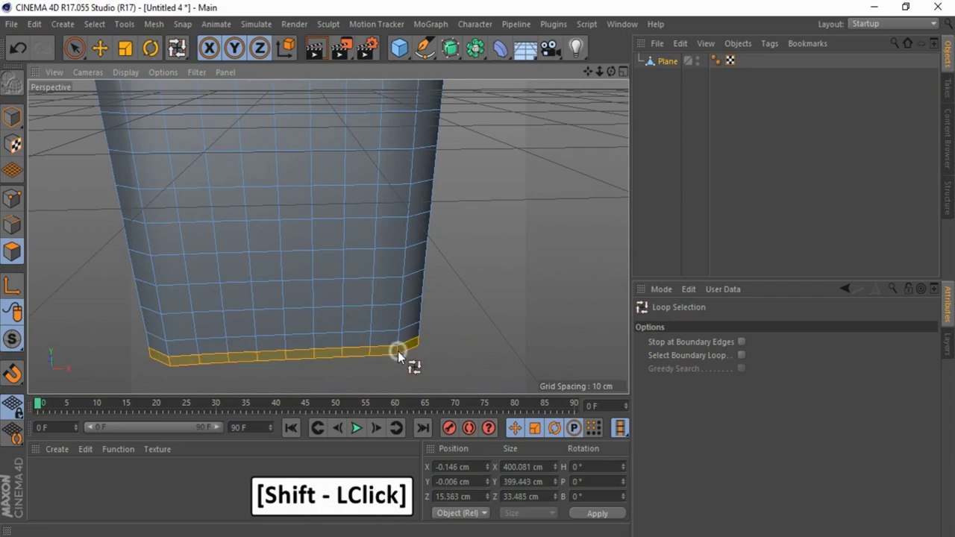
{"action": "scroll", "coordinate": [330, 313], "scroll_direction": "down", "scroll_amount": 6}
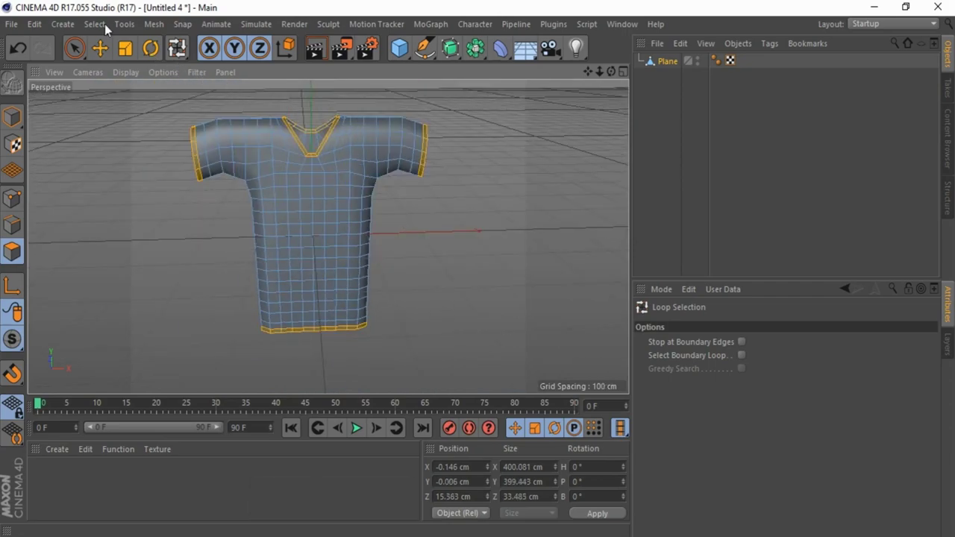
Store the selected collar, sleeve and hem polygons as a selection tag, then return to model mode and deselect the plane.
{"action": "left_click", "coordinate": [107, 24]}
{"action": "left_click", "coordinate": [153, 395]}
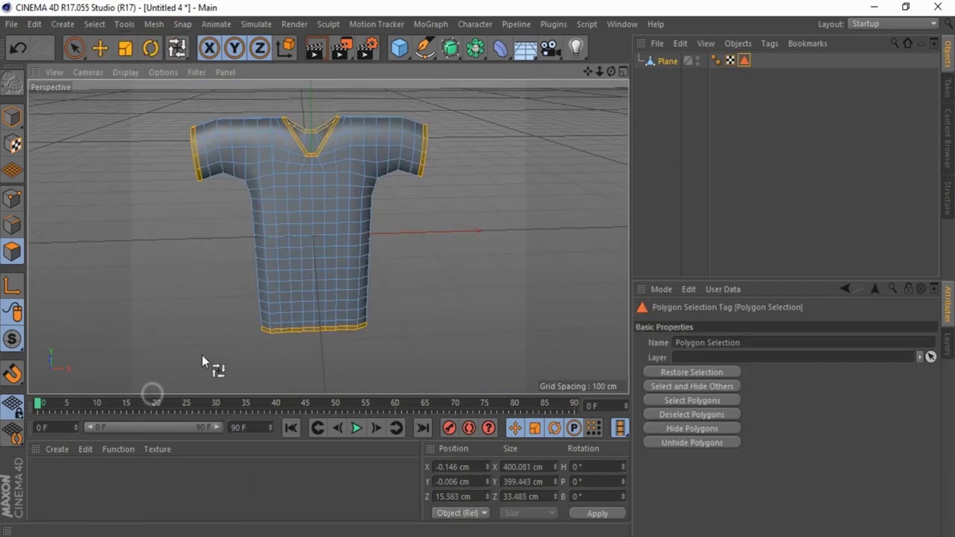
{"action": "left_click", "coordinate": [12, 116]}
{"action": "left_click", "coordinate": [100, 48]}
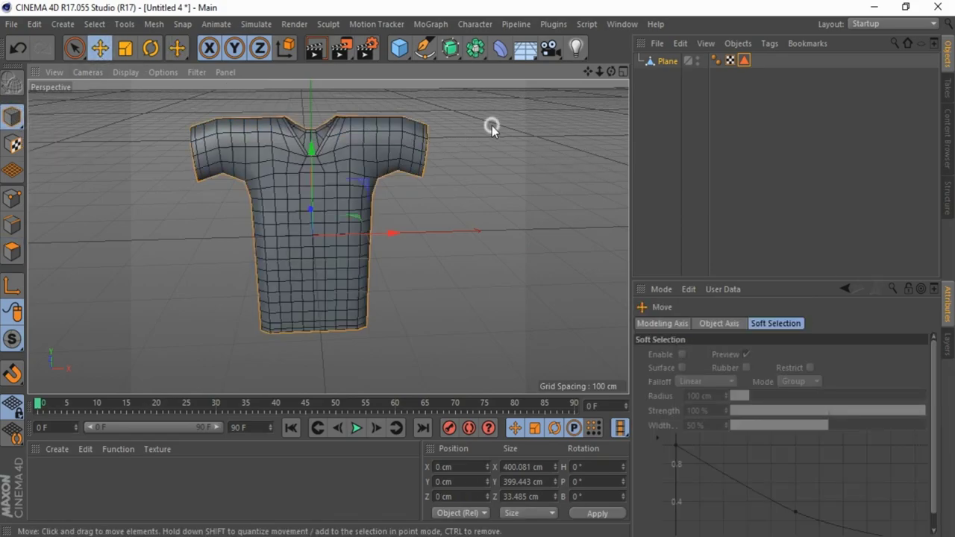
{"action": "scroll", "coordinate": [363, 133], "scroll_direction": "up", "scroll_amount": 4}
{"action": "mouse_move", "coordinate": [611, 71]}
{"action": "left_mouse_down"}
{"action": "mouse_move", "coordinate": [461, 262]}
{"action": "mouse_move", "coordinate": [490, 271]}
{"action": "mouse_move", "coordinate": [477, 266]}
{"action": "mouse_move", "coordinate": [605, 78]}
{"action": "left_mouse_up"}
{"action": "scroll", "coordinate": [291, 162], "scroll_direction": "down", "scroll_amount": 3}
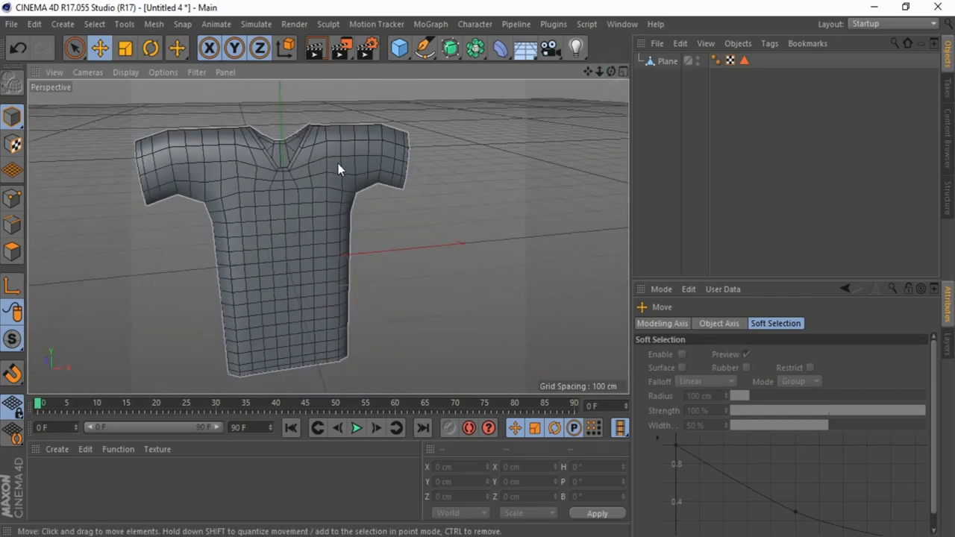
{"action": "scroll", "coordinate": [333, 162], "scroll_direction": "down", "scroll_amount": 1}
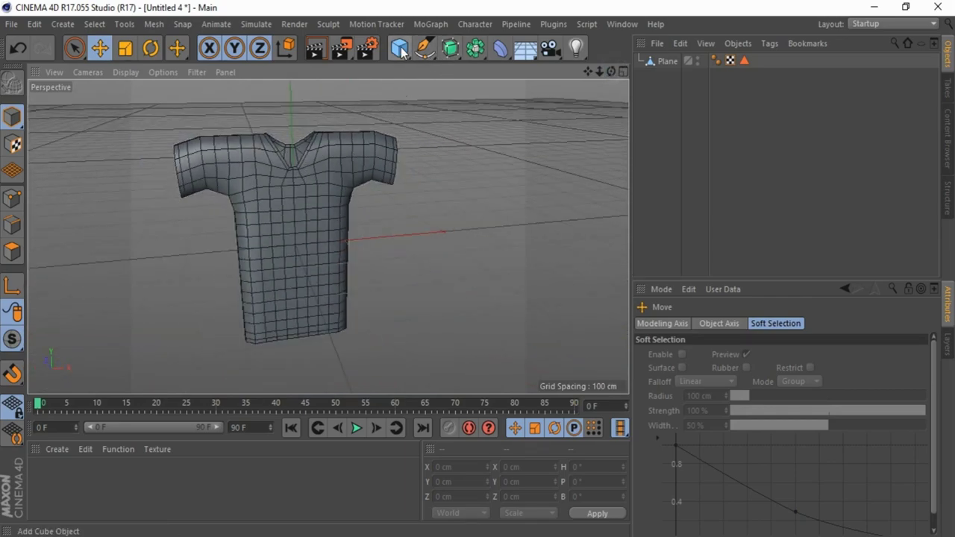
Rename the plane object as Shirt and deselect it.
{"action": "left_click", "coordinate": [664, 60]}
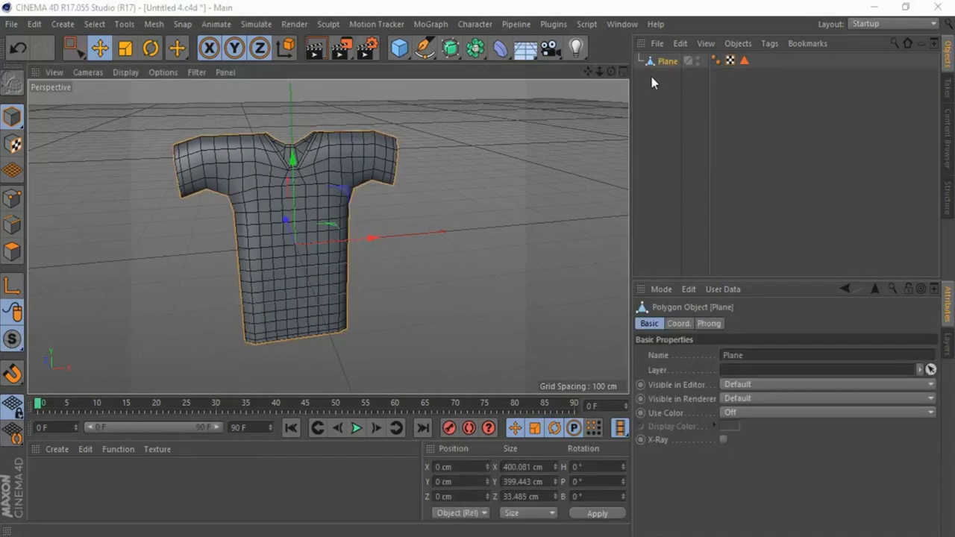
{"action": "double_click", "coordinate": [667, 61]}
{"action": "type", "text": "Shirt"}
{"action": "key", "text": "Return"}
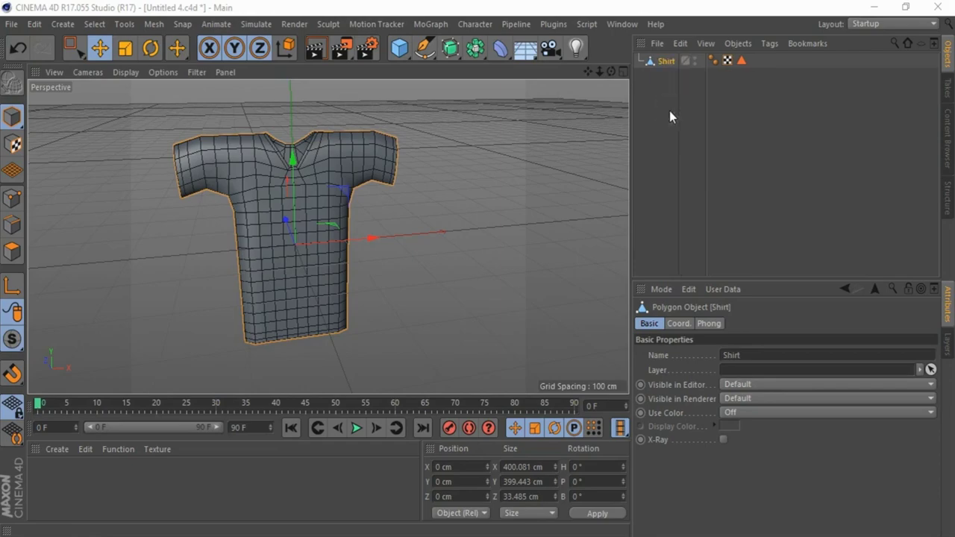
{"action": "left_click", "coordinate": [655, 102]}
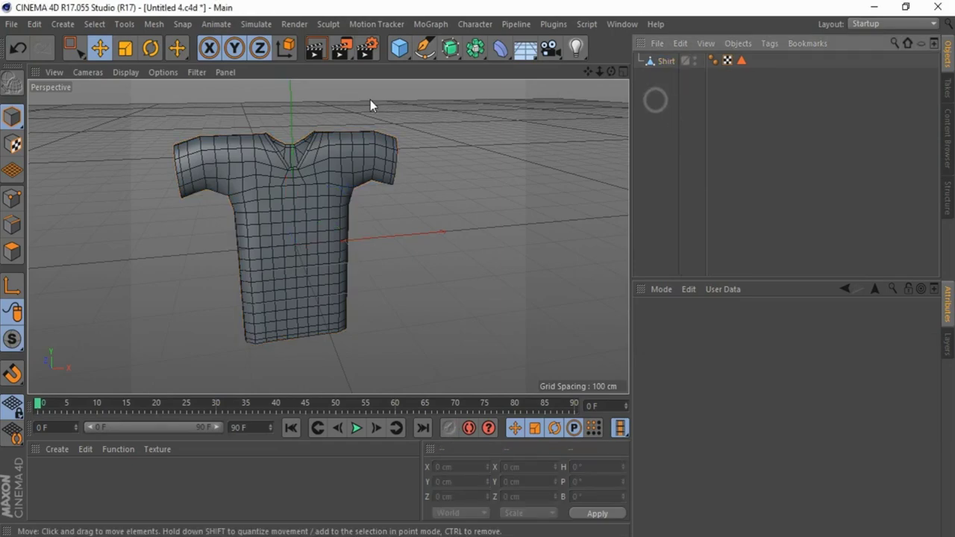
Add a cube sized 220 cm in X, 20 cm in Y and 10 cm in Z.
{"action": "left_click", "coordinate": [400, 48]}
{"action": "left_click", "coordinate": [702, 357]}
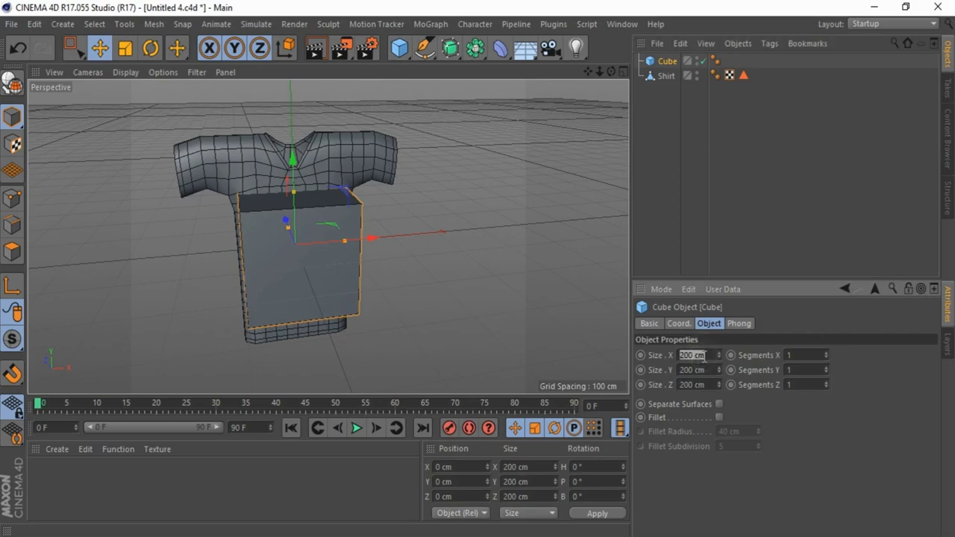
{"action": "type", "text": "220"}
{"action": "left_click", "coordinate": [704, 370]}
{"action": "type", "text": "20"}
{"action": "left_click", "coordinate": [702, 384]}
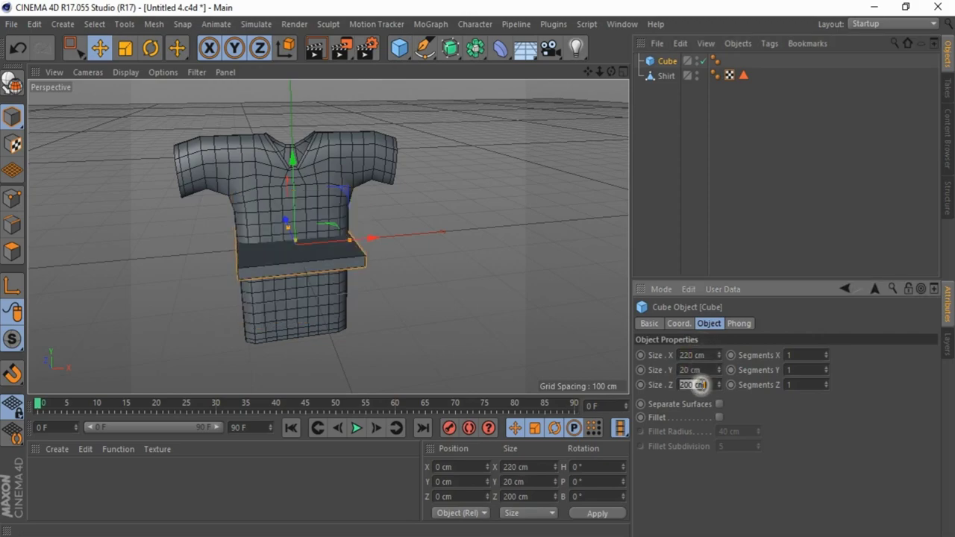
{"action": "key", "text": "Return"}
Move the cube up inside the shirt's shoulders, to about Y 182.5 cm and Z 15.9 cm, centred in the shirt's thickness.
{"action": "left_click_drag", "start_coordinate": [297, 197], "coordinate": [298, 85]}
{"action": "left_click_drag", "start_coordinate": [614, 70], "coordinate": [395, 145]}
{"action": "scroll", "coordinate": [303, 166], "scroll_direction": "up", "scroll_amount": 4}
{"action": "left_click_drag", "start_coordinate": [340, 192], "coordinate": [301, 182]}
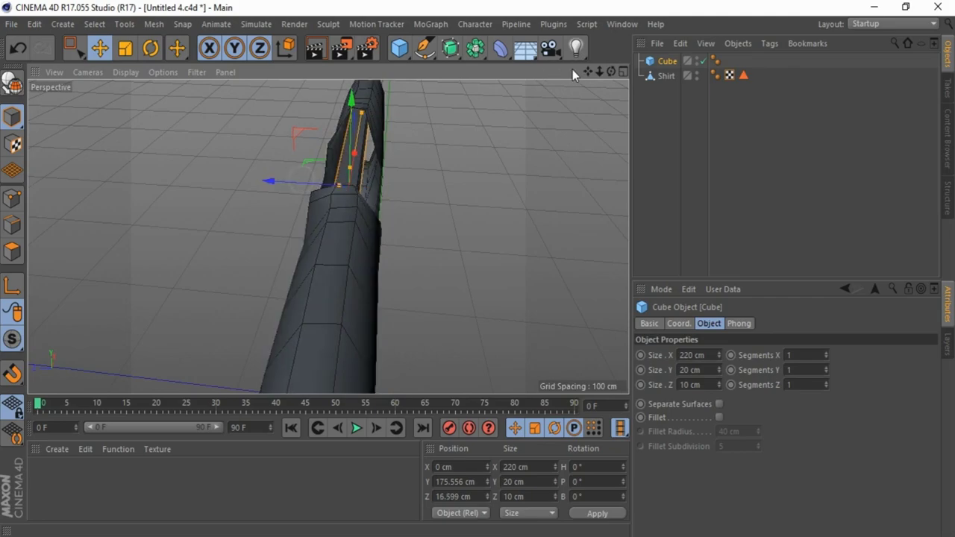
{"action": "left_click_drag", "start_coordinate": [611, 71], "coordinate": [480, 273]}
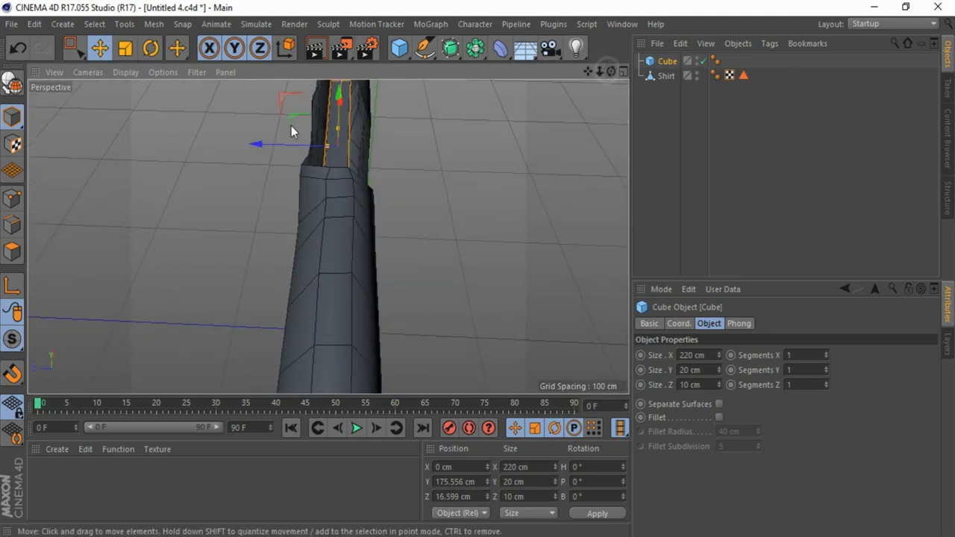
{"action": "left_click_drag", "start_coordinate": [282, 141], "coordinate": [294, 138]}
{"action": "left_click_drag", "start_coordinate": [611, 72], "coordinate": [256, 218]}
{"action": "left_click_drag", "start_coordinate": [453, 198], "coordinate": [454, 186]}
{"action": "scroll", "coordinate": [295, 239], "scroll_direction": "down", "scroll_amount": 3}
{"action": "scroll", "coordinate": [387, 223], "scroll_direction": "up", "scroll_amount": 5}
{"action": "middle_click_drag", "start_coordinate": [439, 235], "coordinate": [336, 230], "text": "alt"}
{"action": "scroll", "coordinate": [336, 230], "scroll_direction": "down", "scroll_amount": 3}
{"action": "scroll", "coordinate": [337, 230], "scroll_direction": "up", "scroll_amount": 3}
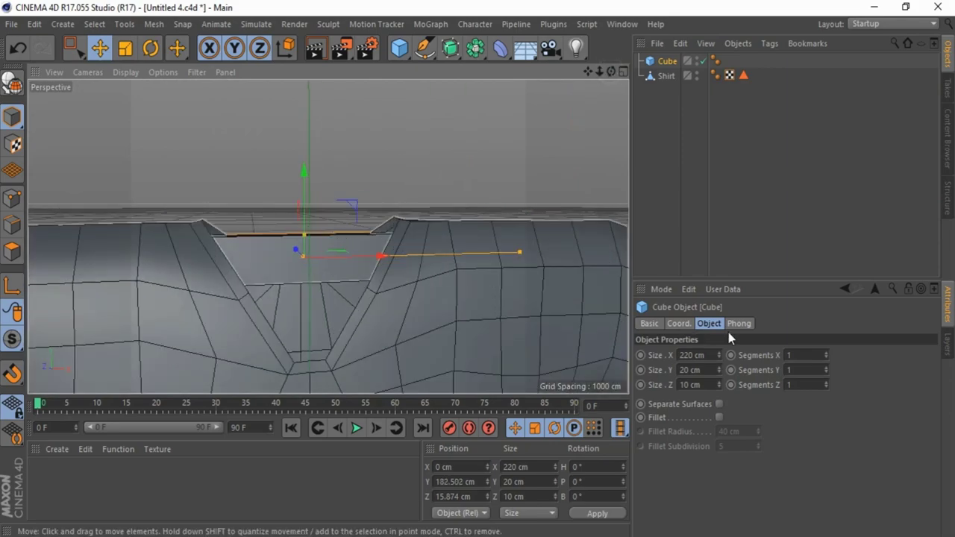
Hide the shirt, then give the cube 4 segments along X and enable its fillet.
{"action": "double_click", "coordinate": [697, 73]}
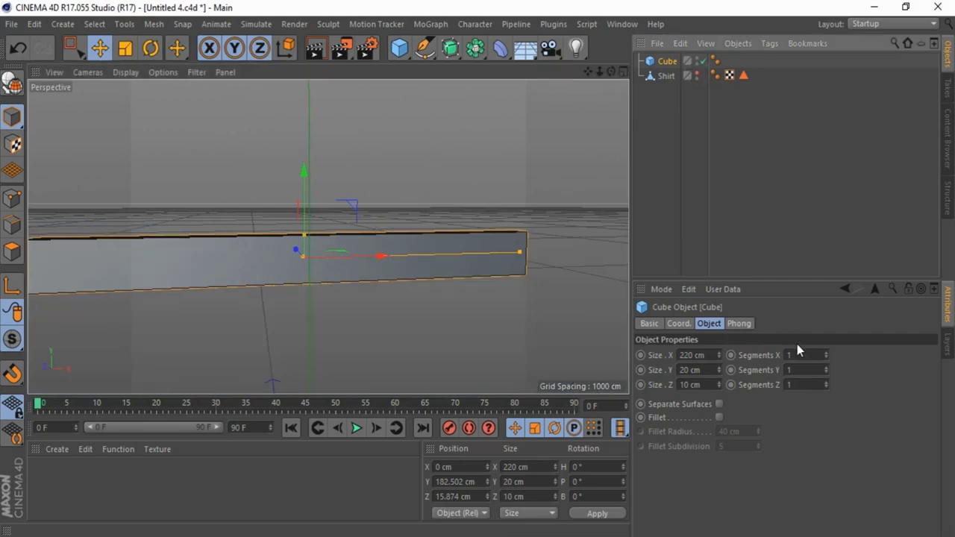
{"action": "left_click", "coordinate": [801, 354]}
{"action": "type", "text": "4"}
{"action": "key", "text": "Return"}
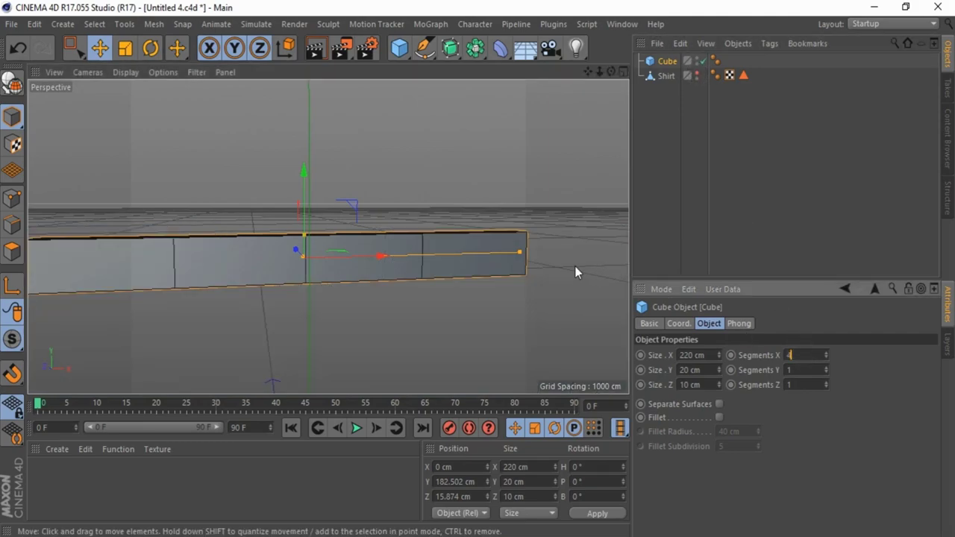
{"action": "scroll", "coordinate": [579, 266], "scroll_direction": "down", "scroll_amount": 2}
{"action": "left_click", "coordinate": [719, 417]}
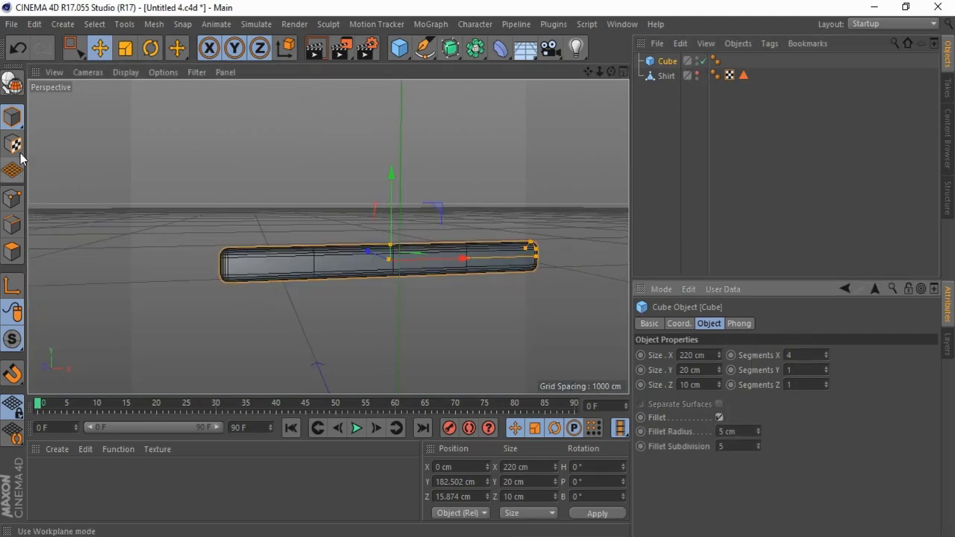
Convert the filleted cube to an editable polygon object and show the shirt again.
{"action": "left_click", "coordinate": [13, 82]}
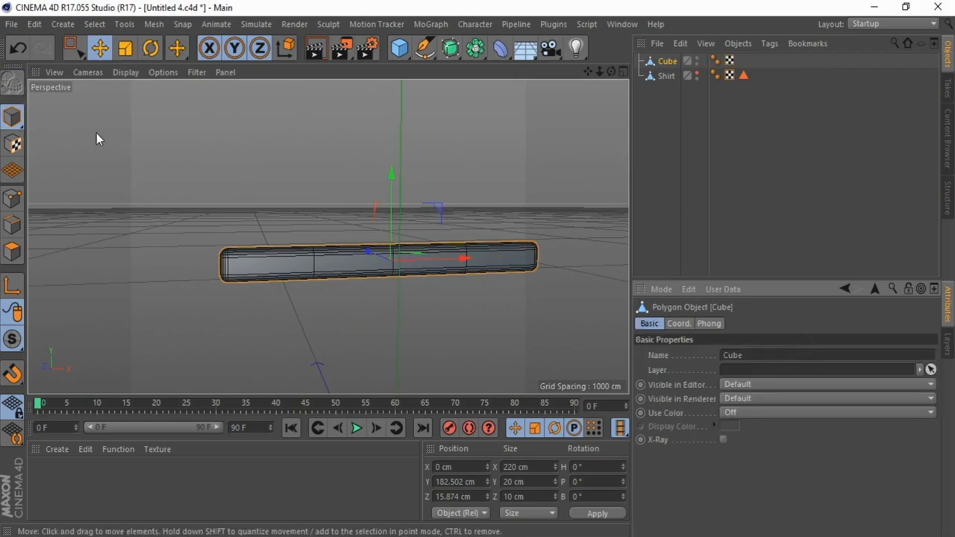
{"action": "left_click", "coordinate": [696, 74], "text": "alt"}
{"action": "scroll", "coordinate": [368, 246], "scroll_direction": "up", "scroll_amount": 3}
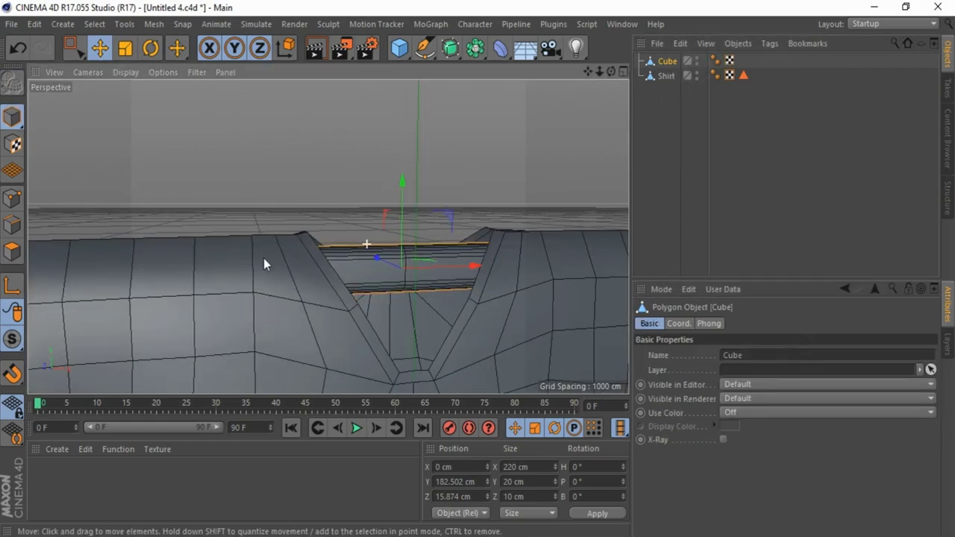
Raise the cube's middle edge loop about 83 cm into a peak above the neckline and scale it vertically to about 150%.
{"action": "left_click", "coordinate": [12, 224]}
{"action": "left_click", "coordinate": [94, 24]}
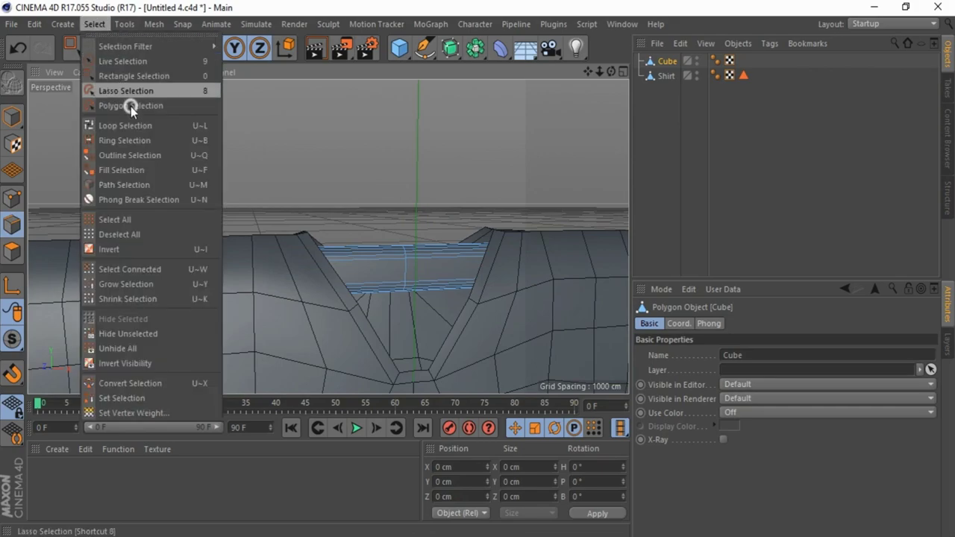
{"action": "left_click", "coordinate": [136, 127]}
{"action": "left_click", "coordinate": [406, 263]}
{"action": "scroll", "coordinate": [275, 313], "scroll_direction": "down", "scroll_amount": 5}
{"action": "key", "text": "e"}
{"action": "left_click_drag", "start_coordinate": [333, 239], "coordinate": [478, 269]}
{"action": "left_click", "coordinate": [128, 49]}
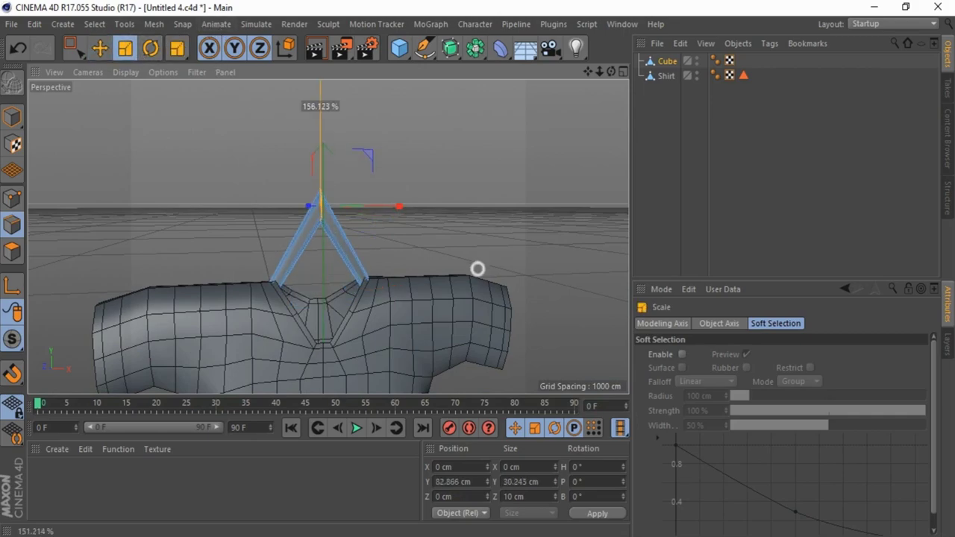
{"action": "left_click_drag", "start_coordinate": [322, 121], "coordinate": [321, 122]}
Bevel the peak's edge loop with an offset of about 22.9 cm and 3 subdivisions to round it.
{"action": "right_click", "coordinate": [357, 123]}
{"action": "left_click", "coordinate": [400, 394]}
{"action": "scroll", "coordinate": [339, 194], "scroll_direction": "up", "scroll_amount": 2}
{"action": "left_click_drag", "start_coordinate": [339, 194], "coordinate": [478, 269]}
{"action": "left_click", "coordinate": [711, 399]}
{"action": "type", "text": "3"}
{"action": "key", "text": "Return"}
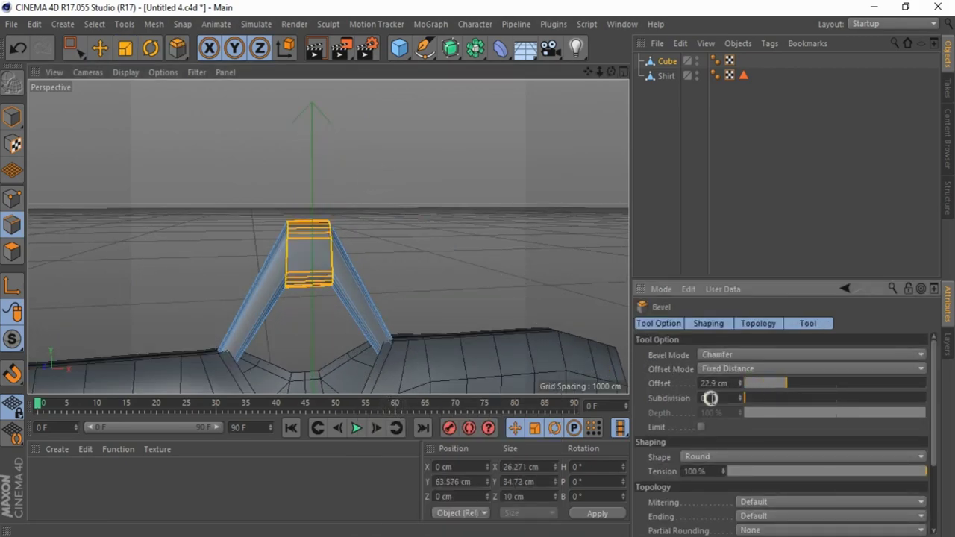
{"action": "scroll", "coordinate": [340, 146], "scroll_direction": "down", "scroll_amount": 3}
{"action": "scroll", "coordinate": [286, 148], "scroll_direction": "down", "scroll_amount": 3}
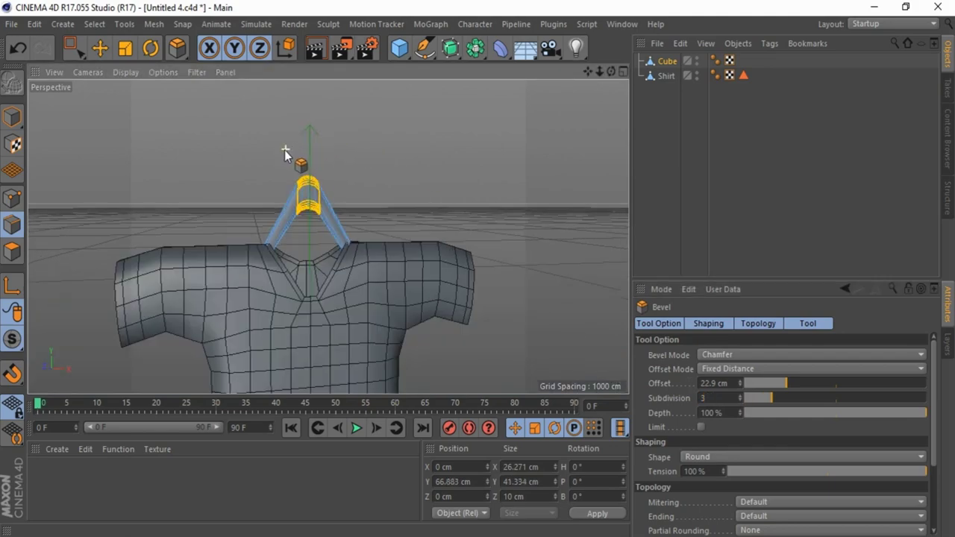
Hide the shirt, then select the edge loops at both lower bends of the bar and scale them vertically to about 26 cm.
{"action": "left_click", "coordinate": [696, 72]}
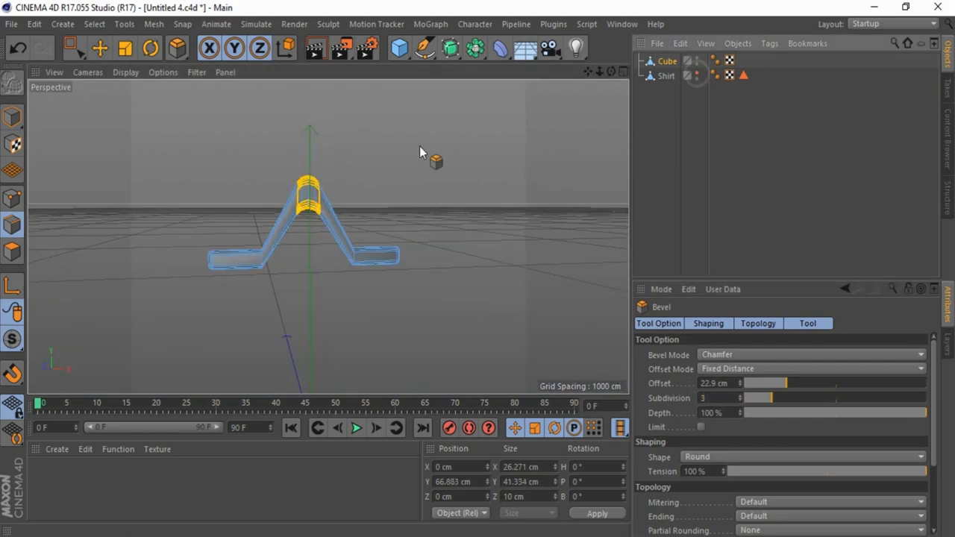
{"action": "left_click", "coordinate": [94, 24]}
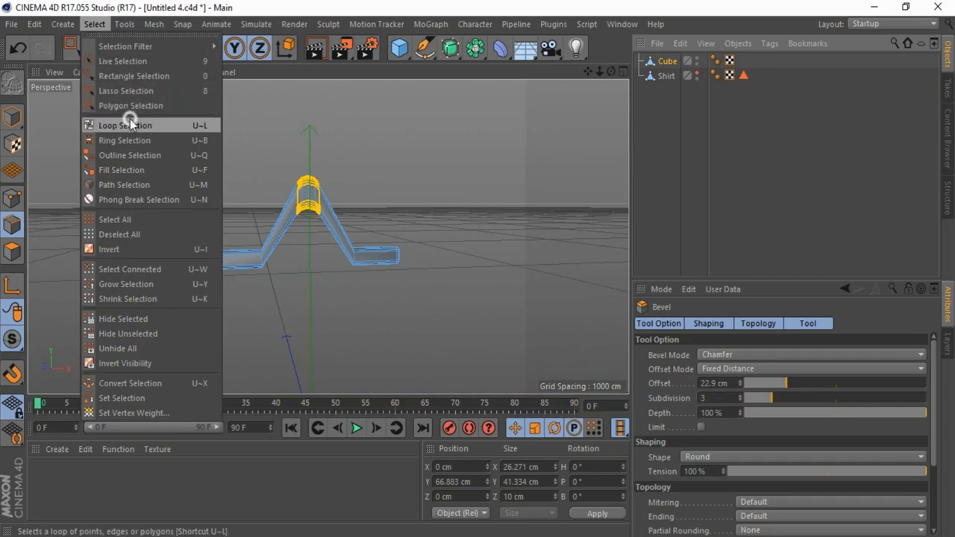
{"action": "left_click", "coordinate": [130, 120]}
{"action": "scroll", "coordinate": [256, 261], "scroll_direction": "up", "scroll_amount": 2}
{"action": "left_click", "coordinate": [270, 254]}
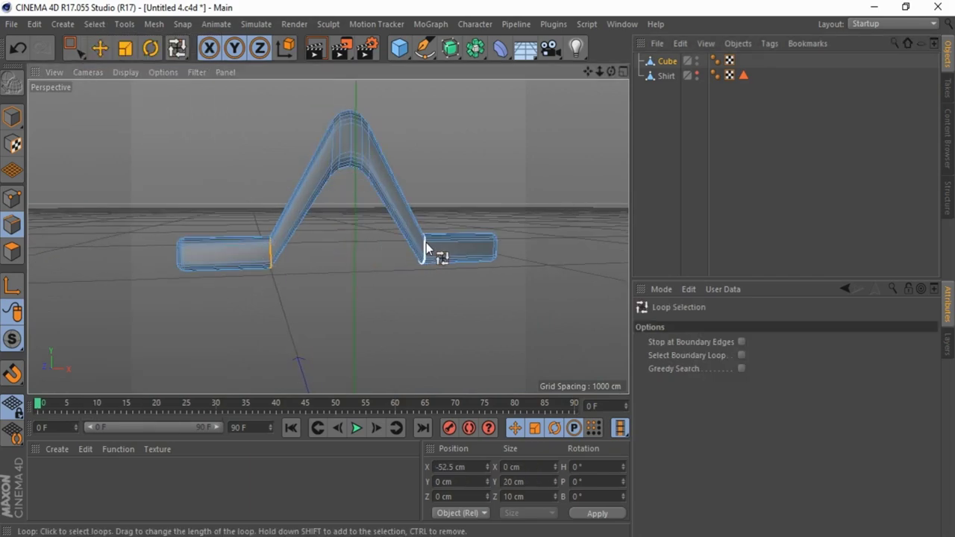
{"action": "left_click", "coordinate": [426, 249], "text": "shift"}
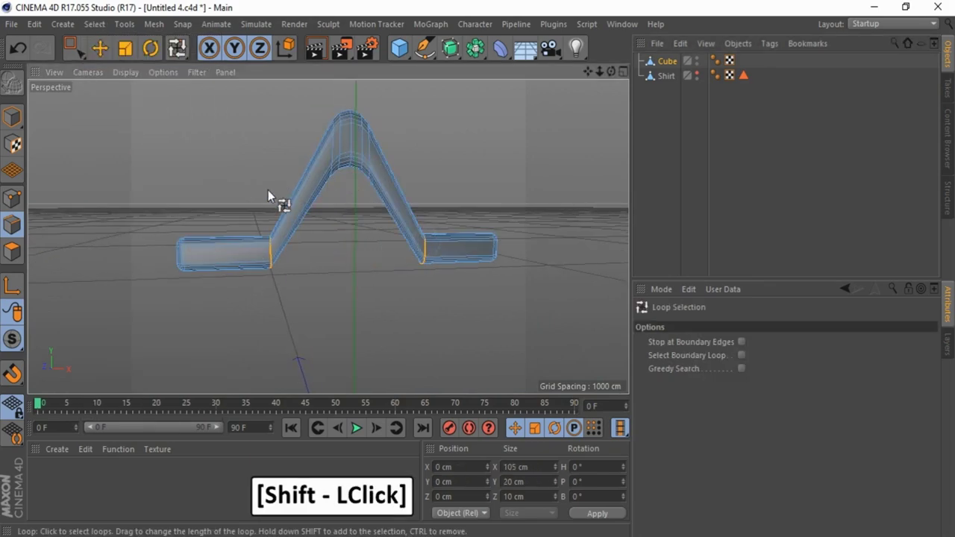
{"action": "right_click", "coordinate": [357, 301]}
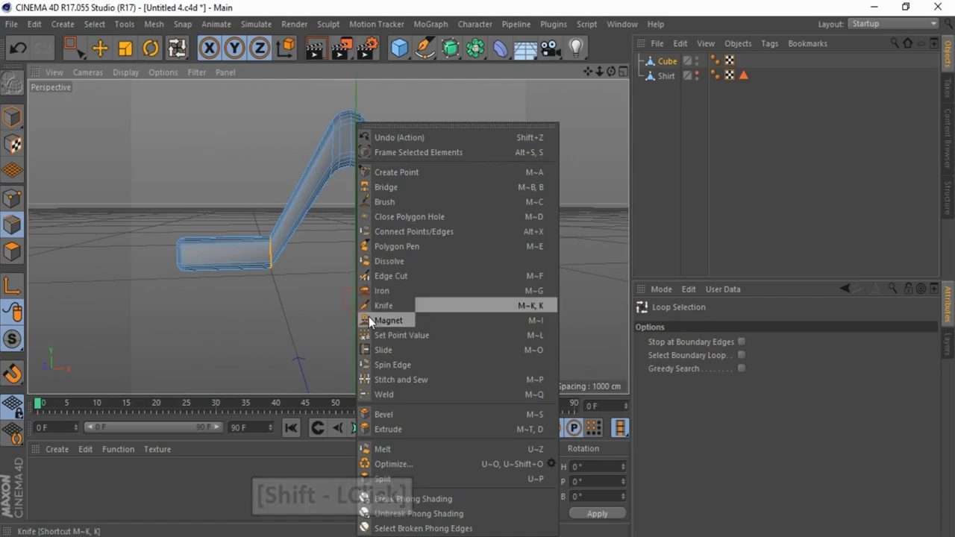
{"action": "left_click", "coordinate": [126, 48]}
{"action": "left_click_drag", "start_coordinate": [351, 162], "coordinate": [351, 132]}
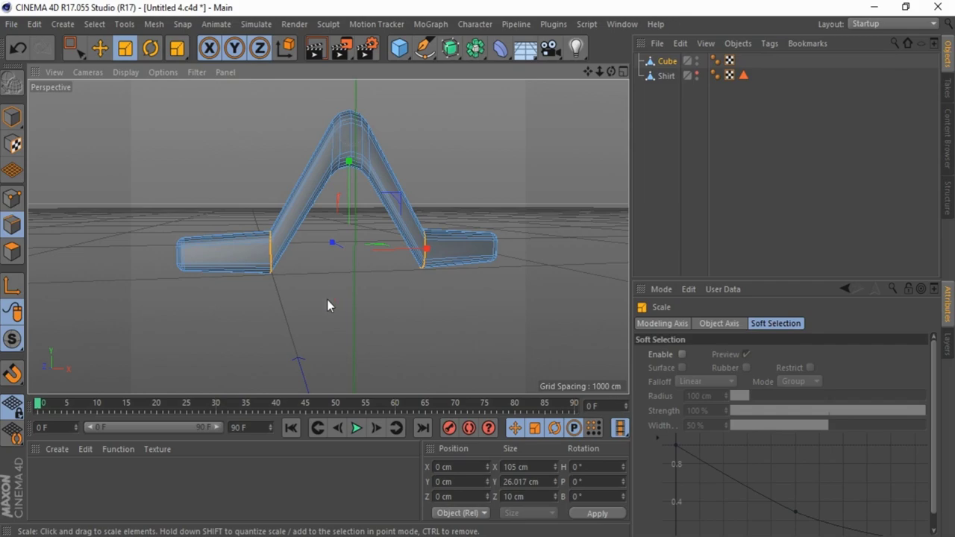
Bevel the two bend loops with an offset of about 21.5 cm and 3 subdivisions, and return to model mode.
{"action": "right_click", "coordinate": [330, 293]}
{"action": "left_click", "coordinate": [362, 415]}
{"action": "left_click_drag", "start_coordinate": [349, 341], "coordinate": [478, 269]}
{"action": "left_click", "coordinate": [14, 121]}
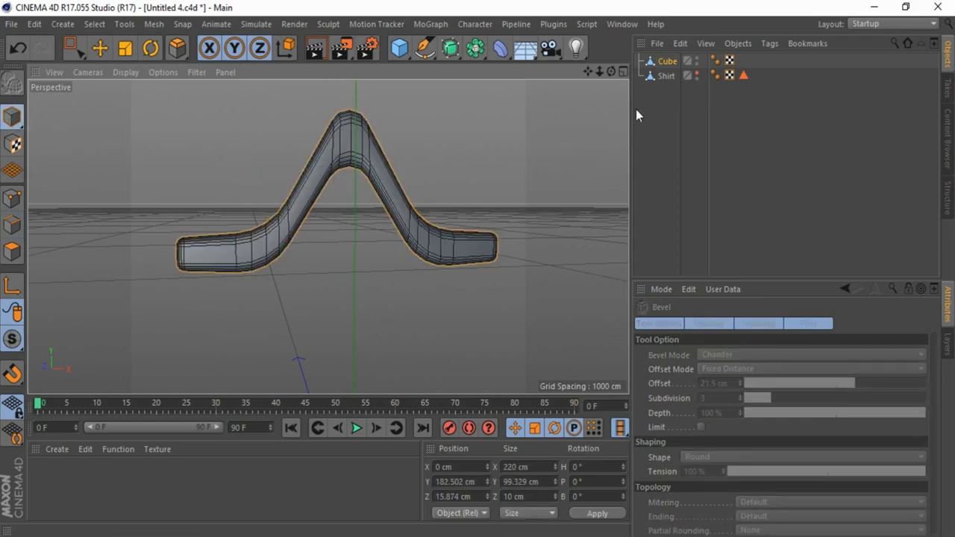
Show the shirt again and scale the bent bar along X to about 142 cm wide.
{"action": "left_click", "coordinate": [696, 75]}
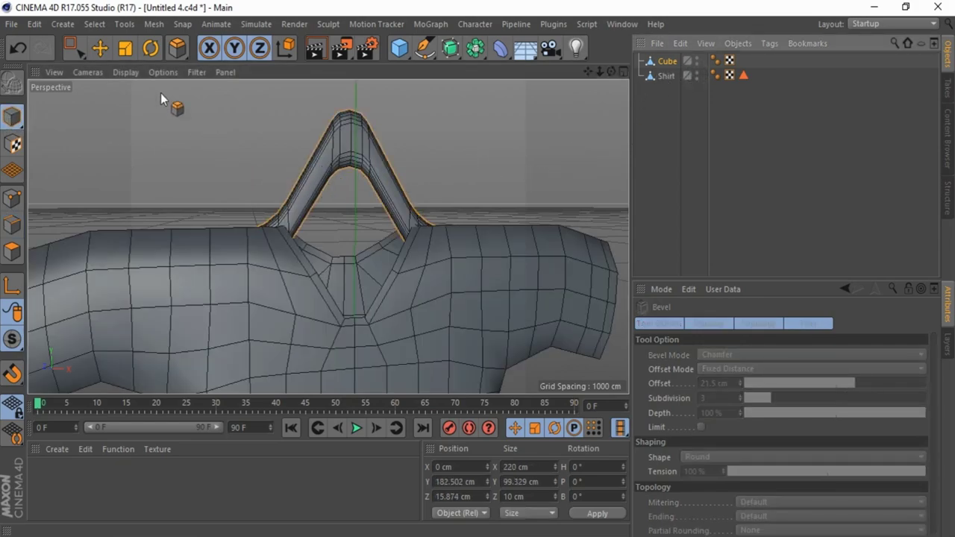
{"action": "left_click", "coordinate": [127, 48]}
{"action": "left_click_drag", "start_coordinate": [425, 248], "coordinate": [399, 254]}
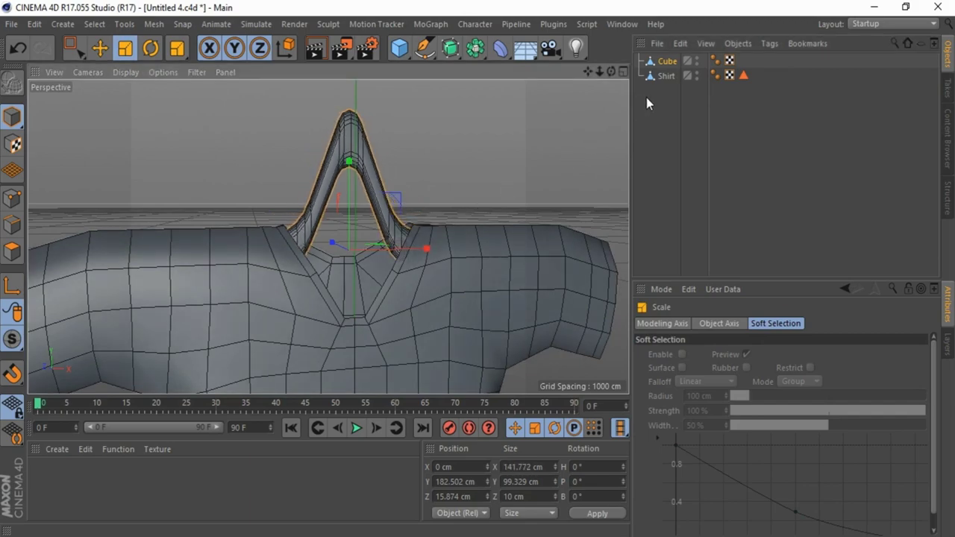
Hide the shirt and box-select the points at both outer ends of the bar, including hidden ones.
{"action": "left_click", "coordinate": [697, 73]}
{"action": "left_click", "coordinate": [11, 199]}
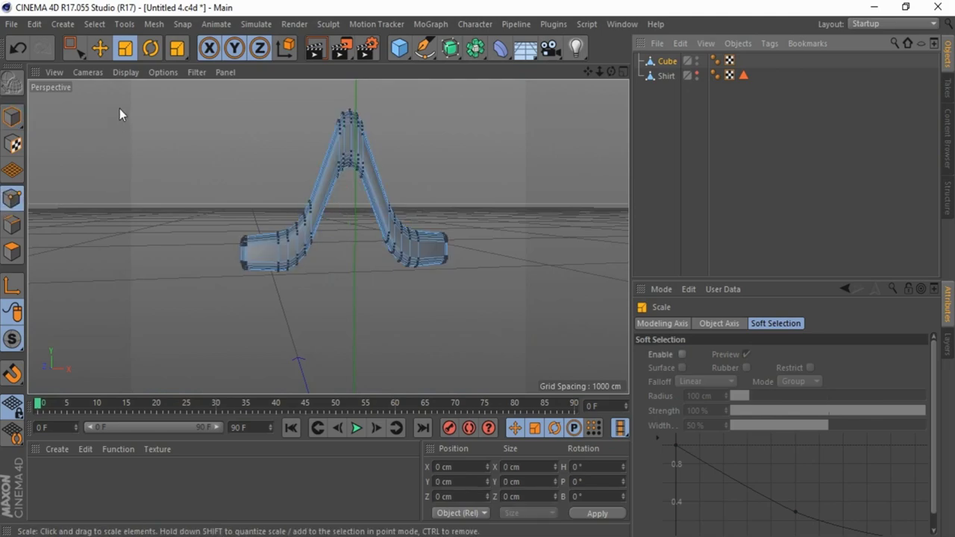
{"action": "left_click", "coordinate": [72, 47]}
{"action": "left_click", "coordinate": [755, 368]}
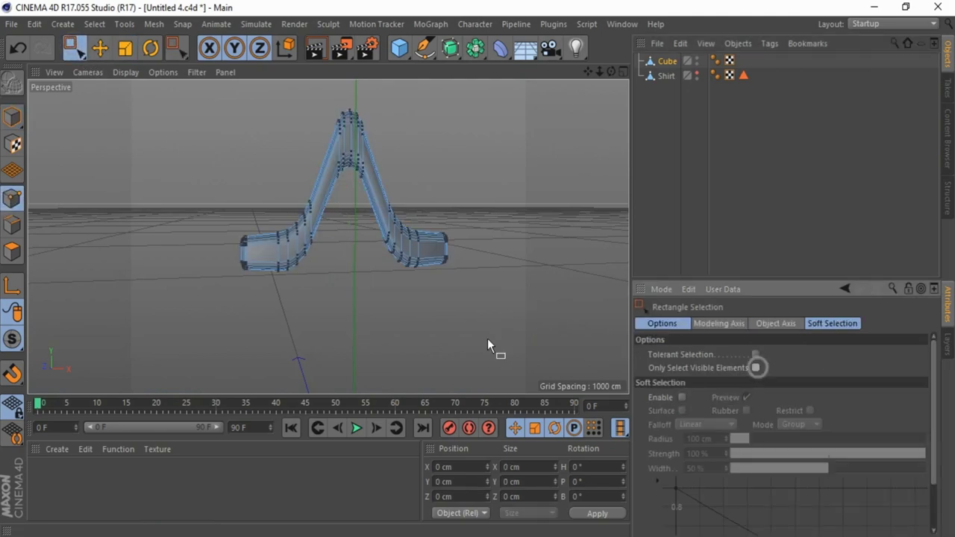
{"action": "left_click_drag", "start_coordinate": [236, 210], "coordinate": [260, 305]}
{"action": "left_click_drag", "start_coordinate": [465, 196], "coordinate": [433, 315], "text": "shift"}
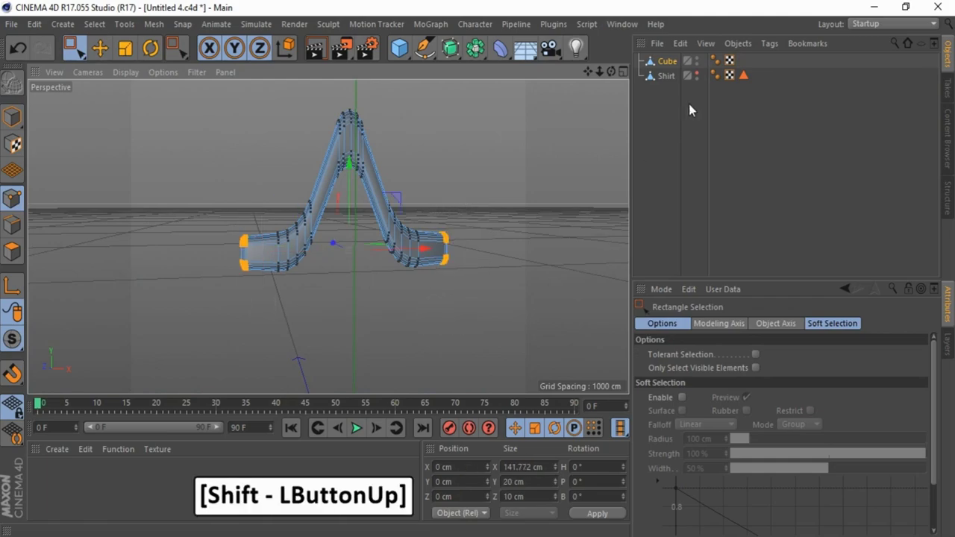
Show the shirt and, in the front view, scale the bar's selected end points along X to about 219 cm wide.
{"action": "left_click", "coordinate": [697, 74]}
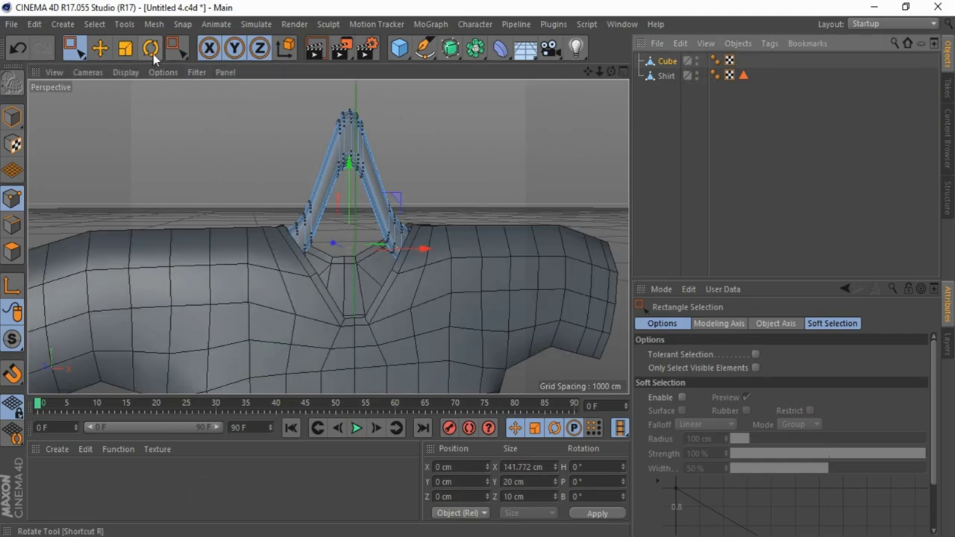
{"action": "key", "text": "F5"}
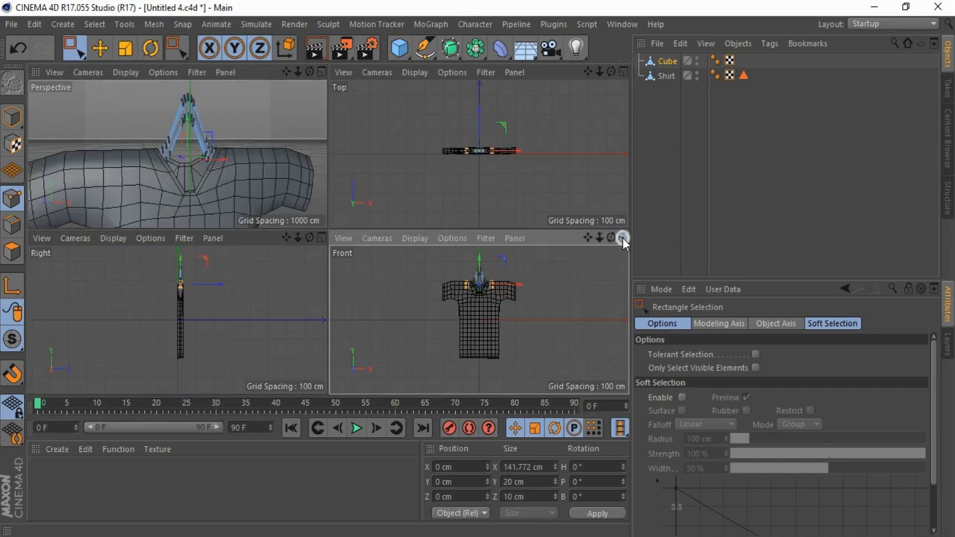
{"action": "key", "text": "F4"}
{"action": "scroll", "coordinate": [350, 171], "scroll_direction": "up", "scroll_amount": 6}
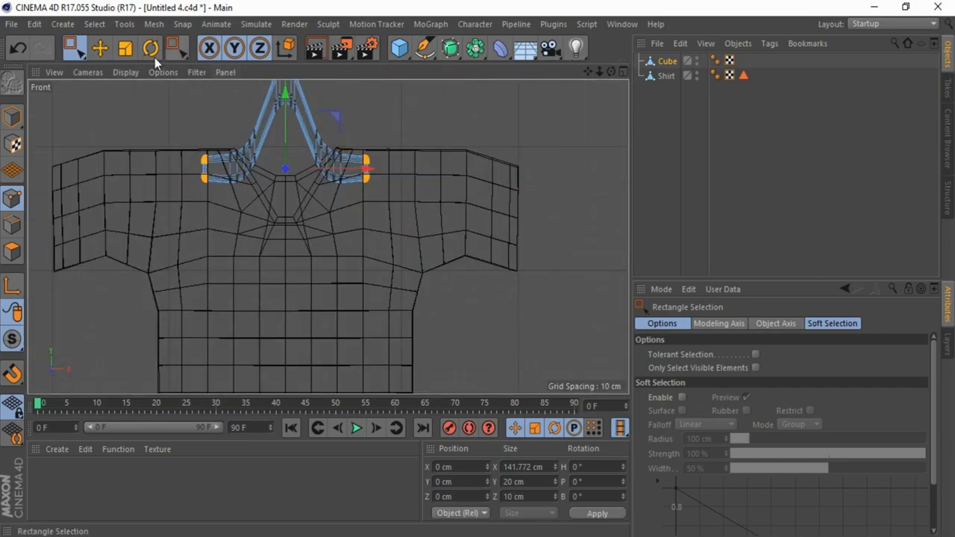
{"action": "left_click", "coordinate": [128, 49]}
{"action": "left_click_drag", "start_coordinate": [371, 166], "coordinate": [415, 166]}
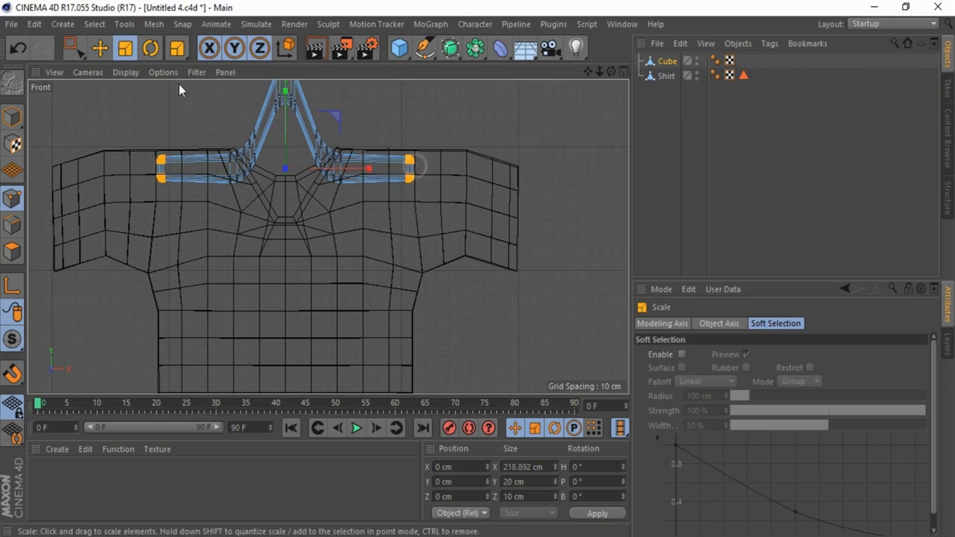
Lower the bar's end points by about 6.6 cm, then return to the perspective view and model mode.
{"action": "left_click", "coordinate": [103, 49]}
{"action": "left_click_drag", "start_coordinate": [284, 104], "coordinate": [285, 112]}
{"action": "scroll", "coordinate": [354, 227], "scroll_direction": "down", "scroll_amount": 3}
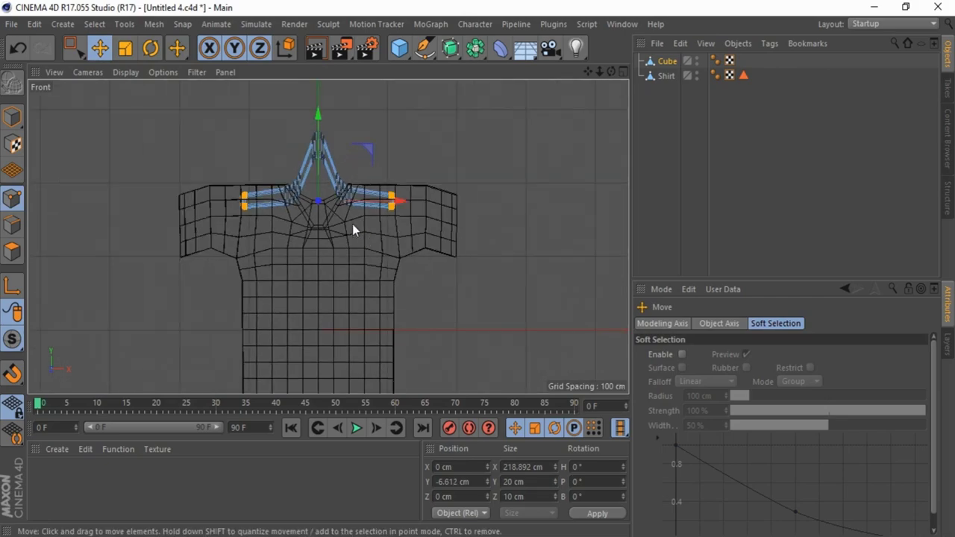
{"action": "left_click", "coordinate": [622, 72]}
{"action": "left_click", "coordinate": [322, 71]}
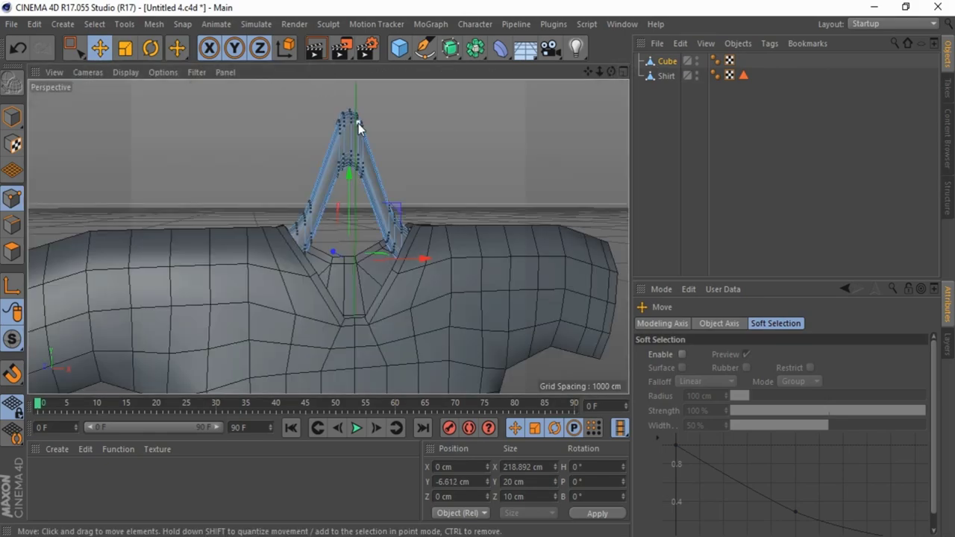
{"action": "left_click", "coordinate": [12, 117]}
{"action": "scroll", "coordinate": [261, 202], "scroll_direction": "down", "scroll_amount": 4}
{"action": "scroll", "coordinate": [392, 176], "scroll_direction": "down", "scroll_amount": 1}
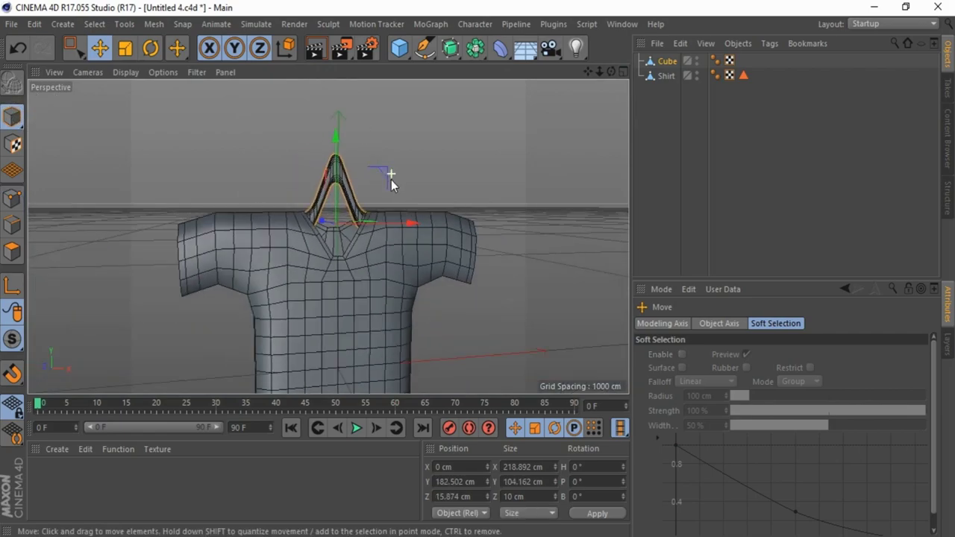
Rename the bent bar's Cube object as Hanger.
{"action": "left_click", "coordinate": [526, 147]}
{"action": "scroll", "coordinate": [288, 153], "scroll_direction": "down", "scroll_amount": 3}
{"action": "scroll", "coordinate": [318, 196], "scroll_direction": "down", "scroll_amount": 1}
{"action": "scroll", "coordinate": [332, 151], "scroll_direction": "up", "scroll_amount": 4}
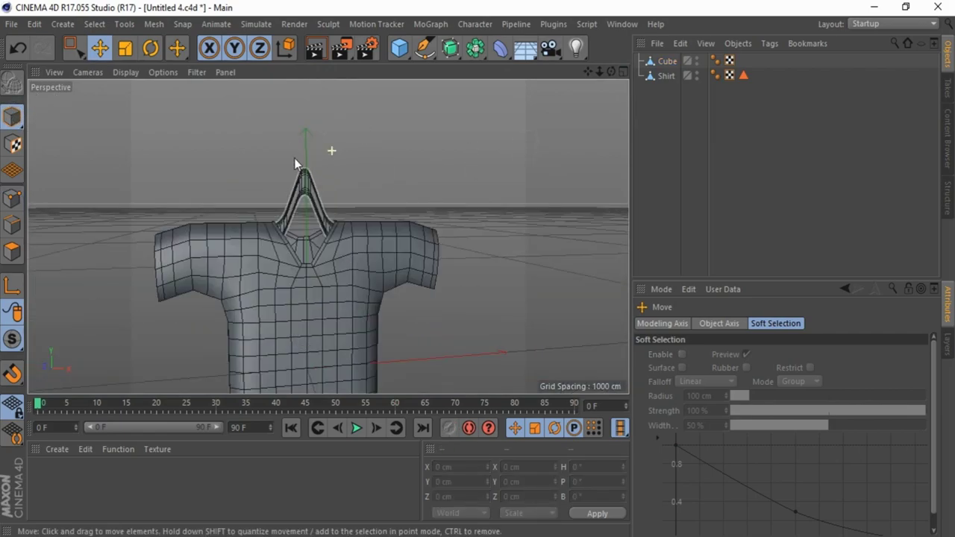
{"action": "scroll", "coordinate": [294, 162], "scroll_direction": "up", "scroll_amount": 3}
{"action": "left_click", "coordinate": [668, 62]}
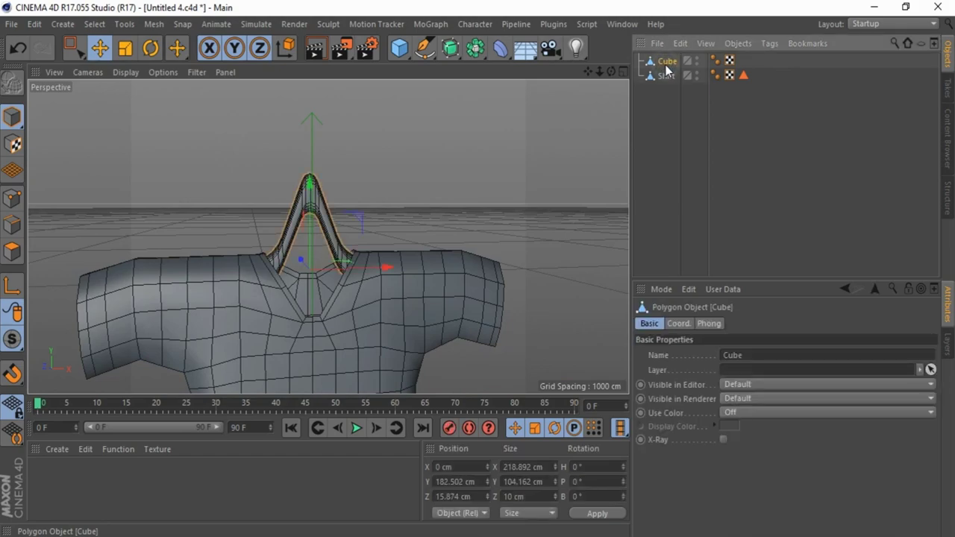
{"action": "double_click", "coordinate": [668, 61]}
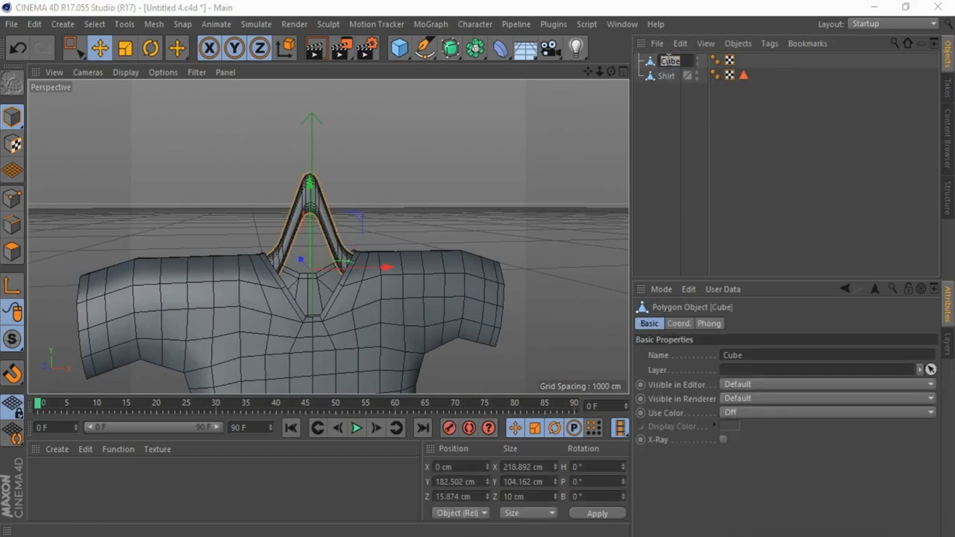
{"action": "type", "text": "Hanger"}
{"action": "key", "text": "Return"}
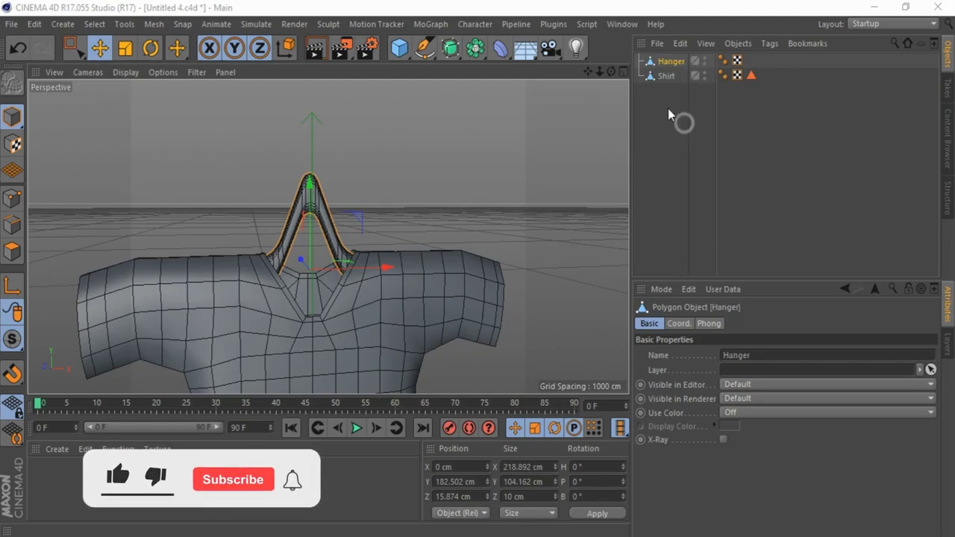
Add a Cloth Collider tag to the hanger and a Cloth tag to the shirt.
{"action": "right_click", "coordinate": [668, 66]}
{"action": "mouse_move", "coordinate": [725, 155]}
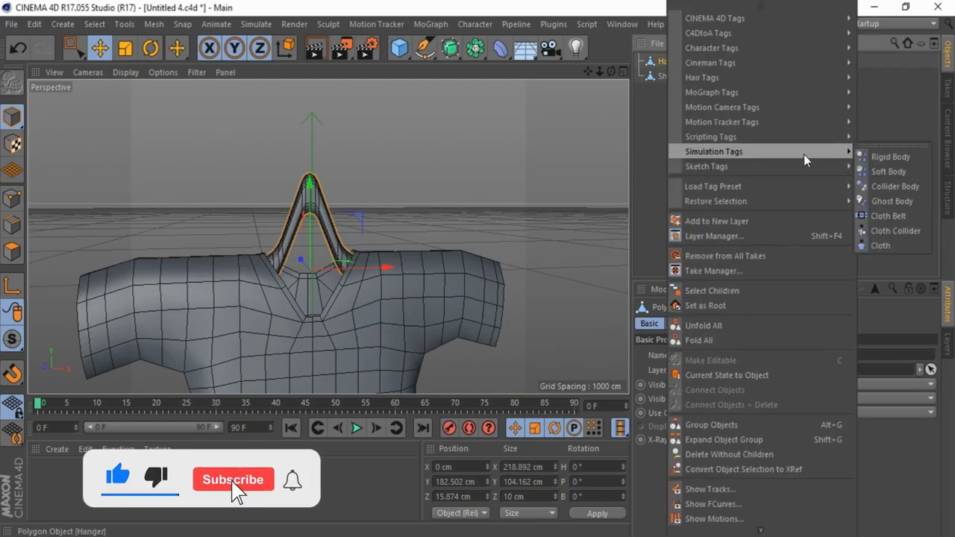
{"action": "left_click", "coordinate": [874, 231]}
{"action": "left_click", "coordinate": [670, 76]}
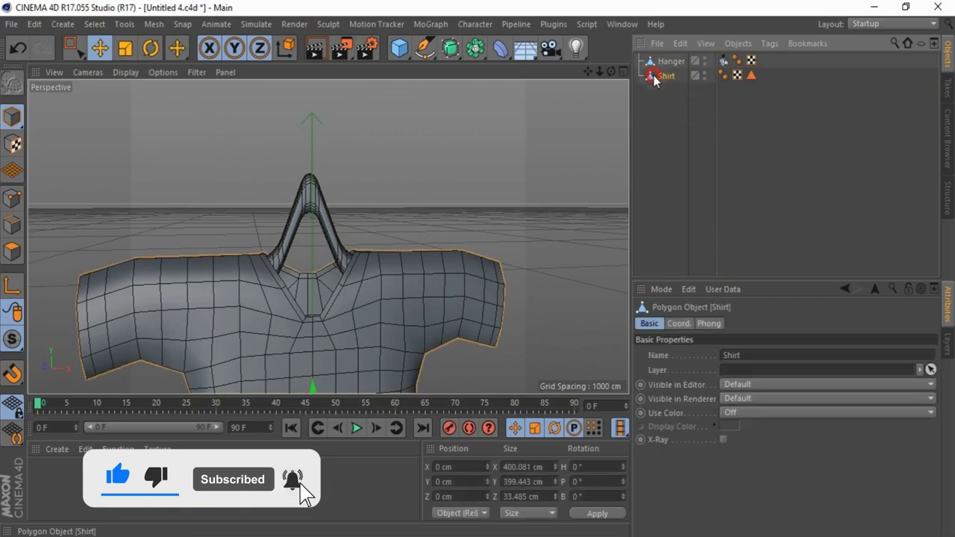
{"action": "right_click", "coordinate": [657, 75]}
{"action": "mouse_move", "coordinate": [793, 152]}
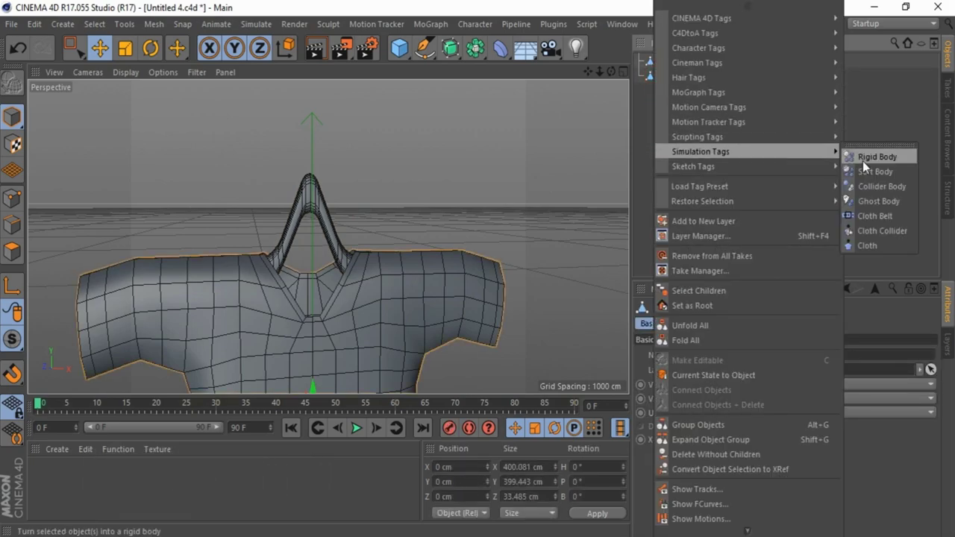
{"action": "left_click", "coordinate": [866, 243]}
Set the gravity of the shirt's Cloth tag to -5.
{"action": "scroll", "coordinate": [365, 162], "scroll_direction": "down", "scroll_amount": 4}
{"action": "scroll", "coordinate": [365, 196], "scroll_direction": "up", "scroll_amount": 2}
{"action": "scroll", "coordinate": [434, 129], "scroll_direction": "down", "scroll_amount": 3}
{"action": "scroll", "coordinate": [373, 161], "scroll_direction": "up", "scroll_amount": 3}
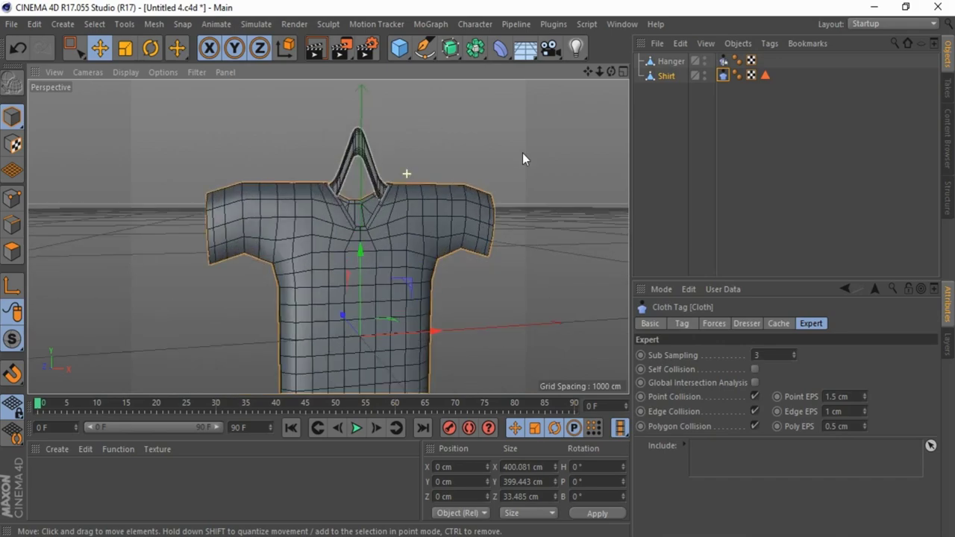
{"action": "left_click", "coordinate": [724, 77]}
{"action": "left_click", "coordinate": [715, 323]}
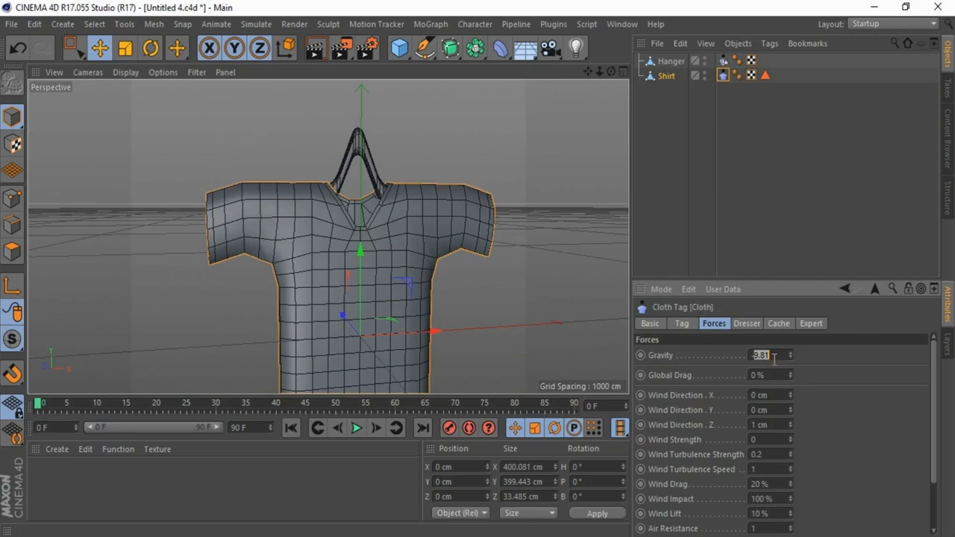
{"action": "left_click", "coordinate": [701, 198]}
Play the cloth simulation to check how the shirt drapes on the hanger, then rewind to frame 0.
{"action": "left_click", "coordinate": [358, 427]}
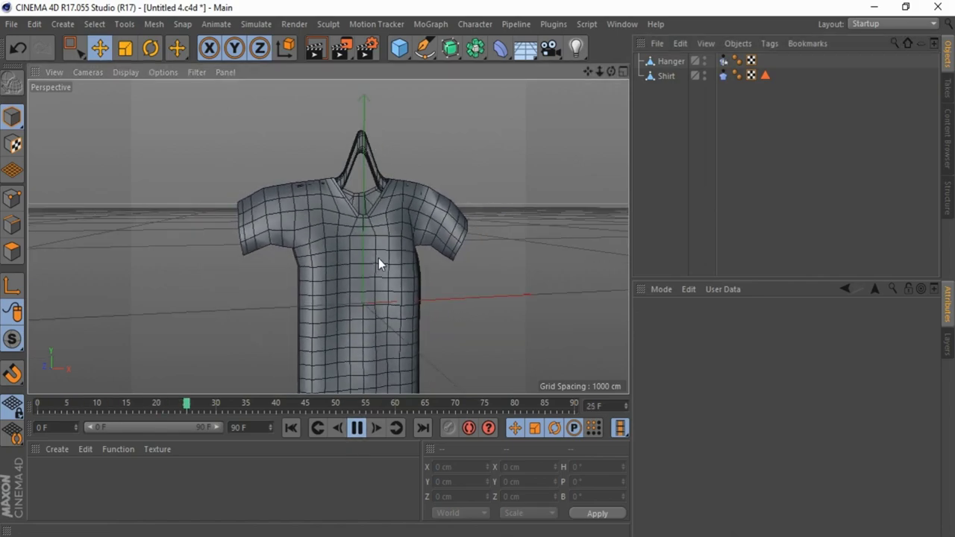
{"action": "left_click", "coordinate": [357, 428]}
{"action": "left_click_drag", "start_coordinate": [610, 71], "coordinate": [611, 71]}
{"action": "left_click", "coordinate": [290, 430]}
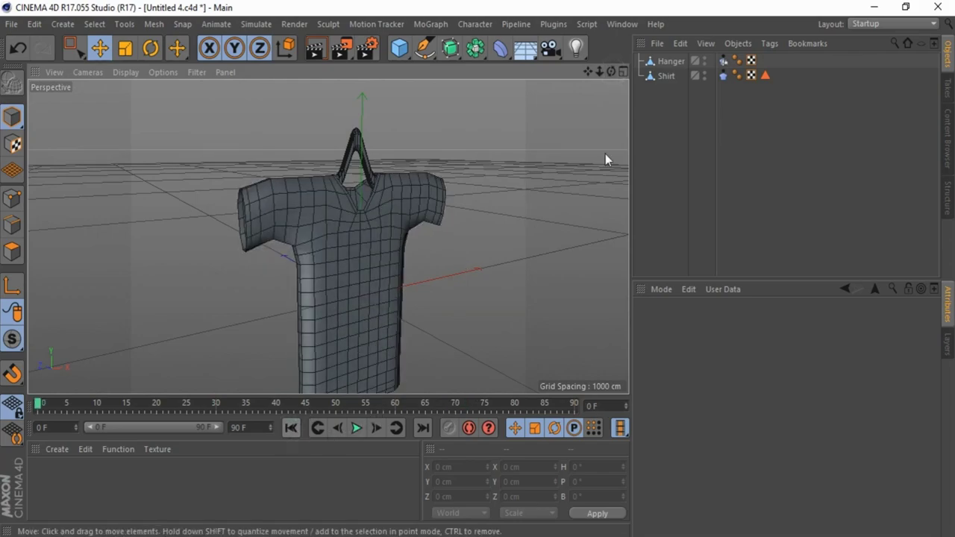
Place the shirt under a new Subdivision Surface with editor and renderer subdivisions set to 1.
{"action": "left_click", "coordinate": [450, 47]}
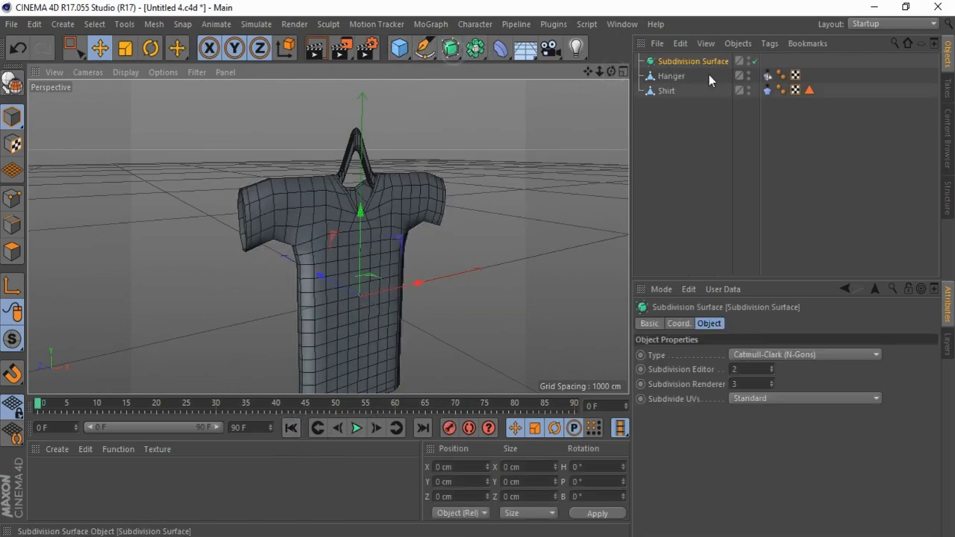
{"action": "left_click_drag", "start_coordinate": [662, 90], "coordinate": [679, 63]}
{"action": "left_click", "coordinate": [681, 63]}
{"action": "scroll", "coordinate": [741, 365], "scroll_direction": "down", "scroll_amount": 1}
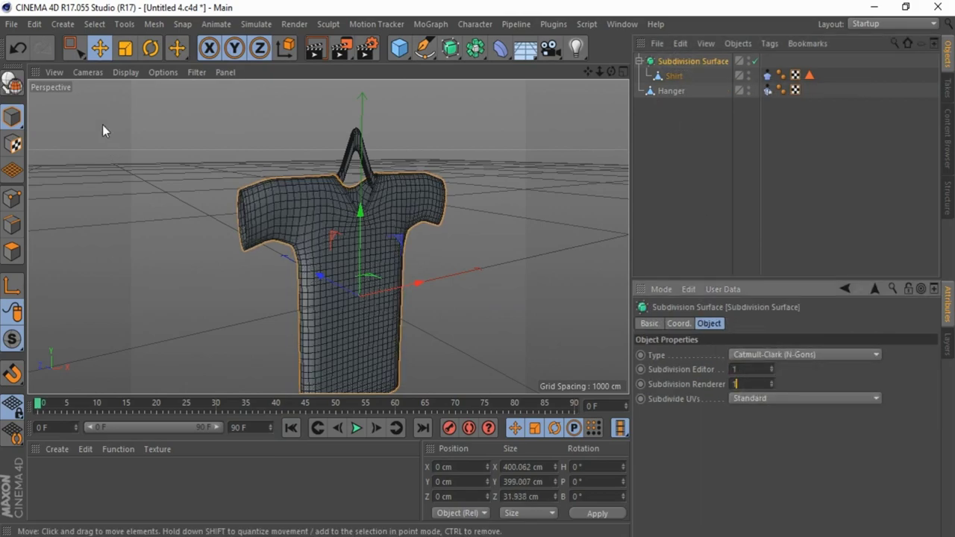
Make the Subdivision Surface editable and rename the resulting mesh as Shirt.
{"action": "left_click", "coordinate": [12, 84]}
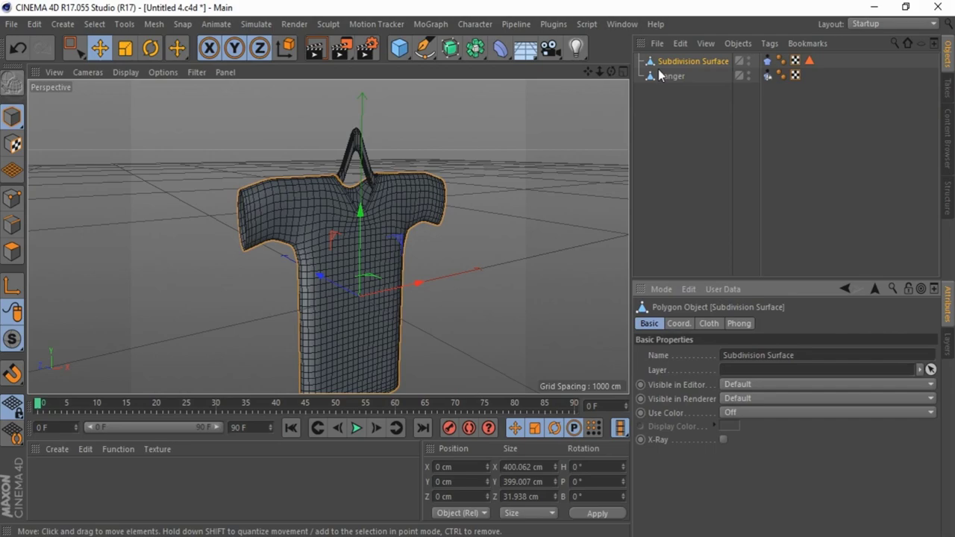
{"action": "double_click", "coordinate": [699, 61]}
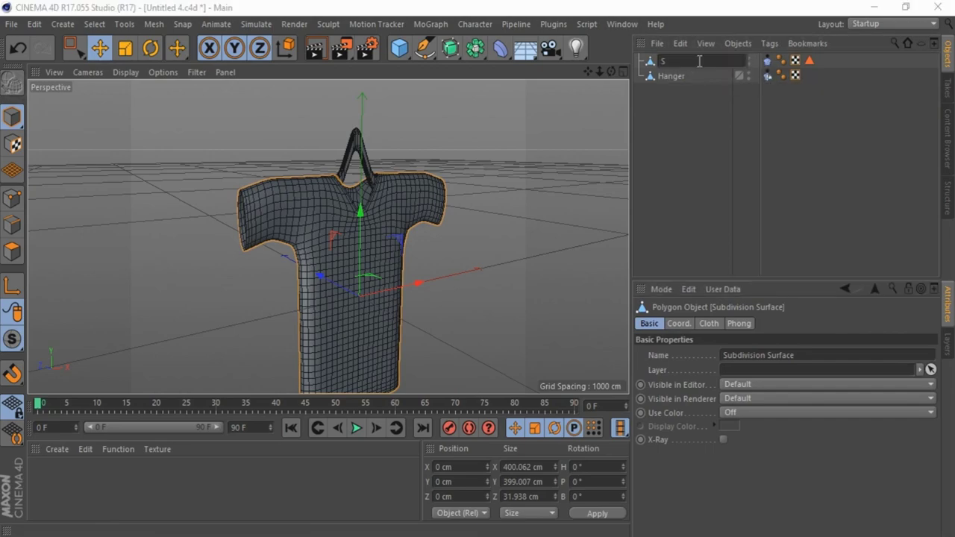
{"action": "left_click", "coordinate": [712, 138]}
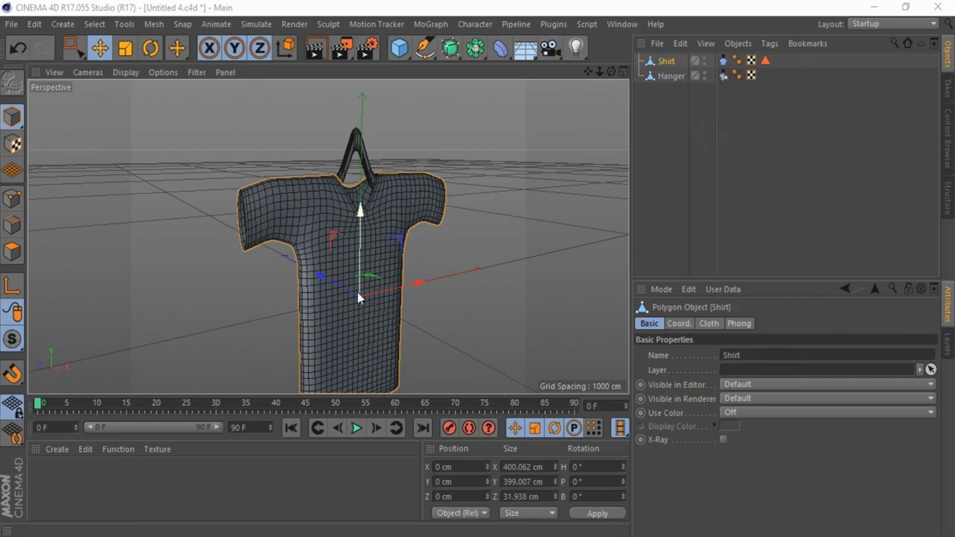
Run the cloth simulation to frame 32 and examine the shirt's shoulders and neckline around the hanger.
{"action": "left_click", "coordinate": [355, 430]}
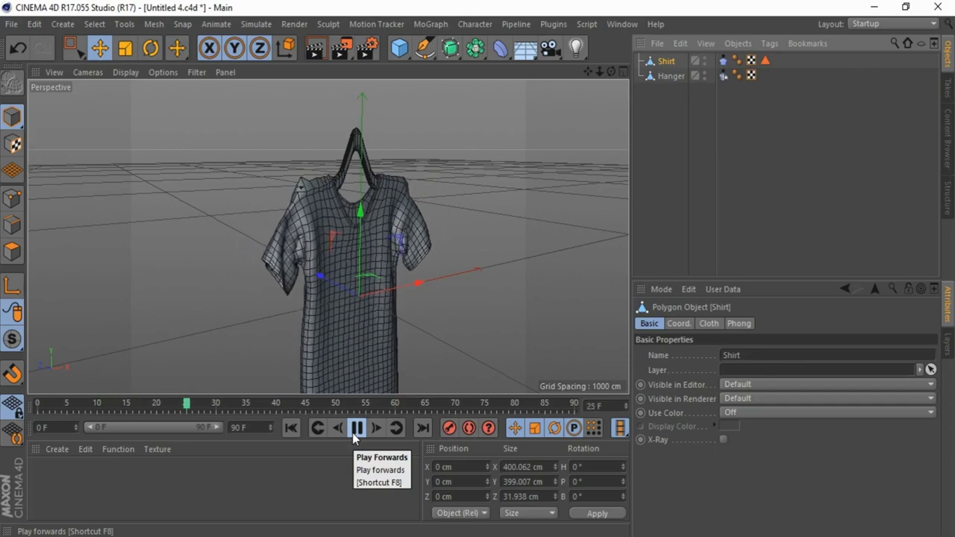
{"action": "left_click", "coordinate": [356, 428]}
{"action": "scroll", "coordinate": [280, 188], "scroll_direction": "up", "scroll_amount": 5}
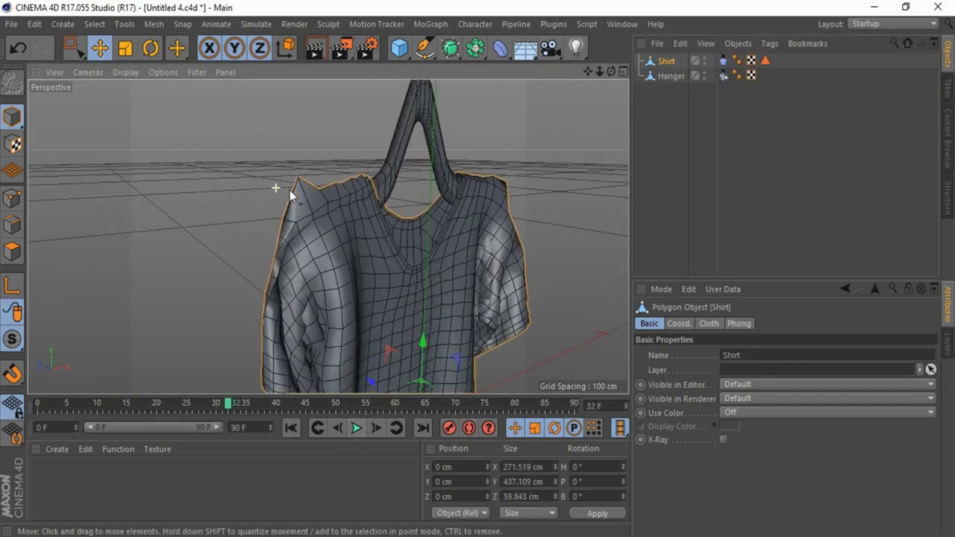
{"action": "scroll", "coordinate": [256, 174], "scroll_direction": "down", "scroll_amount": 2}
{"action": "scroll", "coordinate": [296, 192], "scroll_direction": "up", "scroll_amount": 2}
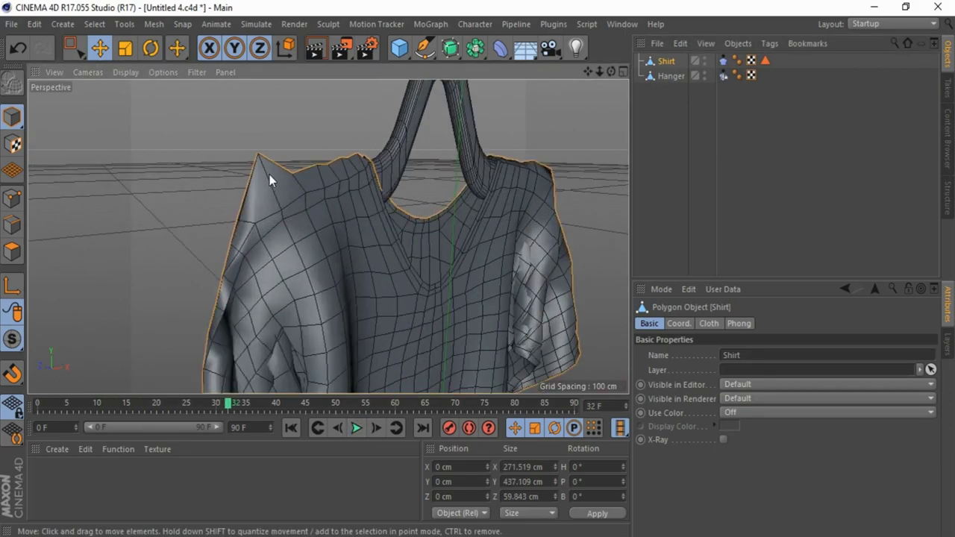
{"action": "scroll", "coordinate": [295, 123], "scroll_direction": "down", "scroll_amount": 2}
{"action": "scroll", "coordinate": [274, 156], "scroll_direction": "up", "scroll_amount": 2}
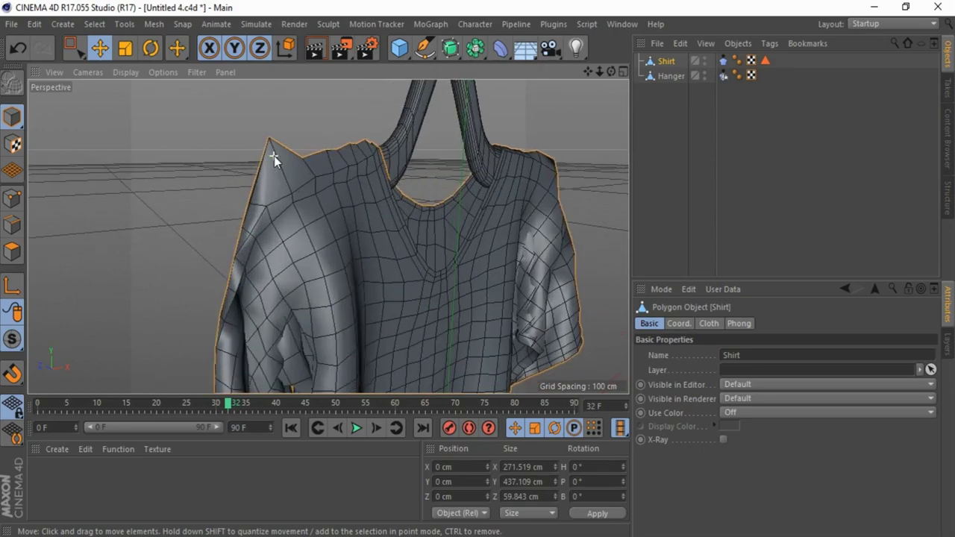
{"action": "left_click_drag", "start_coordinate": [608, 71], "coordinate": [564, 80]}
{"action": "scroll", "coordinate": [263, 127], "scroll_direction": "down", "scroll_amount": 4}
{"action": "scroll", "coordinate": [412, 209], "scroll_direction": "up", "scroll_amount": 7}
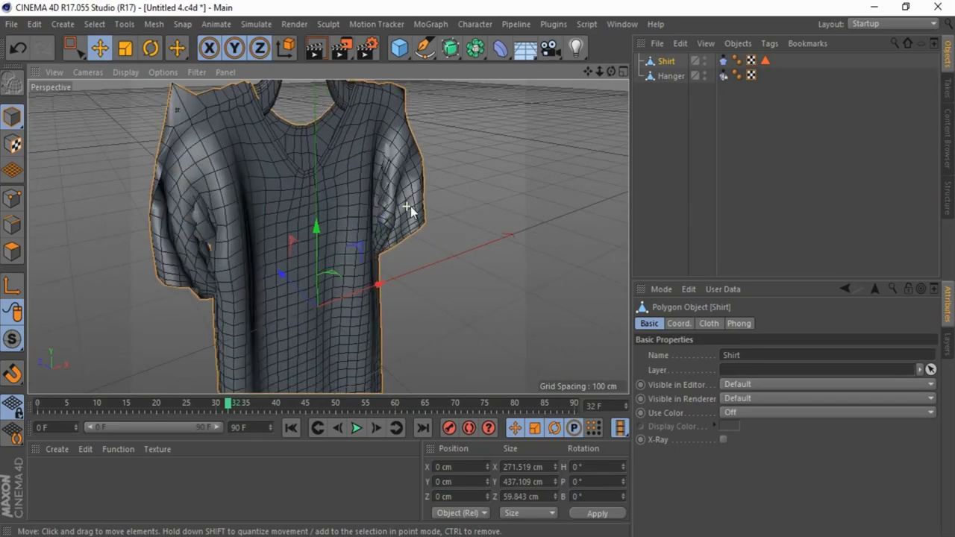
Examine the folds of the draped sleeve up close, picking single polygons on it in polygon mode.
{"action": "left_click_drag", "start_coordinate": [610, 71], "coordinate": [478, 271]}
{"action": "scroll", "coordinate": [591, 129], "scroll_direction": "down", "scroll_amount": 5}
{"action": "key", "text": "ctrl+shift+z"}
{"action": "key", "text": "ctrl+shift+z"}
{"action": "left_click_drag", "start_coordinate": [610, 71], "coordinate": [479, 288]}
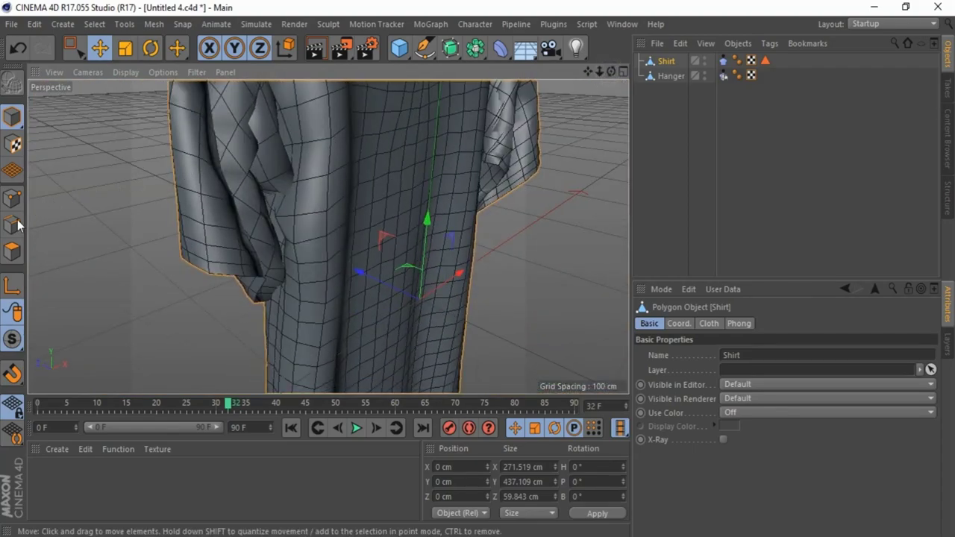
{"action": "left_click", "coordinate": [12, 250]}
{"action": "left_click", "coordinate": [268, 148]}
{"action": "left_click_drag", "start_coordinate": [611, 71], "coordinate": [481, 269]}
{"action": "left_click", "coordinate": [247, 155]}
{"action": "left_click_drag", "start_coordinate": [247, 155], "coordinate": [224, 208], "text": "alt"}
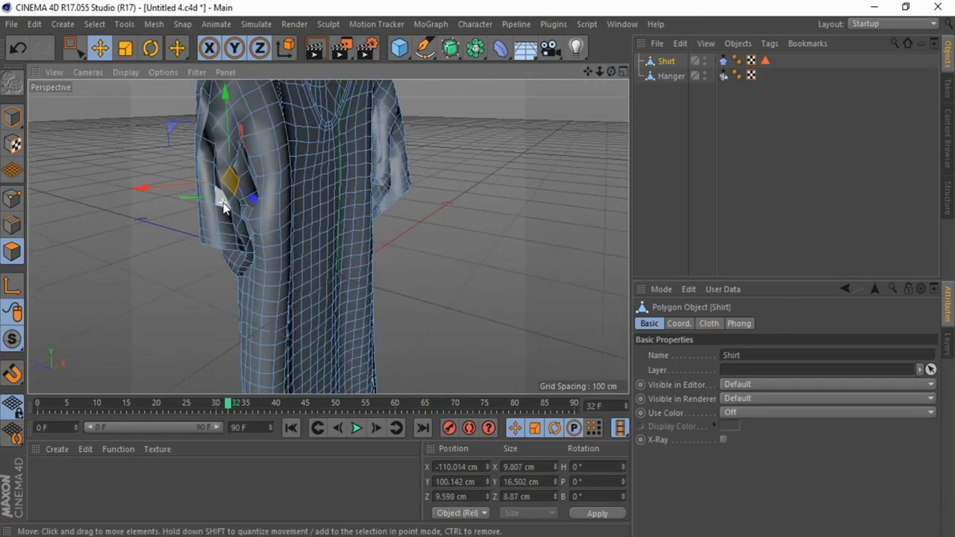
Rewind the animation to frame 0 and enable Self Collision in the shirt's cloth tag.
{"action": "left_click", "coordinate": [291, 428]}
{"action": "left_click", "coordinate": [723, 61]}
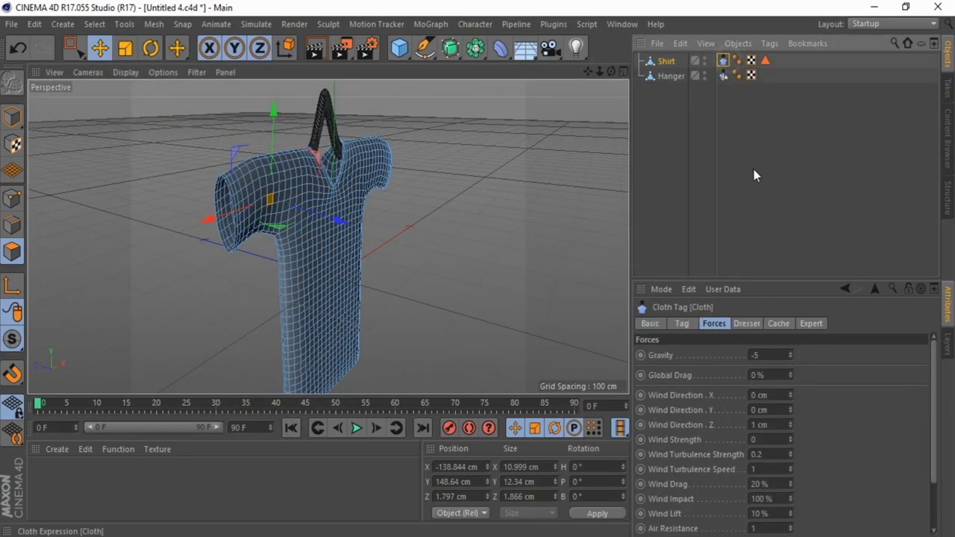
{"action": "left_click", "coordinate": [809, 323]}
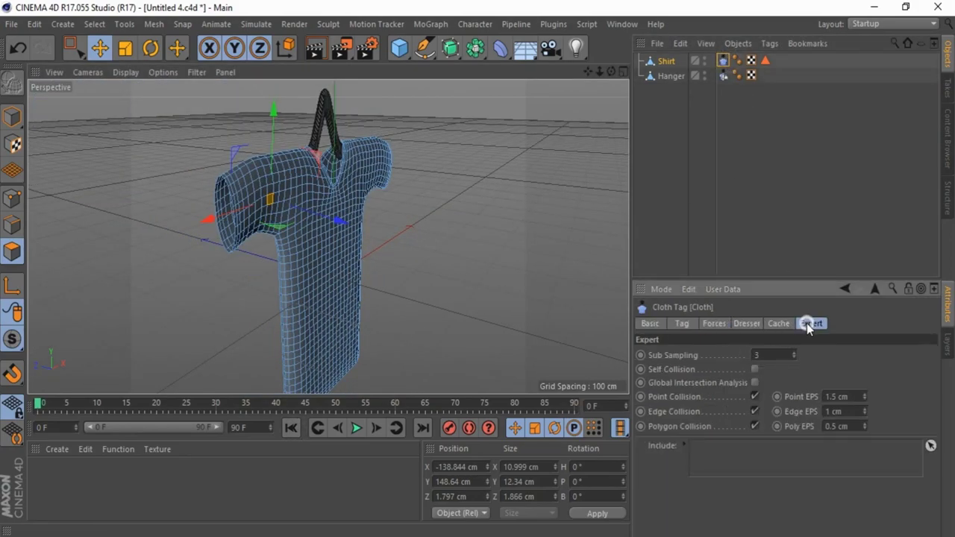
{"action": "left_click", "coordinate": [754, 370]}
Run the cloth simulation to frame 48 and examine the shirt's sleeves, shoulders and neckline from several angles.
{"action": "left_click", "coordinate": [356, 429]}
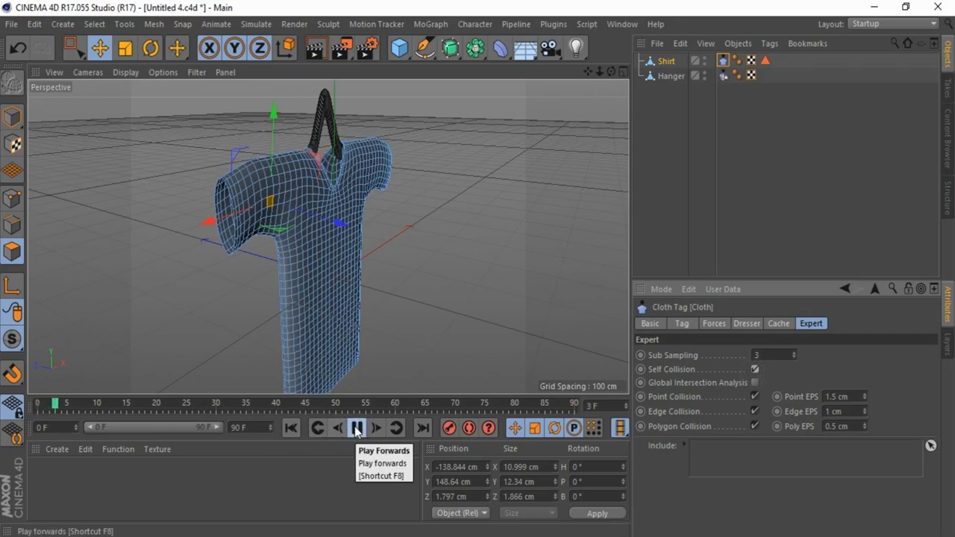
{"action": "left_click", "coordinate": [709, 169]}
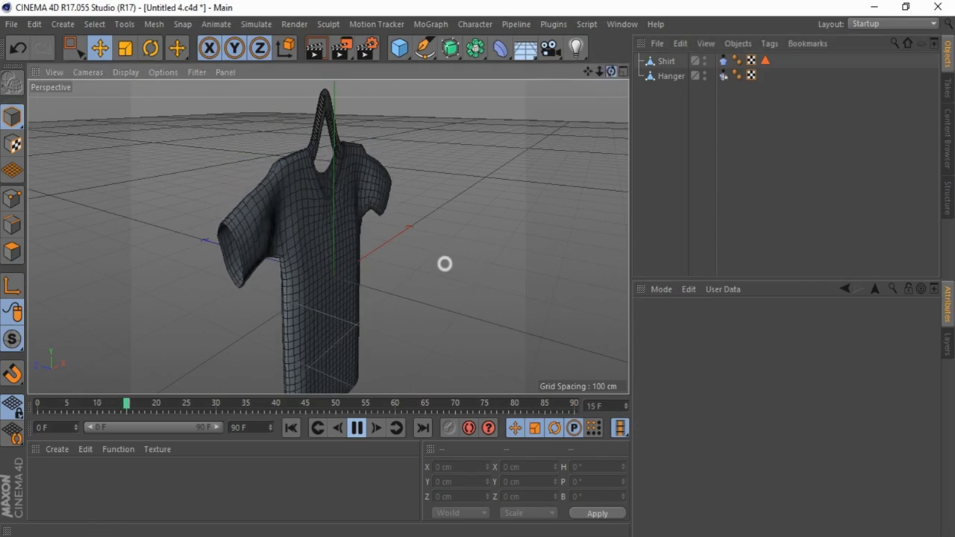
{"action": "left_click_drag", "start_coordinate": [611, 71], "coordinate": [545, 60]}
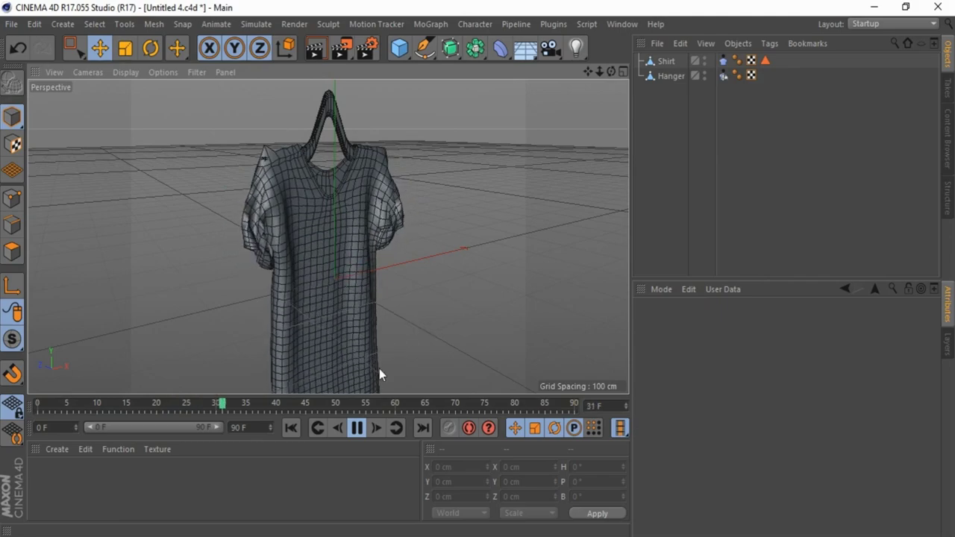
{"action": "left_click", "coordinate": [358, 428]}
{"action": "right_click_drag", "start_coordinate": [284, 296], "coordinate": [283, 229], "text": "alt"}
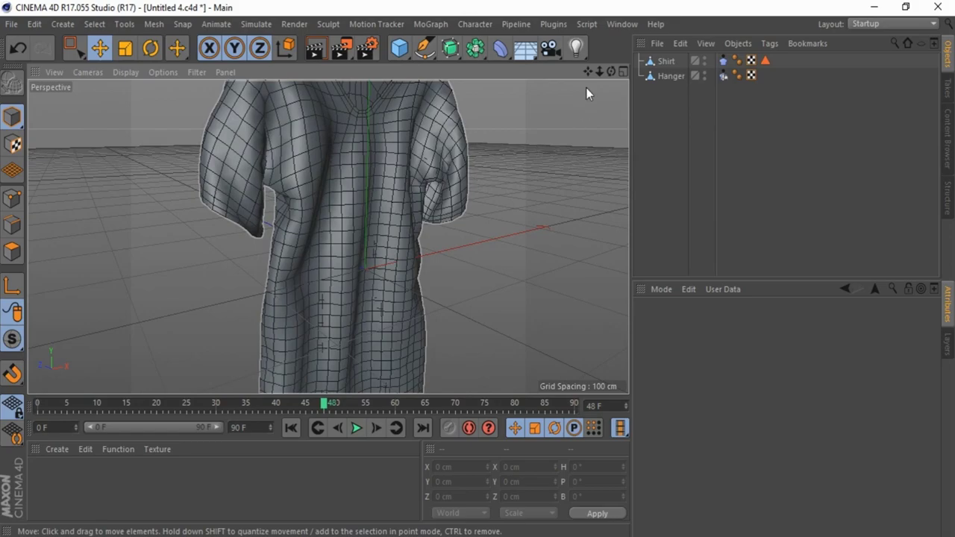
{"action": "left_click_drag", "start_coordinate": [611, 72], "coordinate": [478, 269]}
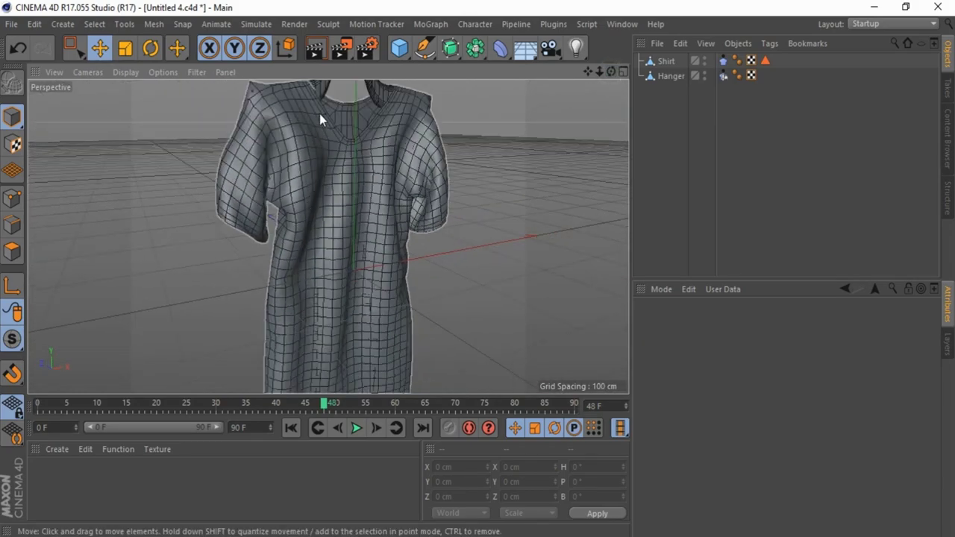
{"action": "scroll", "coordinate": [331, 243], "scroll_direction": "down", "scroll_amount": 3}
{"action": "scroll", "coordinate": [284, 112], "scroll_direction": "up", "scroll_amount": 7}
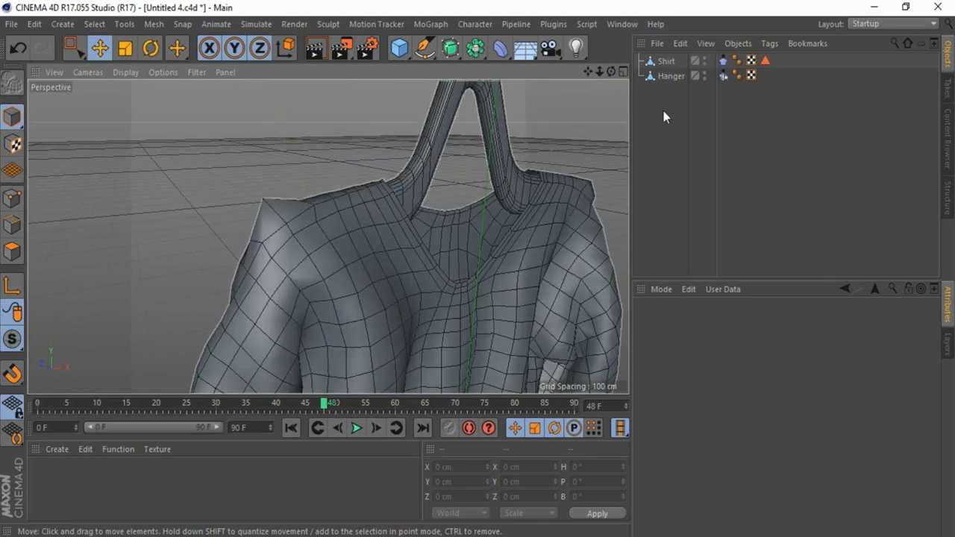
Set the shirt cloth tag's Sub Sampling to 5 and rewind the animation to frame 0.
{"action": "left_click", "coordinate": [722, 61]}
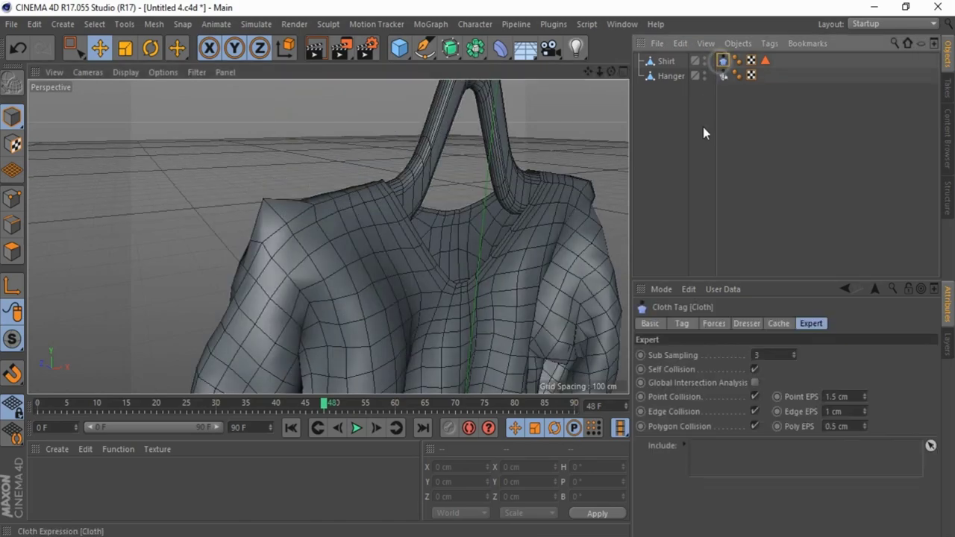
{"action": "left_click", "coordinate": [752, 356]}
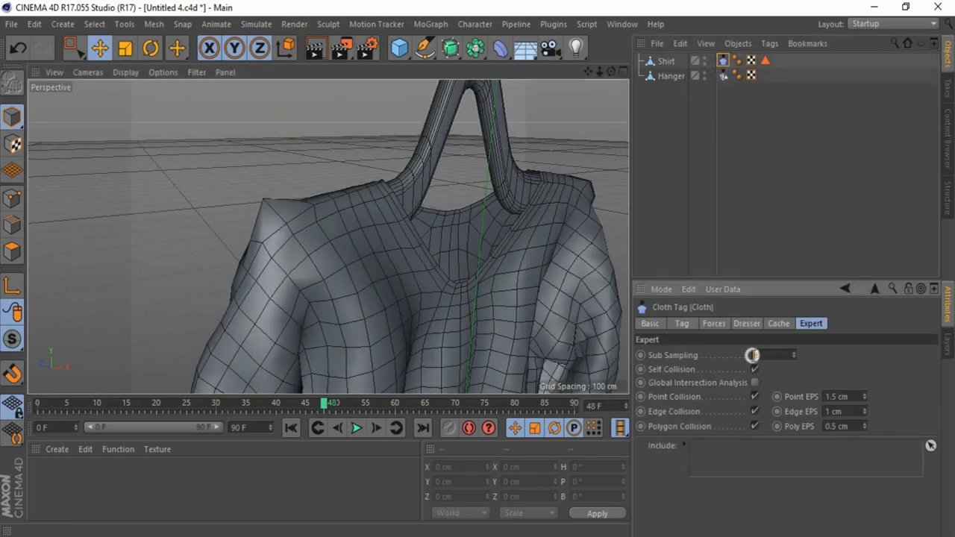
{"action": "left_click", "coordinate": [847, 367]}
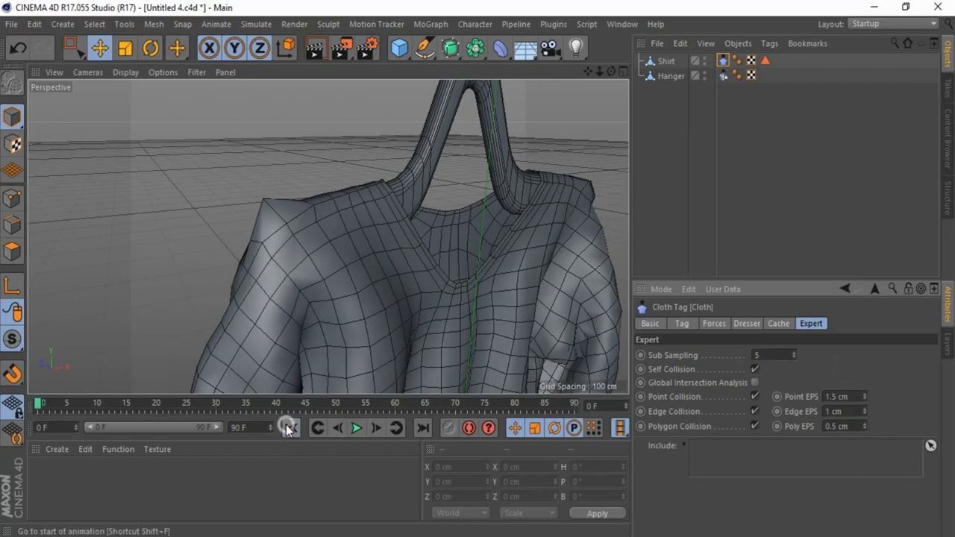
{"action": "left_click", "coordinate": [290, 428]}
{"action": "scroll", "coordinate": [328, 221], "scroll_direction": "down", "scroll_amount": 6}
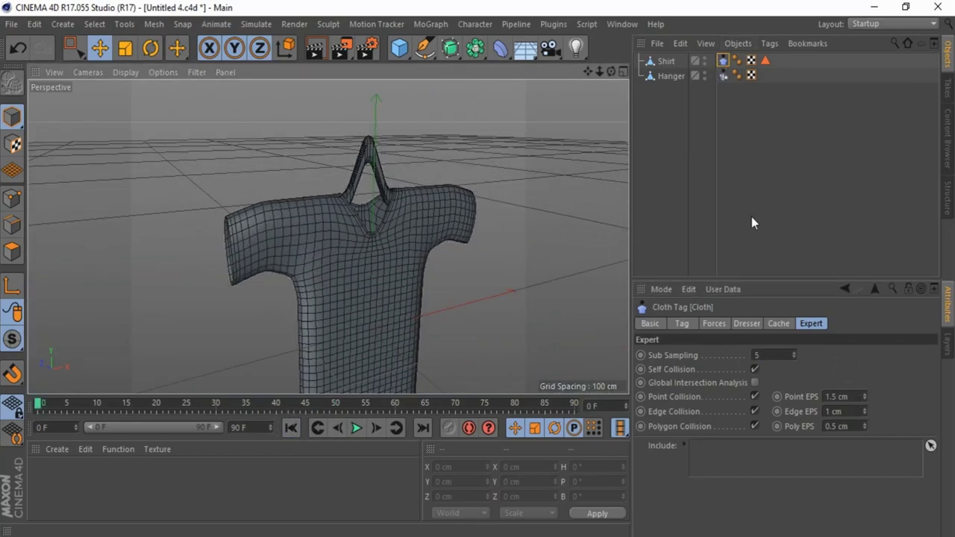
Calculate the shirt's cloth cache, play it to frame 77 and check the drape from the front.
{"action": "left_click", "coordinate": [774, 328]}
{"action": "left_click", "coordinate": [705, 376]}
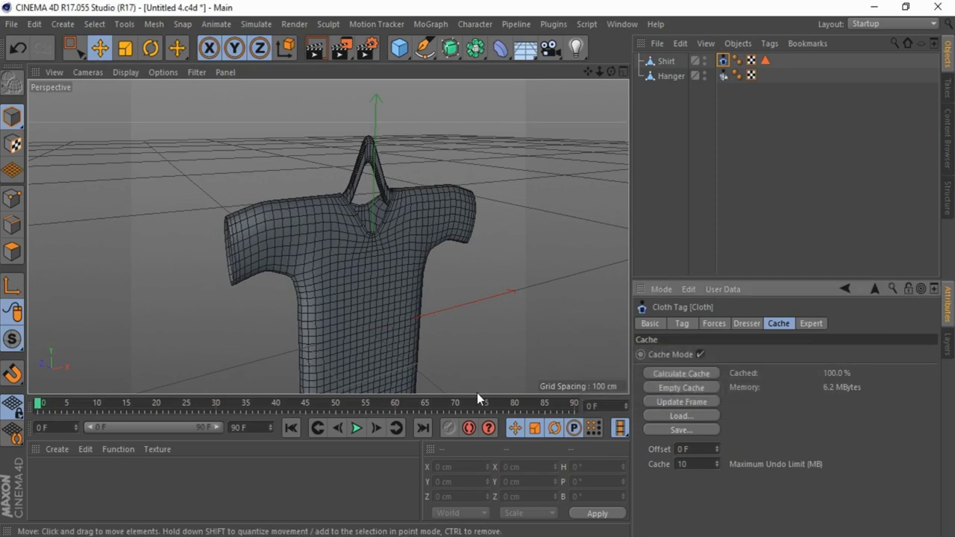
{"action": "left_click", "coordinate": [355, 432]}
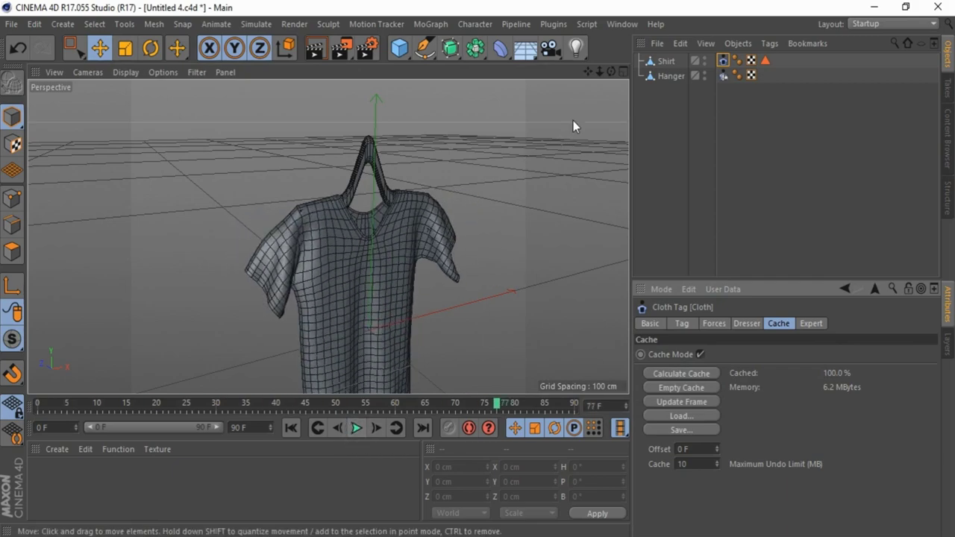
{"action": "left_click_drag", "start_coordinate": [611, 72], "coordinate": [478, 269]}
{"action": "scroll", "coordinate": [360, 132], "scroll_direction": "down", "scroll_amount": 3}
{"action": "scroll", "coordinate": [382, 205], "scroll_direction": "up", "scroll_amount": 1}
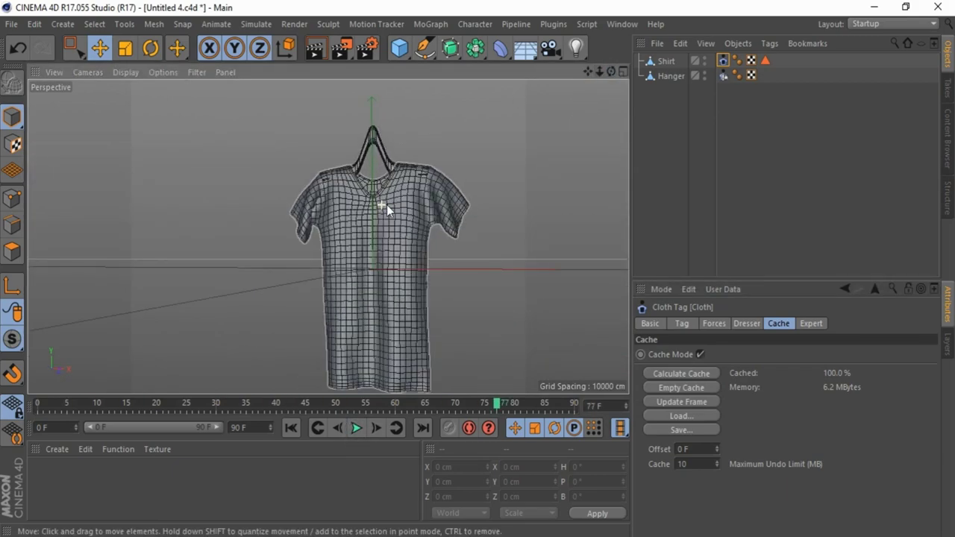
{"action": "left_click_drag", "start_coordinate": [612, 71], "coordinate": [473, 266]}
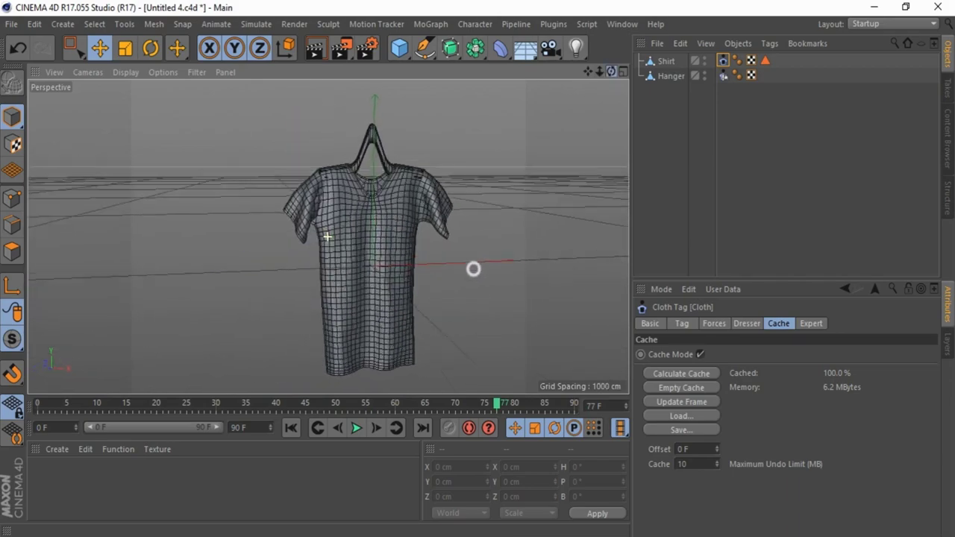
Place the shirt under a new Subdivision Surface and examine the smoothed shoulders and neckline.
{"action": "left_click", "coordinate": [451, 47]}
{"action": "left_click_drag", "start_coordinate": [666, 76], "coordinate": [679, 63]}
{"action": "scroll", "coordinate": [508, 122], "scroll_direction": "down", "scroll_amount": 2}
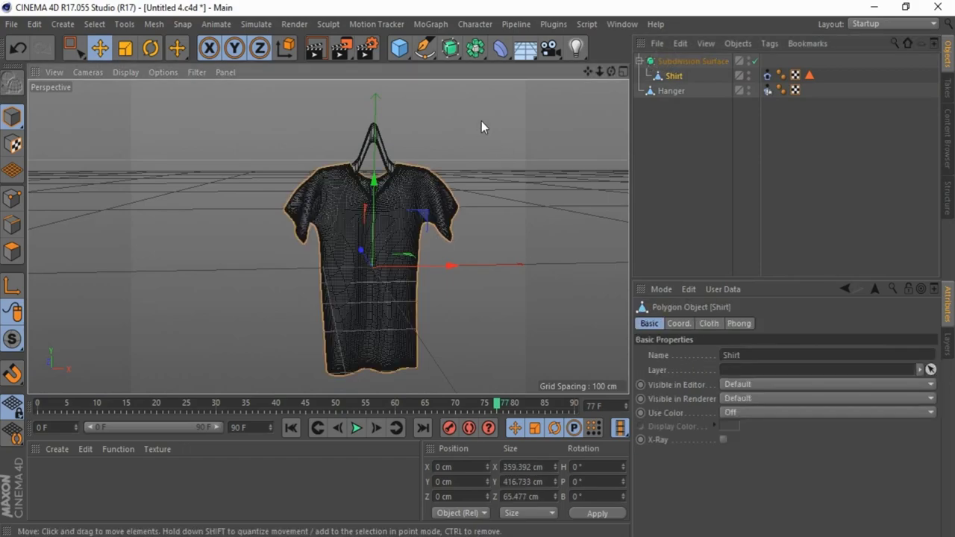
{"action": "left_click", "coordinate": [487, 132]}
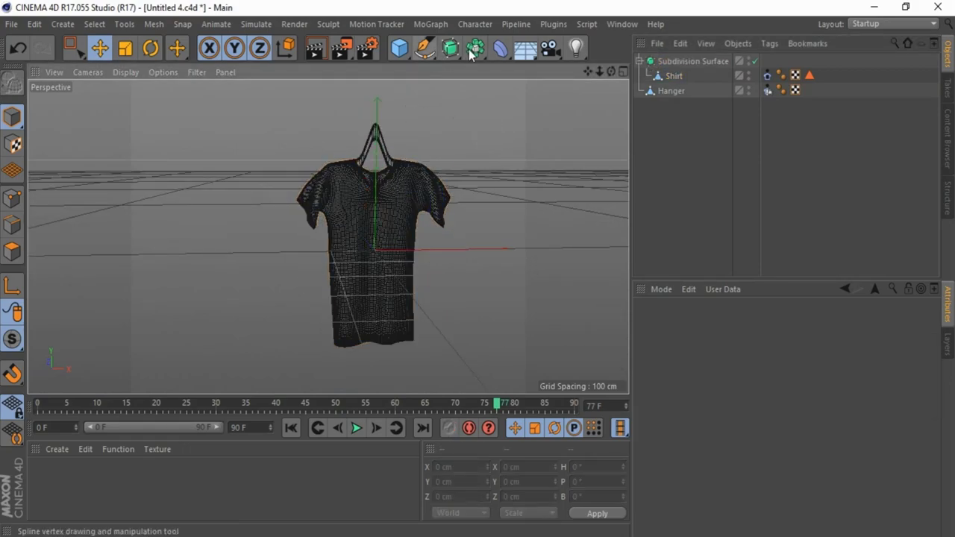
{"action": "scroll", "coordinate": [394, 234], "scroll_direction": "up", "scroll_amount": 2}
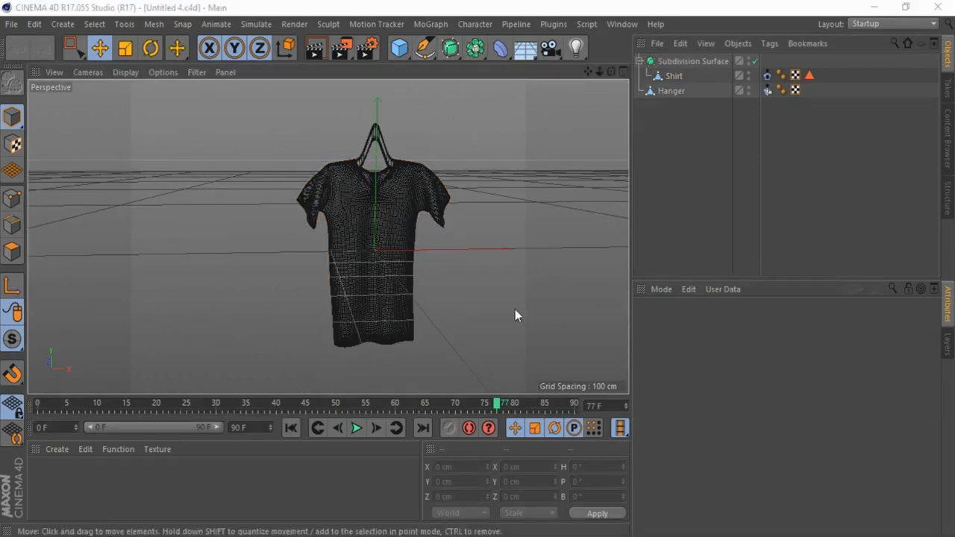
{"action": "scroll", "coordinate": [409, 148], "scroll_direction": "up", "scroll_amount": 5}
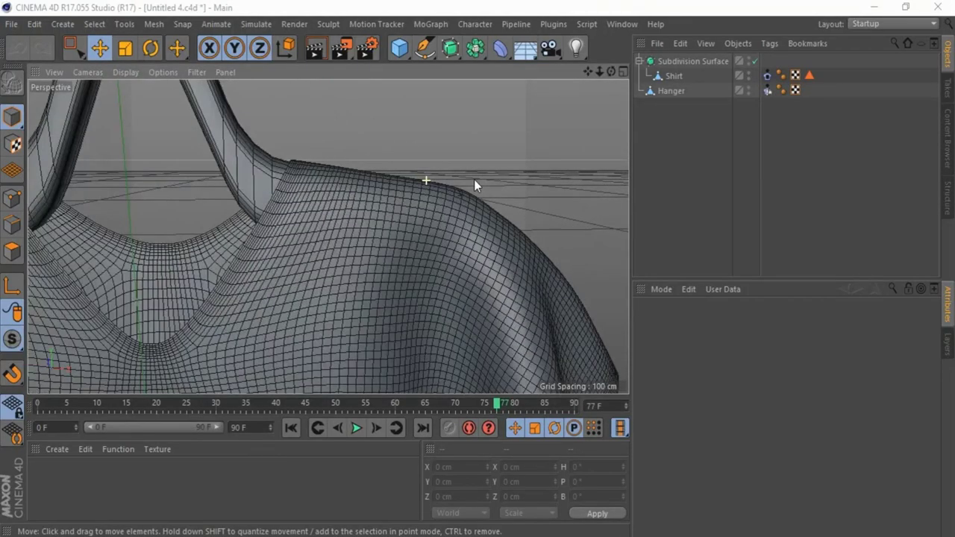
{"action": "left_click_drag", "start_coordinate": [610, 72], "coordinate": [515, 270]}
{"action": "scroll", "coordinate": [563, 153], "scroll_direction": "down", "scroll_amount": 5}
{"action": "left_click_drag", "start_coordinate": [391, 183], "coordinate": [478, 174]}
{"action": "left_click_drag", "start_coordinate": [612, 73], "coordinate": [493, 254]}
Add a cube and set its size to 100 cm in X, 8 cm in Y and 4 cm in Z.
{"action": "left_click", "coordinate": [399, 49]}
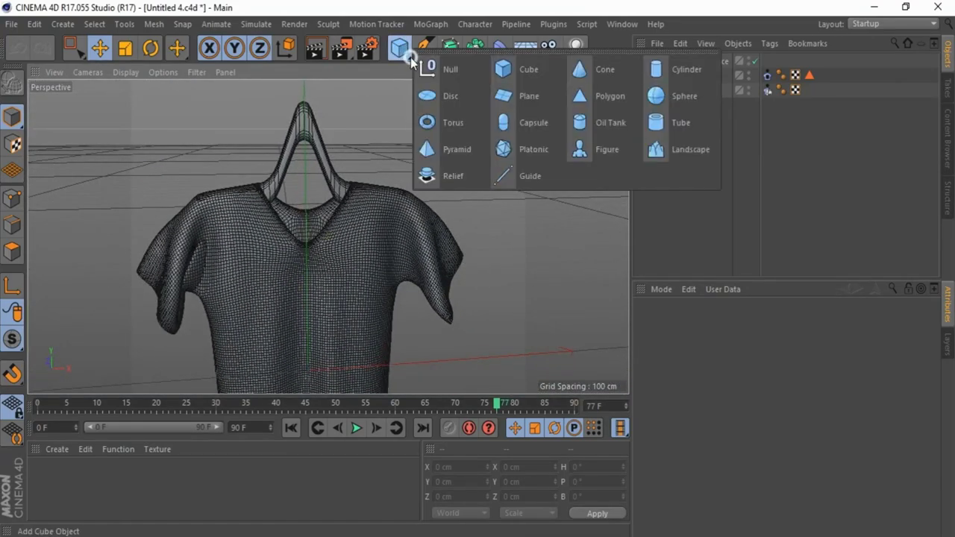
{"action": "left_click", "coordinate": [517, 75]}
{"action": "scroll", "coordinate": [368, 153], "scroll_direction": "down", "scroll_amount": 2}
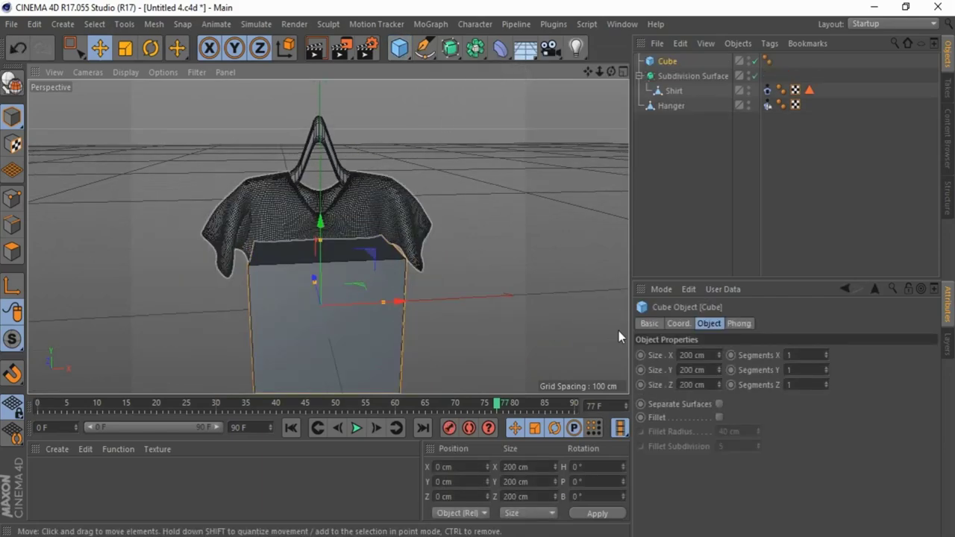
{"action": "left_click", "coordinate": [697, 355]}
{"action": "left_click", "coordinate": [704, 372]}
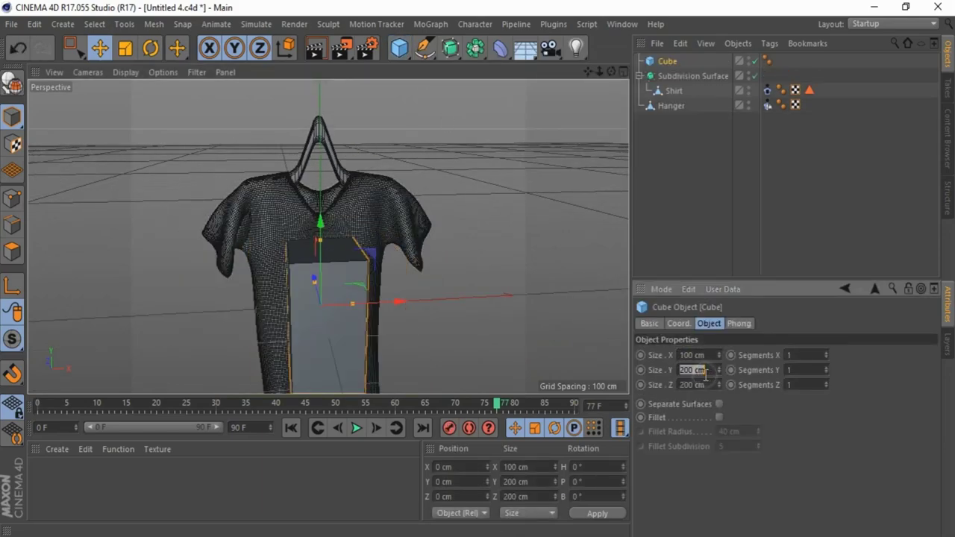
{"action": "left_click", "coordinate": [700, 385]}
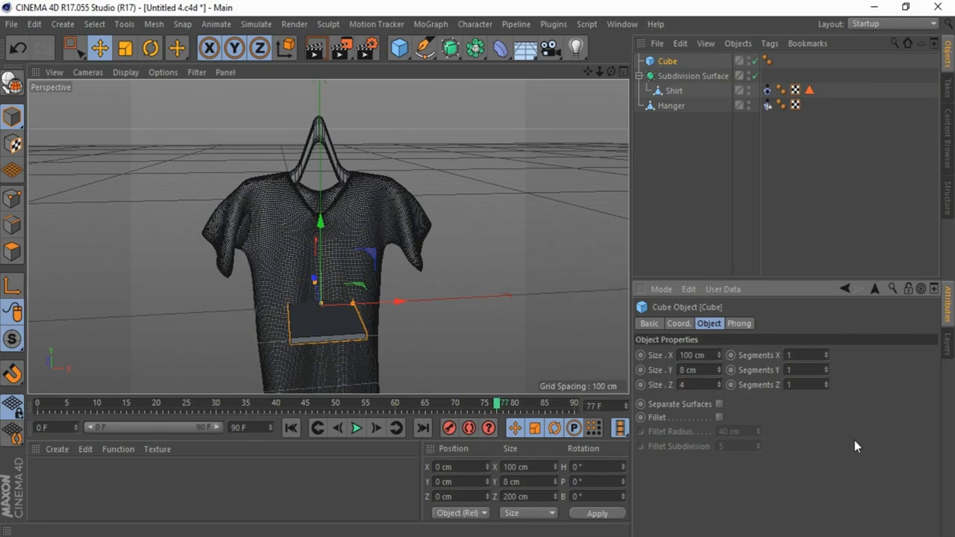
{"action": "key", "text": "Return"}
Raise the thin cube to the shirt's neckline at about Y 174 cm and enable its fillet.
{"action": "left_click_drag", "start_coordinate": [321, 224], "coordinate": [330, 106]}
{"action": "scroll", "coordinate": [329, 157], "scroll_direction": "up", "scroll_amount": 4}
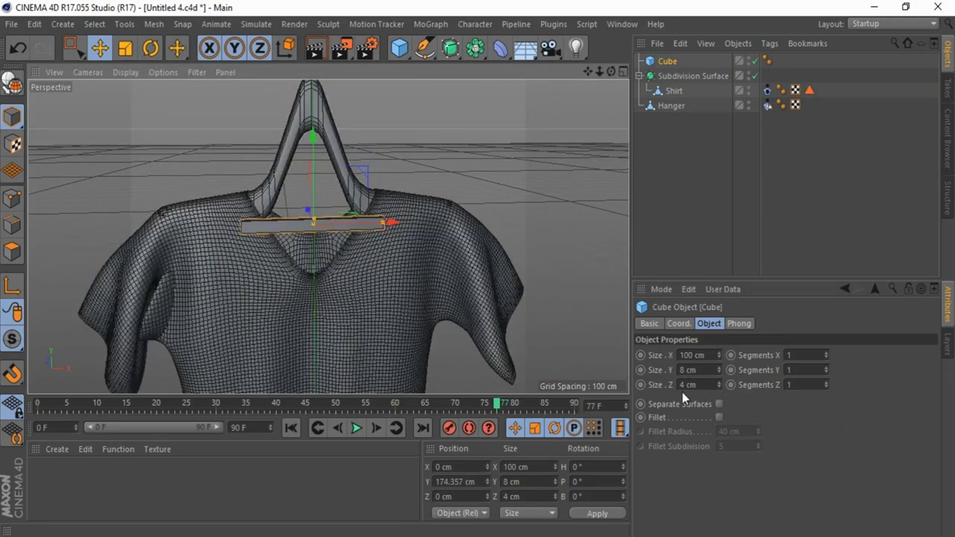
{"action": "left_click", "coordinate": [719, 418]}
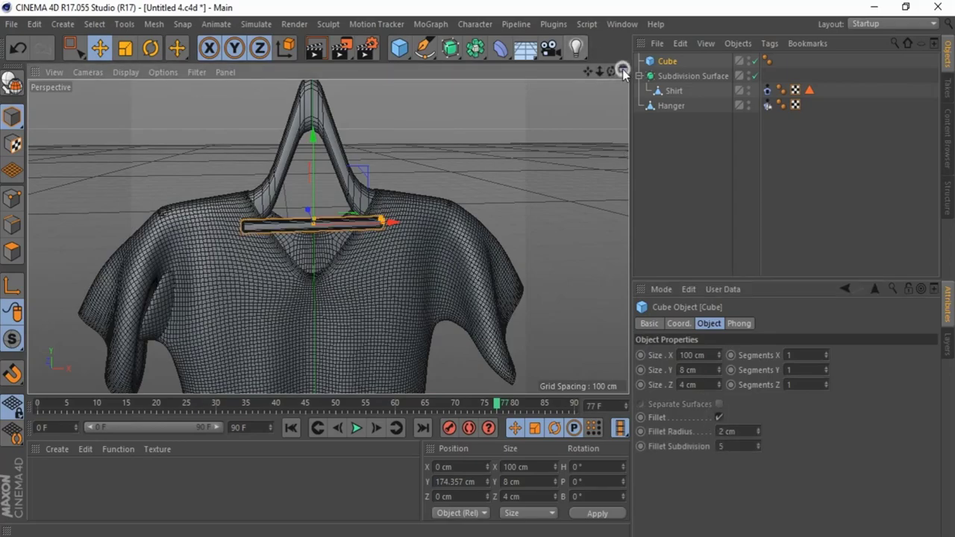
Move the cube in the top view to about Z 16.8 cm, in line with the hanger.
{"action": "left_click", "coordinate": [623, 70]}
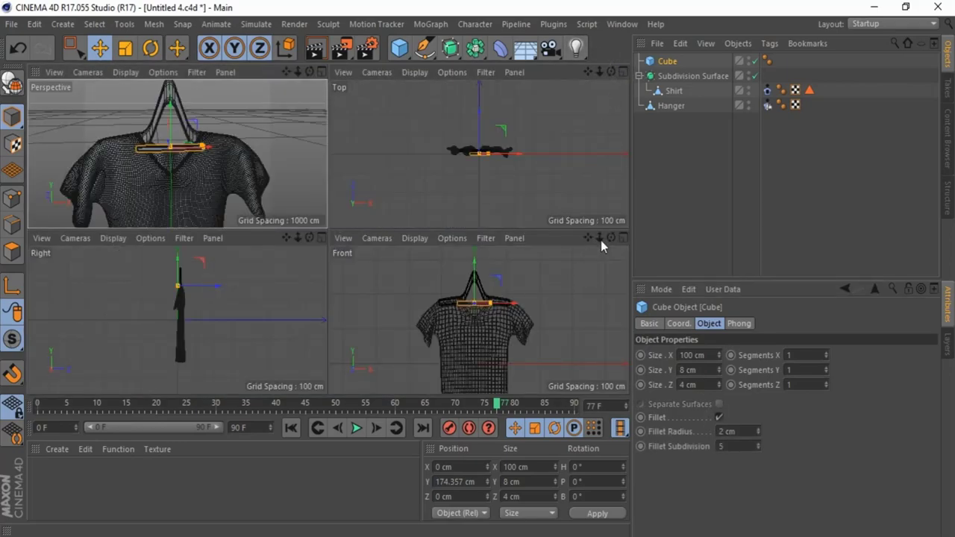
{"action": "left_click", "coordinate": [622, 71]}
{"action": "scroll", "coordinate": [331, 257], "scroll_direction": "up", "scroll_amount": 10}
{"action": "left_click_drag", "start_coordinate": [346, 187], "coordinate": [358, 157]}
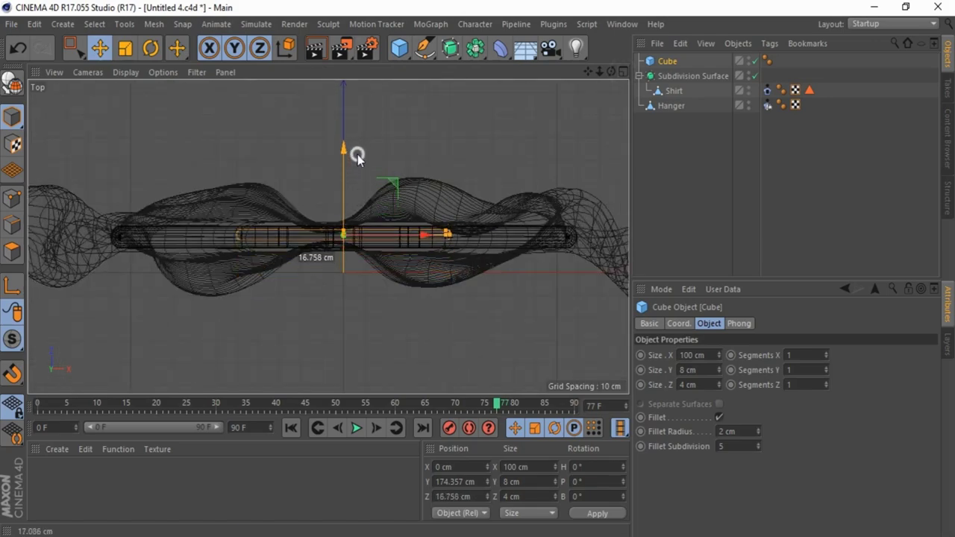
Lower the cube in the front view to about Y 145 cm and check its placement inside the collar in perspective.
{"action": "left_click", "coordinate": [623, 71]}
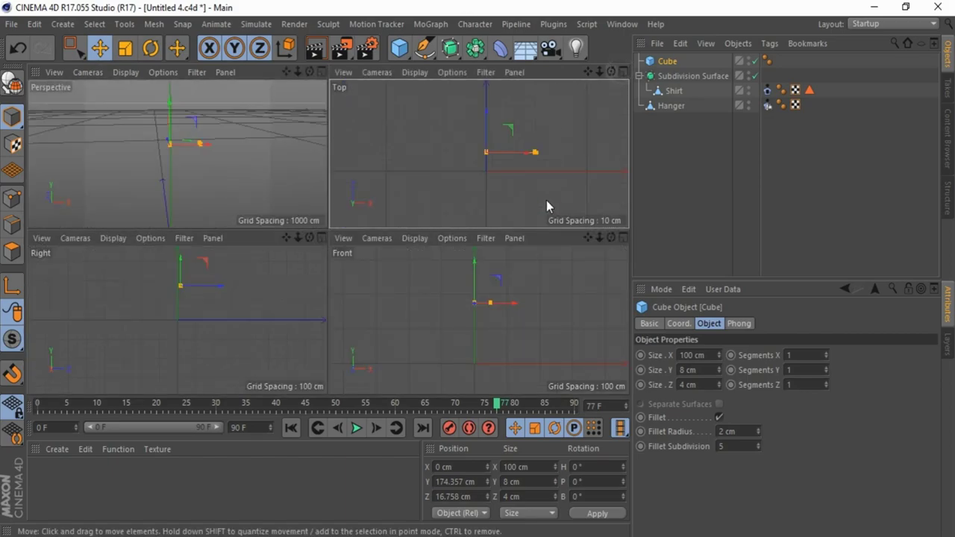
{"action": "left_click", "coordinate": [622, 236]}
{"action": "scroll", "coordinate": [388, 245], "scroll_direction": "up", "scroll_amount": 8}
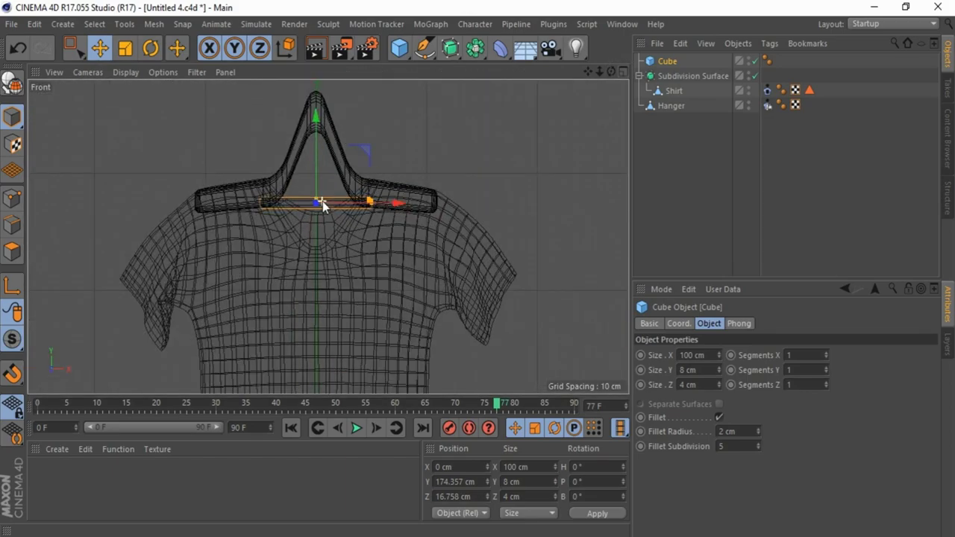
{"action": "scroll", "coordinate": [306, 216], "scroll_direction": "up", "scroll_amount": 2}
{"action": "left_click_drag", "start_coordinate": [321, 140], "coordinate": [327, 234]}
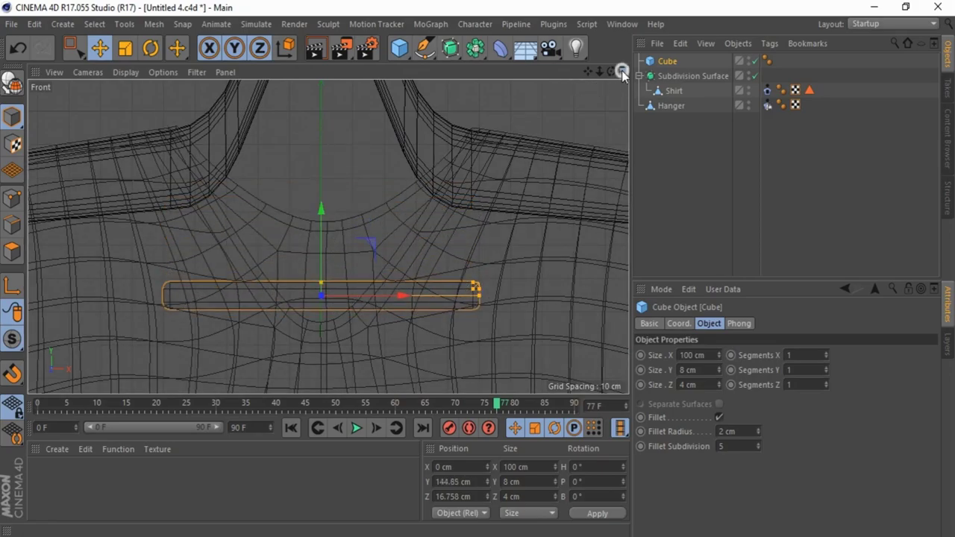
{"action": "left_click", "coordinate": [622, 72]}
{"action": "left_click", "coordinate": [320, 70]}
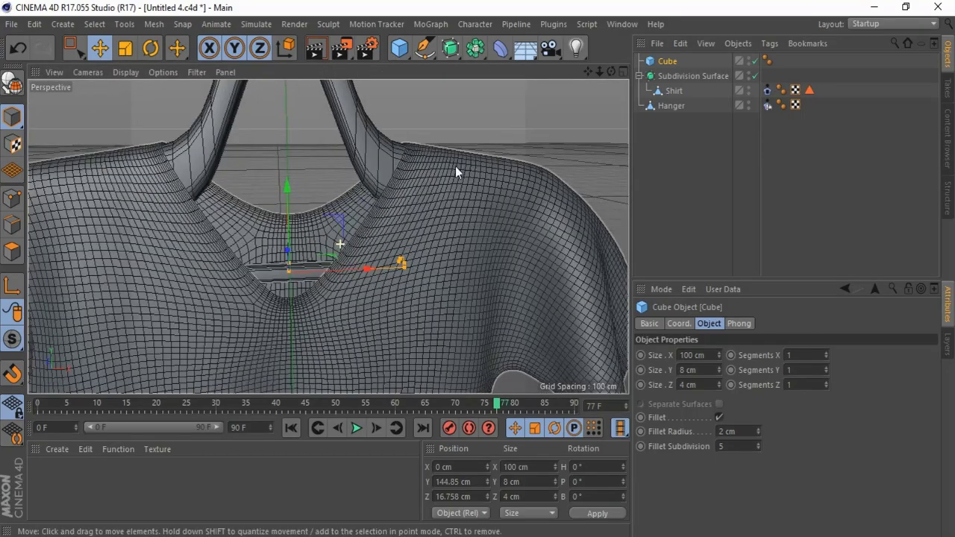
{"action": "left_click_drag", "start_coordinate": [476, 269], "coordinate": [475, 270], "text": "alt"}
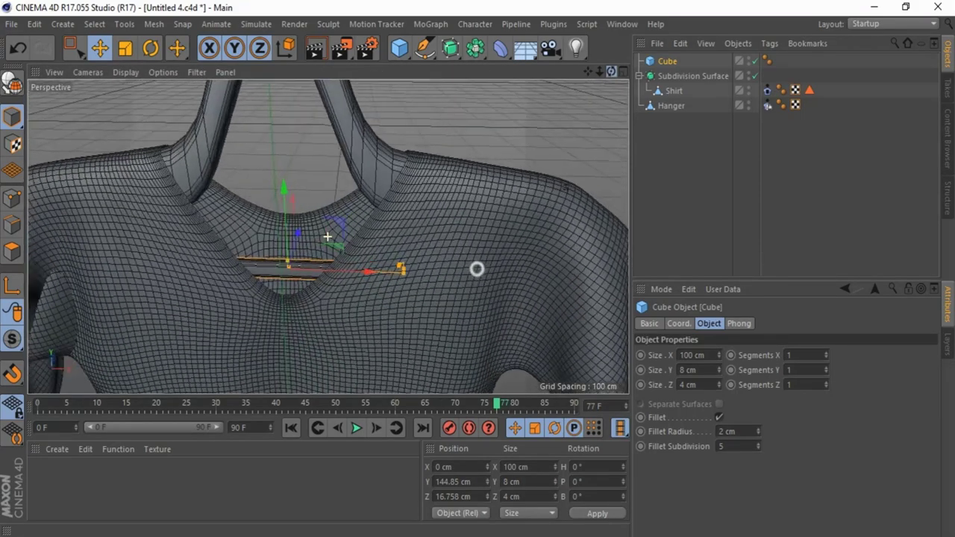
{"action": "scroll", "coordinate": [374, 163], "scroll_direction": "down", "scroll_amount": 4}
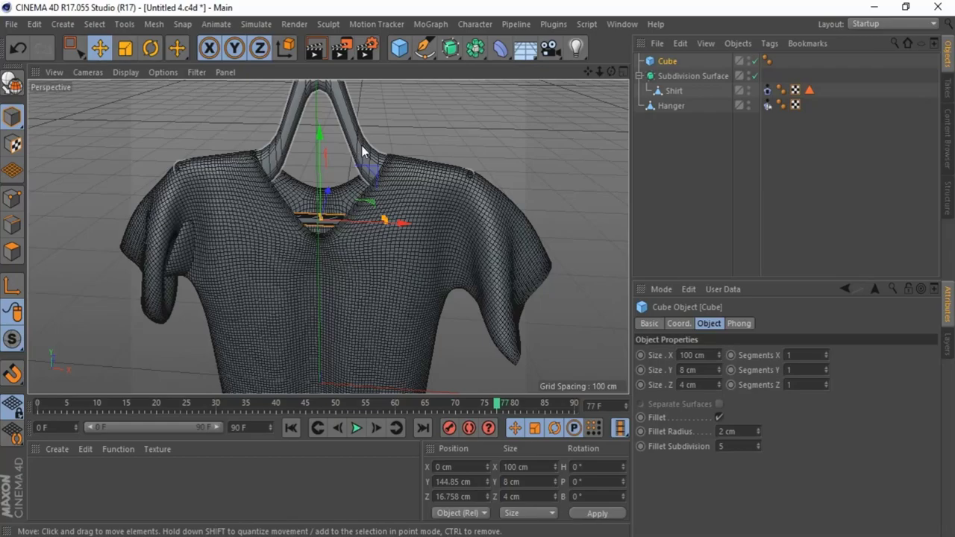
{"action": "scroll", "coordinate": [403, 145], "scroll_direction": "down", "scroll_amount": 4}
{"action": "scroll", "coordinate": [393, 142], "scroll_direction": "down", "scroll_amount": 5}
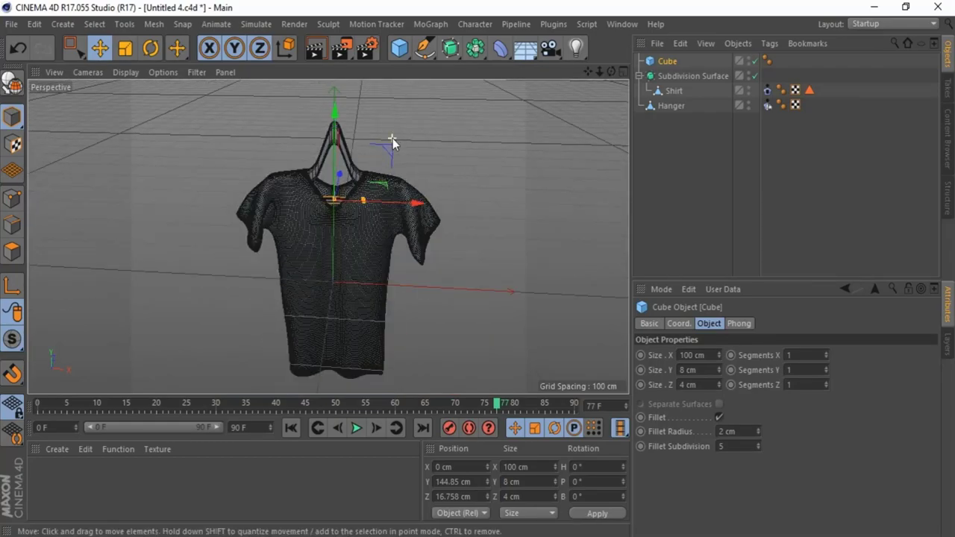
In the front view, start a Bezier spline with the Pen tool at the peak of the hanger's neck.
{"action": "scroll", "coordinate": [395, 153], "scroll_direction": "down", "scroll_amount": 3}
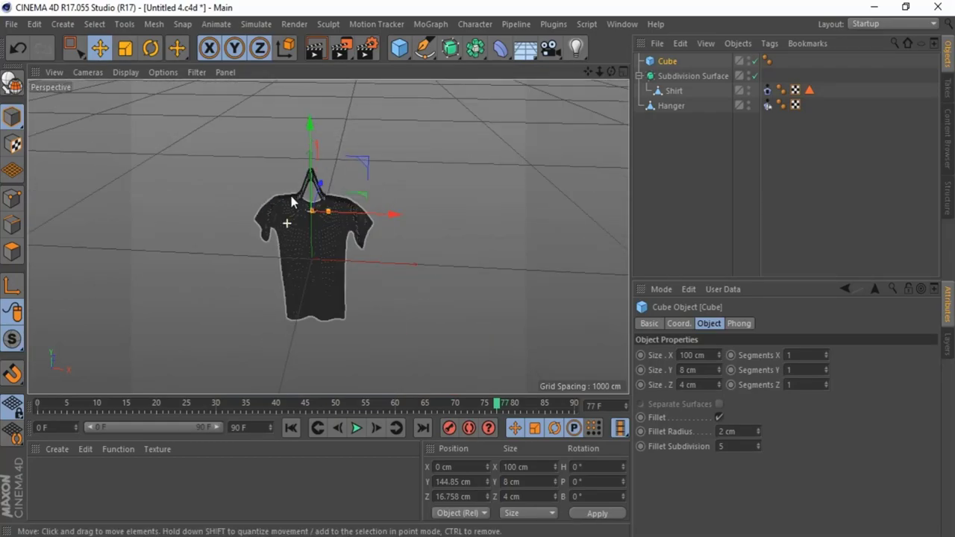
{"action": "left_click", "coordinate": [623, 71]}
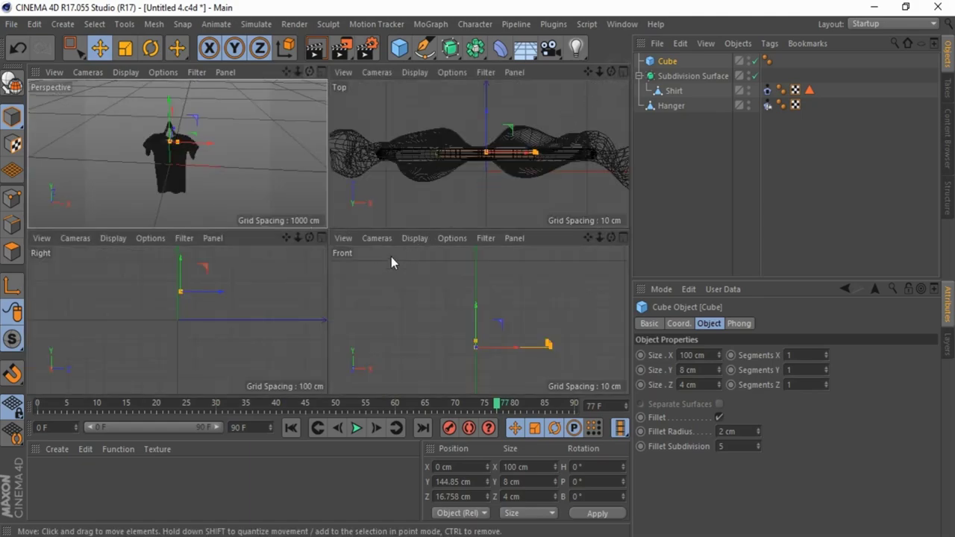
{"action": "left_click_drag", "start_coordinate": [614, 236], "coordinate": [341, 304]}
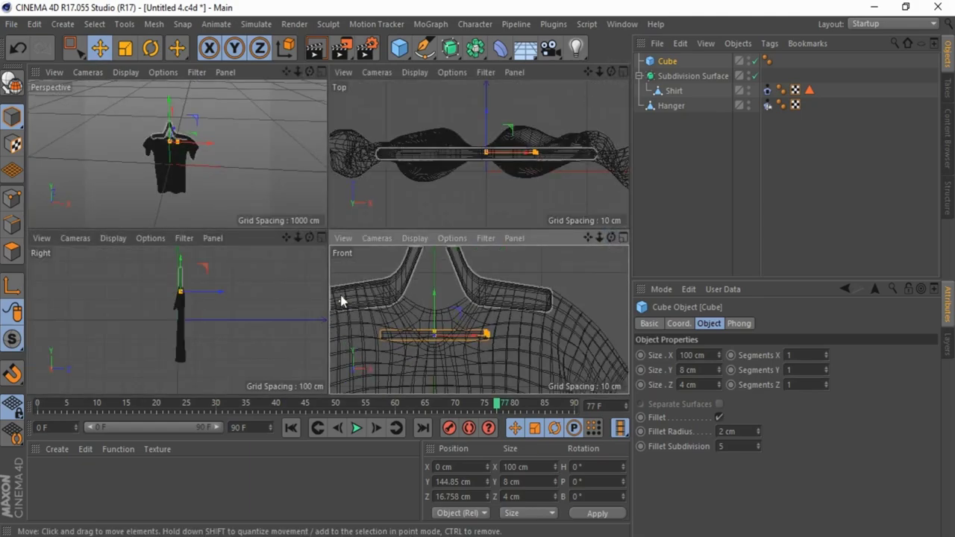
{"action": "left_click", "coordinate": [623, 238]}
{"action": "left_click", "coordinate": [538, 232]}
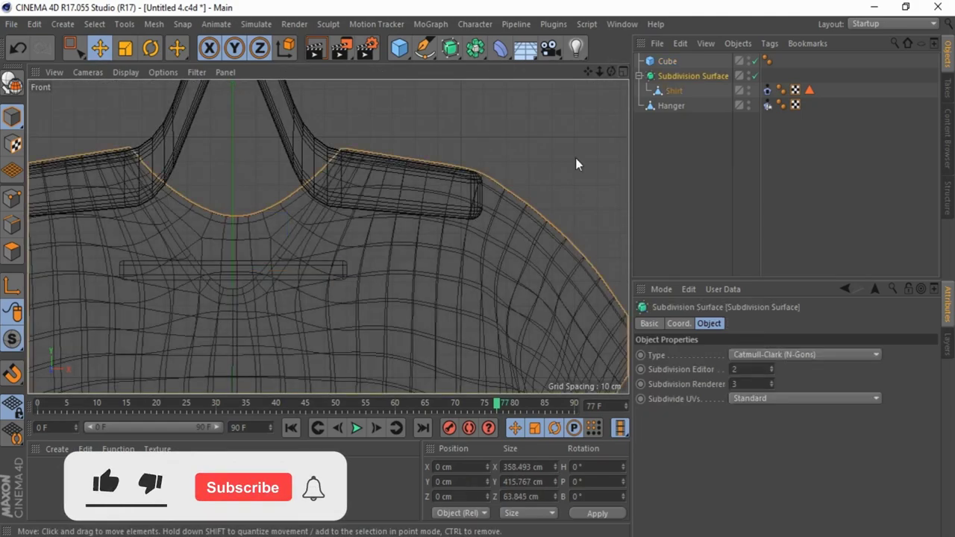
{"action": "left_click", "coordinate": [575, 158]}
{"action": "scroll", "coordinate": [363, 206], "scroll_direction": "down", "scroll_amount": 5}
{"action": "scroll", "coordinate": [301, 145], "scroll_direction": "up", "scroll_amount": 4}
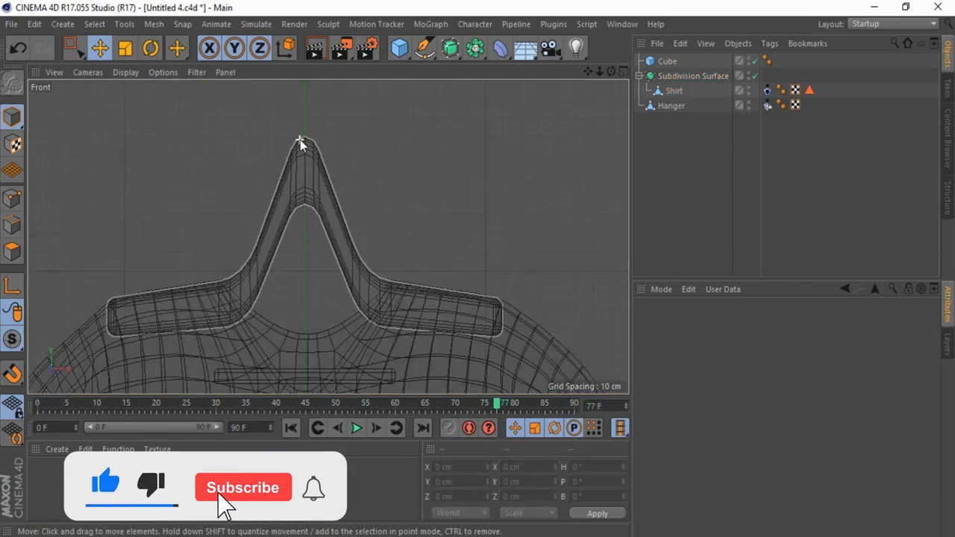
{"action": "left_click", "coordinate": [425, 48]}
{"action": "scroll", "coordinate": [307, 149], "scroll_direction": "up", "scroll_amount": 5}
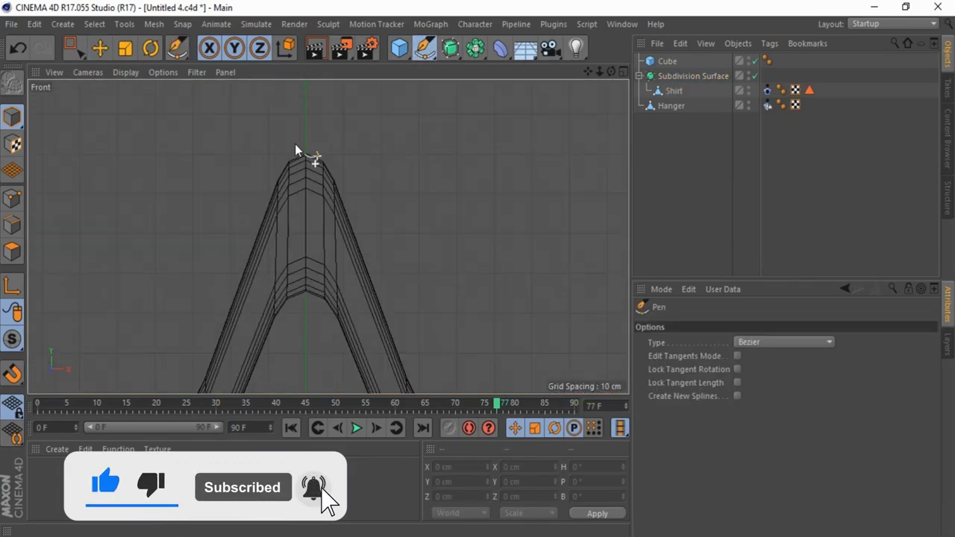
{"action": "scroll", "coordinate": [312, 182], "scroll_direction": "up", "scroll_amount": 3}
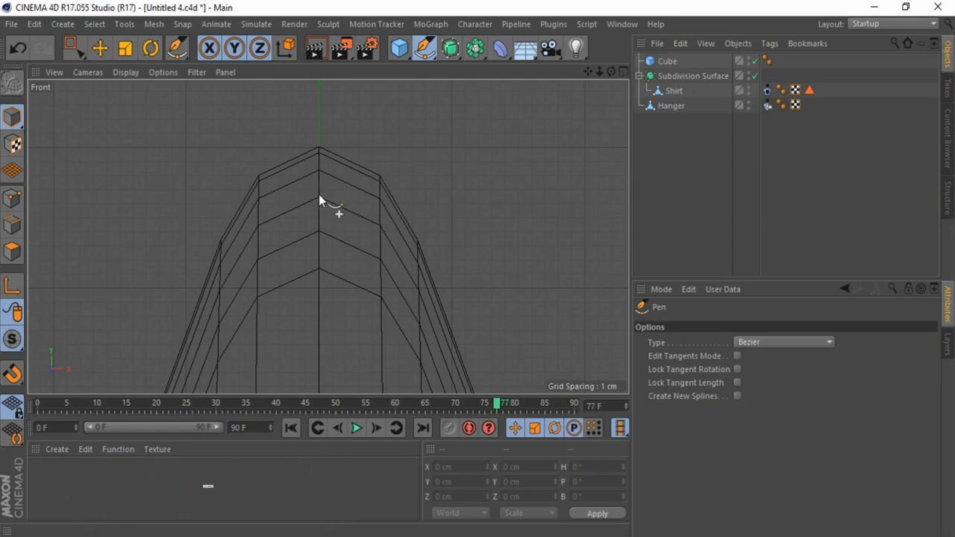
{"action": "left_click", "coordinate": [319, 194]}
Extend the spline straight up to about Y 302 cm, across to about X 10 cm, and down to about Y 292 cm.
{"action": "scroll", "coordinate": [317, 198], "scroll_direction": "down", "scroll_amount": 5}
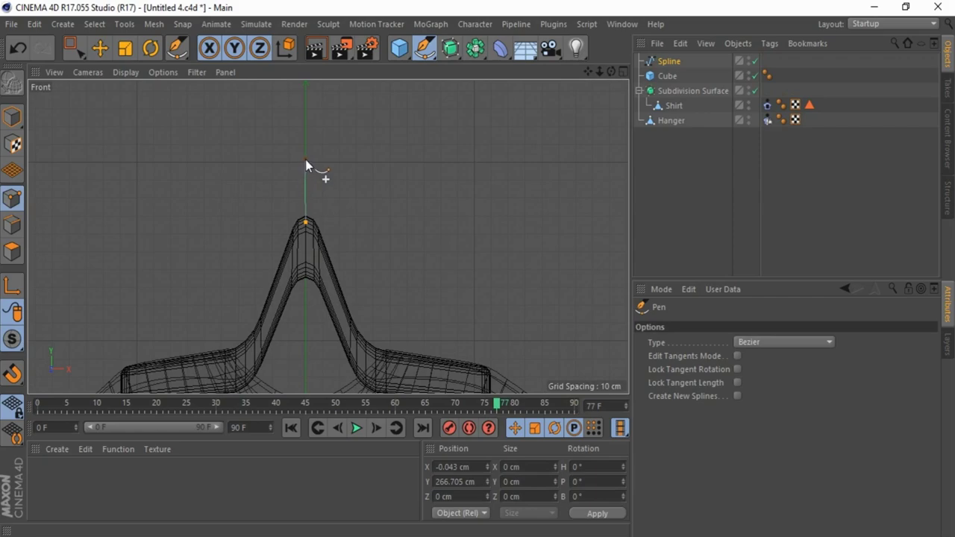
{"action": "left_click", "coordinate": [305, 160]}
{"action": "scroll", "coordinate": [305, 159], "scroll_direction": "up", "scroll_amount": 2}
{"action": "scroll", "coordinate": [323, 166], "scroll_direction": "up", "scroll_amount": 1}
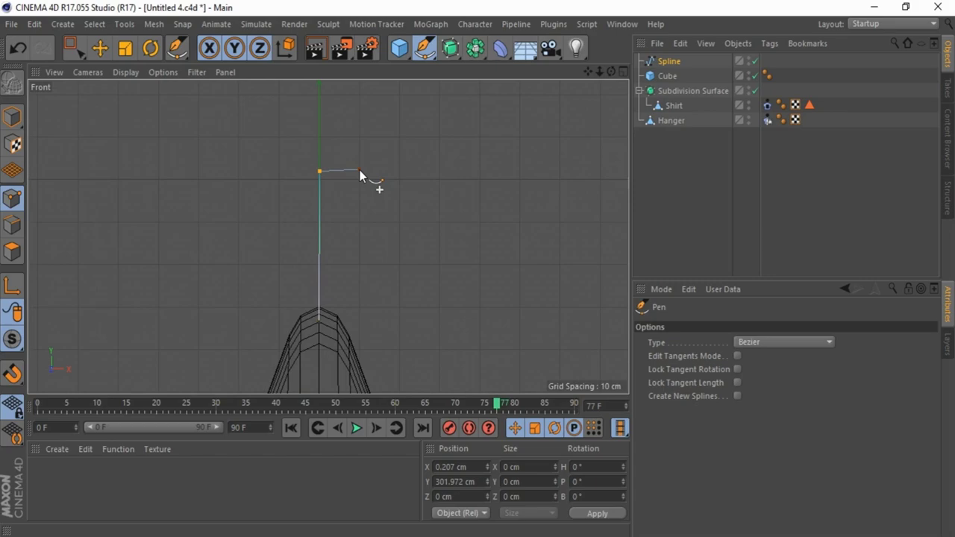
{"action": "left_click", "coordinate": [359, 172]}
{"action": "left_click", "coordinate": [359, 215]}
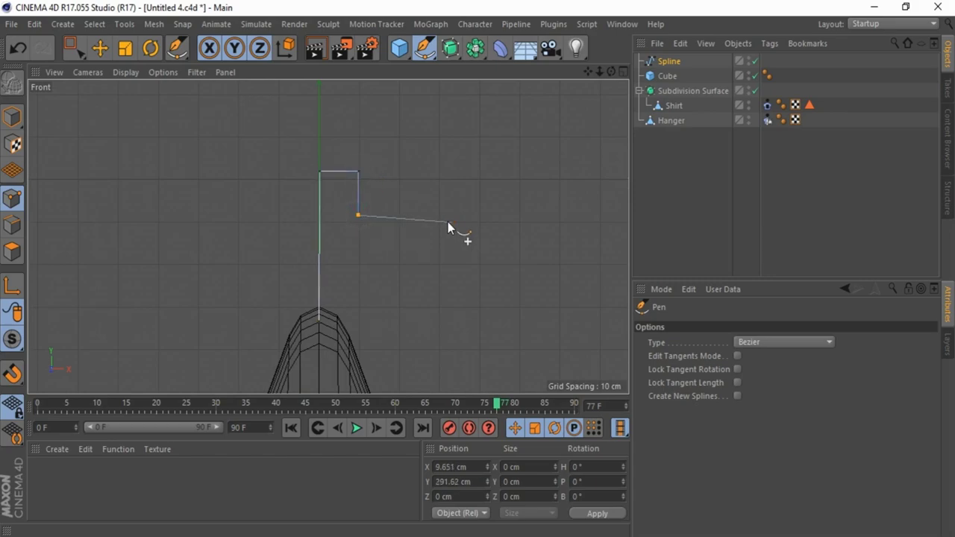
{"action": "key", "text": "Escape"}
Round the two upper corner points of the spline into a hook with Chamfer at a radius of about 8.9 cm.
{"action": "left_click", "coordinate": [104, 53]}
{"action": "left_click", "coordinate": [319, 172]}
{"action": "left_click", "coordinate": [358, 172]}
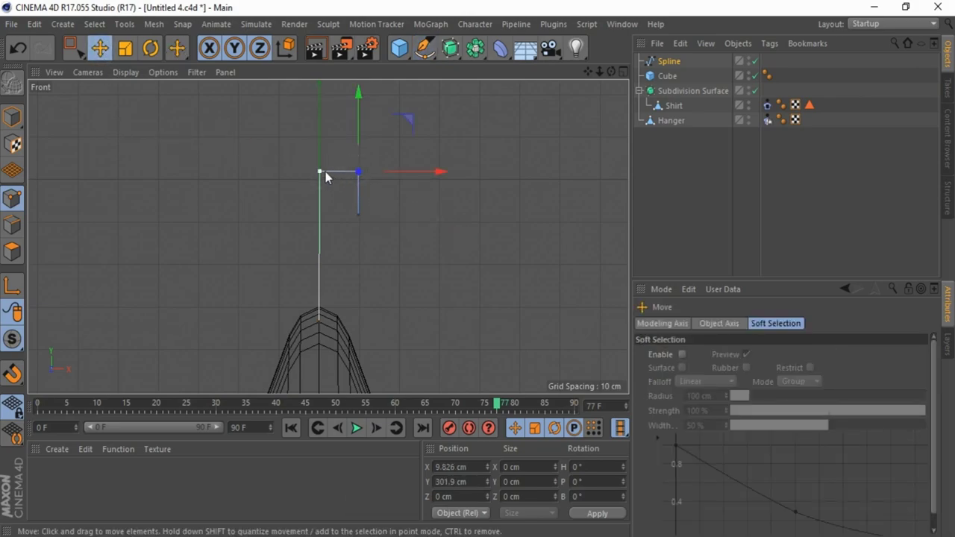
{"action": "left_click", "coordinate": [321, 172], "text": "shift"}
{"action": "right_click", "coordinate": [253, 177]}
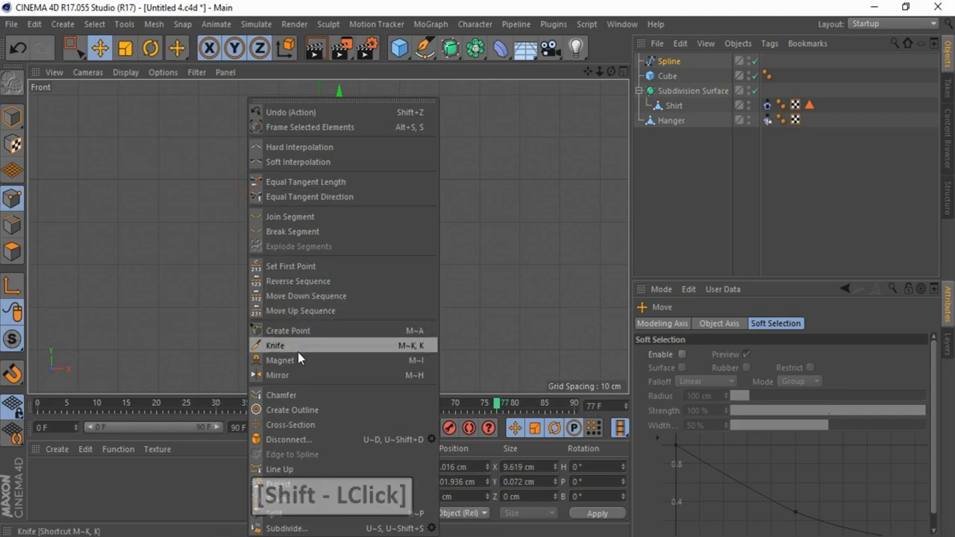
{"action": "left_click", "coordinate": [288, 395]}
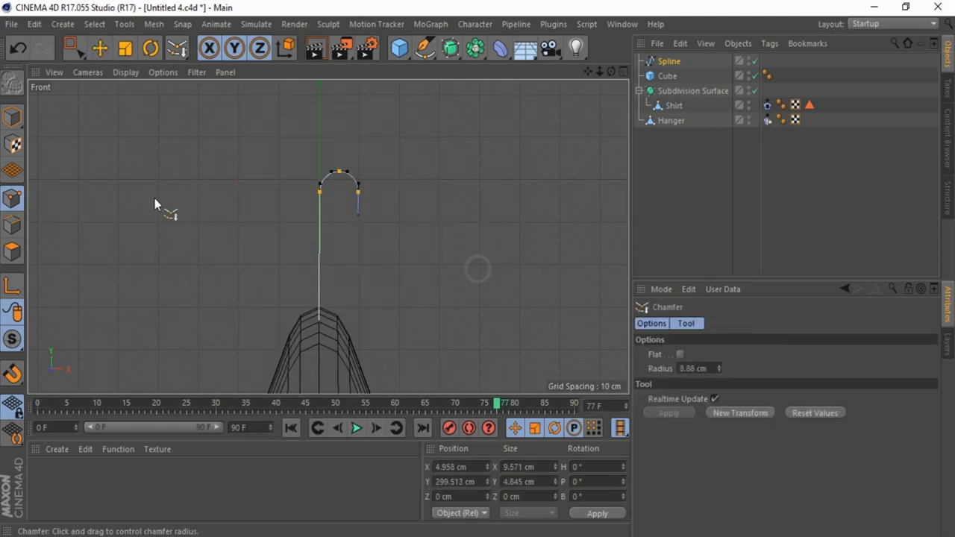
{"action": "left_click_drag", "start_coordinate": [424, 52], "coordinate": [313, 97]}
Move the hook spline in the right view to about Z 16.3 cm, in line with the hanger.
{"action": "left_click", "coordinate": [619, 72]}
{"action": "left_click", "coordinate": [619, 72]}
{"action": "left_click", "coordinate": [319, 73]}
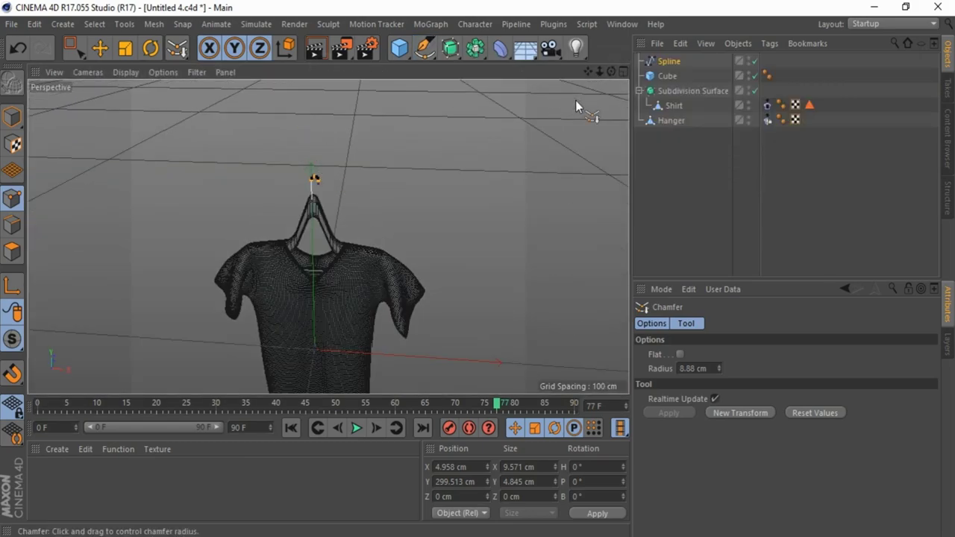
{"action": "left_click", "coordinate": [622, 72]}
{"action": "left_click", "coordinate": [15, 117]}
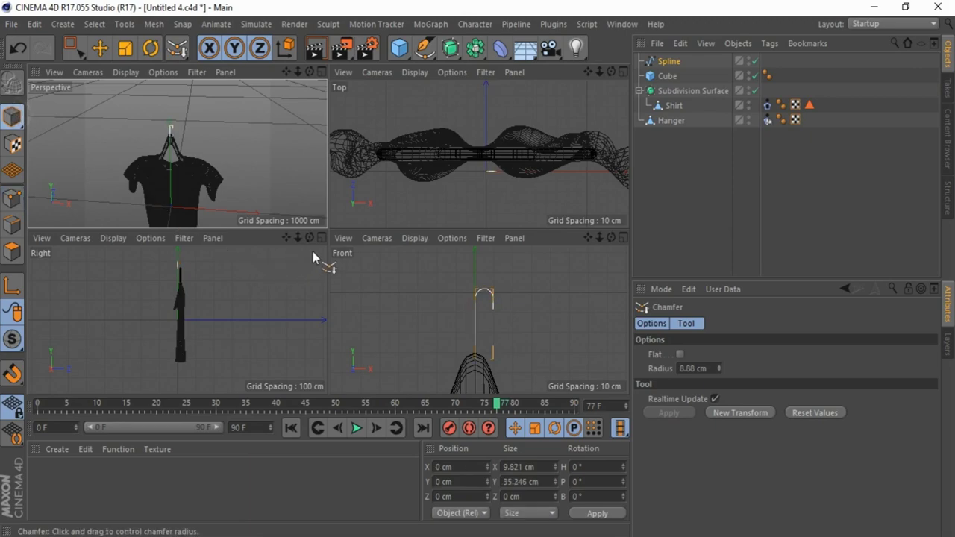
{"action": "left_click", "coordinate": [321, 239]}
{"action": "left_click", "coordinate": [99, 47]}
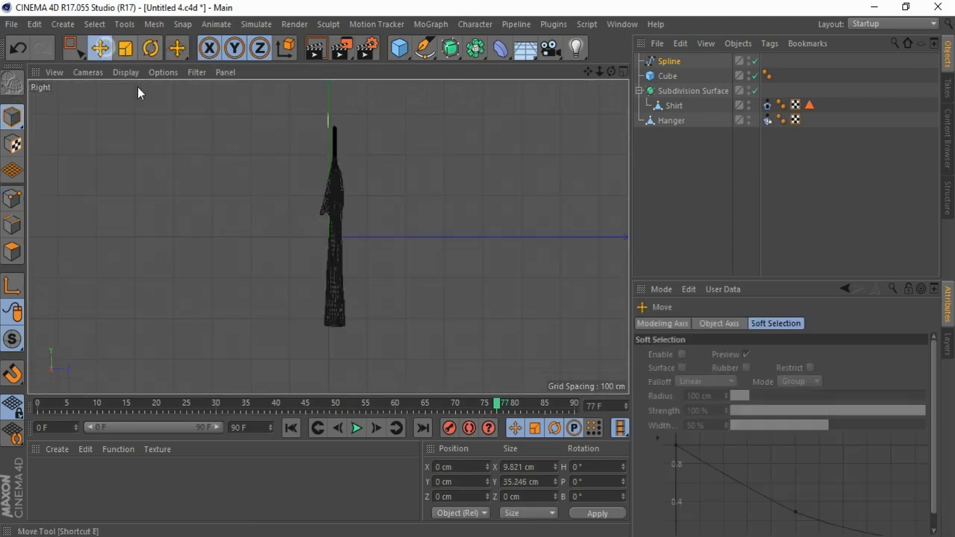
{"action": "left_click_drag", "start_coordinate": [372, 241], "coordinate": [377, 237]}
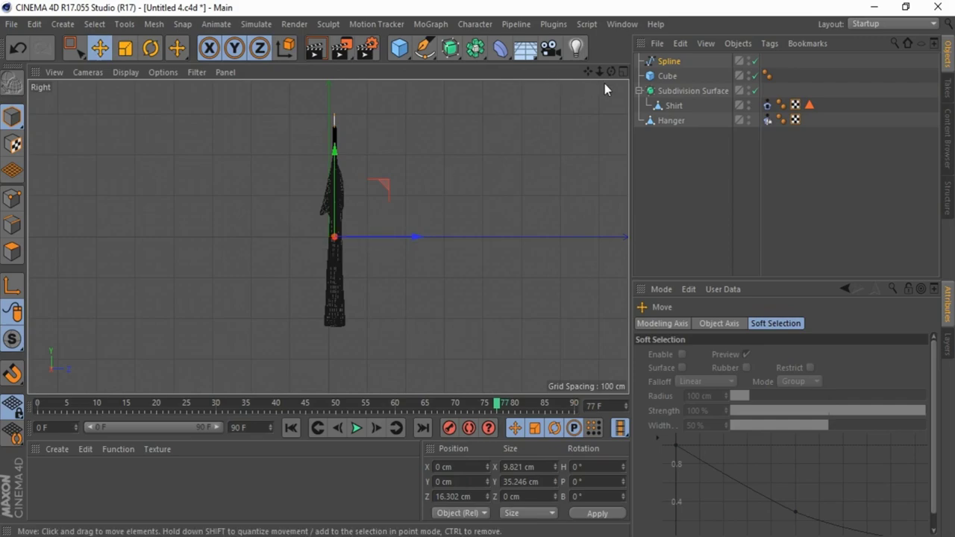
Add a circle spline with a radius of 1.5 cm as the hook's profile.
{"action": "left_click", "coordinate": [621, 74]}
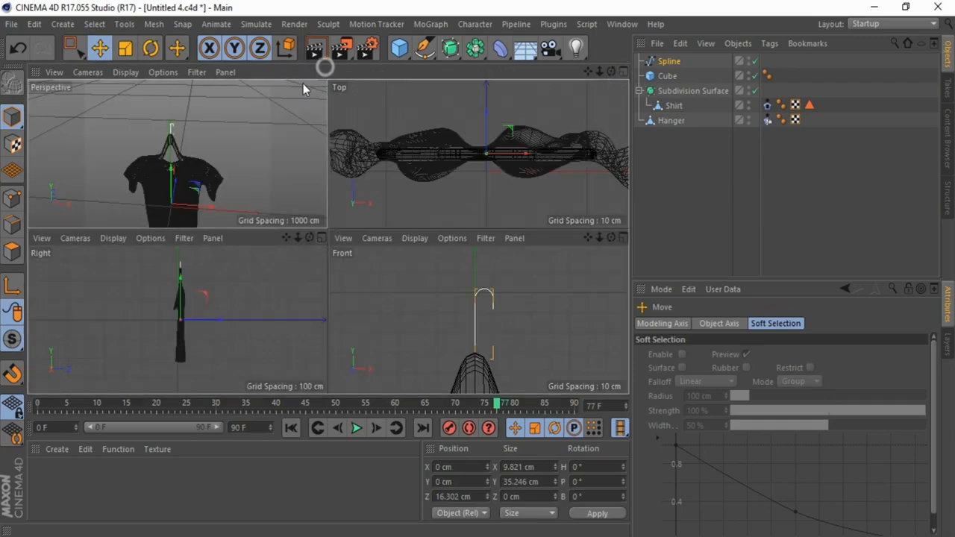
{"action": "left_click", "coordinate": [321, 72]}
{"action": "scroll", "coordinate": [310, 177], "scroll_direction": "up", "scroll_amount": 5}
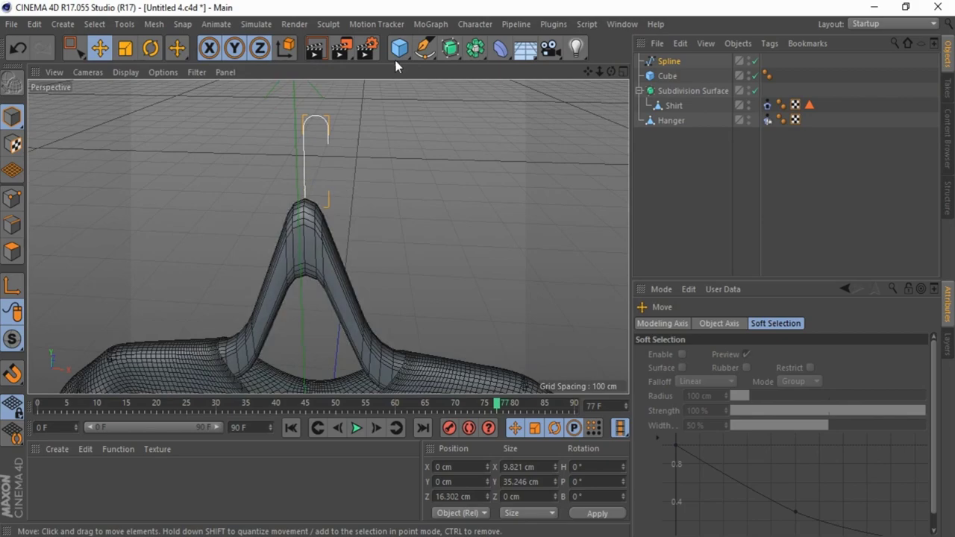
{"action": "left_click_drag", "start_coordinate": [425, 48], "coordinate": [587, 110]}
{"action": "left_click", "coordinate": [565, 101]}
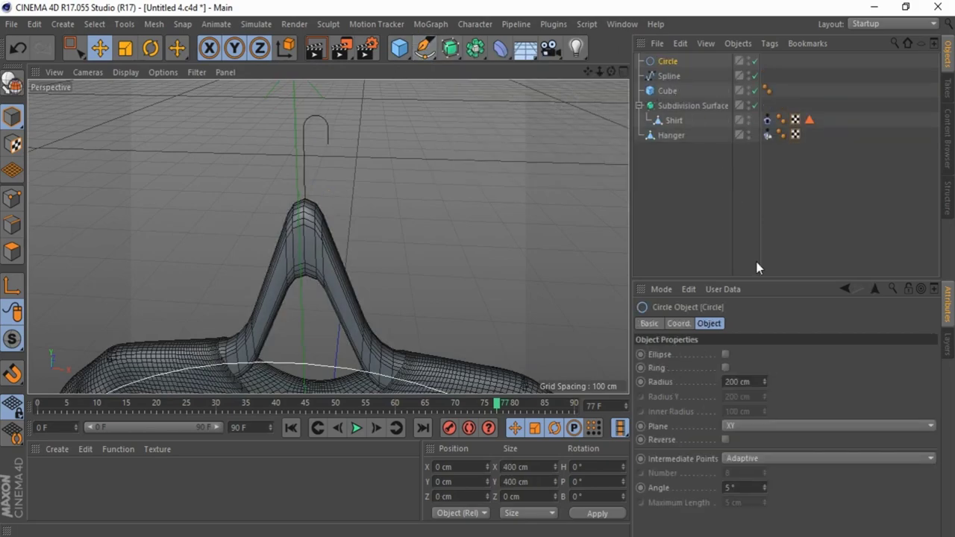
{"action": "left_click", "coordinate": [743, 381]}
{"action": "type", "text": "1.5"}
{"action": "key", "text": "Return"}
{"action": "scroll", "coordinate": [324, 127], "scroll_direction": "up", "scroll_amount": 3}
{"action": "scroll", "coordinate": [324, 127], "scroll_direction": "down", "scroll_amount": 3}
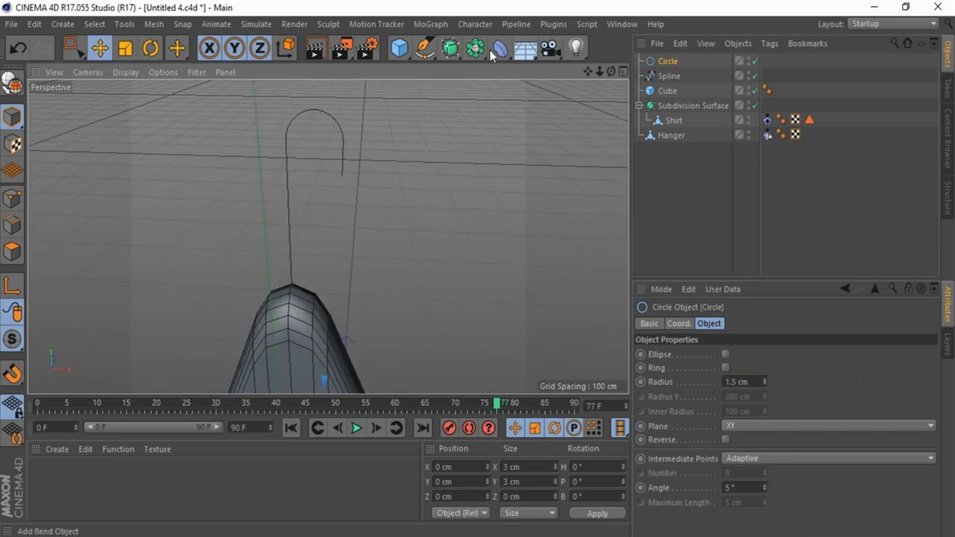
Create a Sweep from the circle and the hook spline and check the hook on the hanger.
{"action": "left_click_drag", "start_coordinate": [451, 48], "coordinate": [514, 124]}
{"action": "left_click", "coordinate": [515, 124]}
{"action": "mouse_move", "coordinate": [667, 76]}
{"action": "left_mouse_down"}
{"action": "mouse_move", "coordinate": [661, 63]}
{"action": "mouse_move", "coordinate": [669, 81]}
{"action": "left_mouse_up"}
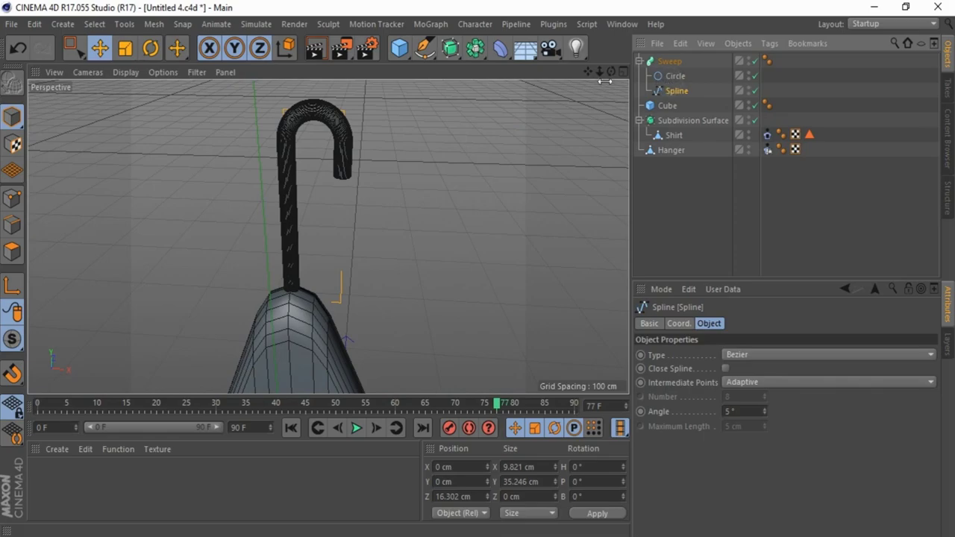
{"action": "left_click_drag", "start_coordinate": [611, 72], "coordinate": [484, 269]}
{"action": "scroll", "coordinate": [327, 163], "scroll_direction": "down", "scroll_amount": 4}
{"action": "left_click_drag", "start_coordinate": [383, 147], "coordinate": [402, 157], "text": "alt"}
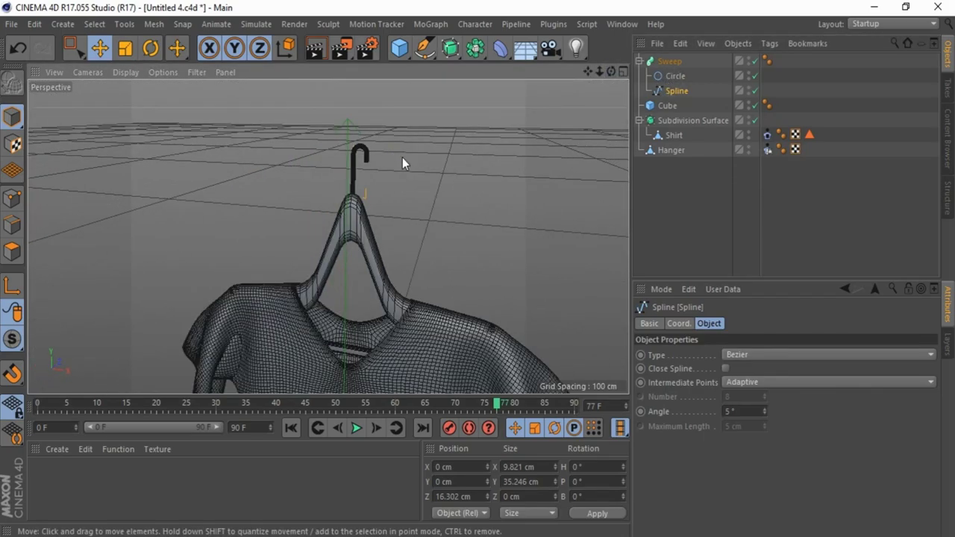
Try to scale up the hook spline, and undo the scaling.
{"action": "scroll", "coordinate": [341, 162], "scroll_direction": "up", "scroll_amount": 4}
{"action": "left_click", "coordinate": [670, 90]}
{"action": "scroll", "coordinate": [201, 209], "scroll_direction": "down", "scroll_amount": 4}
{"action": "key", "text": "t"}
{"action": "left_click_drag", "start_coordinate": [175, 143], "coordinate": [210, 143]}
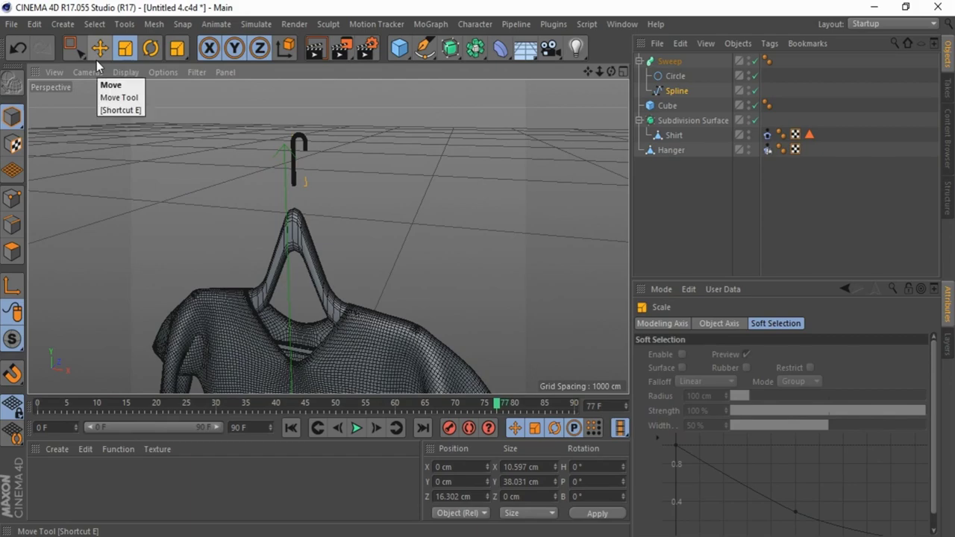
{"action": "key", "text": "ctrl+z"}
{"action": "key", "text": "ctrl+z"}
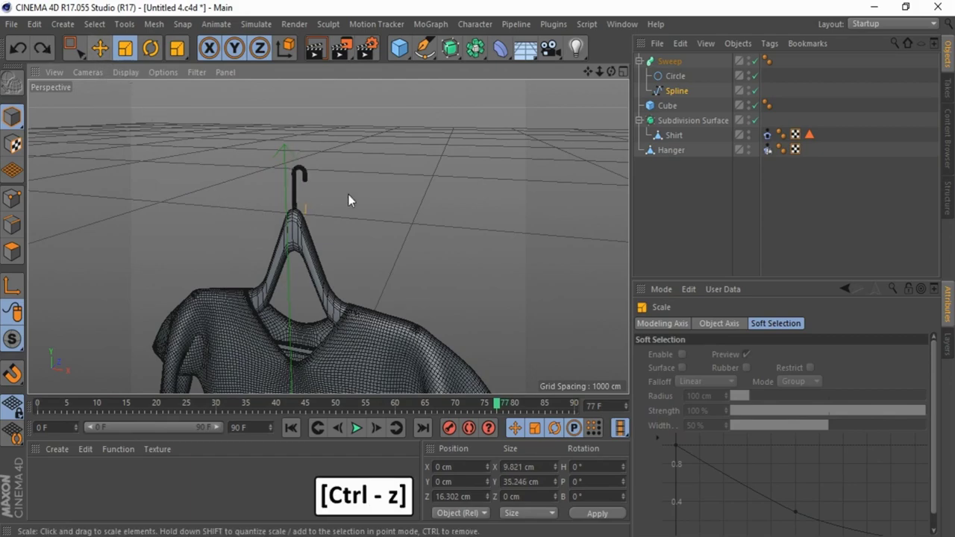
Deselect everything and switch the perspective view to smooth shading without wireframe lines, viewing the shirt from the front.
{"action": "scroll", "coordinate": [349, 194], "scroll_direction": "down", "scroll_amount": 2}
{"action": "left_click", "coordinate": [462, 171]}
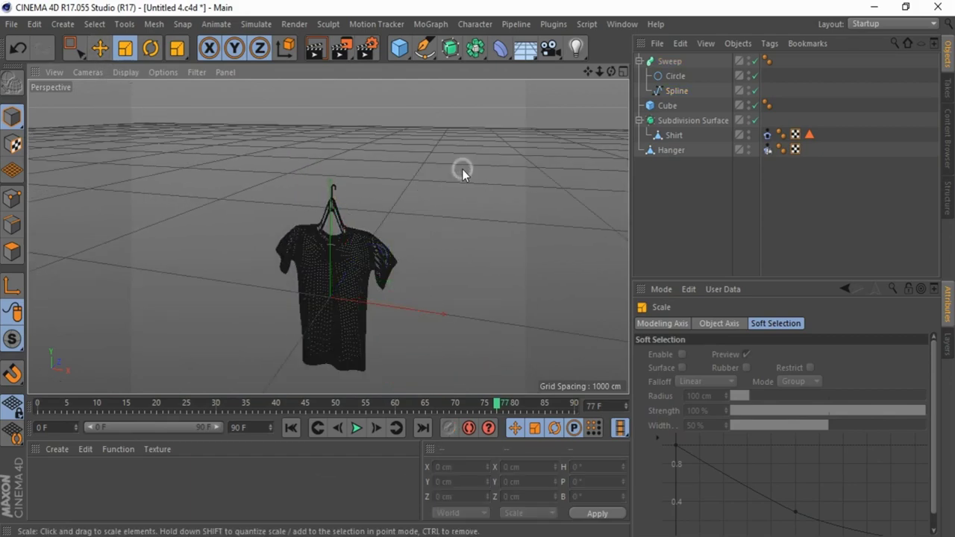
{"action": "left_click_drag", "start_coordinate": [611, 71], "coordinate": [478, 269]}
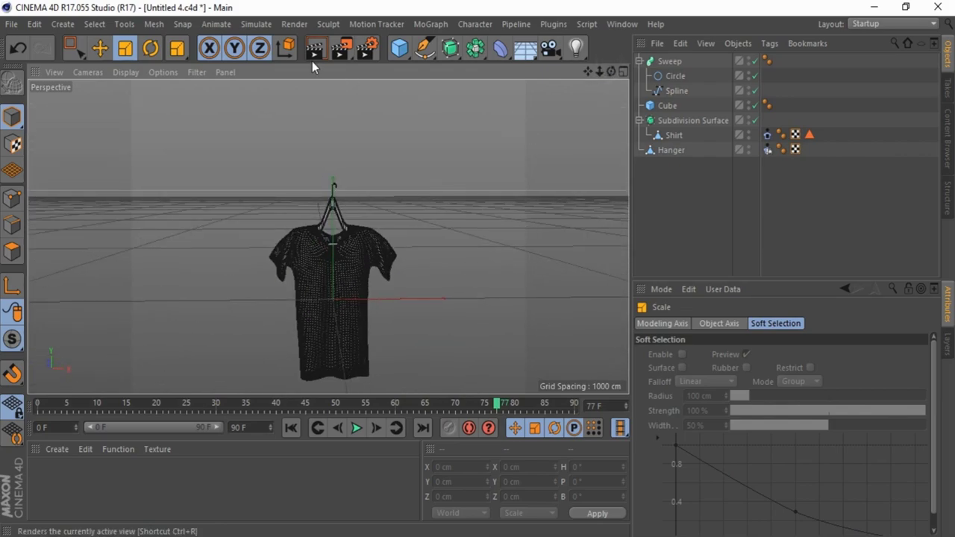
{"action": "left_click", "coordinate": [130, 75]}
{"action": "left_click", "coordinate": [143, 95]}
{"action": "scroll", "coordinate": [343, 239], "scroll_direction": "up", "scroll_amount": 5}
{"action": "scroll", "coordinate": [443, 245], "scroll_direction": "down", "scroll_amount": 8}
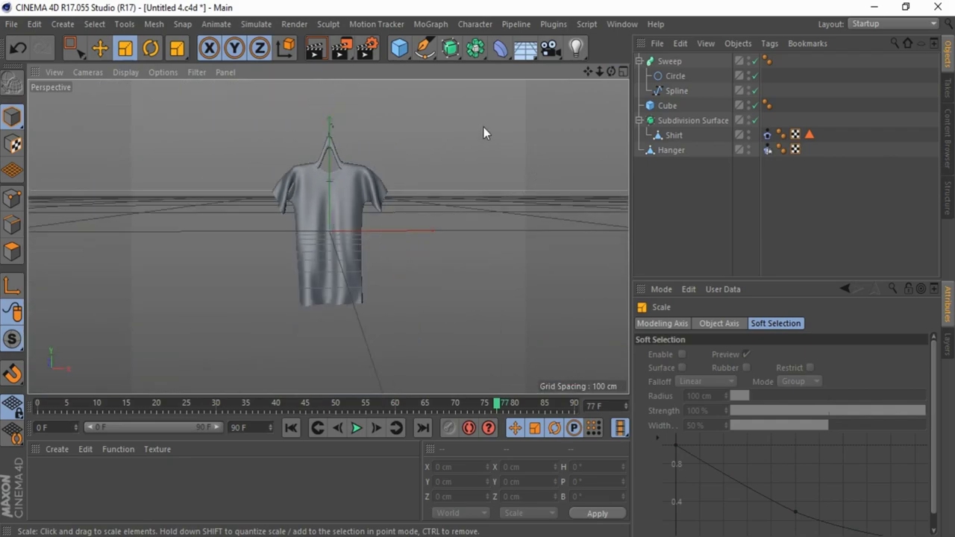
Add a plane, set its orientation to +Z and scale it up to about 1679 cm in width and height.
{"action": "left_click", "coordinate": [399, 48]}
{"action": "left_click", "coordinate": [537, 95]}
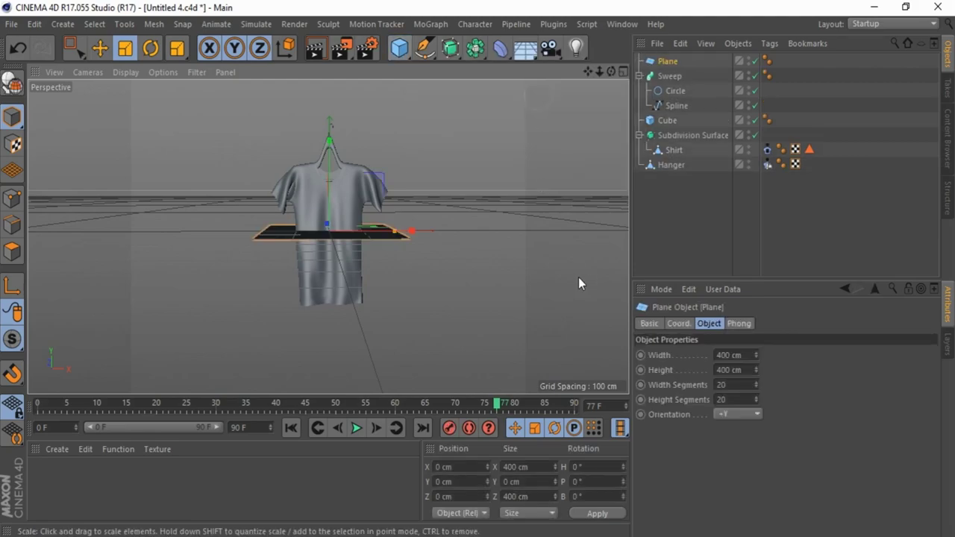
{"action": "left_click", "coordinate": [723, 415]}
{"action": "left_click", "coordinate": [736, 490]}
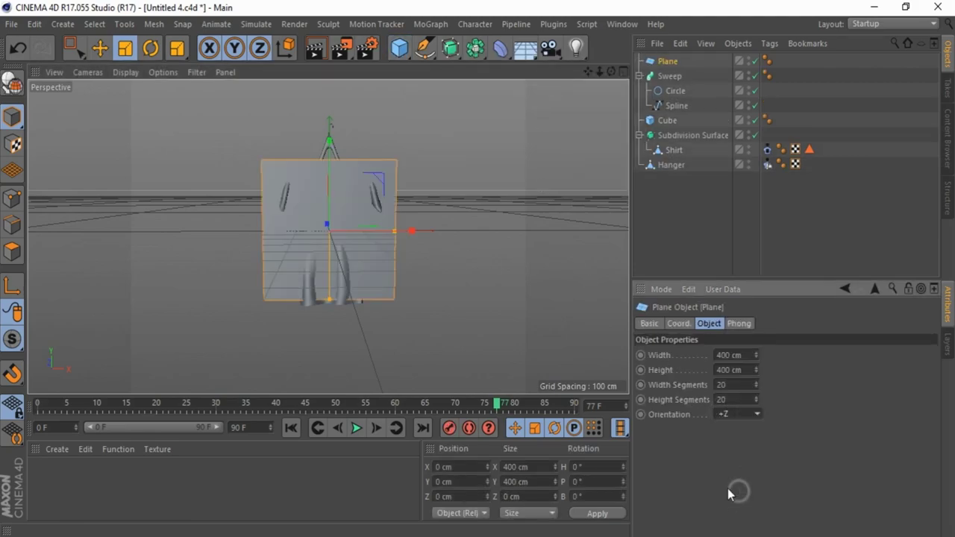
{"action": "left_click_drag", "start_coordinate": [280, 161], "coordinate": [477, 269]}
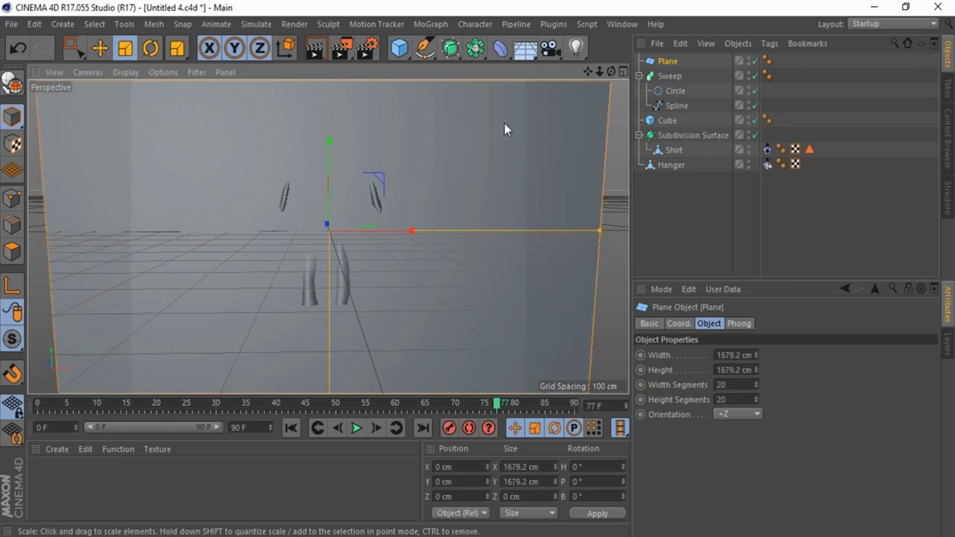
Move the plane behind the shirt and set it close to the shirt's back in the right view, at about Z 44 cm.
{"action": "left_click", "coordinate": [623, 71]}
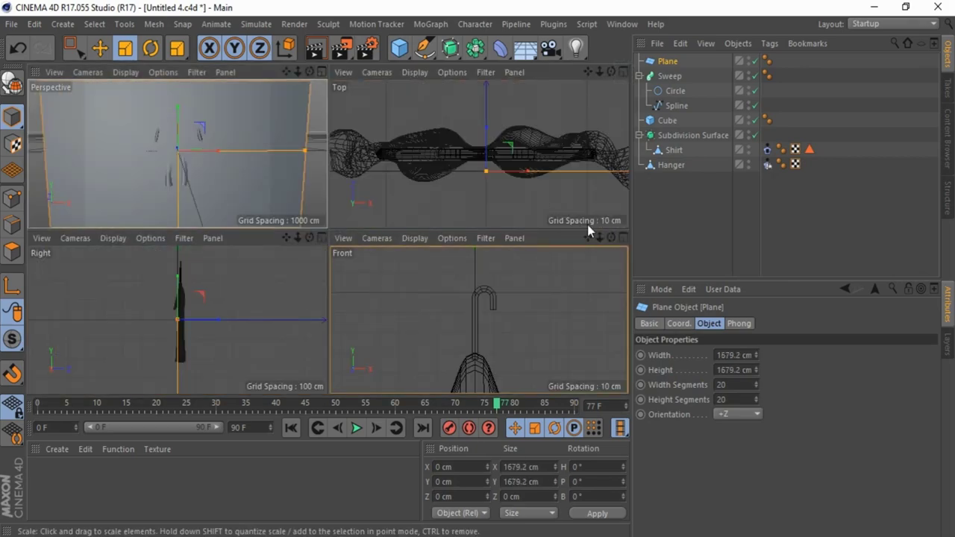
{"action": "left_click", "coordinate": [623, 72]}
{"action": "scroll", "coordinate": [387, 127], "scroll_direction": "down", "scroll_amount": 4}
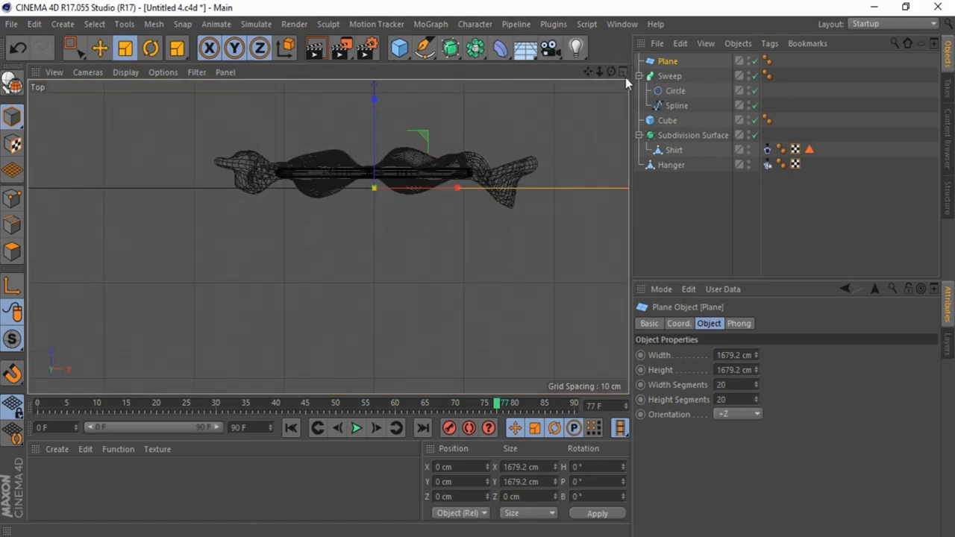
{"action": "left_click", "coordinate": [624, 72]}
{"action": "left_click_drag", "start_coordinate": [311, 73], "coordinate": [329, 227]}
{"action": "left_click", "coordinate": [94, 49]}
{"action": "left_click", "coordinate": [98, 48]}
{"action": "left_click_drag", "start_coordinate": [159, 153], "coordinate": [149, 151]}
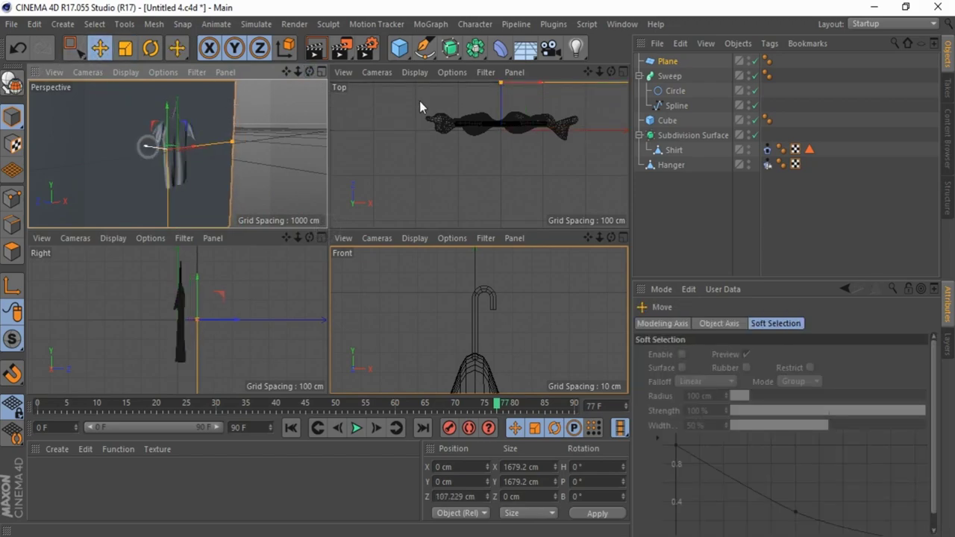
{"action": "left_click", "coordinate": [324, 241]}
{"action": "scroll", "coordinate": [391, 186], "scroll_direction": "up", "scroll_amount": 3}
{"action": "left_click_drag", "start_coordinate": [415, 279], "coordinate": [374, 275]}
{"action": "scroll", "coordinate": [403, 241], "scroll_direction": "down", "scroll_amount": 5}
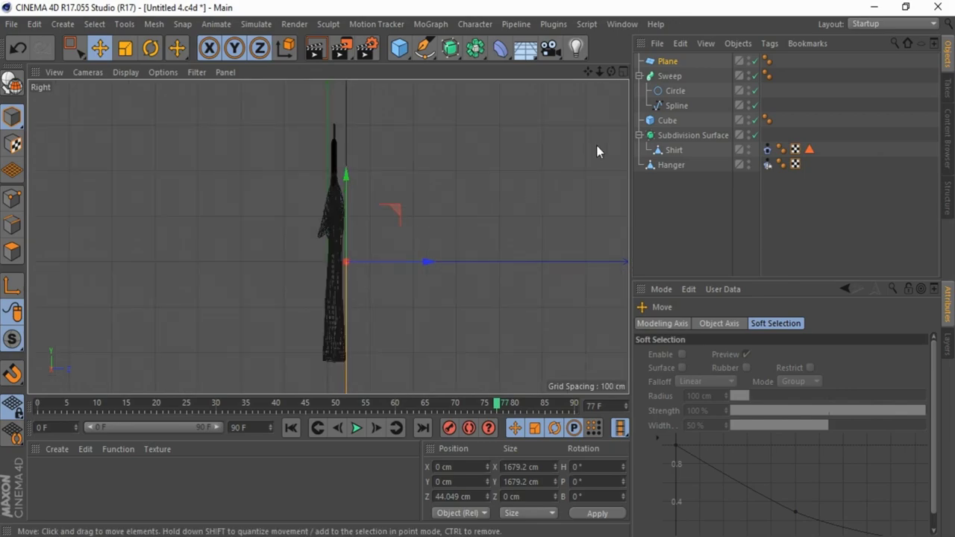
Scale the backdrop plane up further in the perspective view and deselect it.
{"action": "left_click", "coordinate": [623, 72]}
{"action": "left_click", "coordinate": [323, 71]}
{"action": "scroll", "coordinate": [291, 177], "scroll_direction": "down", "scroll_amount": 5}
{"action": "left_click", "coordinate": [125, 48]}
{"action": "left_click_drag", "start_coordinate": [167, 156], "coordinate": [585, 213]}
{"action": "left_click", "coordinate": [583, 212]}
Add a camera and reset its position and rotation values to 0.
{"action": "mouse_move", "coordinate": [611, 71]}
{"action": "left_mouse_down"}
{"action": "mouse_move", "coordinate": [478, 269]}
{"action": "mouse_move", "coordinate": [612, 71]}
{"action": "left_mouse_up"}
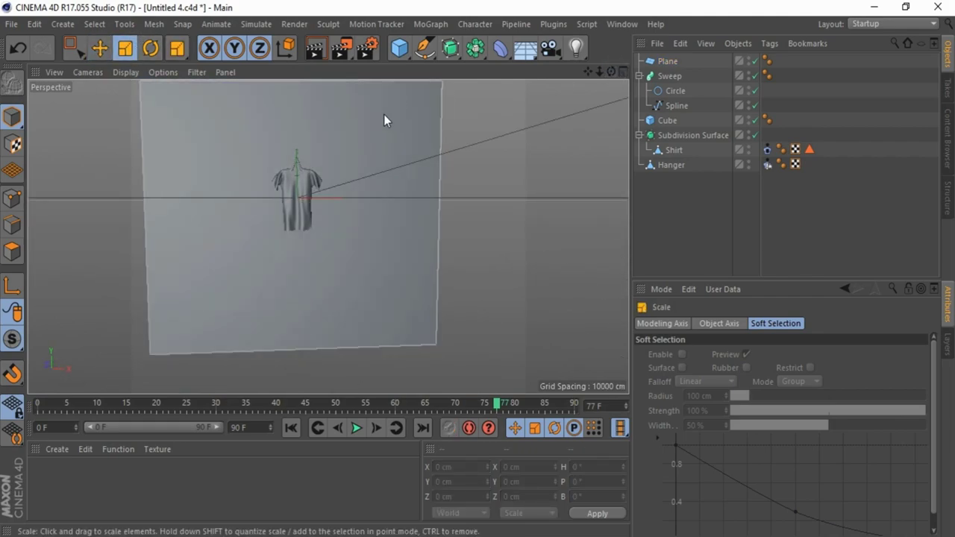
{"action": "left_click", "coordinate": [550, 49]}
{"action": "left_click", "coordinate": [571, 166]}
{"action": "left_click", "coordinate": [671, 61]}
{"action": "double_click", "coordinate": [459, 467]}
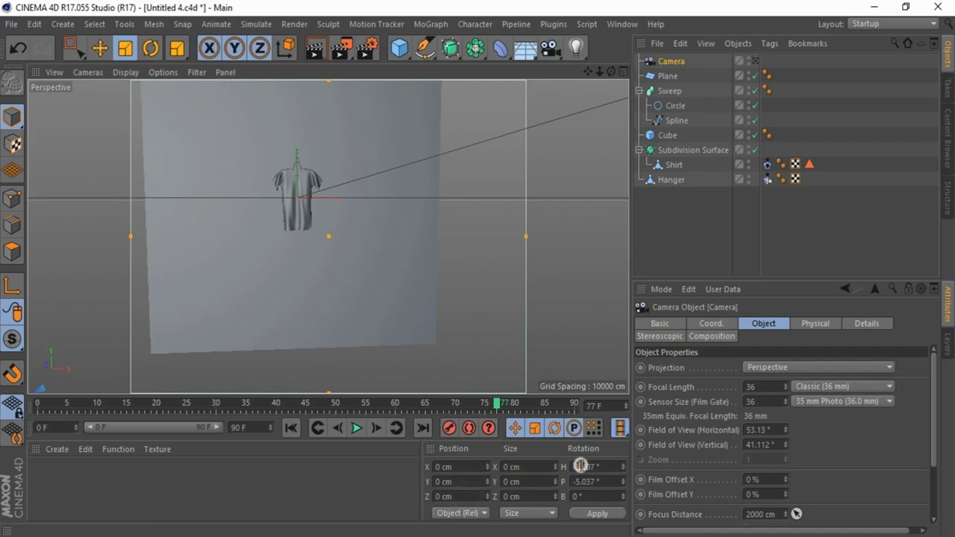
{"action": "left_click", "coordinate": [589, 517]}
Pull the camera back to about Z -1237 cm so it frames the shirt, and look through it.
{"action": "left_click_drag", "start_coordinate": [611, 72], "coordinate": [477, 267]}
{"action": "left_click", "coordinate": [99, 52]}
{"action": "left_click_drag", "start_coordinate": [255, 202], "coordinate": [446, 233]}
{"action": "left_click", "coordinate": [756, 61]}
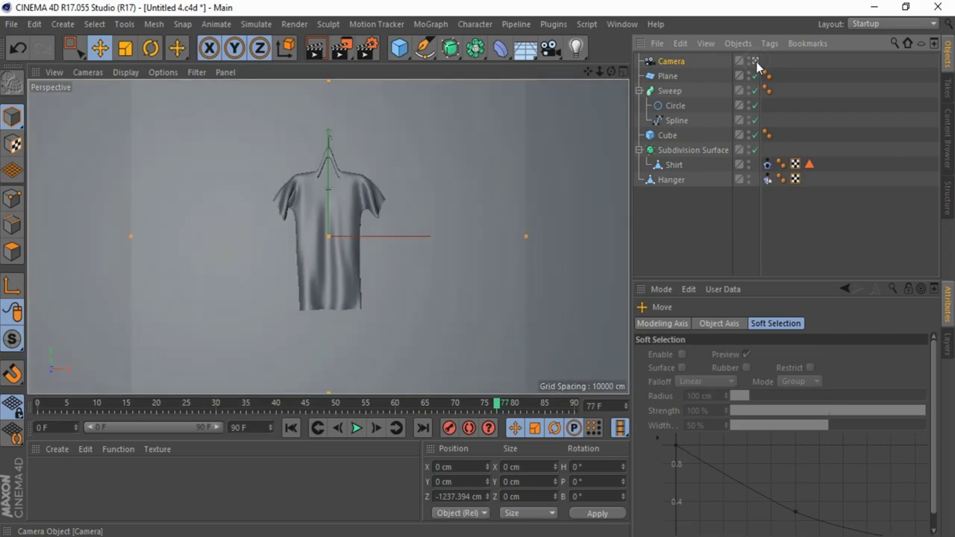
Set the render output width to 1200 pixels in the render settings.
{"action": "left_click", "coordinate": [375, 52]}
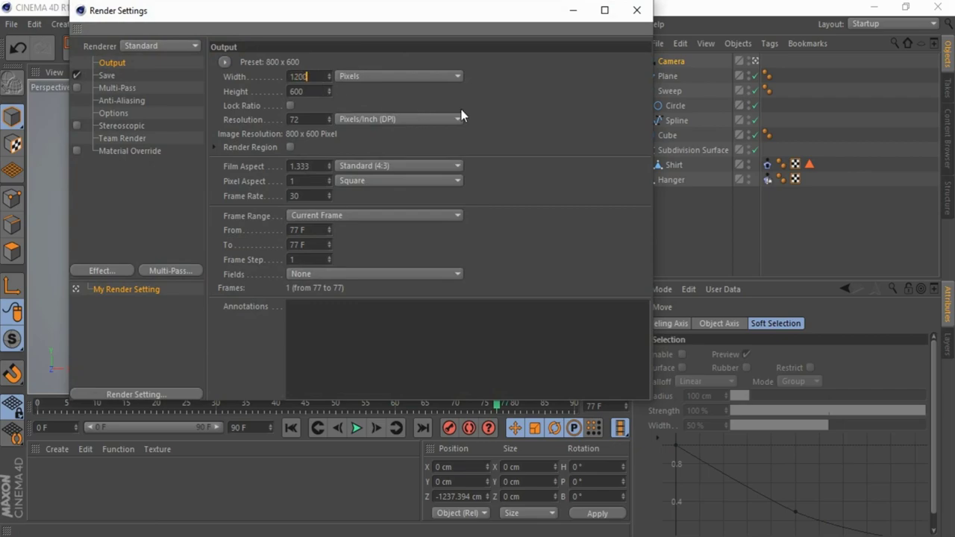
{"action": "type", "text": "1200"}
{"action": "key", "text": "Return"}
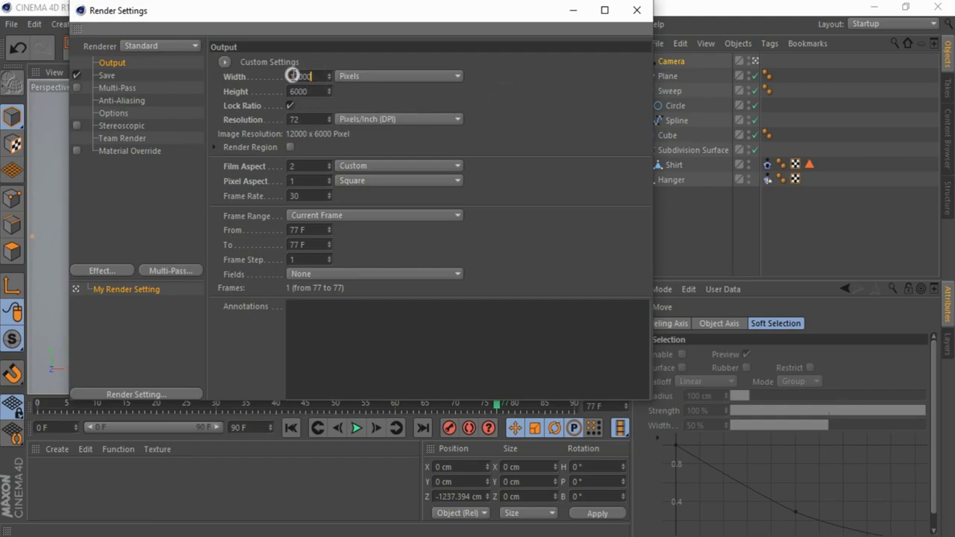
Set the render output width to 9000 pixels with the ratio locked and close the render settings.
{"action": "type", "text": "9000"}
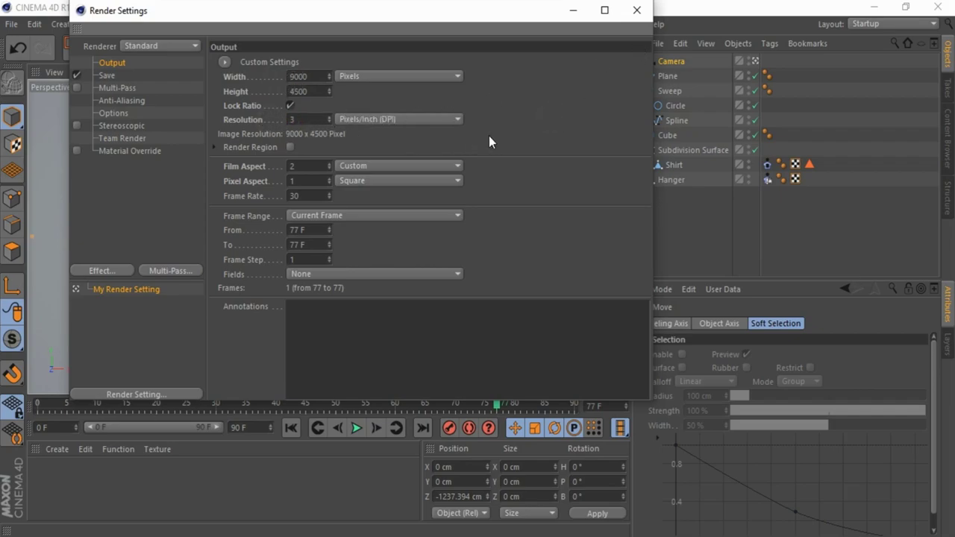
{"action": "left_click", "coordinate": [636, 10]}
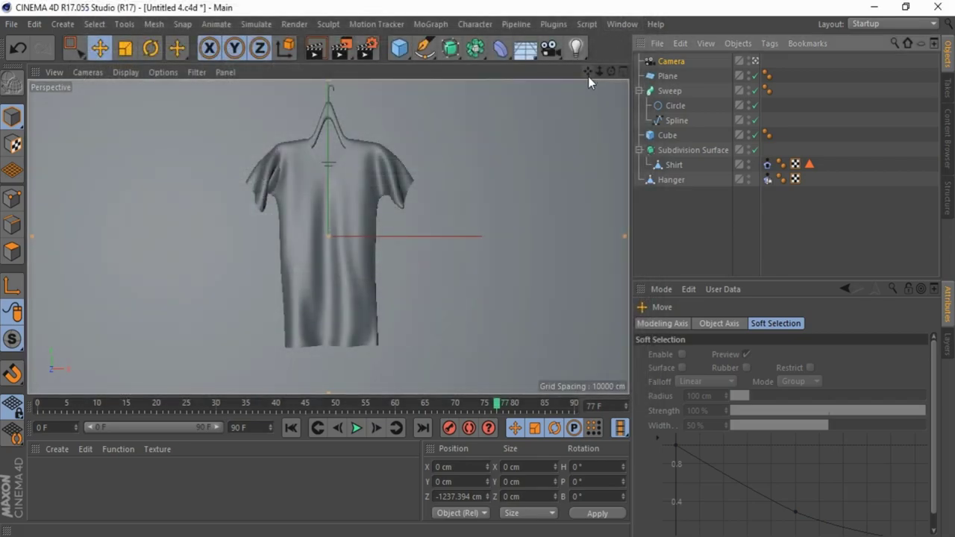
Shift the camera view slightly so the shirt sits lower in frame, and add a Protection tag to the Camera.
{"action": "left_click_drag", "start_coordinate": [588, 73], "coordinate": [584, 82]}
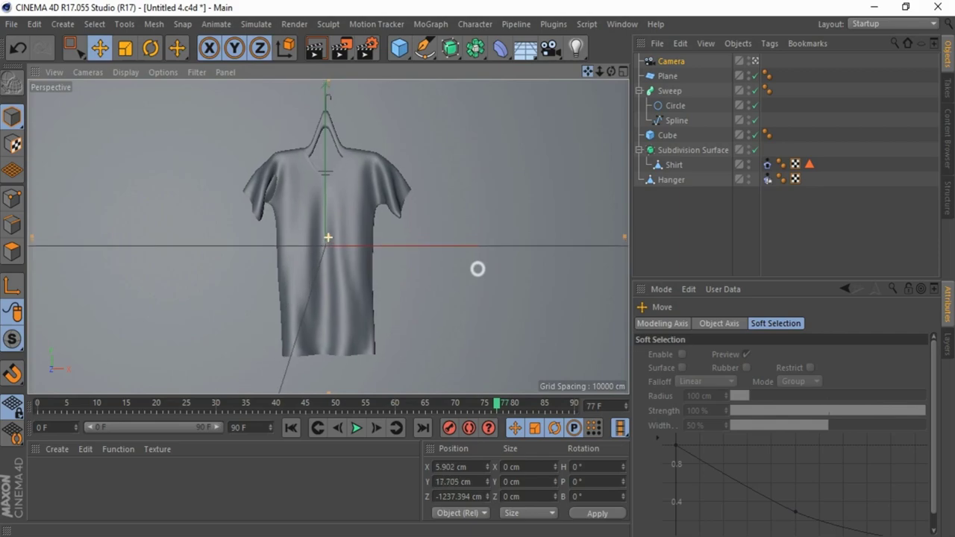
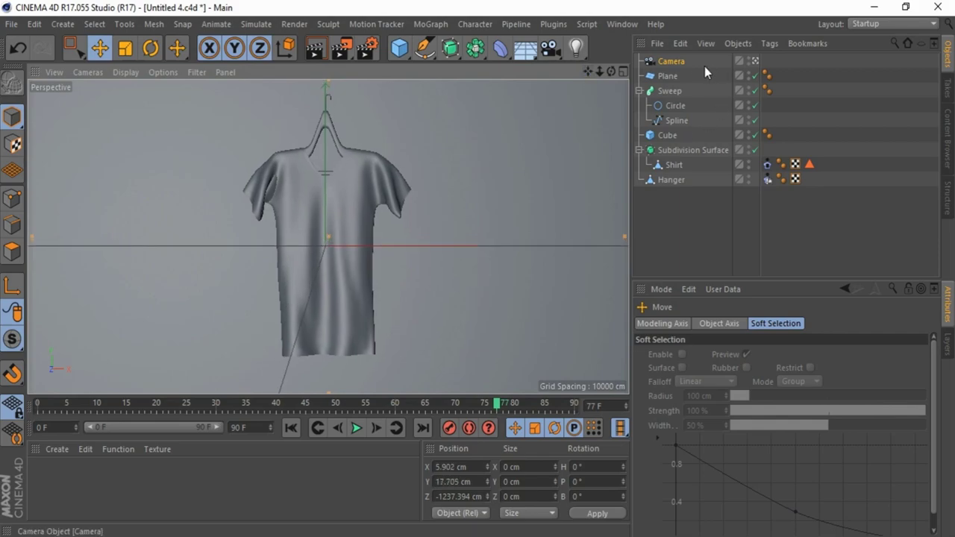
{"action": "right_click", "coordinate": [673, 63]}
{"action": "mouse_move", "coordinate": [713, 18]}
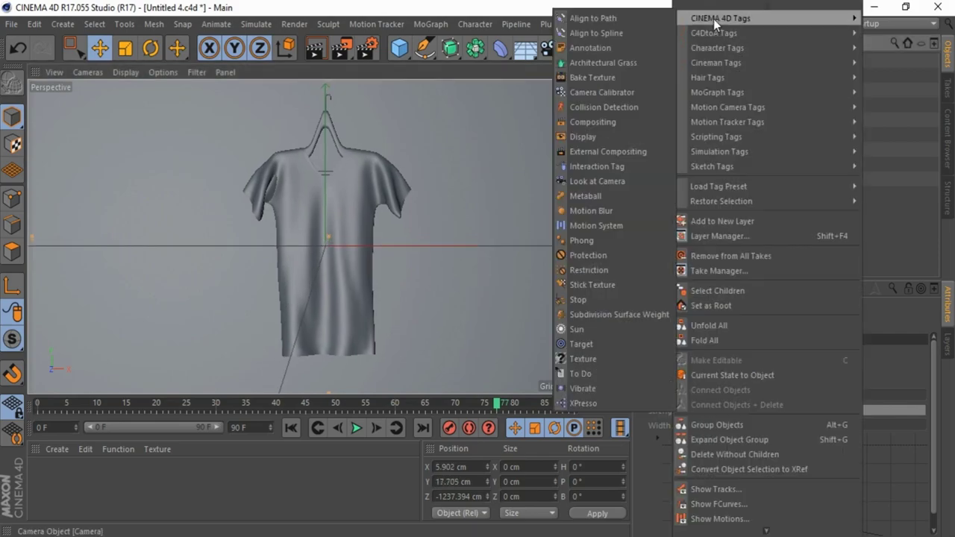
{"action": "left_click", "coordinate": [597, 255]}
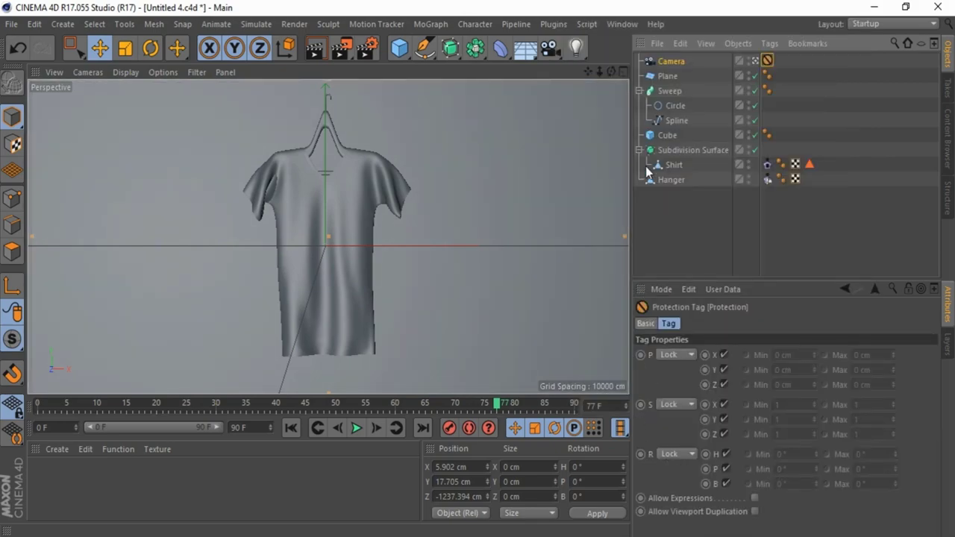
Add an Arnold Sky to the scene and deselect it.
{"action": "left_click", "coordinate": [551, 27]}
{"action": "mouse_move", "coordinate": [599, 30]}
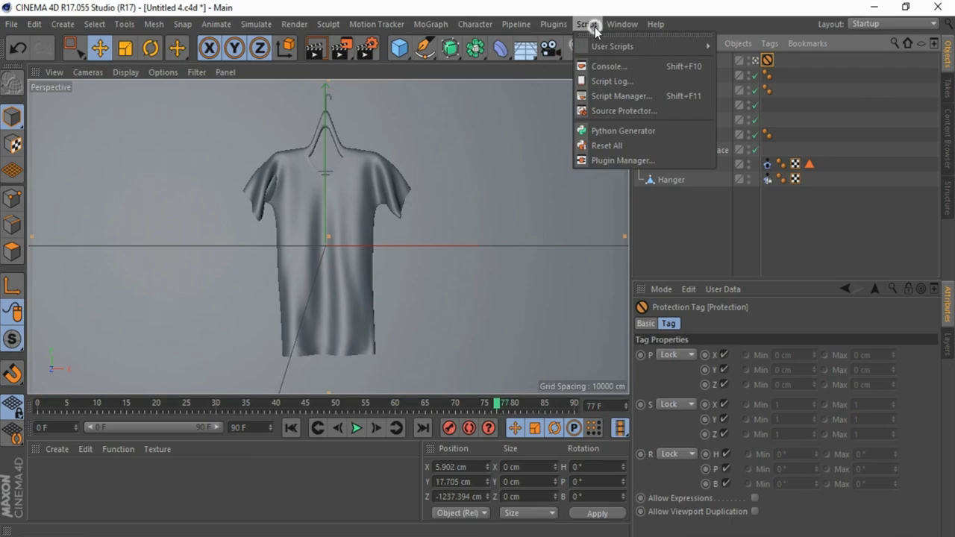
{"action": "mouse_move", "coordinate": [551, 24]}
{"action": "mouse_move", "coordinate": [597, 65]}
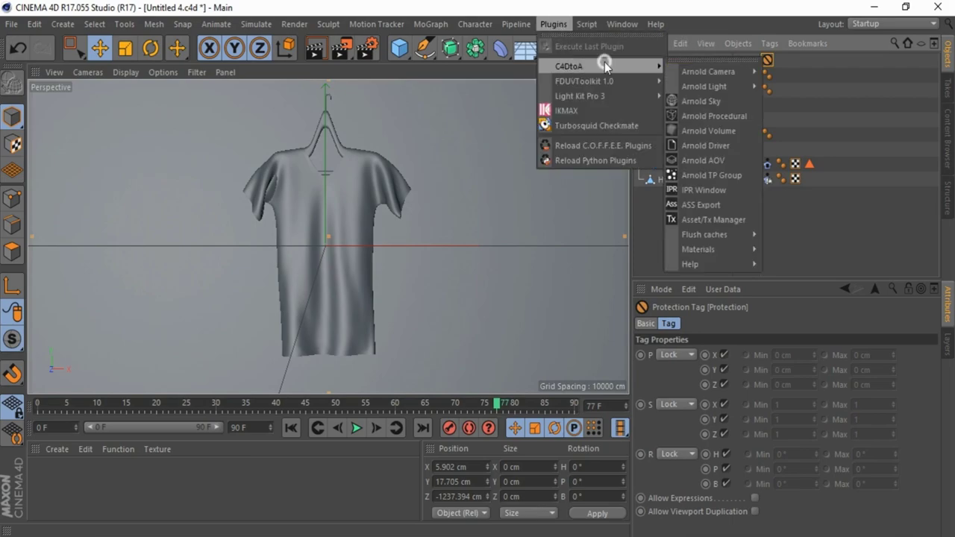
{"action": "left_click", "coordinate": [709, 102]}
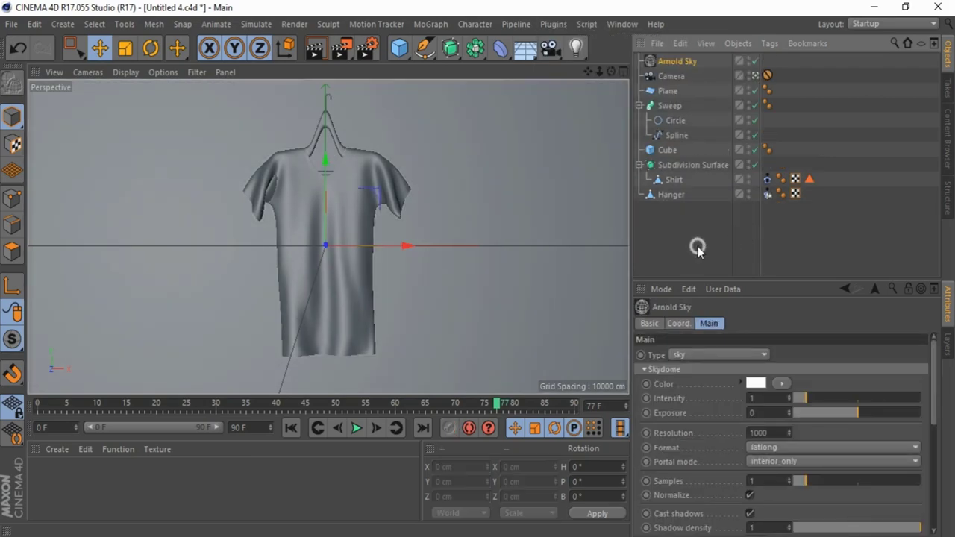
{"action": "left_click", "coordinate": [697, 246]}
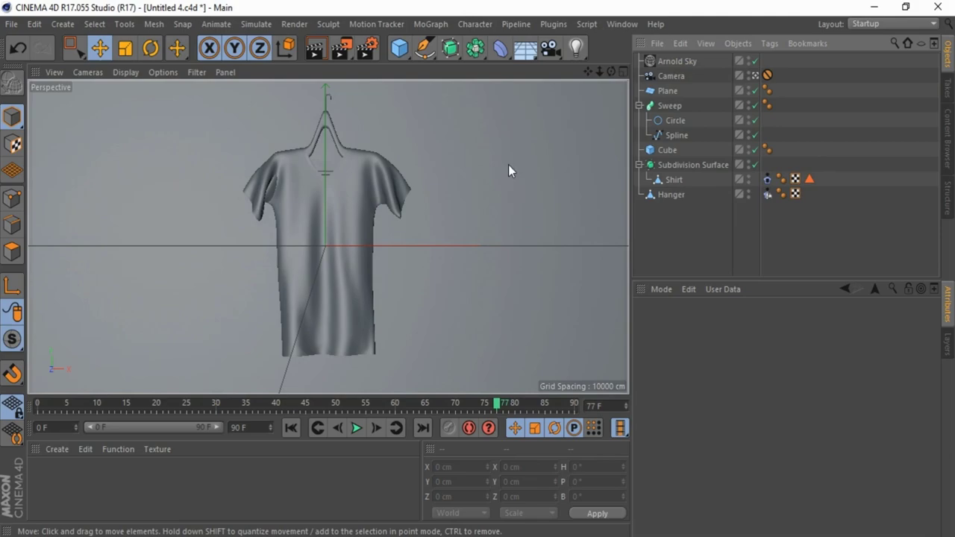
Preview the shirt scene in the Arnold IPR window with the whole frame fitted, and close the preview.
{"action": "left_click", "coordinate": [516, 24]}
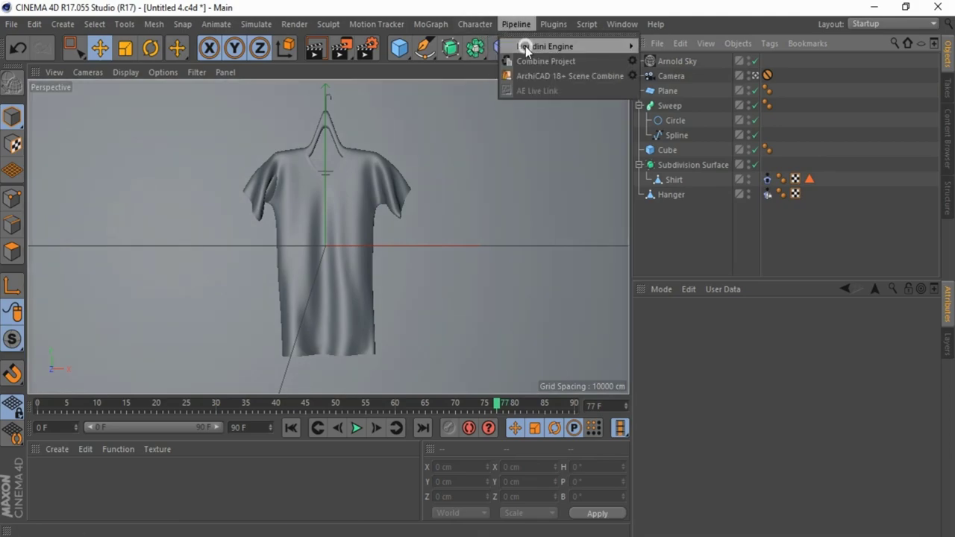
{"action": "mouse_move", "coordinate": [554, 24]}
{"action": "mouse_move", "coordinate": [569, 66]}
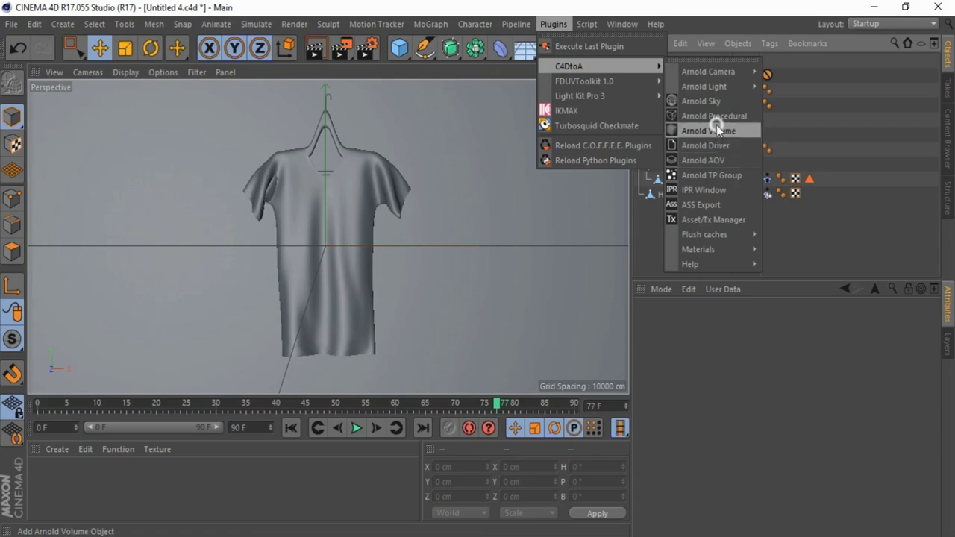
{"action": "left_click", "coordinate": [713, 189]}
{"action": "left_click_drag", "start_coordinate": [656, 20], "coordinate": [498, 26]}
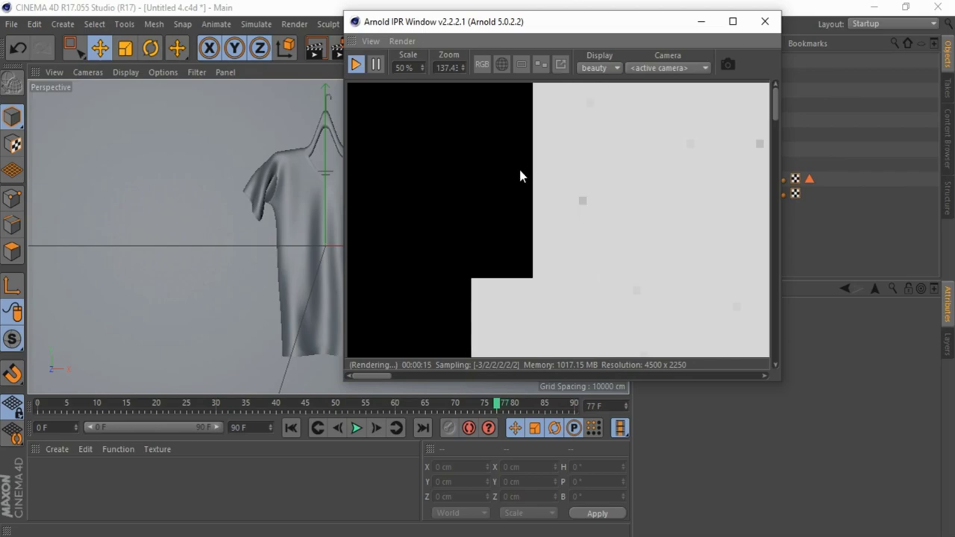
{"action": "key", "text": "f"}
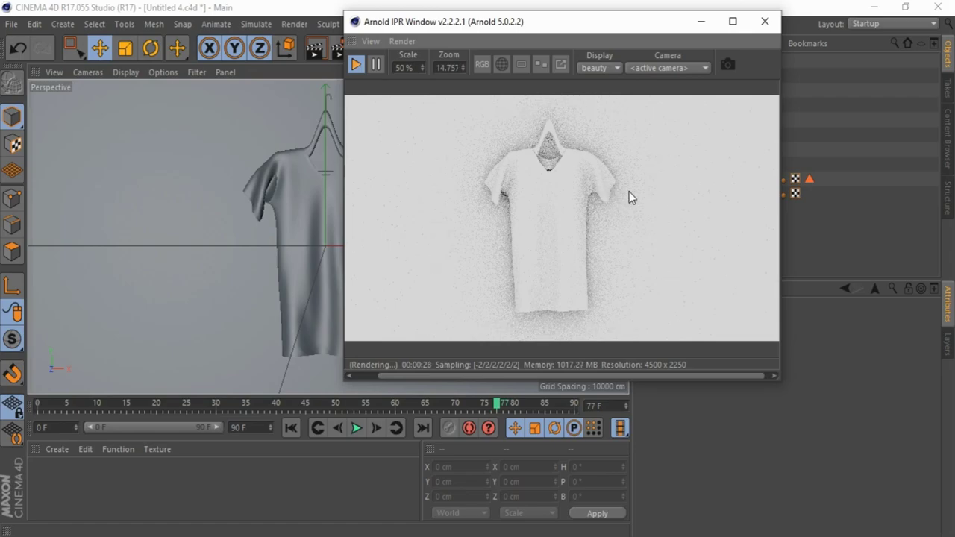
{"action": "left_click", "coordinate": [357, 71]}
{"action": "left_click", "coordinate": [759, 22]}
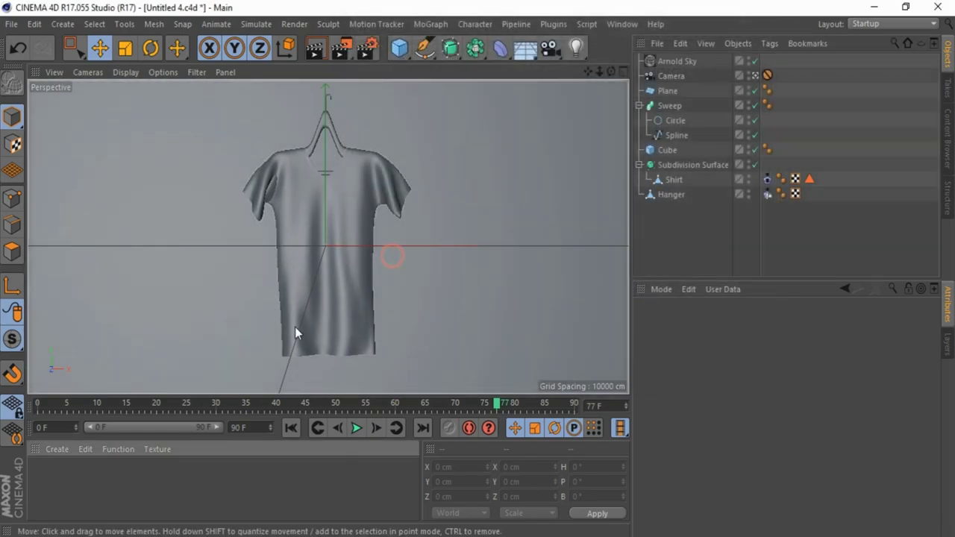
Create an Arnold standard_surface material and open it for editing.
{"action": "left_click", "coordinate": [57, 449]}
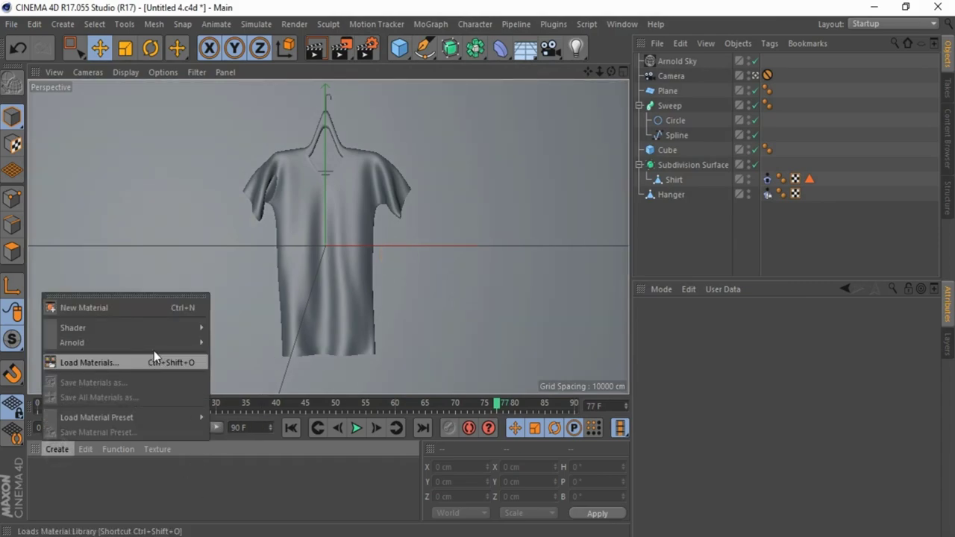
{"action": "mouse_move", "coordinate": [163, 344]}
{"action": "mouse_move", "coordinate": [224, 359]}
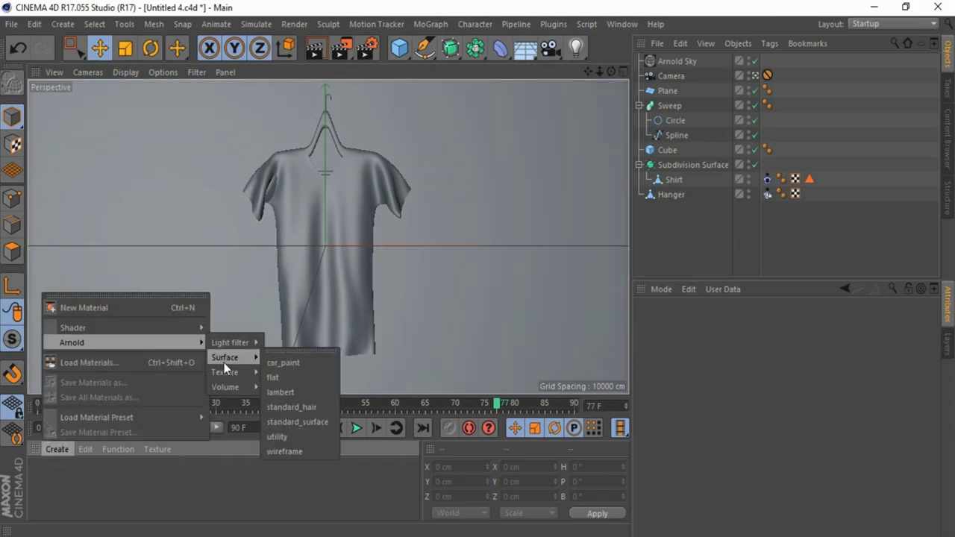
{"action": "left_click", "coordinate": [303, 423]}
{"action": "double_click", "coordinate": [43, 478]}
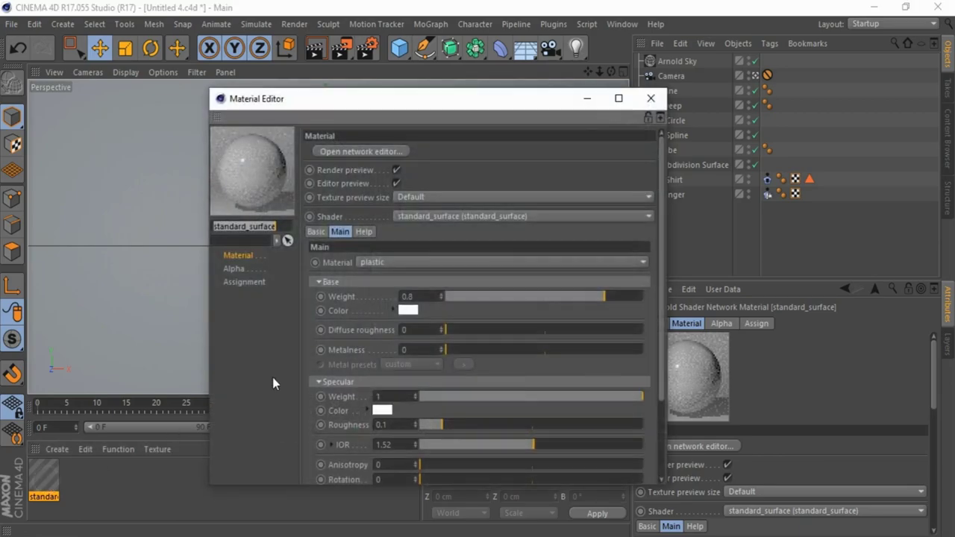
Add wood.jpg from the desktop to the material's shader network and connect its output to the standard_surface Base Color.
{"action": "left_click", "coordinate": [362, 152]}
{"action": "left_click", "coordinate": [872, 11]}
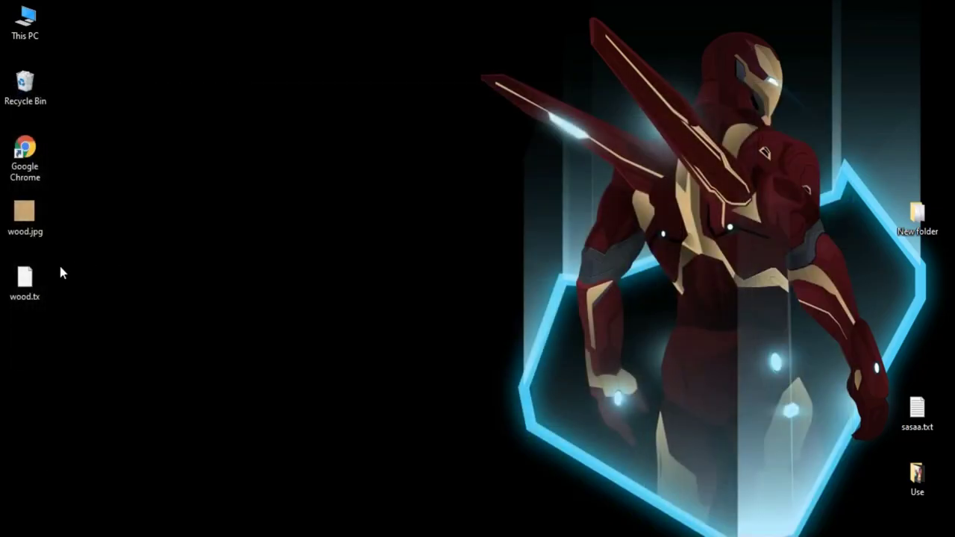
{"action": "left_click_drag", "start_coordinate": [25, 215], "coordinate": [274, 205]}
{"action": "left_click", "coordinate": [276, 223]}
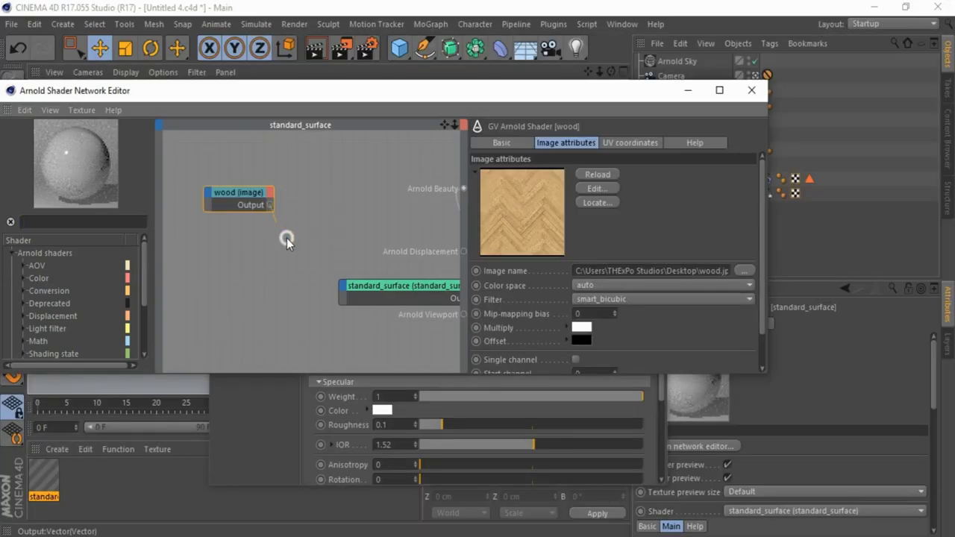
{"action": "left_click_drag", "start_coordinate": [342, 288], "coordinate": [345, 287]}
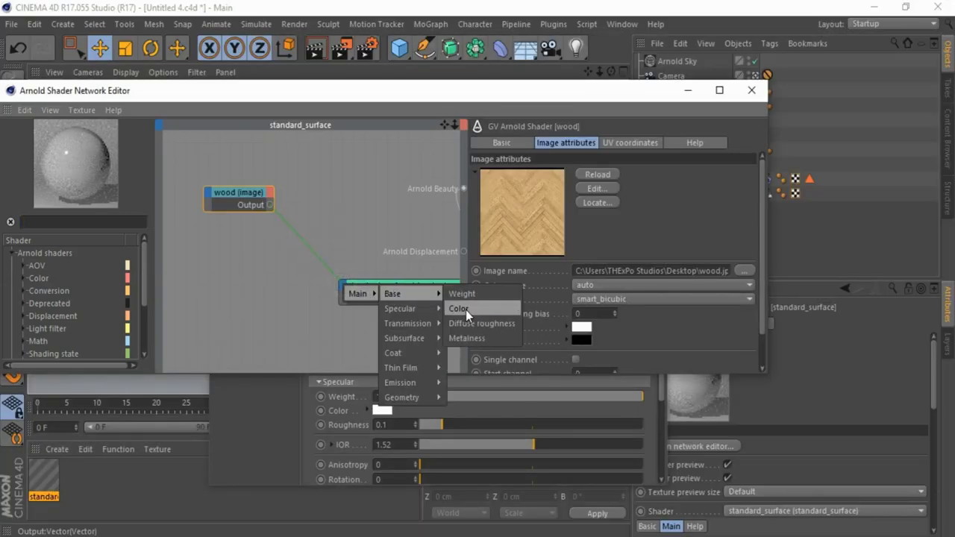
{"action": "left_click", "coordinate": [466, 310]}
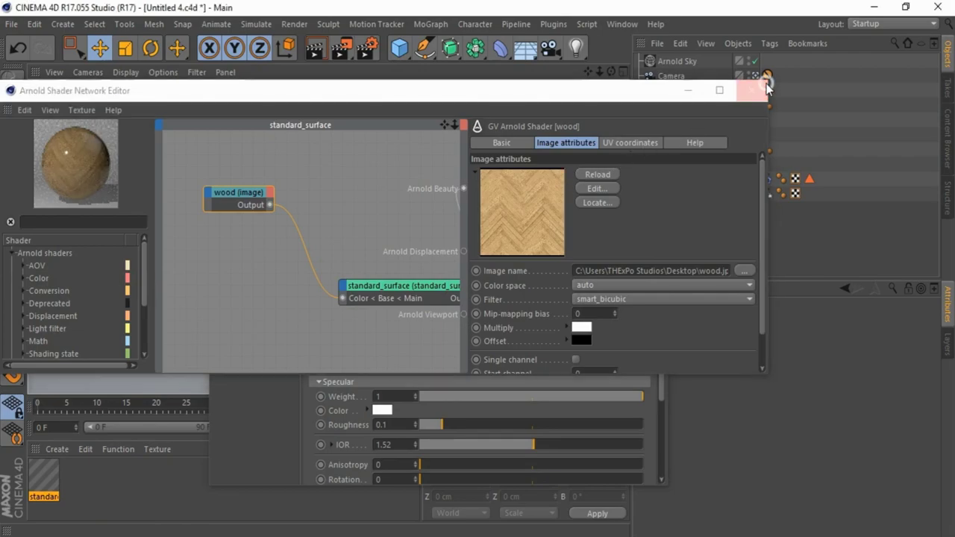
{"action": "left_click", "coordinate": [752, 91]}
Raise the wood material's specular roughness to about 0.4 and close the material.
{"action": "left_click", "coordinate": [514, 428]}
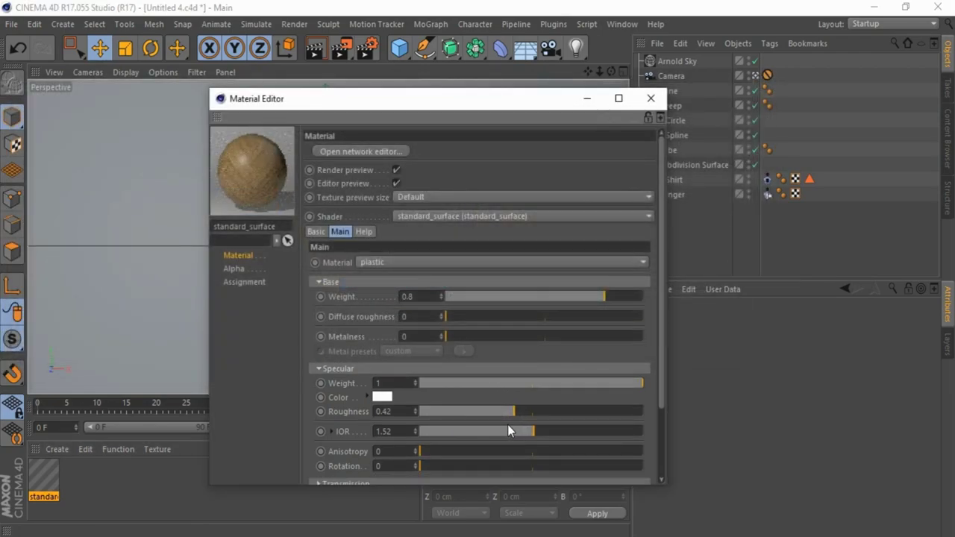
{"action": "left_click_drag", "start_coordinate": [503, 415], "coordinate": [507, 415]}
{"action": "left_click", "coordinate": [651, 98]}
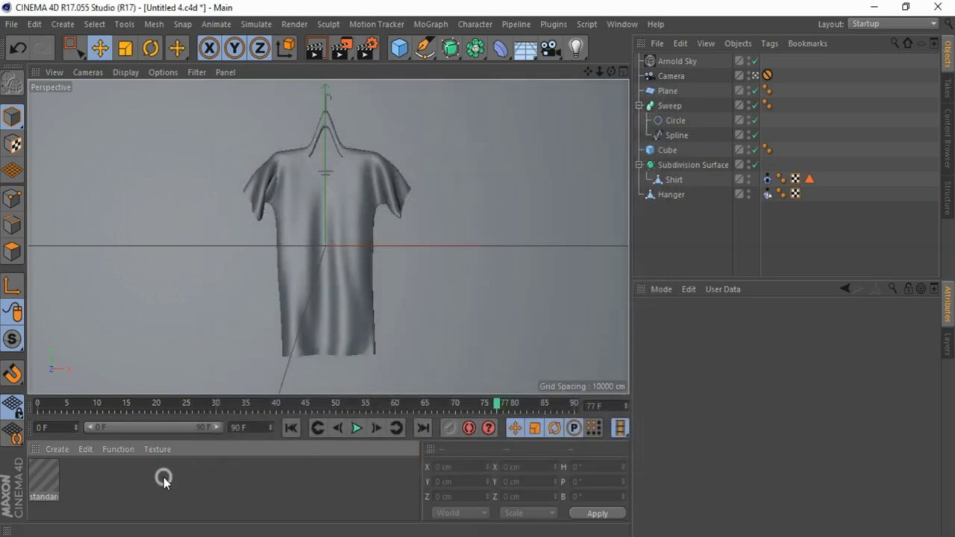
Create a second Arnold standard_surface material and open its settings.
{"action": "left_click", "coordinate": [64, 446]}
{"action": "mouse_move", "coordinate": [141, 344]}
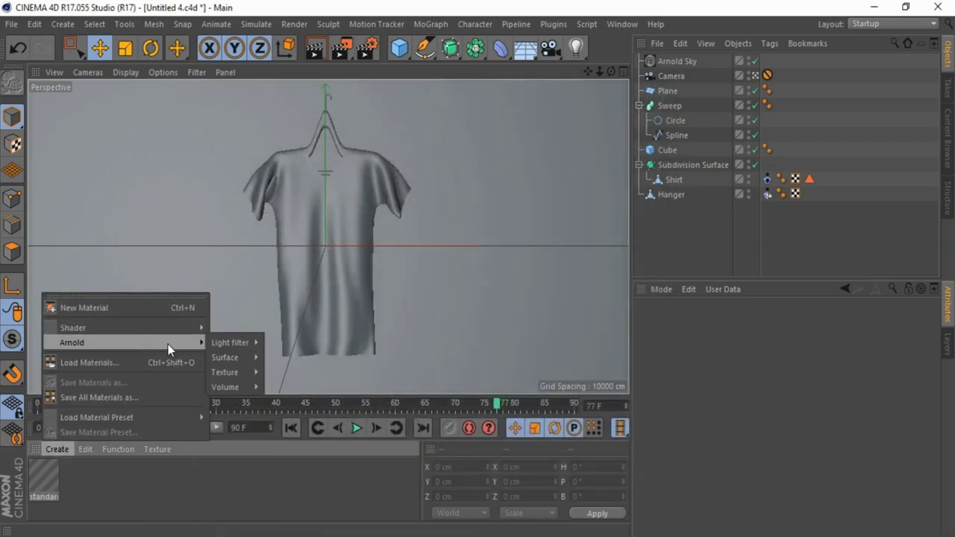
{"action": "mouse_move", "coordinate": [239, 357]}
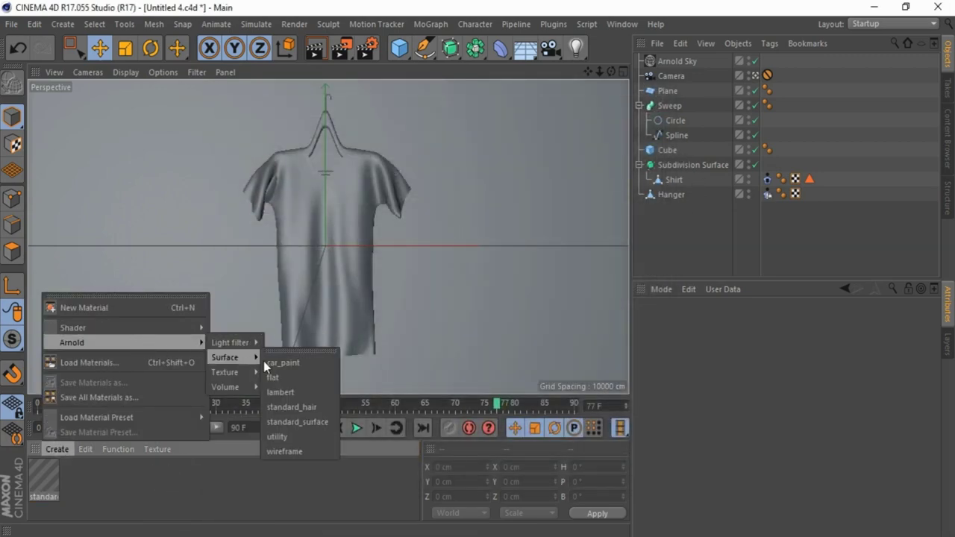
{"action": "left_click", "coordinate": [301, 415]}
{"action": "double_click", "coordinate": [47, 478]}
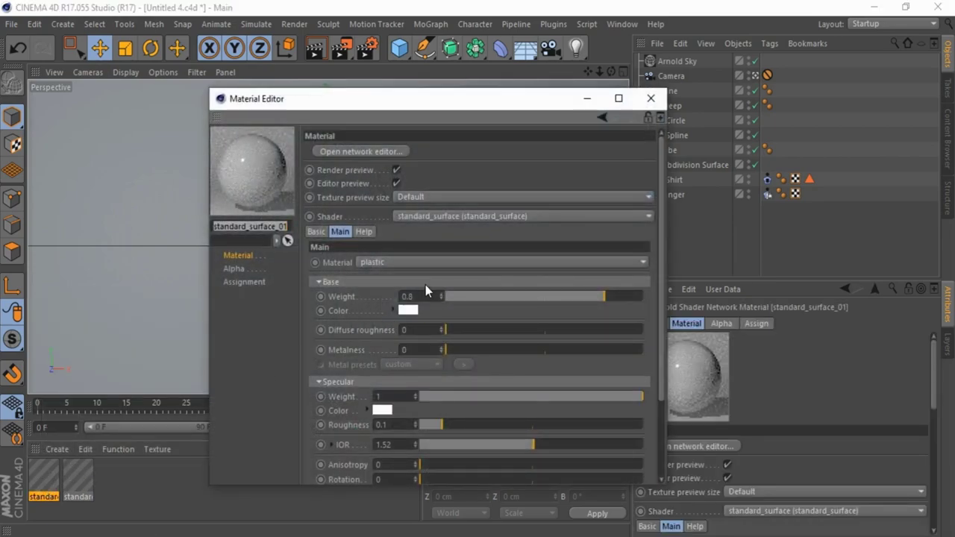
Set the second material's type to metal with a specular roughness of 0.5, and close it.
{"action": "left_click", "coordinate": [424, 262]}
{"action": "left_click", "coordinate": [389, 308]}
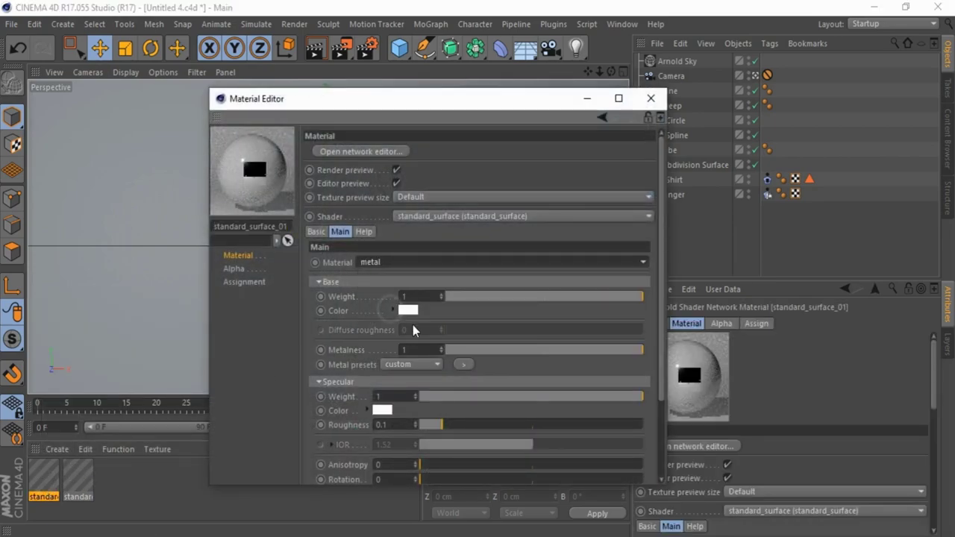
{"action": "left_click_drag", "start_coordinate": [497, 428], "coordinate": [532, 425]}
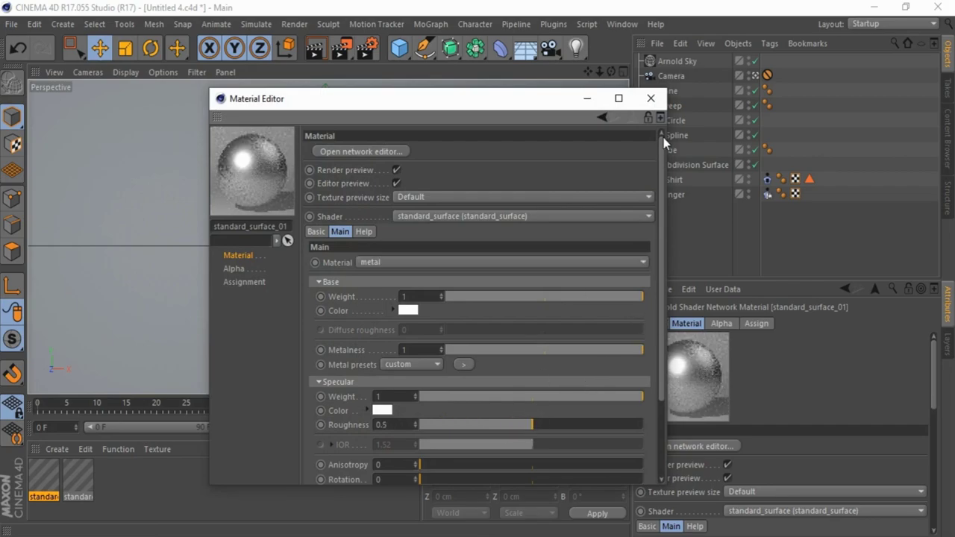
{"action": "left_click", "coordinate": [651, 98]}
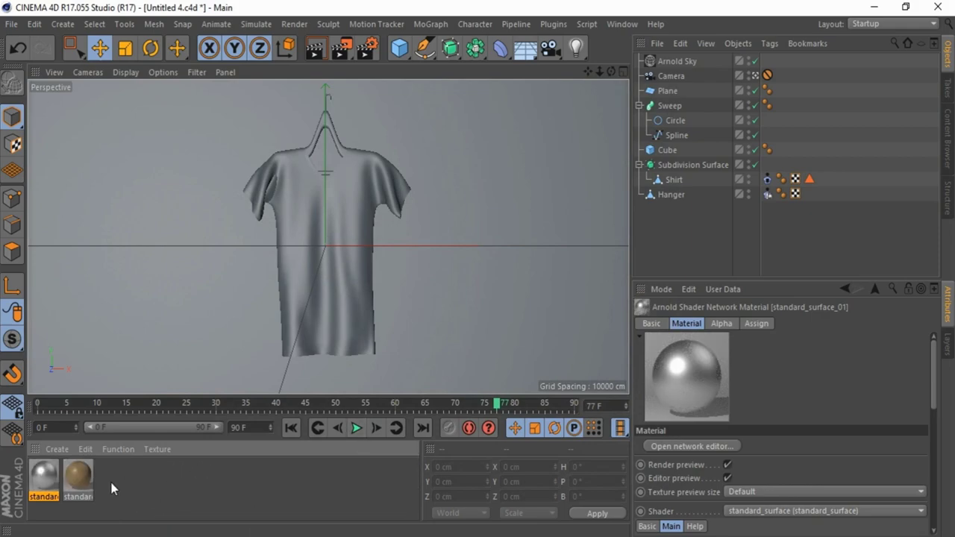
Apply the wood material to the Hanger and Cube and the metal material to the Sweep, collapsing the Sweep's hierarchy.
{"action": "left_click_drag", "start_coordinate": [77, 485], "coordinate": [629, 239]}
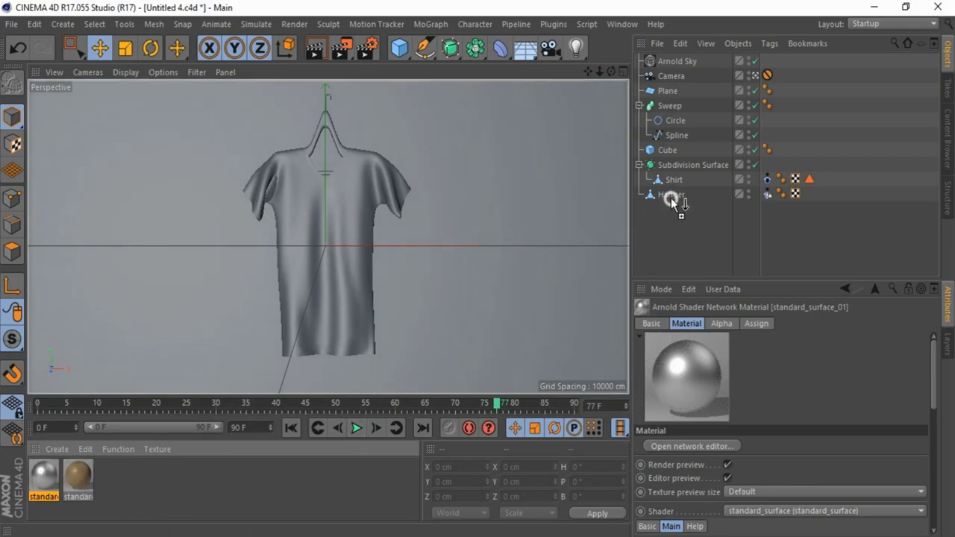
{"action": "left_click_drag", "start_coordinate": [671, 200], "coordinate": [672, 196]}
{"action": "left_click_drag", "start_coordinate": [667, 153], "coordinate": [667, 151]}
{"action": "left_click_drag", "start_coordinate": [44, 478], "coordinate": [668, 105]}
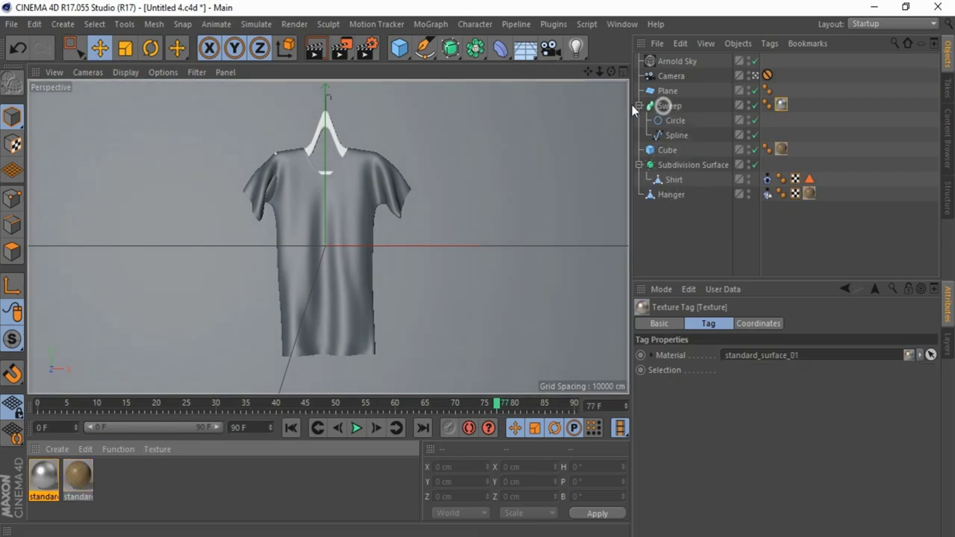
{"action": "left_click", "coordinate": [639, 105]}
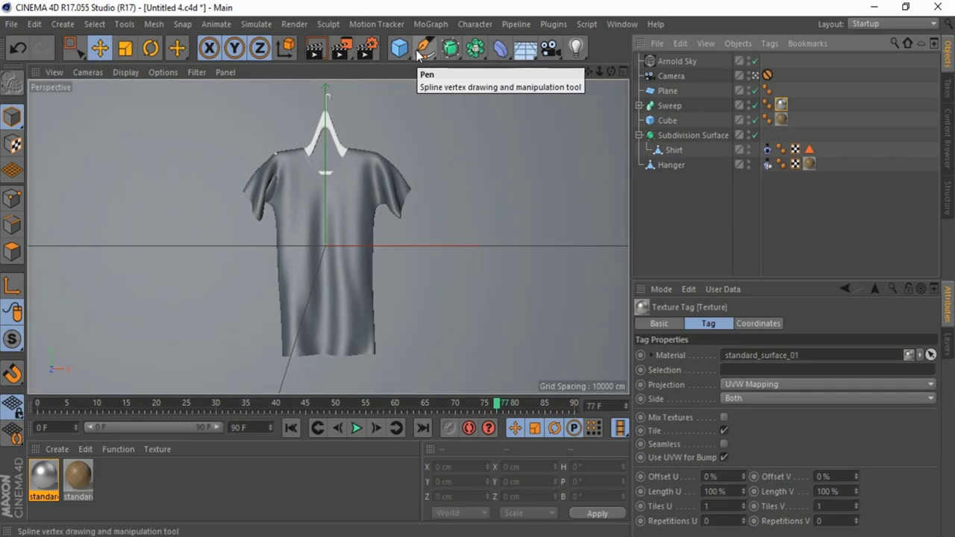
Open the Arnold IPR window to preview the wood and metal materials on the hanger.
{"action": "left_click", "coordinate": [552, 24]}
{"action": "mouse_move", "coordinate": [593, 66]}
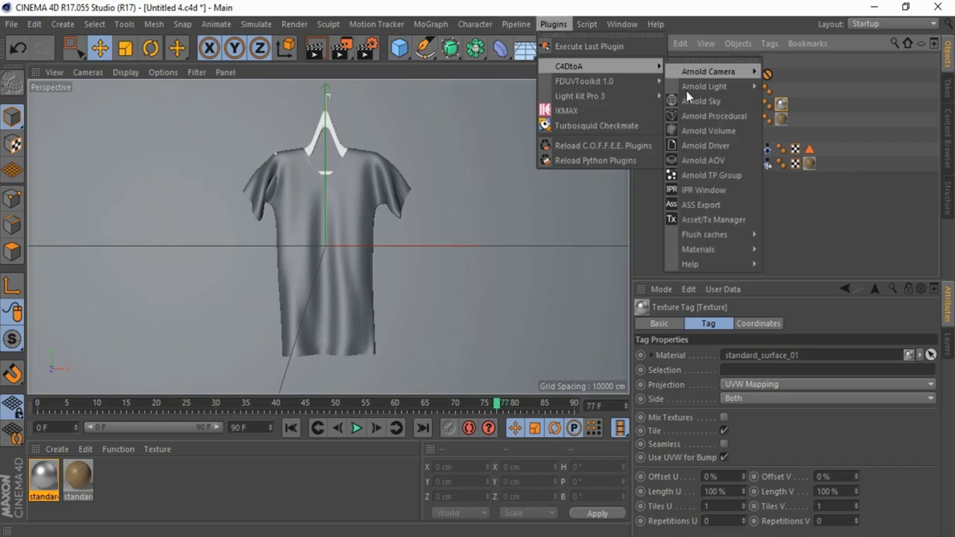
{"action": "left_click", "coordinate": [719, 190]}
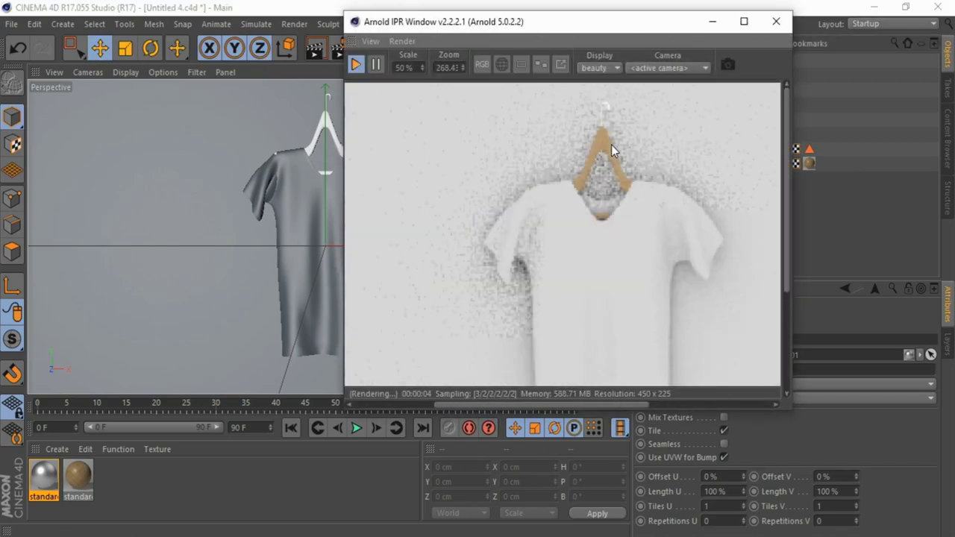
Close the Arnold IPR preview and set the renderer to Arnold Renderer in the render settings.
{"action": "scroll", "coordinate": [613, 150], "scroll_direction": "down", "scroll_amount": 2}
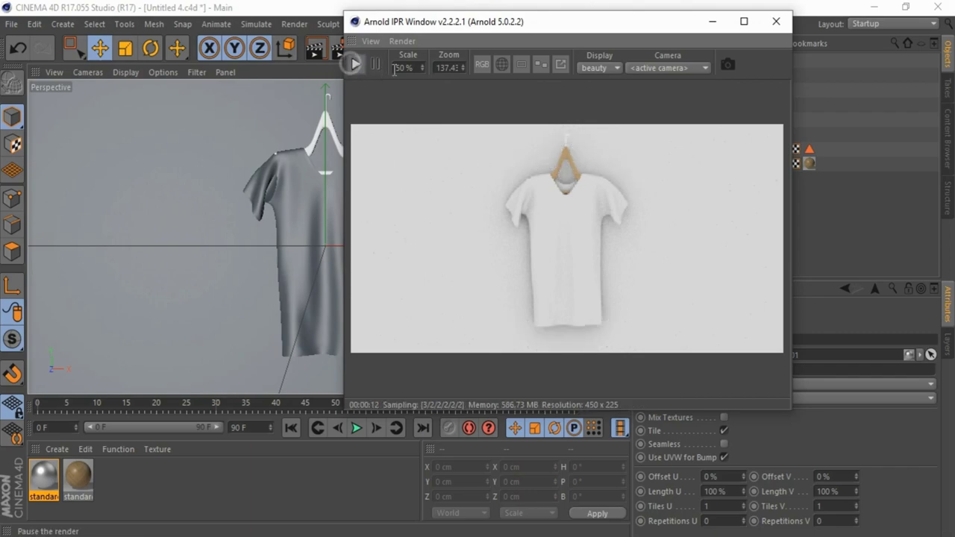
{"action": "left_click", "coordinate": [776, 21]}
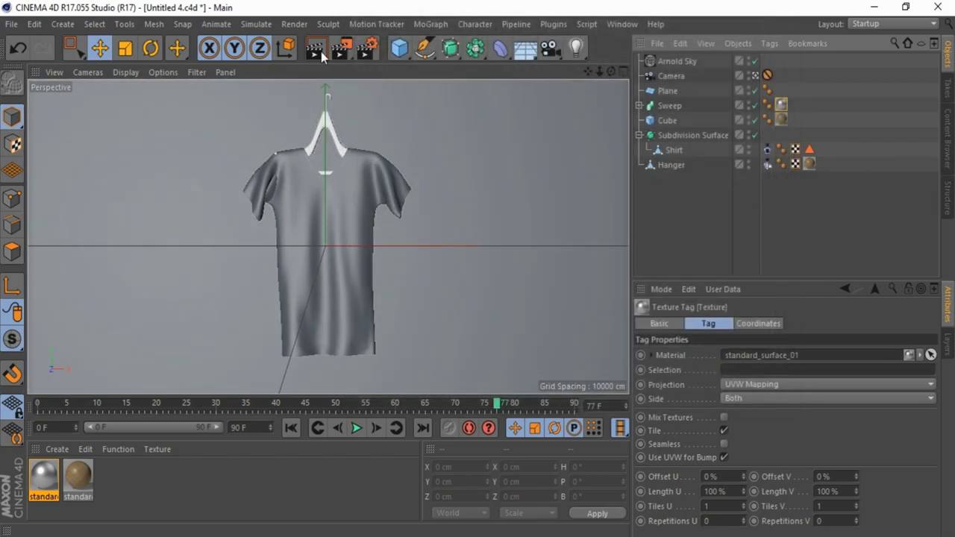
{"action": "left_click", "coordinate": [366, 48]}
{"action": "left_click", "coordinate": [196, 47]}
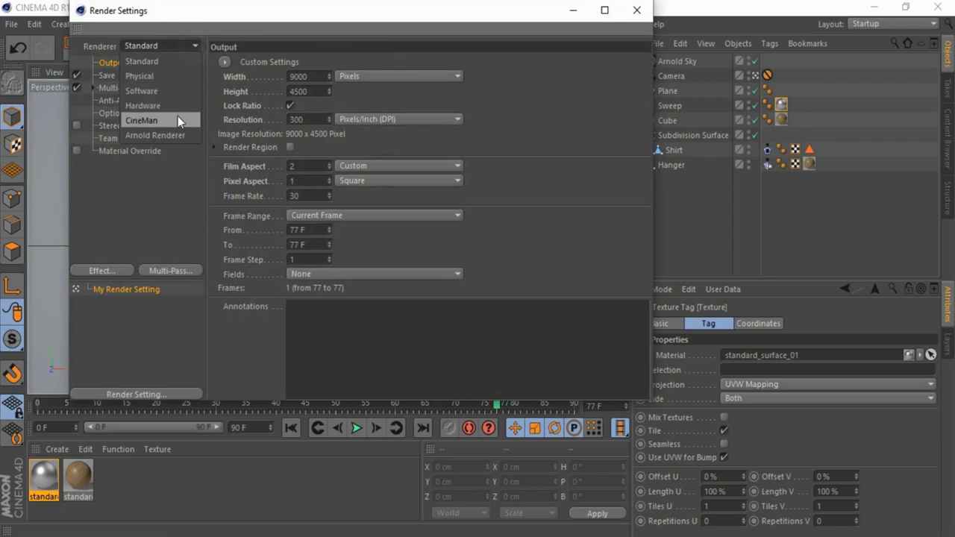
{"action": "left_click", "coordinate": [175, 137]}
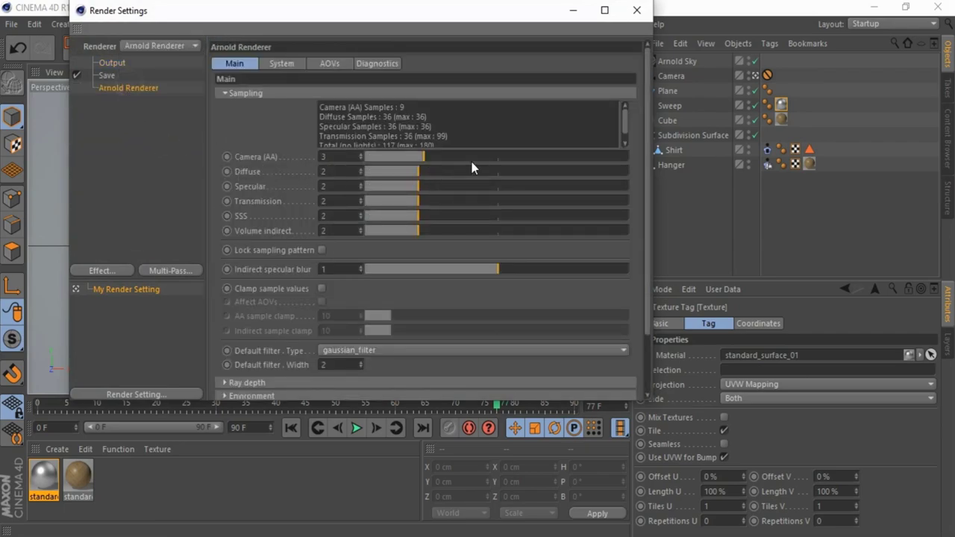
Set Arnold sampling to Camera (AA) 10, Diffuse, Specular and Volume indirect 6, Transmission and SSS 5, and close the render settings.
{"action": "left_click_drag", "start_coordinate": [569, 157], "coordinate": [622, 157]}
{"action": "left_click", "coordinate": [509, 171]}
{"action": "left_click", "coordinate": [510, 186]}
{"action": "left_click", "coordinate": [510, 202]}
{"action": "left_click", "coordinate": [510, 216]}
{"action": "left_click", "coordinate": [513, 230]}
{"action": "left_click", "coordinate": [517, 171]}
{"action": "left_click", "coordinate": [513, 186]}
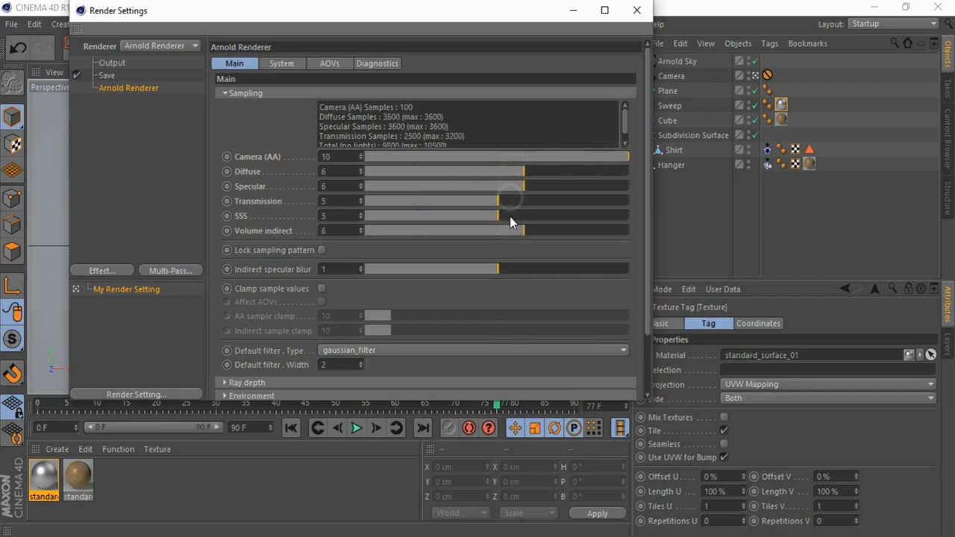
{"action": "left_click", "coordinate": [637, 10]}
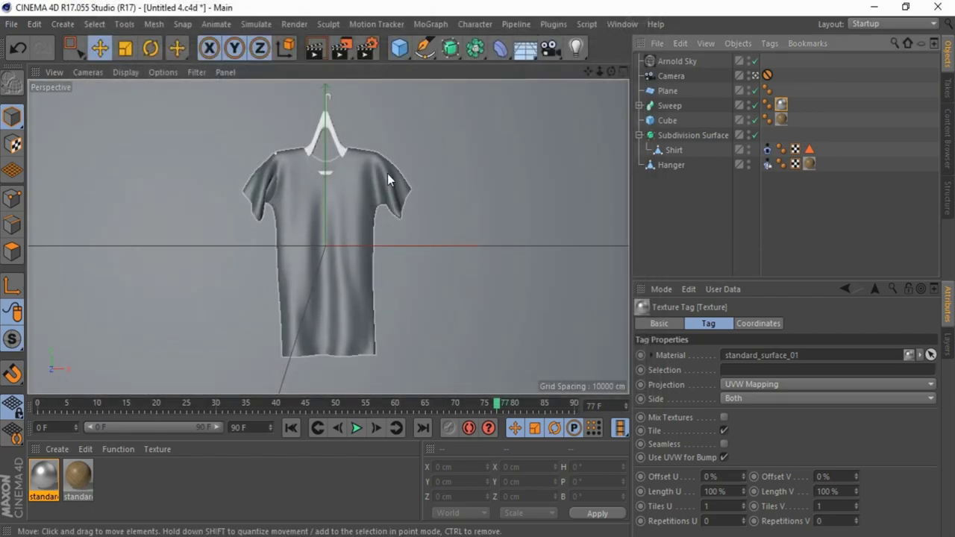
Set the render output to save on the Desktop as aaa in PNG format, and close the render settings.
{"action": "left_click", "coordinate": [366, 49]}
{"action": "left_click", "coordinate": [110, 75]}
{"action": "left_click", "coordinate": [617, 88]}
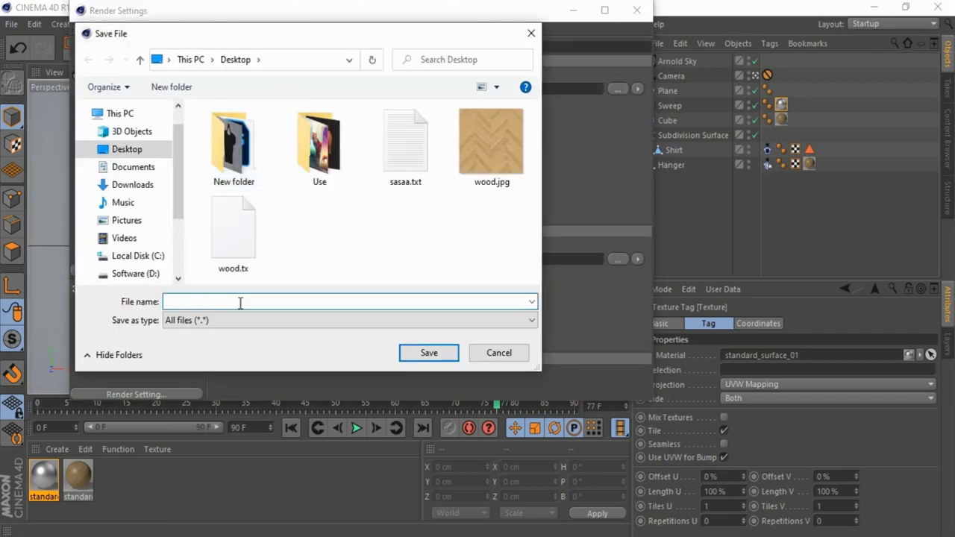
{"action": "type", "text": "aaa"}
{"action": "left_click", "coordinate": [422, 353]}
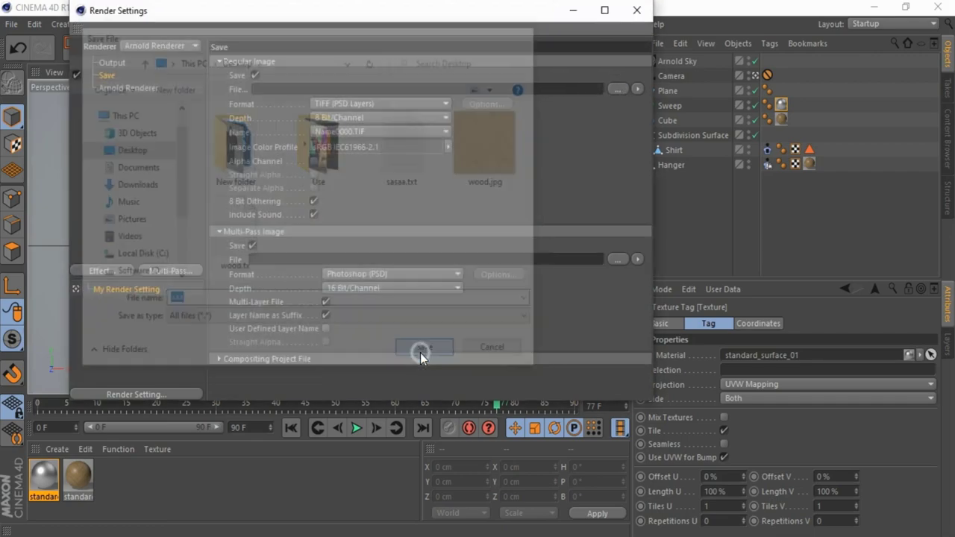
{"action": "left_click", "coordinate": [343, 106]}
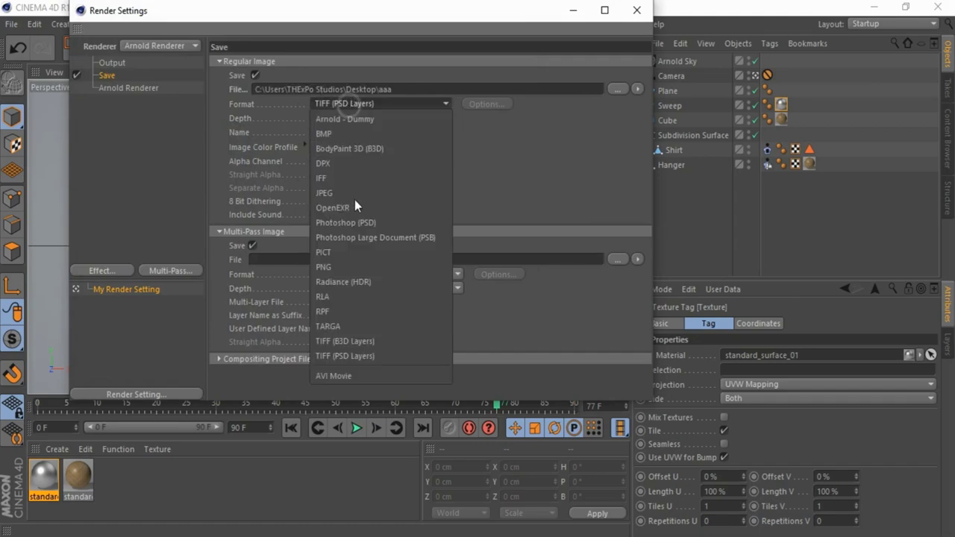
{"action": "left_click", "coordinate": [341, 262]}
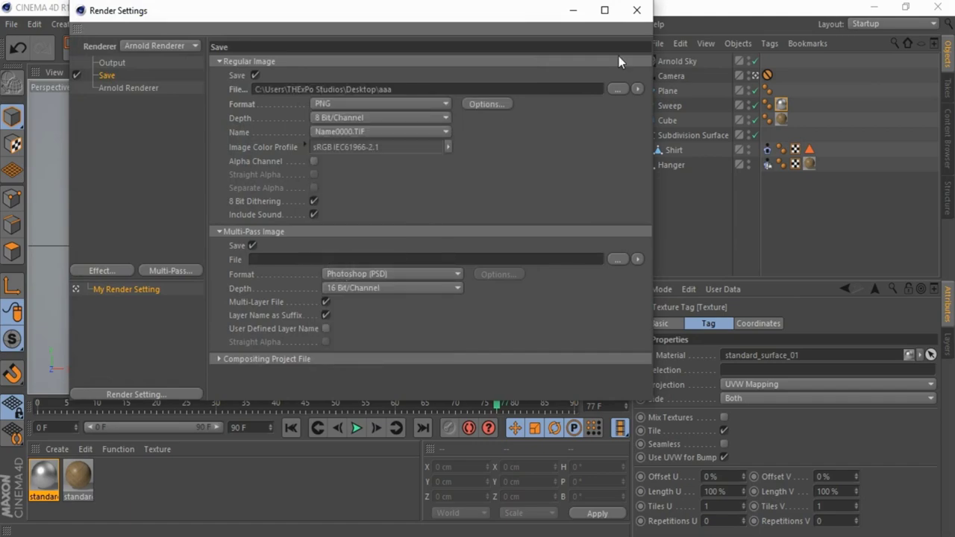
{"action": "left_click", "coordinate": [638, 12]}
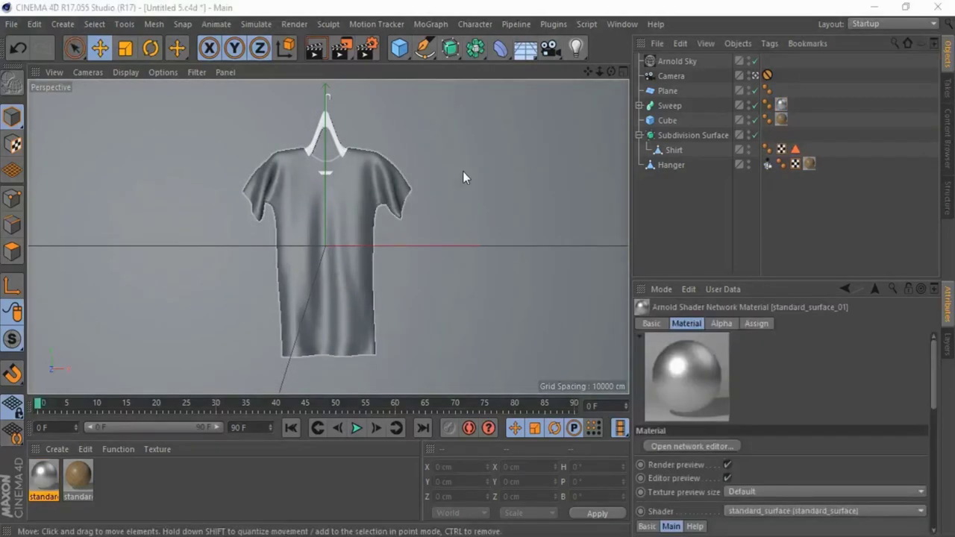
Outside the camera view, turn off the shirt's Subdivision Surface and display the shaded objects with their mesh lines.
{"action": "left_click", "coordinate": [754, 75]}
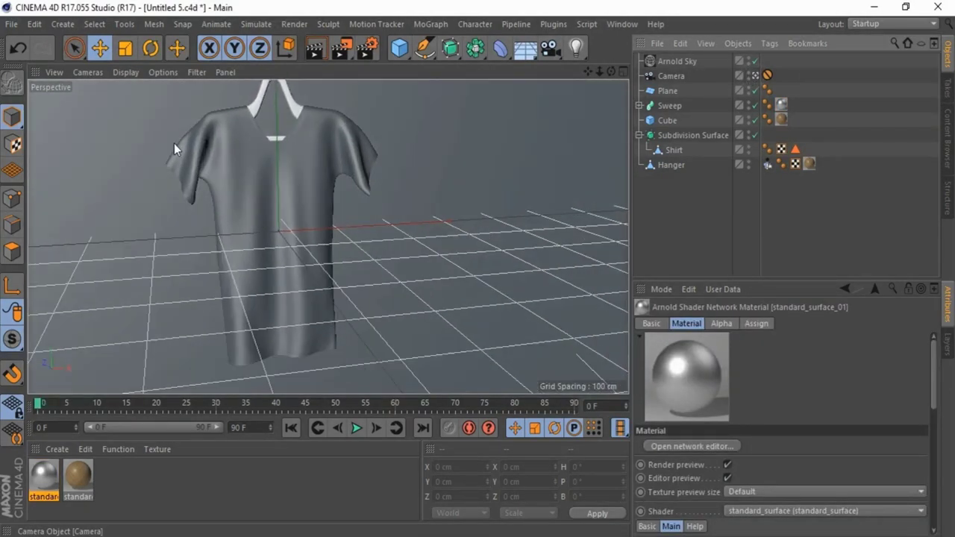
{"action": "scroll", "coordinate": [172, 143], "scroll_direction": "up", "scroll_amount": 5}
{"action": "scroll", "coordinate": [165, 164], "scroll_direction": "up", "scroll_amount": 6}
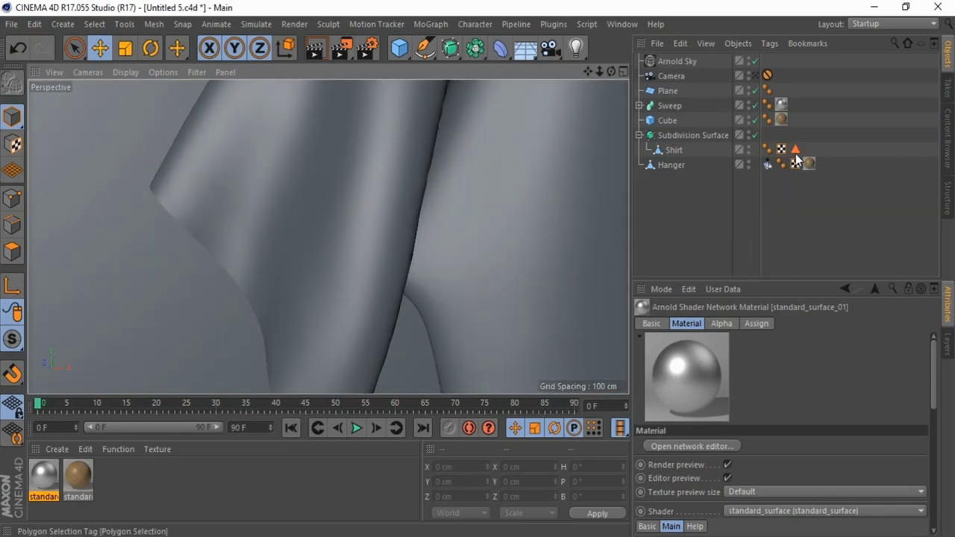
{"action": "left_click", "coordinate": [754, 135]}
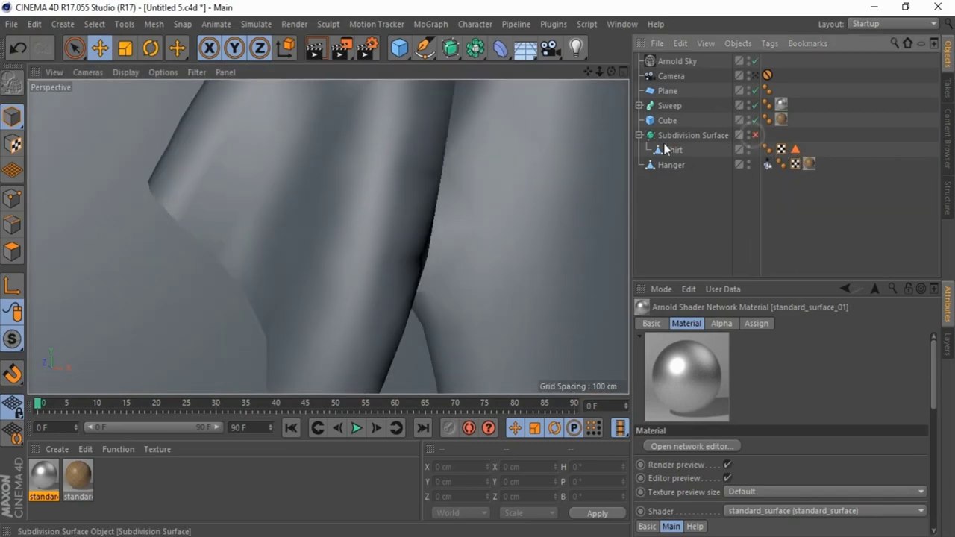
{"action": "left_click", "coordinate": [125, 73]}
{"action": "left_click", "coordinate": [145, 108]}
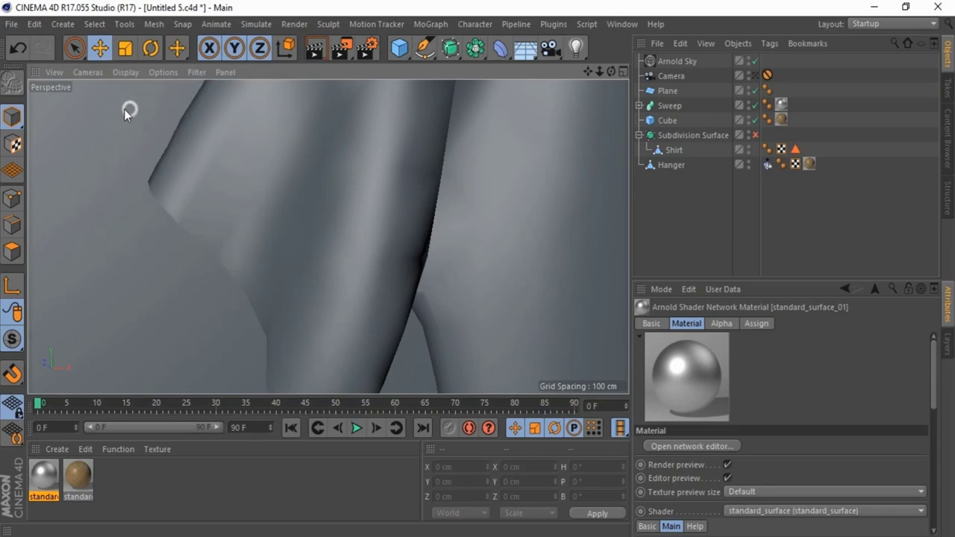
{"action": "scroll", "coordinate": [67, 210], "scroll_direction": "down", "scroll_amount": 3}
{"action": "scroll", "coordinate": [379, 212], "scroll_direction": "down", "scroll_amount": 2}
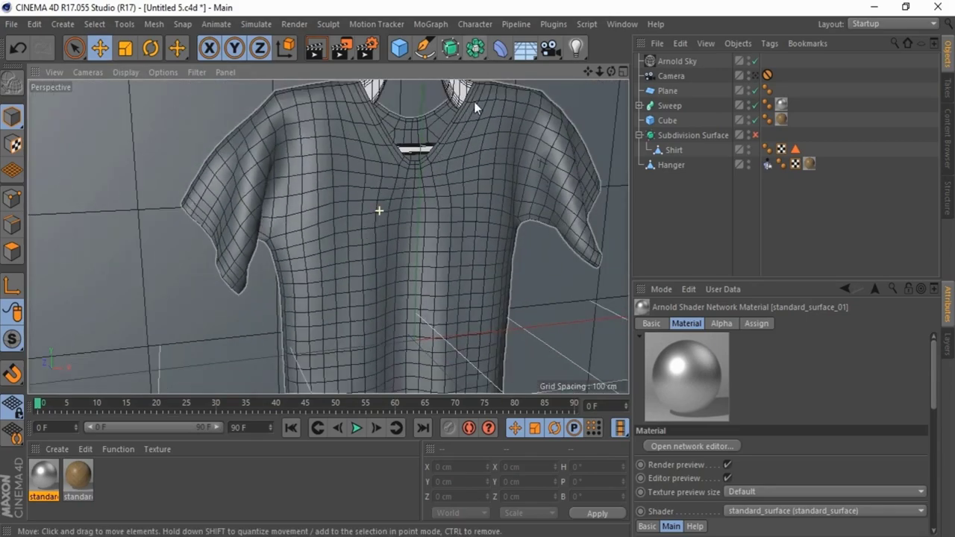
Restore the Shirt's saved polygon selection of the collar and sleeve bands, viewed closely at the shoulder.
{"action": "scroll", "coordinate": [490, 89], "scroll_direction": "up", "scroll_amount": 3}
{"action": "scroll", "coordinate": [501, 84], "scroll_direction": "up", "scroll_amount": 3}
{"action": "left_click_drag", "start_coordinate": [610, 71], "coordinate": [477, 105]}
{"action": "left_click_drag", "start_coordinate": [478, 269], "coordinate": [478, 261]}
{"action": "scroll", "coordinate": [376, 190], "scroll_direction": "up", "scroll_amount": 3}
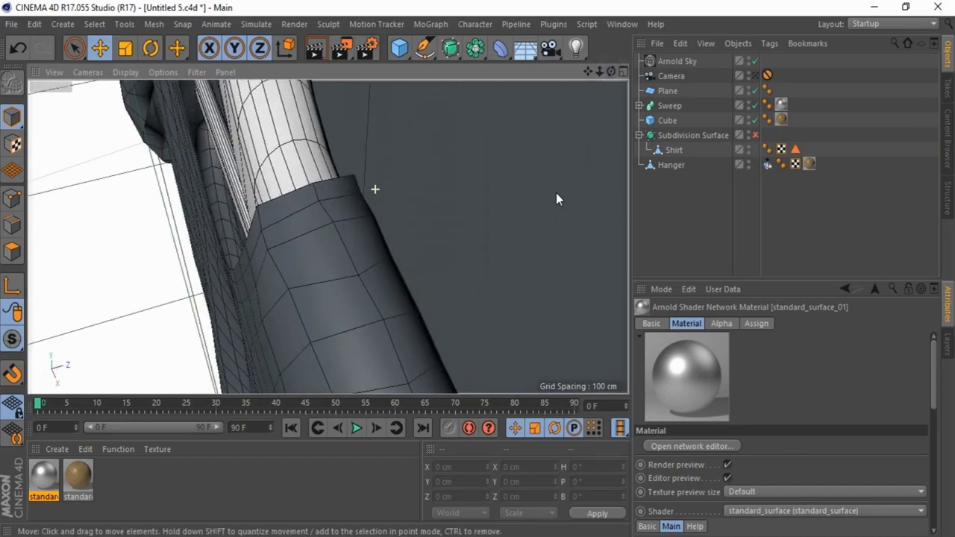
{"action": "left_click", "coordinate": [795, 150]}
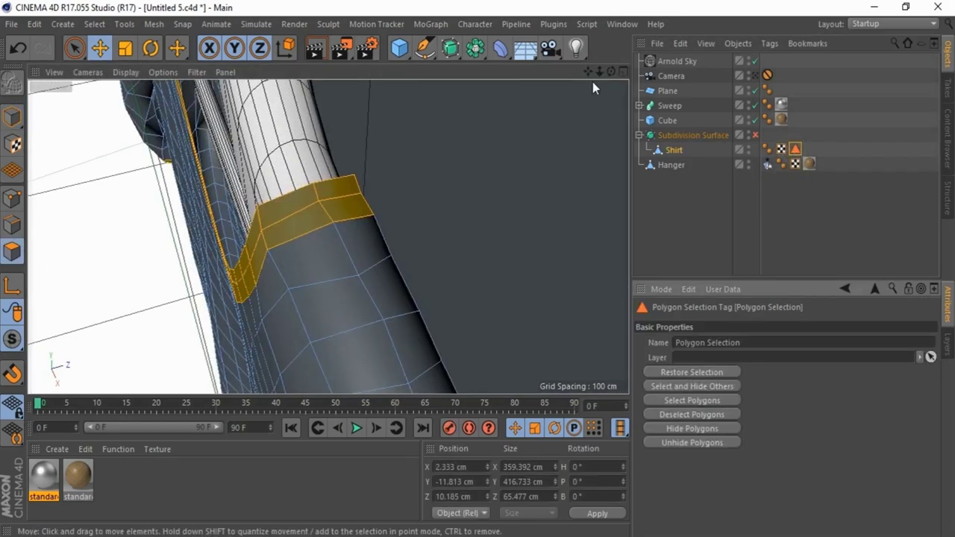
{"action": "left_click_drag", "start_coordinate": [611, 72], "coordinate": [237, 118]}
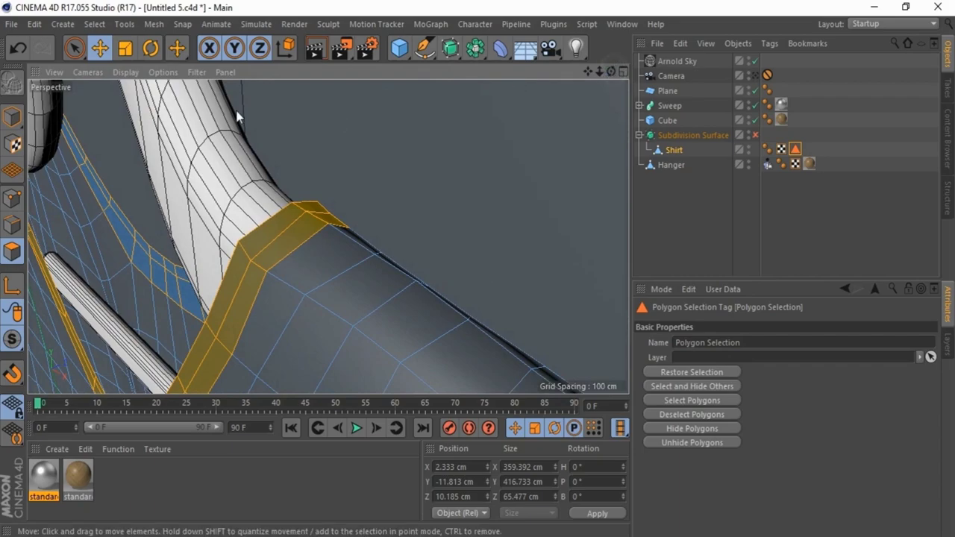
{"action": "scroll", "coordinate": [244, 123], "scroll_direction": "up", "scroll_amount": 3}
{"action": "scroll", "coordinate": [343, 130], "scroll_direction": "down", "scroll_amount": 4}
{"action": "scroll", "coordinate": [385, 187], "scroll_direction": "up", "scroll_amount": 2}
Extrude the selected collar and sleeve bands with an offset of 0.08 cm and return to Model mode with the Move tool.
{"action": "right_click", "coordinate": [462, 193]}
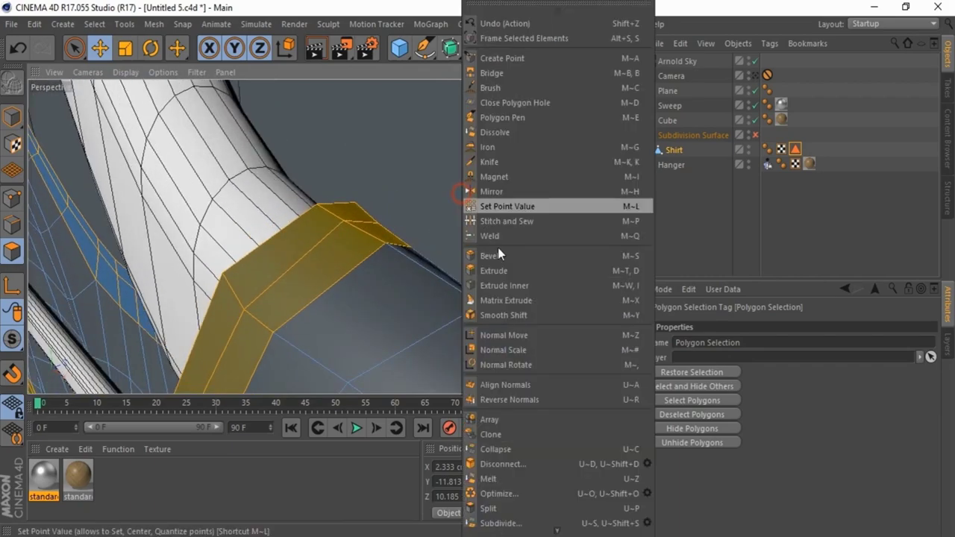
{"action": "left_click", "coordinate": [497, 271]}
{"action": "scroll", "coordinate": [471, 272], "scroll_direction": "up", "scroll_amount": 2}
{"action": "left_click_drag", "start_coordinate": [471, 273], "coordinate": [467, 246]}
{"action": "scroll", "coordinate": [347, 192], "scroll_direction": "down", "scroll_amount": 5}
{"action": "scroll", "coordinate": [349, 192], "scroll_direction": "down", "scroll_amount": 6}
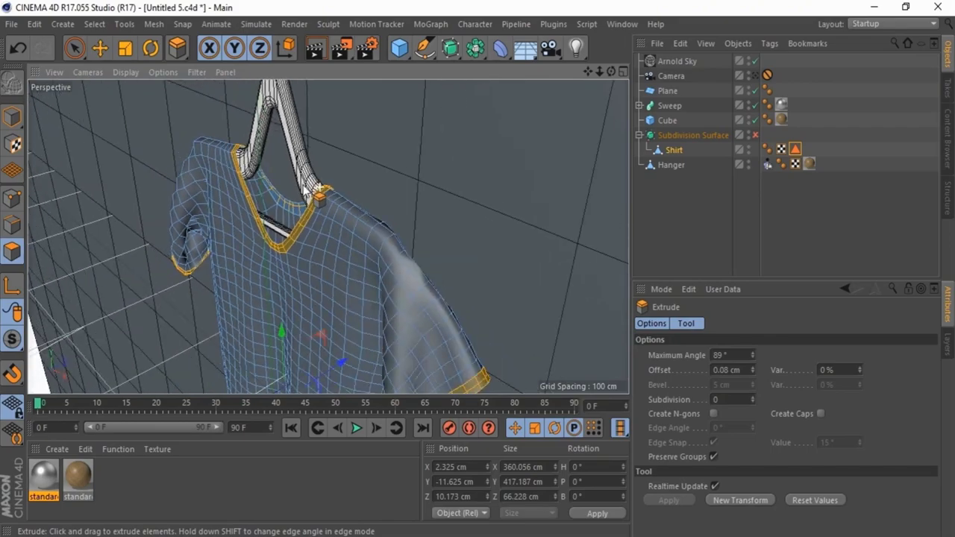
{"action": "scroll", "coordinate": [276, 197], "scroll_direction": "up", "scroll_amount": 3}
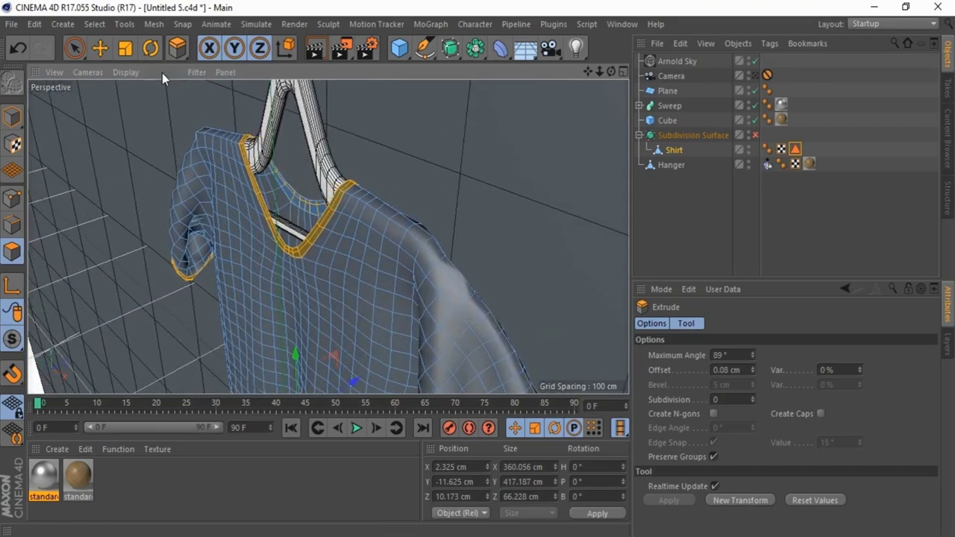
{"action": "left_click", "coordinate": [99, 48]}
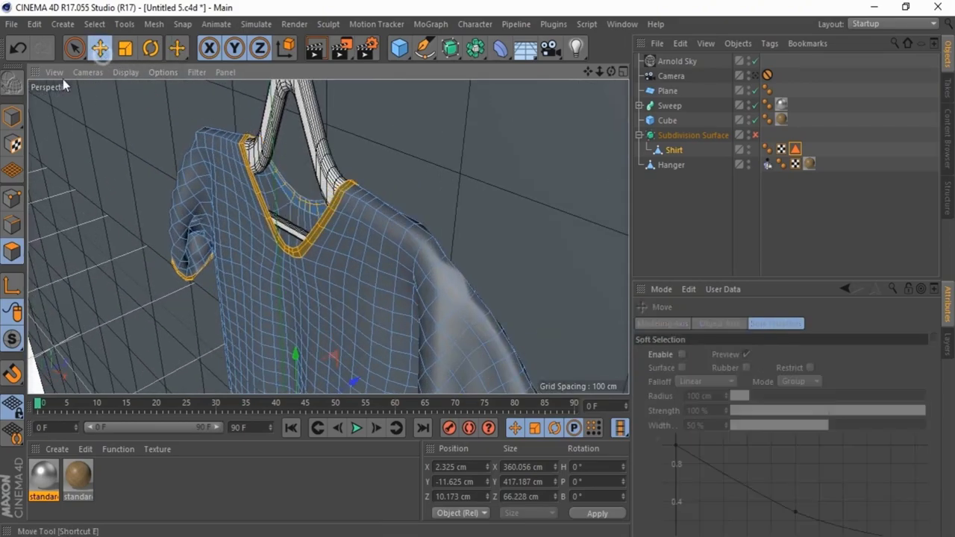
{"action": "left_click", "coordinate": [13, 115]}
Examine the raised edge of the extruded collar band and the sleeves from several distances and angles.
{"action": "left_click", "coordinate": [406, 174]}
{"action": "scroll", "coordinate": [329, 207], "scroll_direction": "up", "scroll_amount": 5}
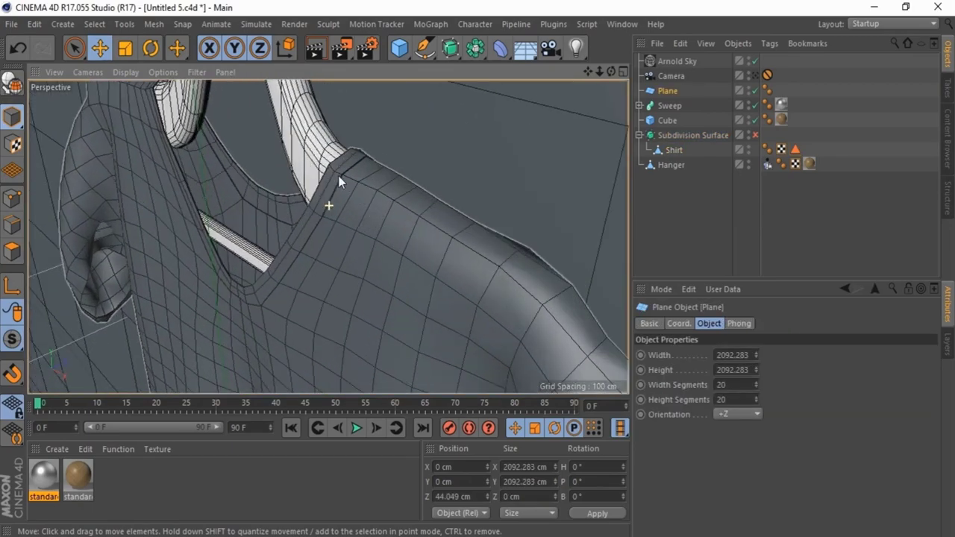
{"action": "scroll", "coordinate": [338, 177], "scroll_direction": "up", "scroll_amount": 5}
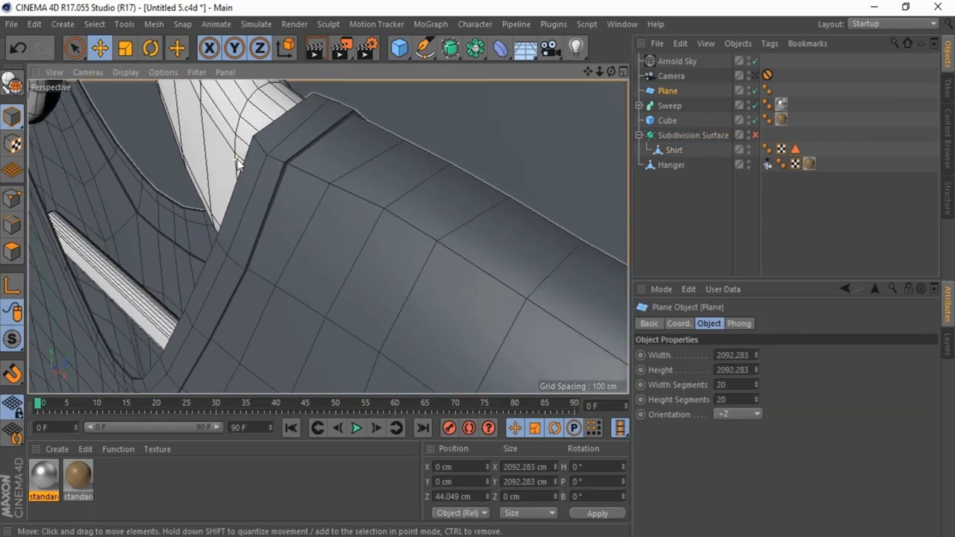
{"action": "scroll", "coordinate": [238, 165], "scroll_direction": "down", "scroll_amount": 6}
{"action": "scroll", "coordinate": [392, 314], "scroll_direction": "up", "scroll_amount": 4}
{"action": "left_click_drag", "start_coordinate": [612, 73], "coordinate": [478, 269]}
{"action": "scroll", "coordinate": [547, 220], "scroll_direction": "down", "scroll_amount": 3}
{"action": "scroll", "coordinate": [536, 276], "scroll_direction": "down", "scroll_amount": 8}
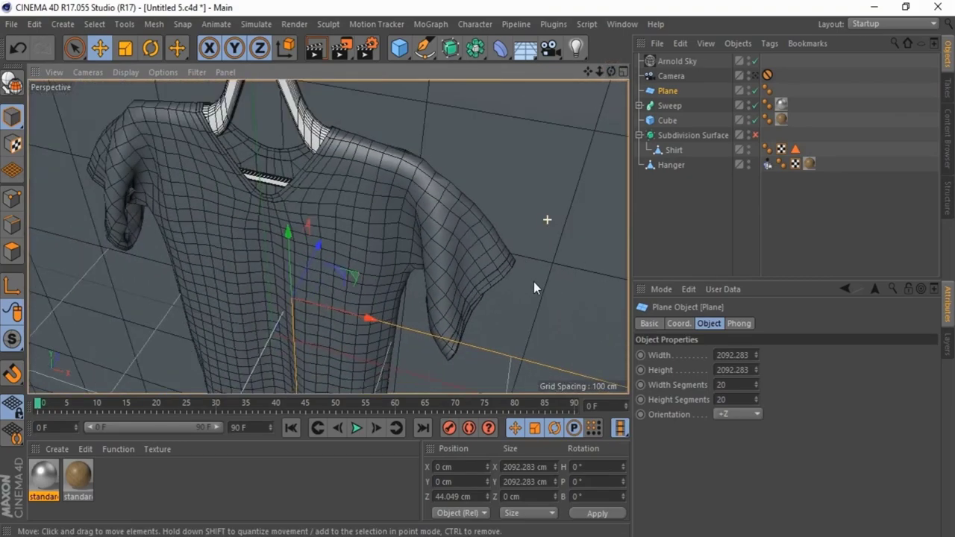
Look through the Camera, turn the shirt's Subdivision Surface back on and clear the selection.
{"action": "left_click", "coordinate": [756, 75]}
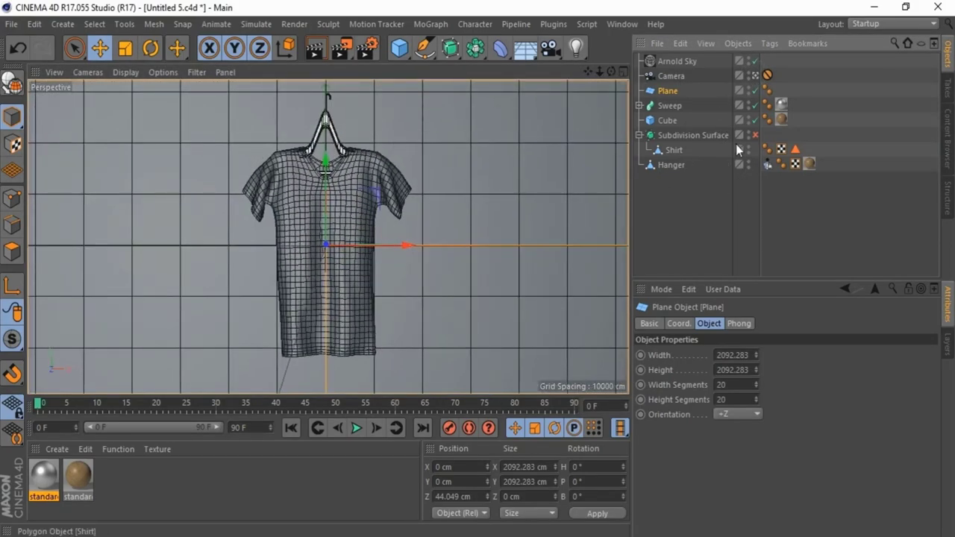
{"action": "left_click", "coordinate": [755, 135]}
{"action": "left_click", "coordinate": [738, 179]}
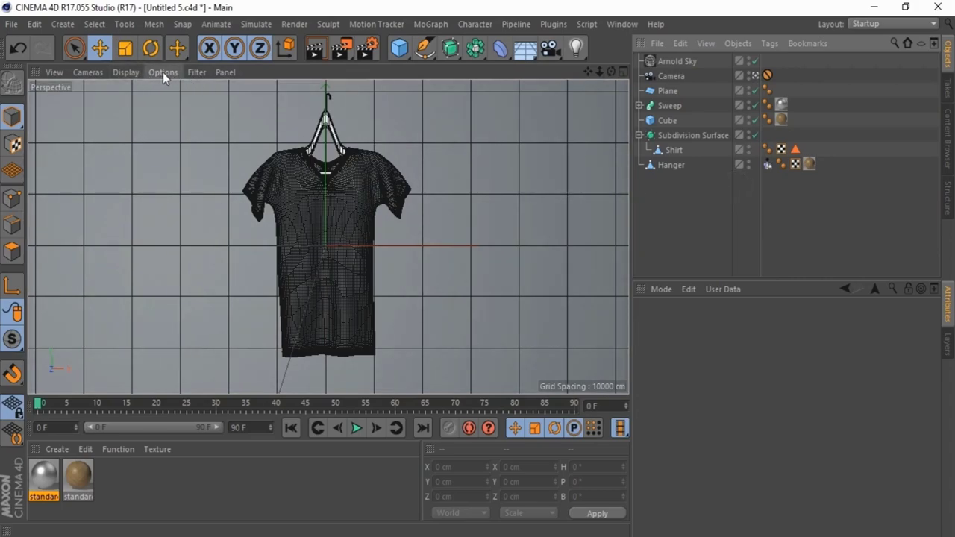
Leave the camera view and examine the smoothed collar band and the hanger mesh around the neckline up close.
{"action": "left_click", "coordinate": [756, 77]}
{"action": "middle_click_drag", "start_coordinate": [352, 97], "coordinate": [363, 149], "text": "alt"}
{"action": "scroll", "coordinate": [384, 209], "scroll_direction": "up", "scroll_amount": 6}
{"action": "scroll", "coordinate": [388, 207], "scroll_direction": "up", "scroll_amount": 5}
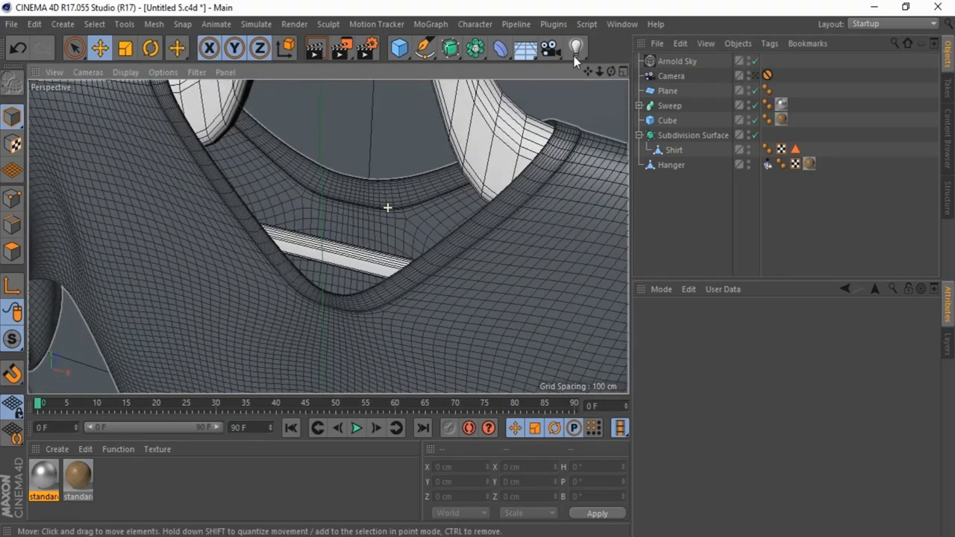
{"action": "left_click_drag", "start_coordinate": [478, 268], "coordinate": [611, 72]}
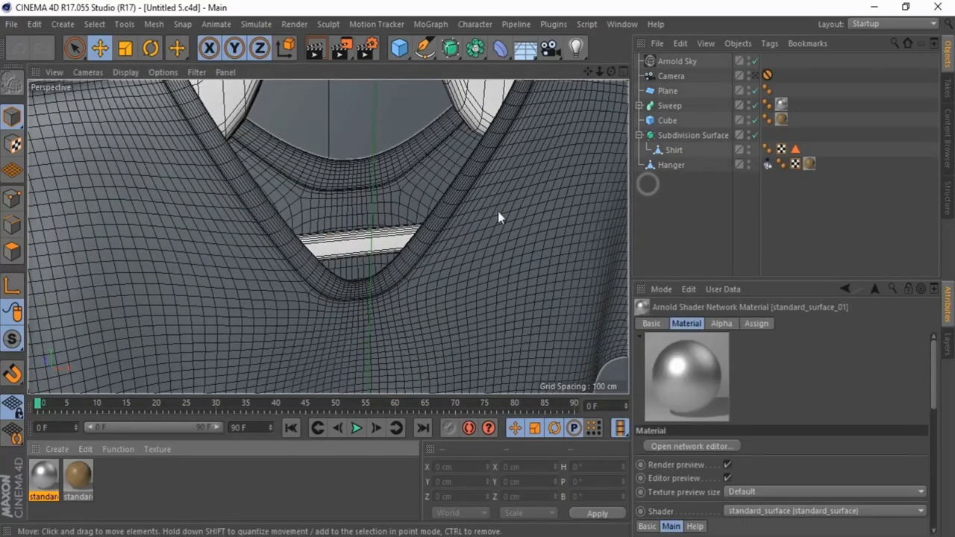
{"action": "scroll", "coordinate": [420, 283], "scroll_direction": "down", "scroll_amount": 3}
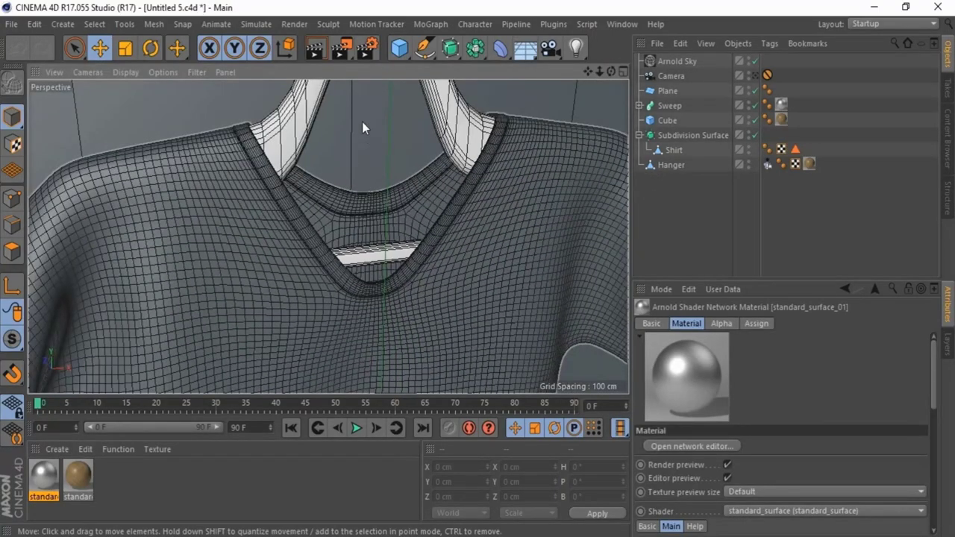
{"action": "right_click_drag", "start_coordinate": [364, 128], "coordinate": [380, 89], "text": "alt"}
Add a Subdivision Surface with the Hanger as its child, and return to the Camera view.
{"action": "left_click", "coordinate": [450, 48]}
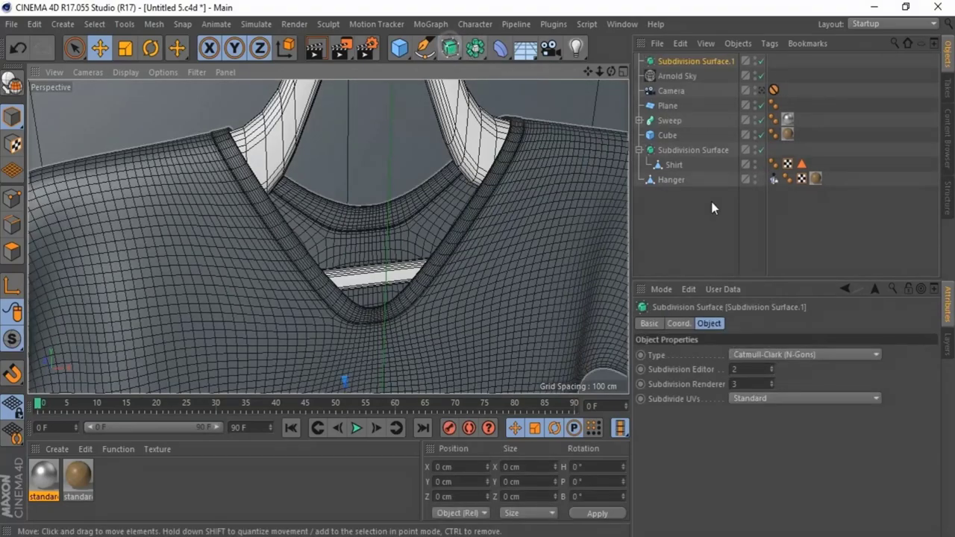
{"action": "left_click_drag", "start_coordinate": [670, 182], "coordinate": [692, 59]}
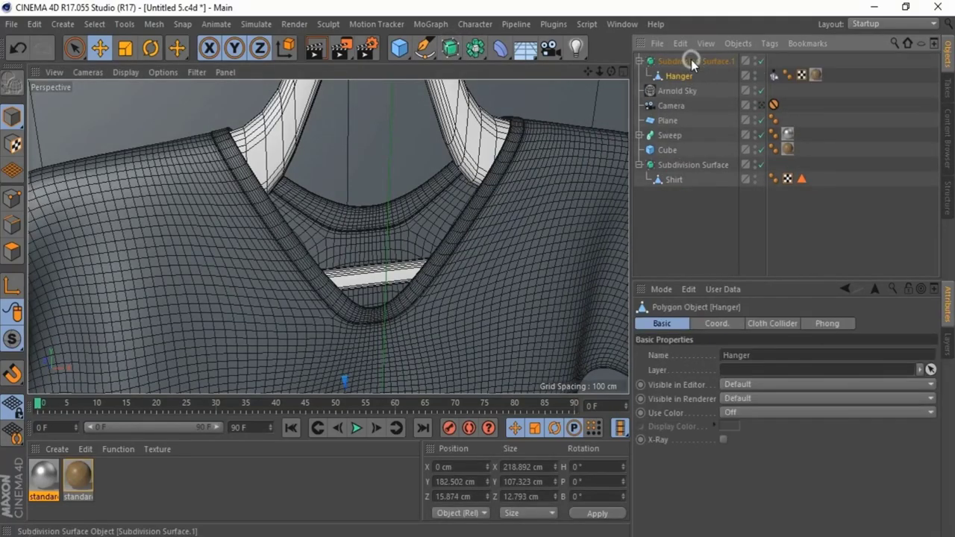
{"action": "left_click", "coordinate": [723, 237]}
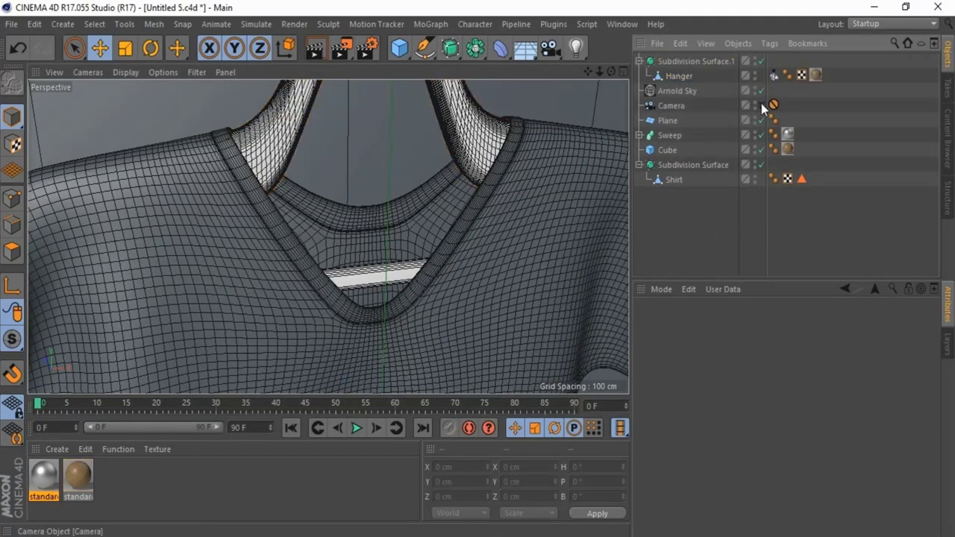
{"action": "left_click", "coordinate": [763, 107]}
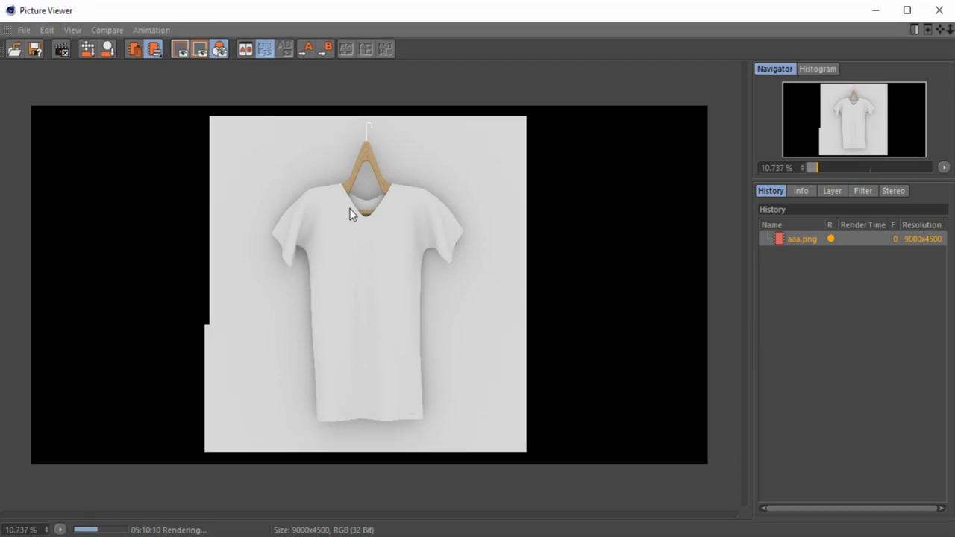
Examine the T-shirt's neckline, sleeves and hanger up close in the aaa.png render.
{"action": "scroll", "coordinate": [352, 209], "scroll_direction": "up", "scroll_amount": 3}
{"action": "scroll", "coordinate": [347, 138], "scroll_direction": "up", "scroll_amount": 1}
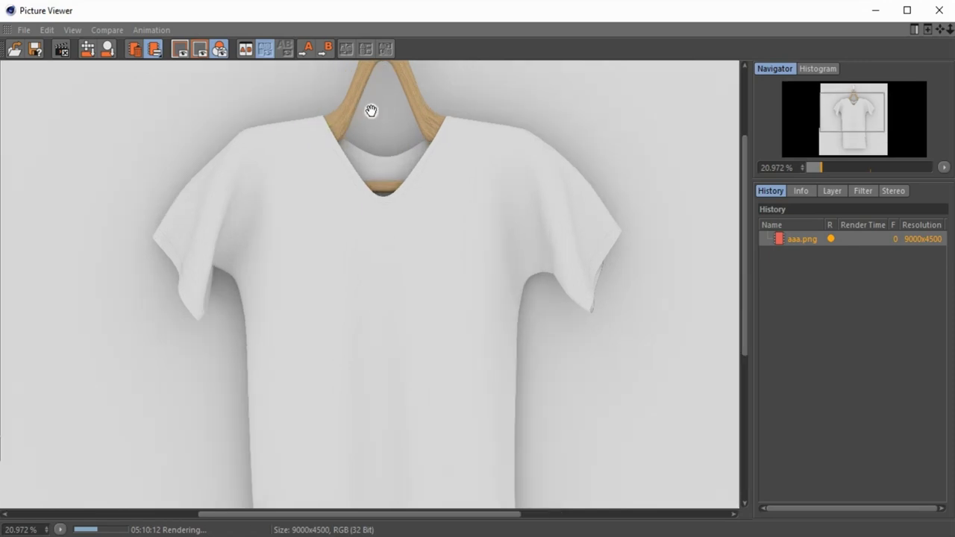
{"action": "scroll", "coordinate": [359, 173], "scroll_direction": "up", "scroll_amount": 1}
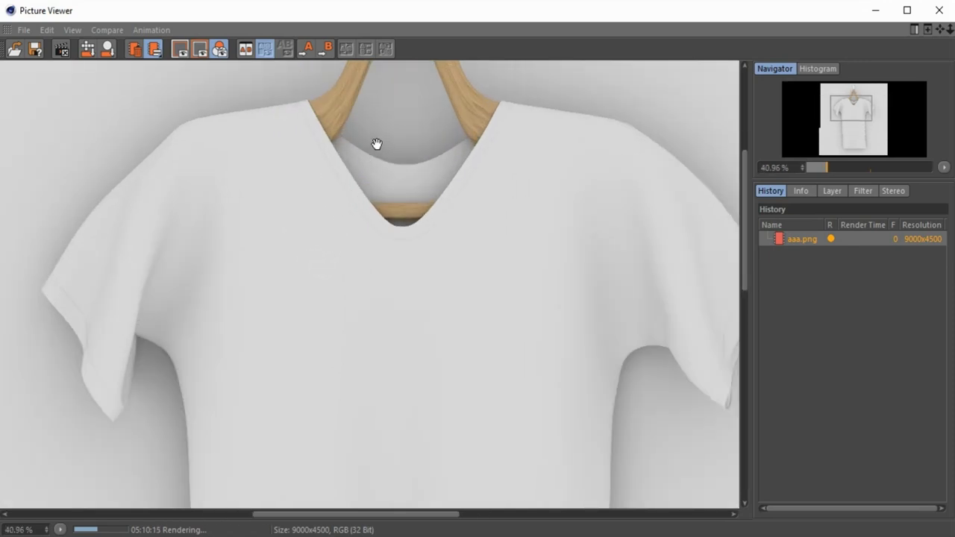
{"action": "left_click_drag", "start_coordinate": [367, 194], "coordinate": [340, 272]}
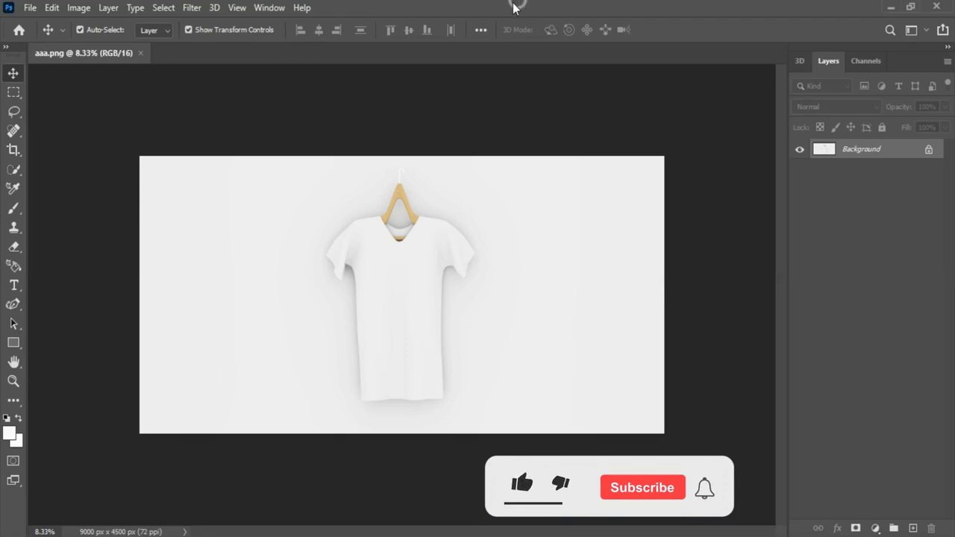
Switch to Photoshop, where aaa.png is open, and select the white T-shirt with the Quick Selection tool.
{"action": "scroll", "coordinate": [357, 253], "scroll_direction": "up", "scroll_amount": 1, "text": "alt"}
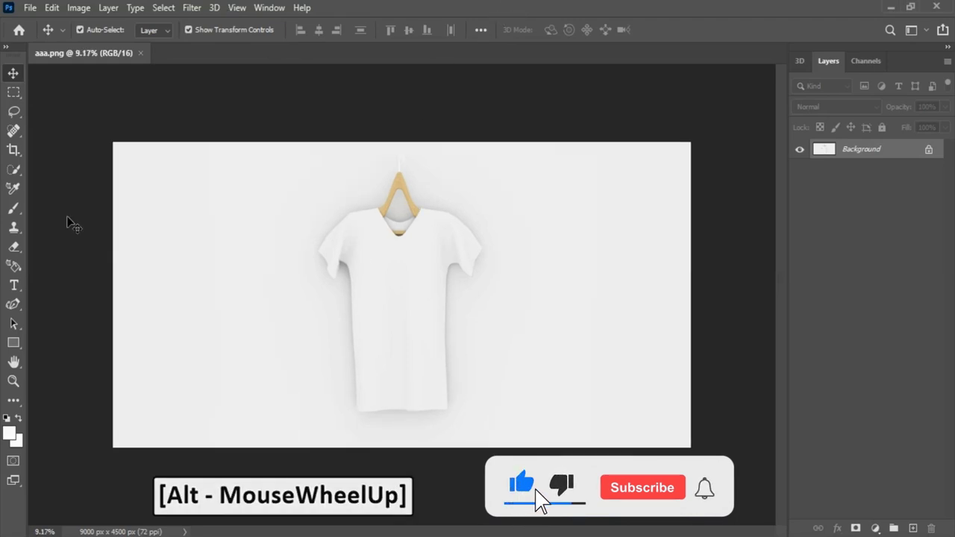
{"action": "left_click", "coordinate": [13, 208]}
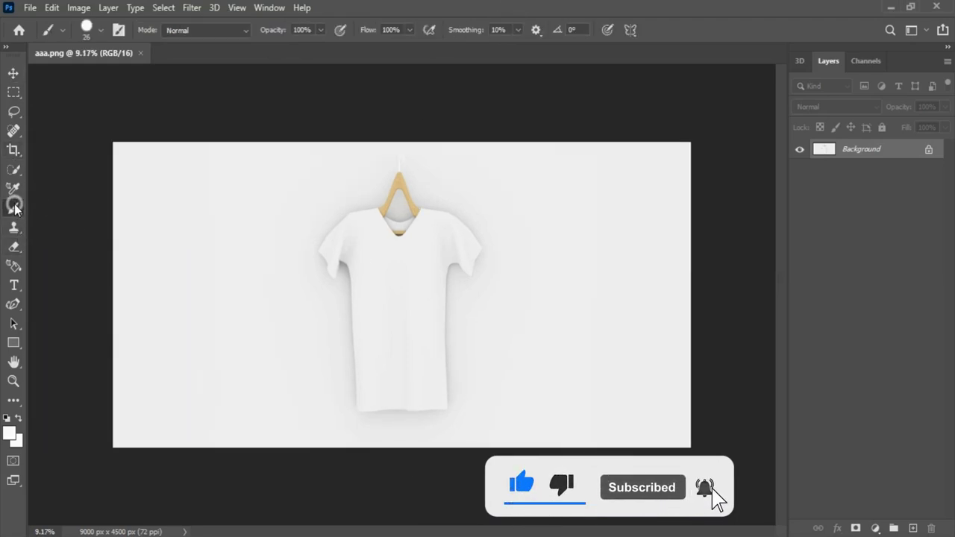
{"action": "left_click", "coordinate": [13, 169]}
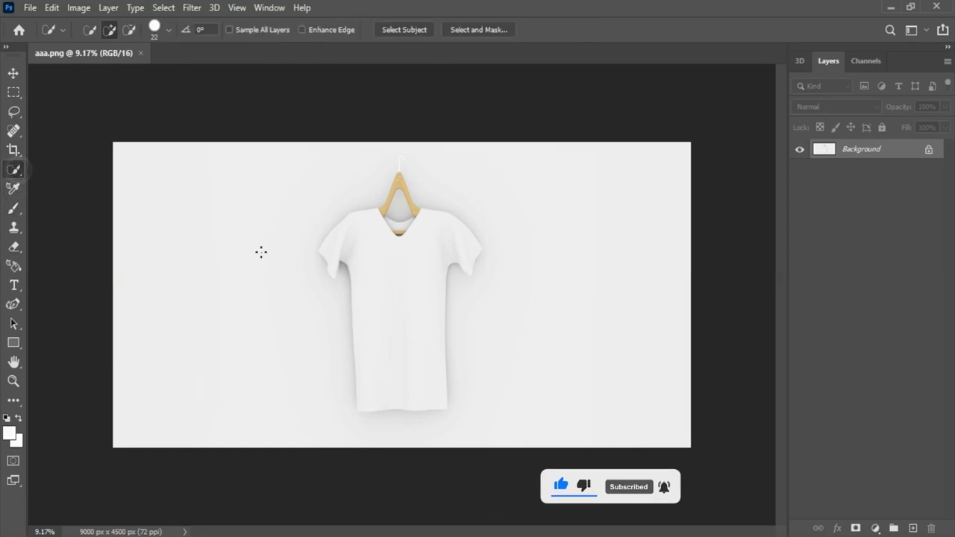
{"action": "scroll", "coordinate": [321, 255], "scroll_direction": "up", "scroll_amount": 4, "text": "alt"}
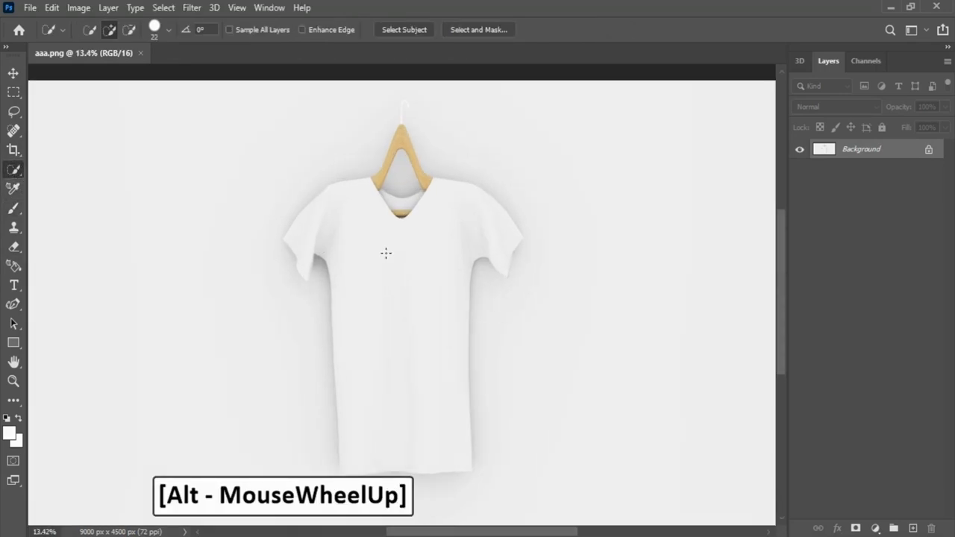
{"action": "mouse_move", "coordinate": [326, 212]}
{"action": "left_mouse_down"}
{"action": "mouse_move", "coordinate": [371, 254]}
{"action": "mouse_move", "coordinate": [418, 378]}
{"action": "mouse_move", "coordinate": [423, 456]}
{"action": "mouse_move", "coordinate": [353, 266]}
{"action": "mouse_move", "coordinate": [273, 267]}
{"action": "mouse_move", "coordinate": [305, 273]}
{"action": "left_mouse_up"}
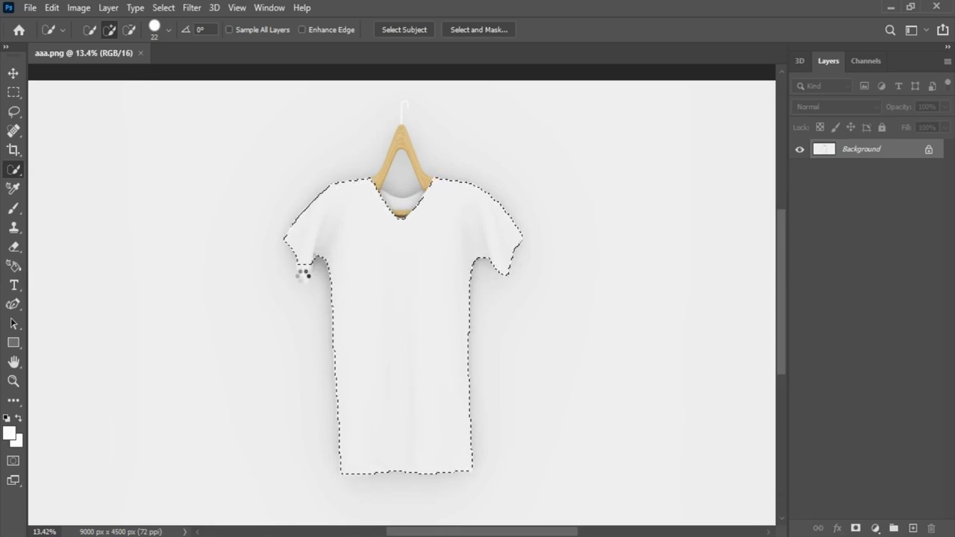
Extend the T-shirt selection to include the lower tips of both sleeves.
{"action": "scroll", "coordinate": [305, 267], "scroll_direction": "up", "scroll_amount": 5, "text": "alt"}
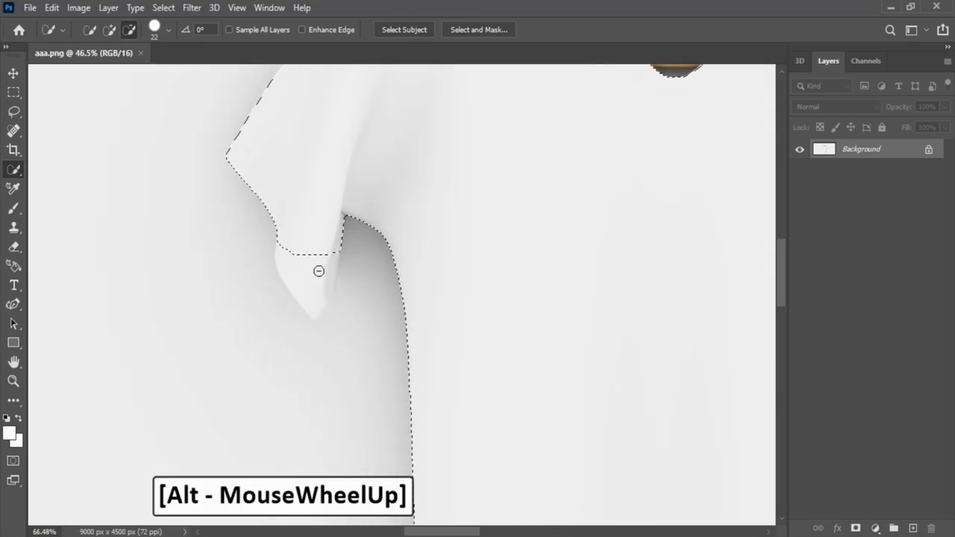
{"action": "mouse_move", "coordinate": [323, 309]}
{"action": "left_mouse_down"}
{"action": "mouse_move", "coordinate": [331, 301]}
{"action": "mouse_move", "coordinate": [317, 328]}
{"action": "left_mouse_up"}
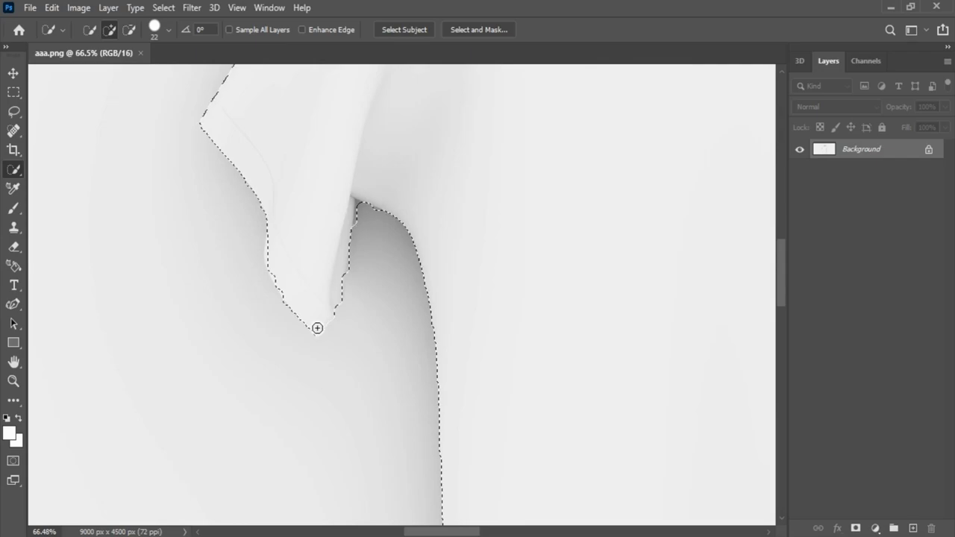
{"action": "scroll", "coordinate": [229, 233], "scroll_direction": "down", "scroll_amount": 3, "text": "alt"}
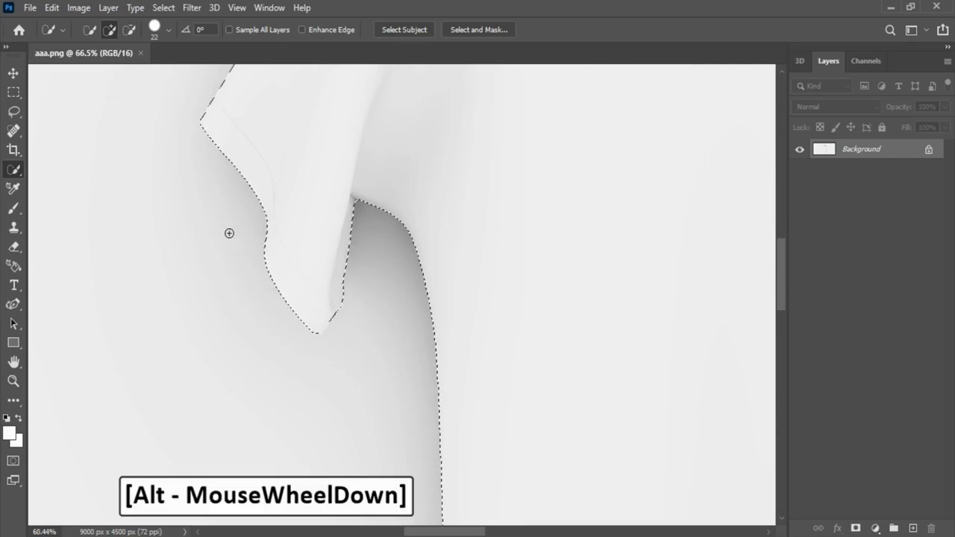
{"action": "scroll", "coordinate": [229, 233], "scroll_direction": "down", "scroll_amount": 1, "text": "alt"}
{"action": "scroll", "coordinate": [529, 197], "scroll_direction": "down", "scroll_amount": 5}
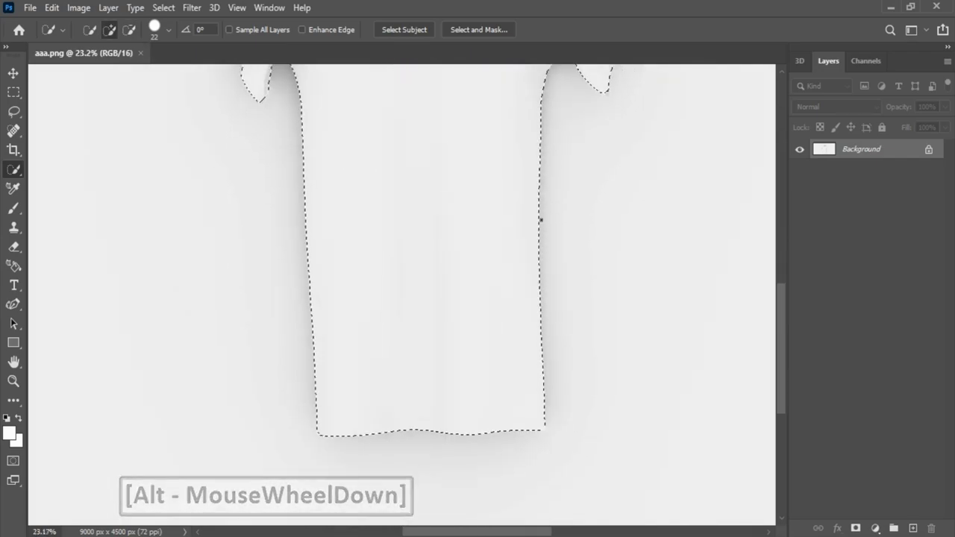
{"action": "scroll", "coordinate": [672, 209], "scroll_direction": "up", "scroll_amount": 5}
{"action": "scroll", "coordinate": [615, 212], "scroll_direction": "up", "scroll_amount": 7, "text": "alt"}
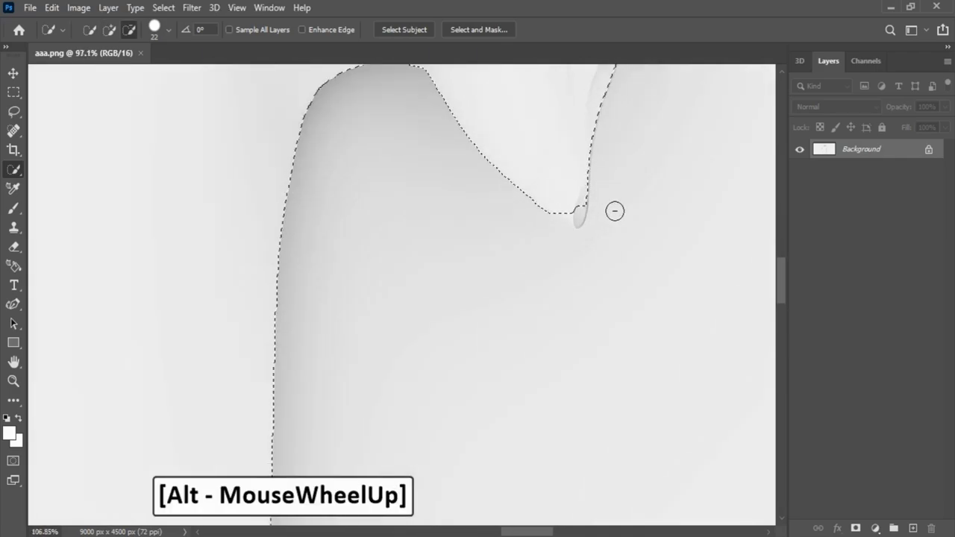
{"action": "left_click_drag", "start_coordinate": [574, 216], "coordinate": [586, 224]}
{"action": "scroll", "coordinate": [610, 292], "scroll_direction": "down", "scroll_amount": 7, "text": "alt"}
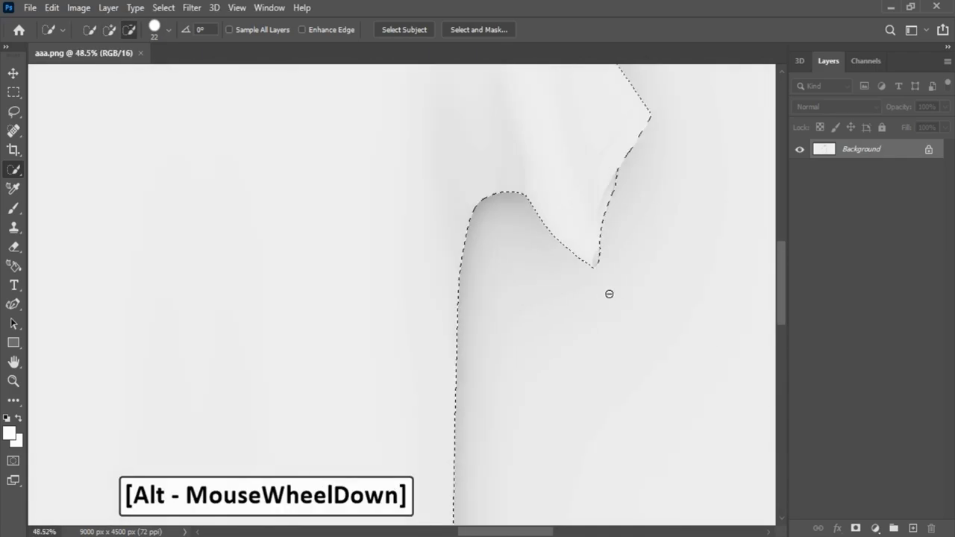
Add the inner back of the collar to the selection and subtract the wooden hanger bar inside the neckline.
{"action": "scroll", "coordinate": [406, 117], "scroll_direction": "up", "scroll_amount": 1, "text": "alt"}
{"action": "scroll", "coordinate": [406, 116], "scroll_direction": "up", "scroll_amount": 6, "text": "alt"}
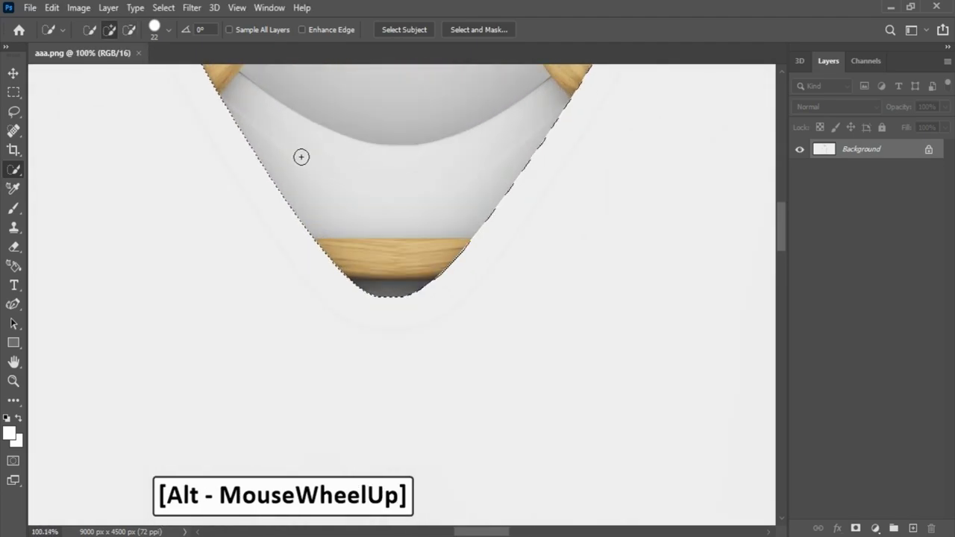
{"action": "left_click", "coordinate": [461, 176]}
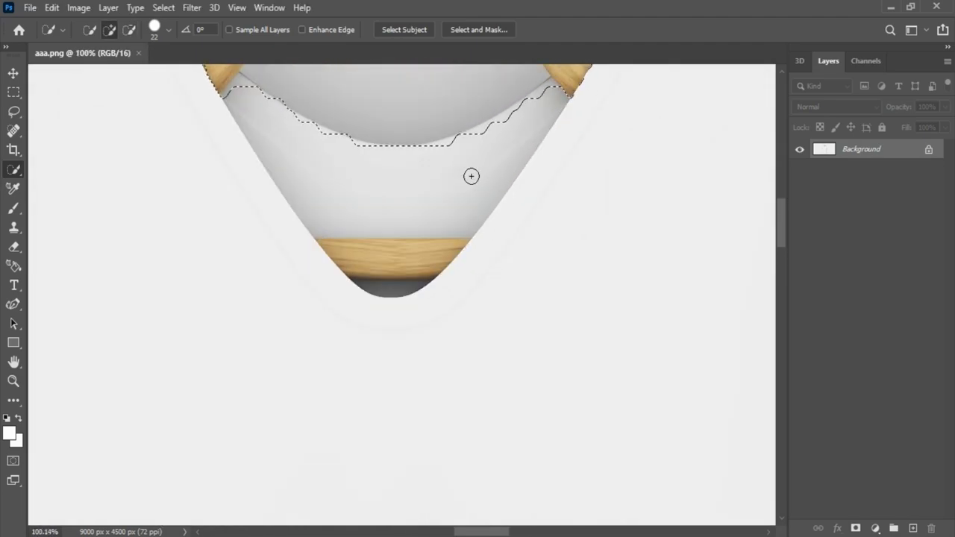
{"action": "scroll", "coordinate": [483, 178], "scroll_direction": "up", "scroll_amount": 3}
{"action": "key", "text": "alt"}
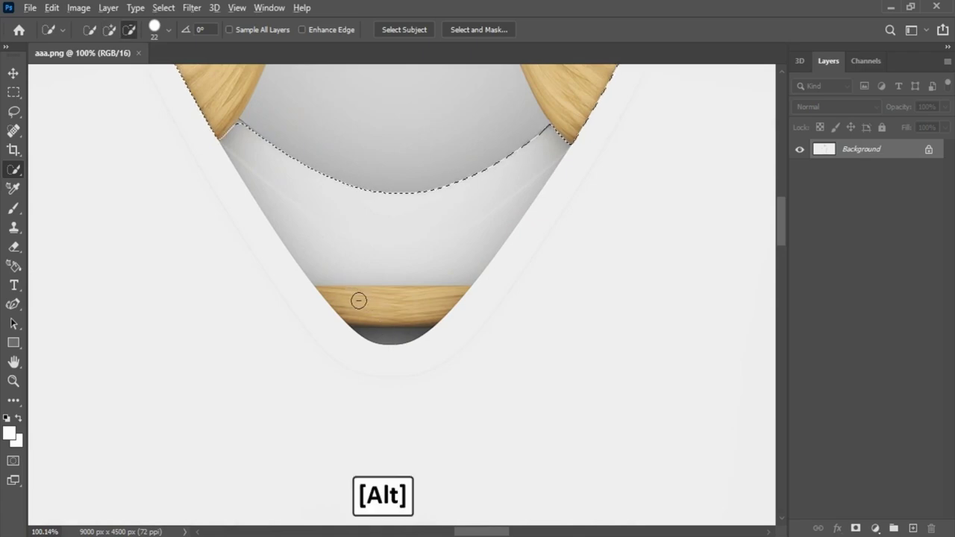
{"action": "left_click_drag", "start_coordinate": [348, 304], "coordinate": [428, 309], "text": "alt"}
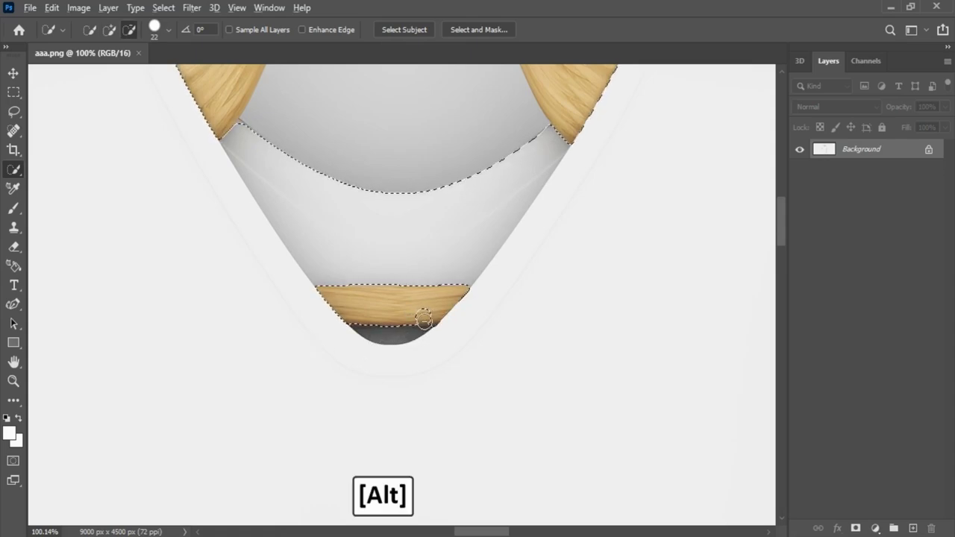
{"action": "left_click", "coordinate": [422, 320], "text": "alt"}
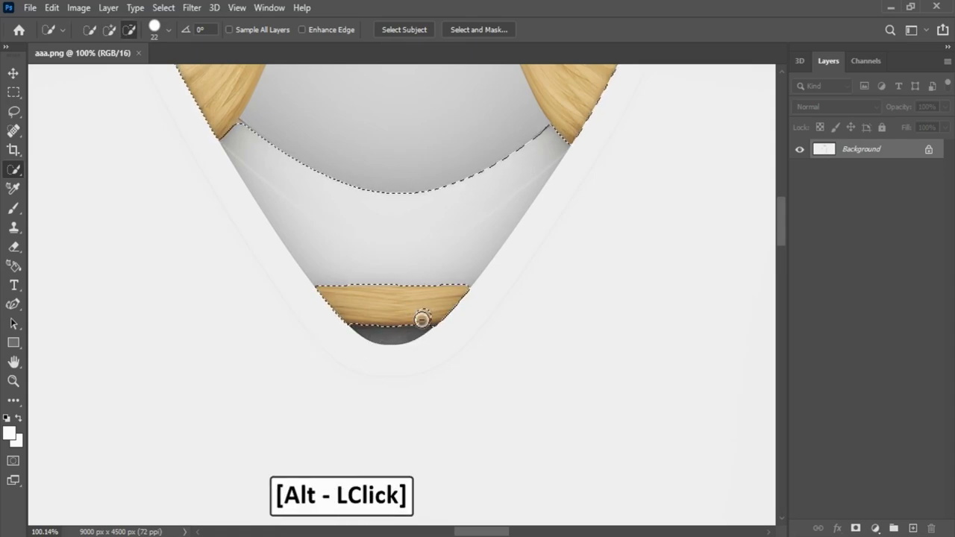
{"action": "left_click", "coordinate": [404, 341], "text": "alt"}
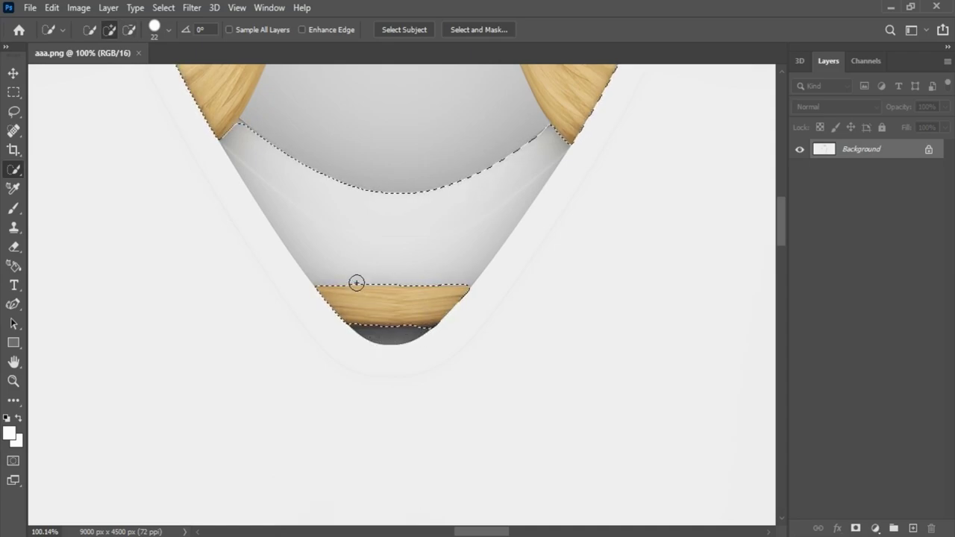
Copy the selected T-shirt onto a new layer above the Background.
{"action": "scroll", "coordinate": [357, 281], "scroll_direction": "down", "scroll_amount": 5, "text": "alt"}
{"action": "scroll", "coordinate": [580, 273], "scroll_direction": "down", "scroll_amount": 2, "text": "alt"}
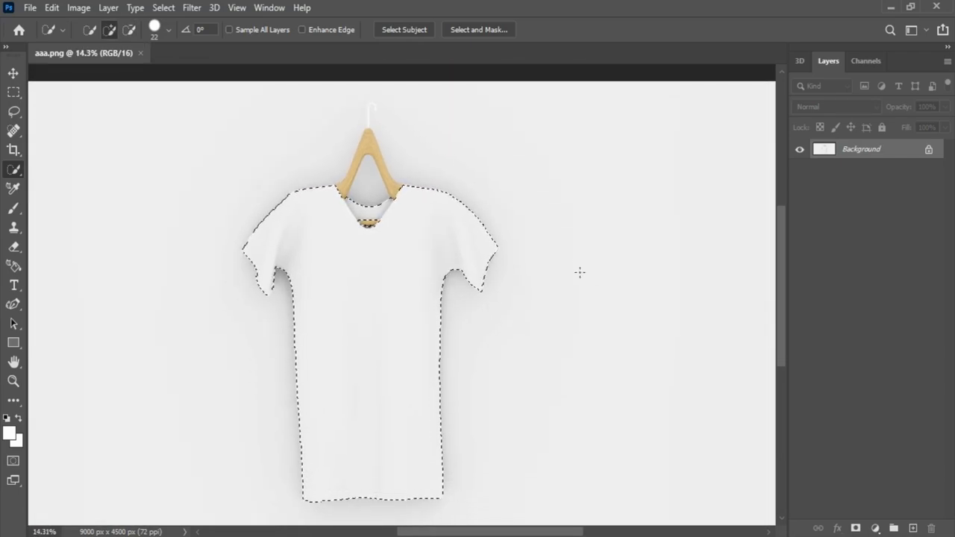
{"action": "key", "text": "ctrl+c"}
{"action": "key", "text": "ctrl+v"}
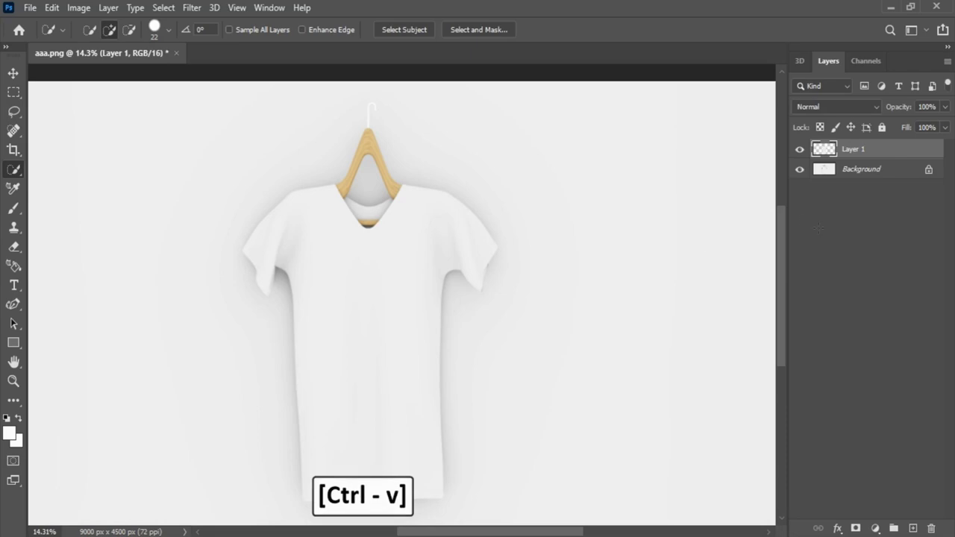
{"action": "left_click", "coordinate": [800, 170]}
{"action": "left_click", "coordinate": [800, 170]}
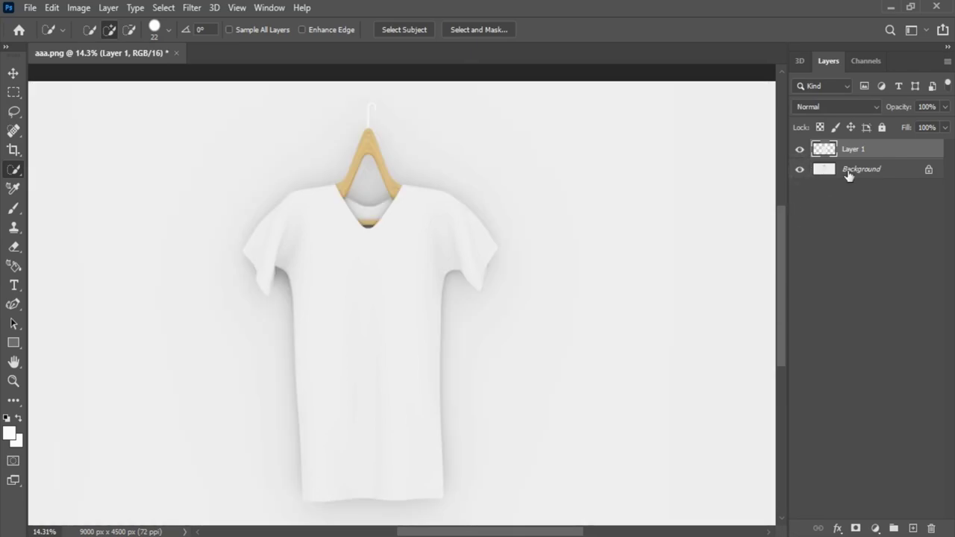
Rename the pasted T-shirt layer as Tshirt.
{"action": "left_click", "coordinate": [853, 174]}
{"action": "double_click", "coordinate": [853, 149]}
{"action": "left_click", "coordinate": [849, 224]}
On the Background layer, select the wooden hanger frame above the collar and the wooden bar inside the neckline.
{"action": "left_click", "coordinate": [859, 170]}
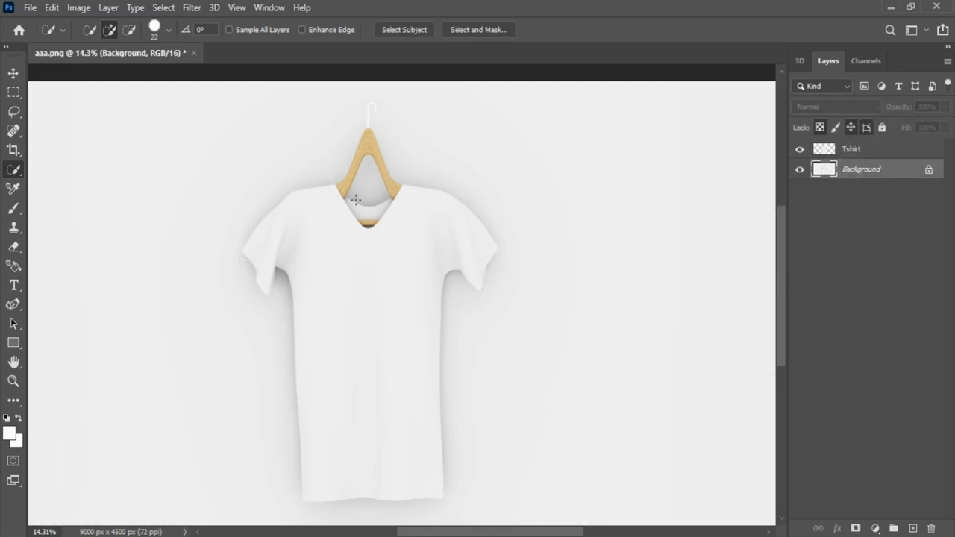
{"action": "scroll", "coordinate": [369, 198], "scroll_direction": "up", "scroll_amount": 5, "text": "alt"}
{"action": "left_click_drag", "start_coordinate": [359, 150], "coordinate": [279, 303]}
{"action": "left_click_drag", "start_coordinate": [456, 277], "coordinate": [485, 358]}
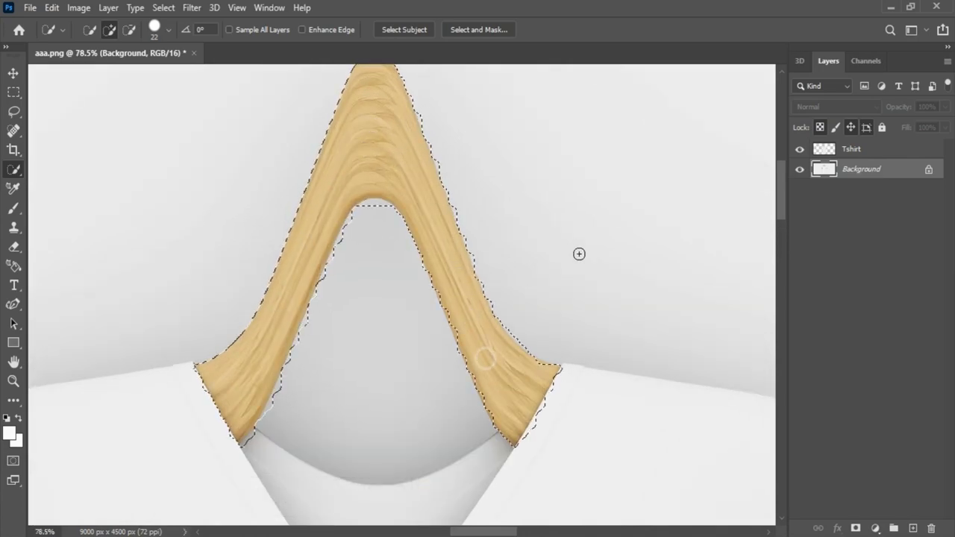
{"action": "scroll", "coordinate": [564, 268], "scroll_direction": "down", "scroll_amount": 5}
{"action": "scroll", "coordinate": [356, 367], "scroll_direction": "up", "scroll_amount": 1}
{"action": "scroll", "coordinate": [356, 383], "scroll_direction": "up", "scroll_amount": 5, "text": "alt"}
{"action": "left_click_drag", "start_coordinate": [358, 301], "coordinate": [406, 284]}
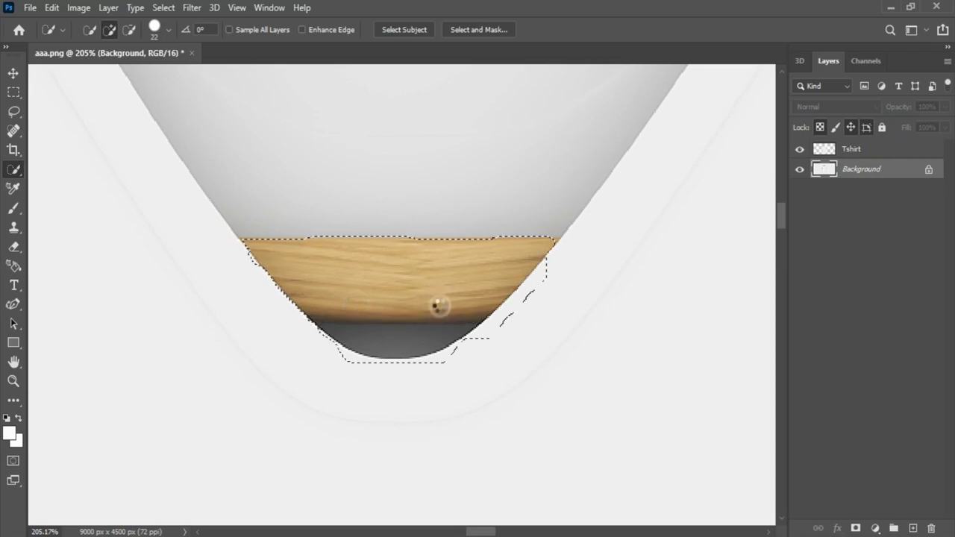
Subtract the dark gap beneath the wooden bar from the hanger selection.
{"action": "left_click_drag", "start_coordinate": [403, 347], "coordinate": [356, 356], "text": "alt"}
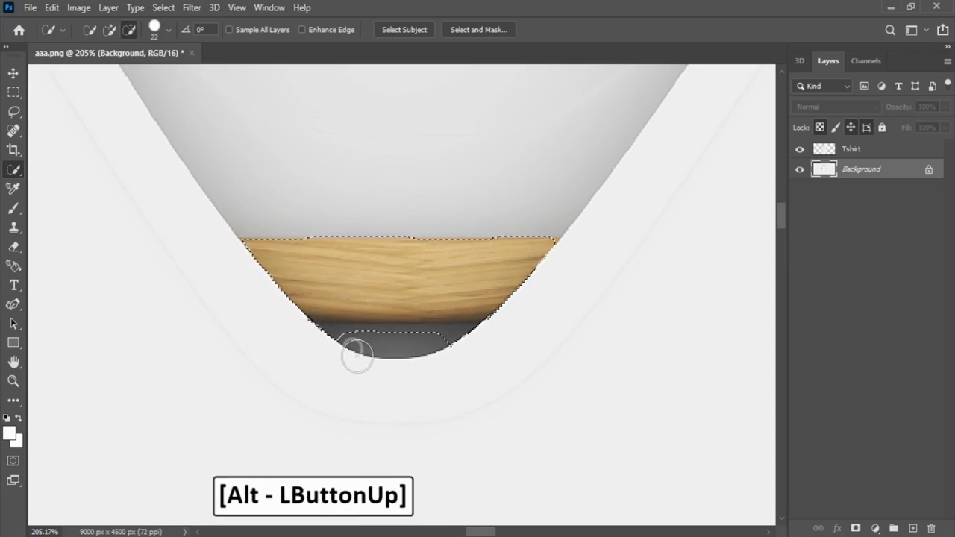
{"action": "left_click", "coordinate": [446, 340], "text": "alt"}
{"action": "left_click", "coordinate": [462, 344], "text": "alt"}
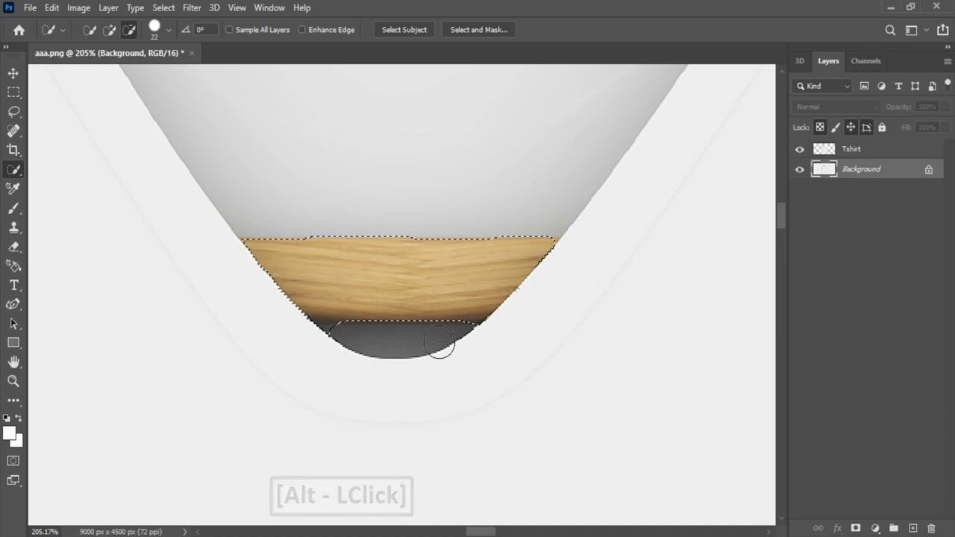
{"action": "left_click", "coordinate": [327, 341], "text": "alt"}
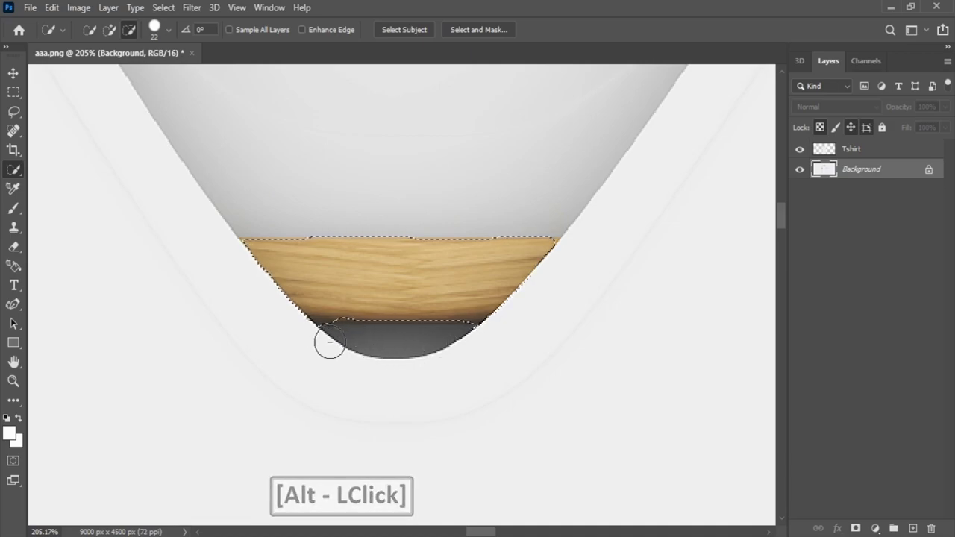
{"action": "left_click", "coordinate": [476, 341], "text": "alt"}
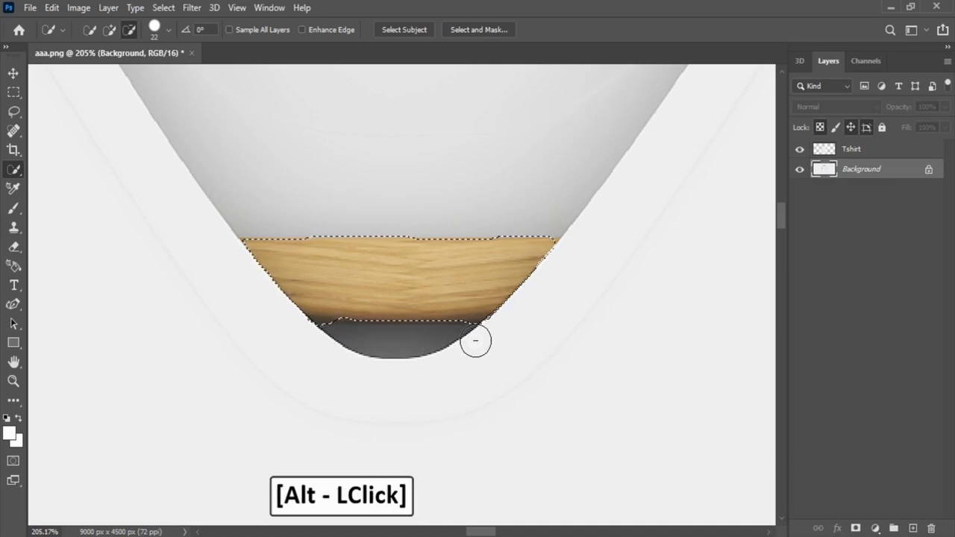
{"action": "left_click", "coordinate": [320, 336], "text": "alt"}
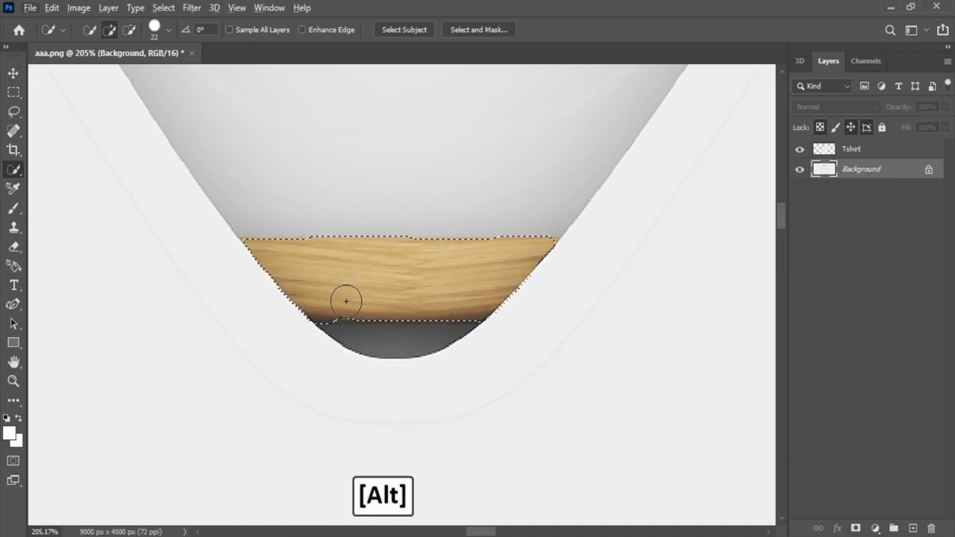
Copy the selected wooden hanger onto a new layer below Tshirt and hide the Background layer.
{"action": "scroll", "coordinate": [404, 348], "scroll_direction": "down", "scroll_amount": 2, "text": "alt"}
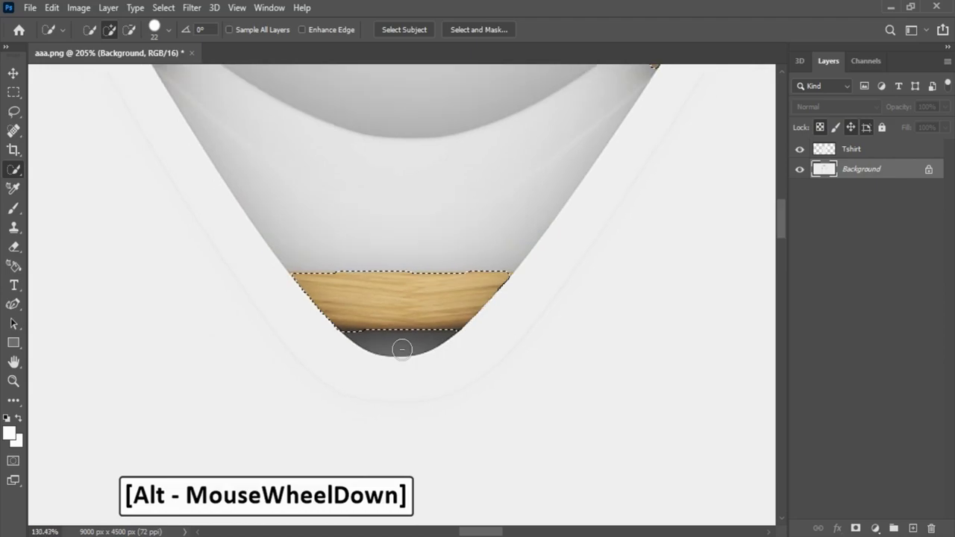
{"action": "scroll", "coordinate": [402, 348], "scroll_direction": "down", "scroll_amount": 6, "text": "alt"}
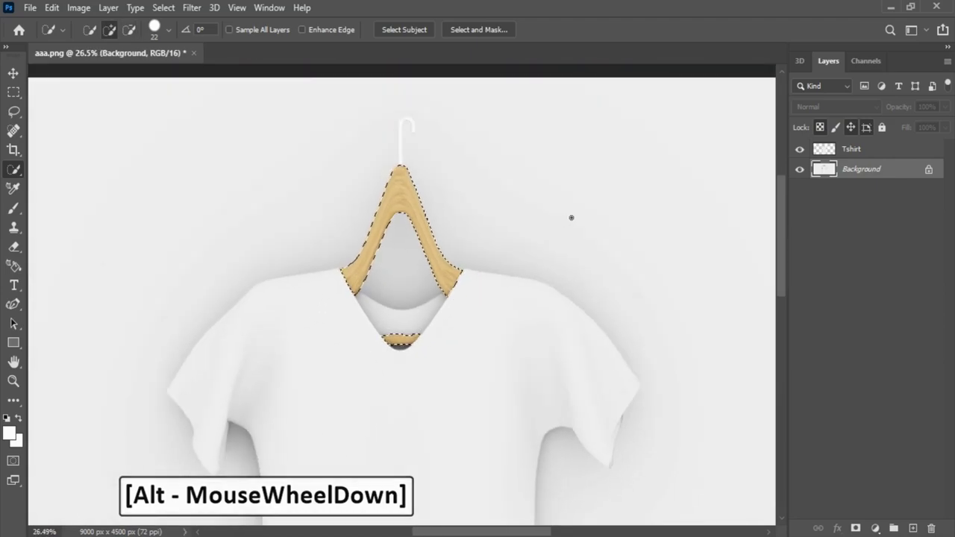
{"action": "key", "text": "ctrl+c"}
{"action": "key", "text": "ctrl+v"}
{"action": "left_click", "coordinate": [800, 190]}
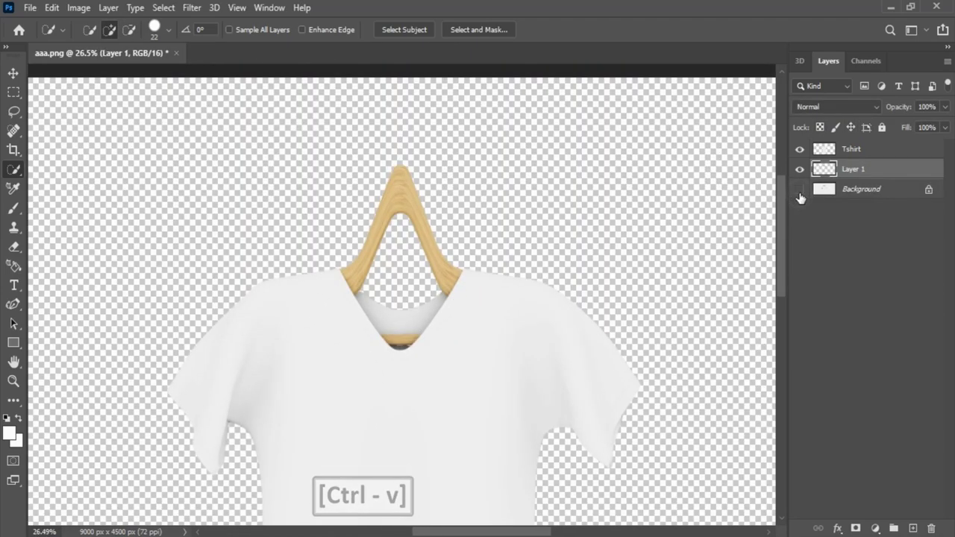
{"action": "left_click", "coordinate": [797, 150]}
{"action": "left_click", "coordinate": [798, 150]}
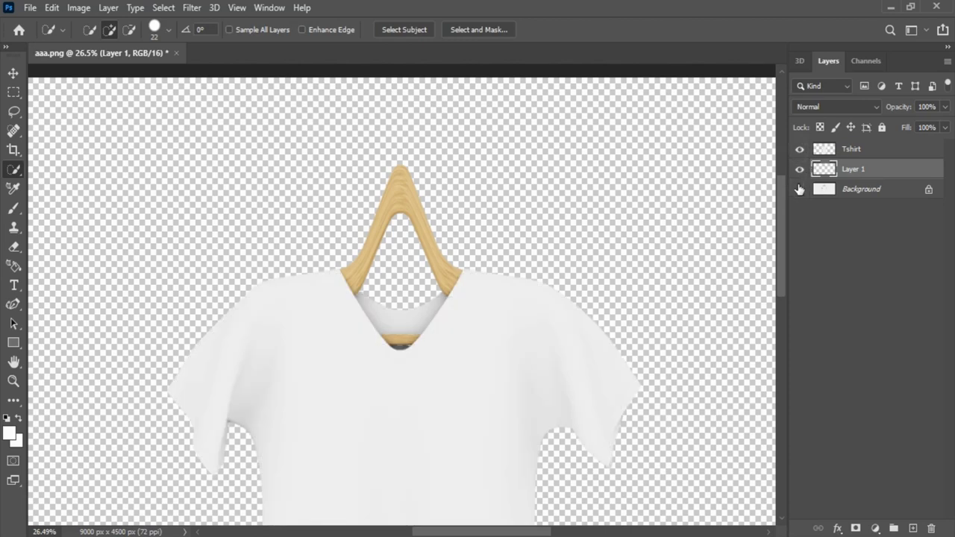
Show the Background layer again and move the Tshirt layer beneath the hanger layer, Layer 1.
{"action": "left_click", "coordinate": [799, 191]}
{"action": "scroll", "coordinate": [396, 162], "scroll_direction": "down", "scroll_amount": 5, "text": "alt"}
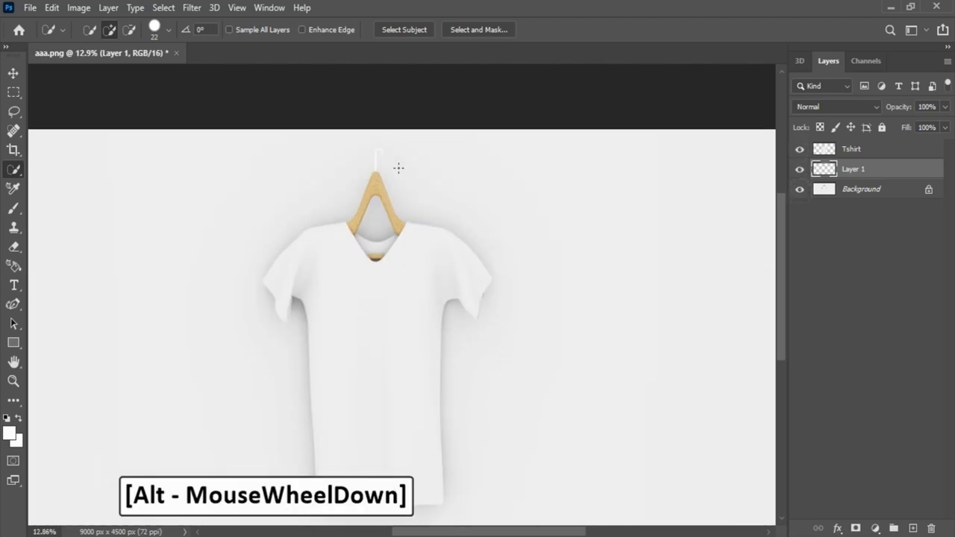
{"action": "scroll", "coordinate": [402, 166], "scroll_direction": "up", "scroll_amount": 2, "text": "alt"}
{"action": "key", "text": "v"}
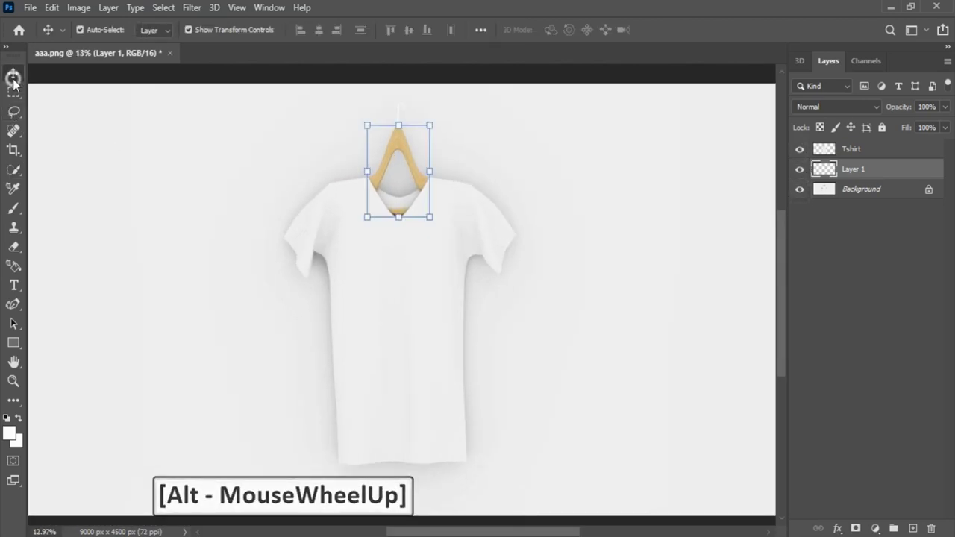
{"action": "left_click", "coordinate": [855, 264]}
{"action": "left_click", "coordinate": [855, 148]}
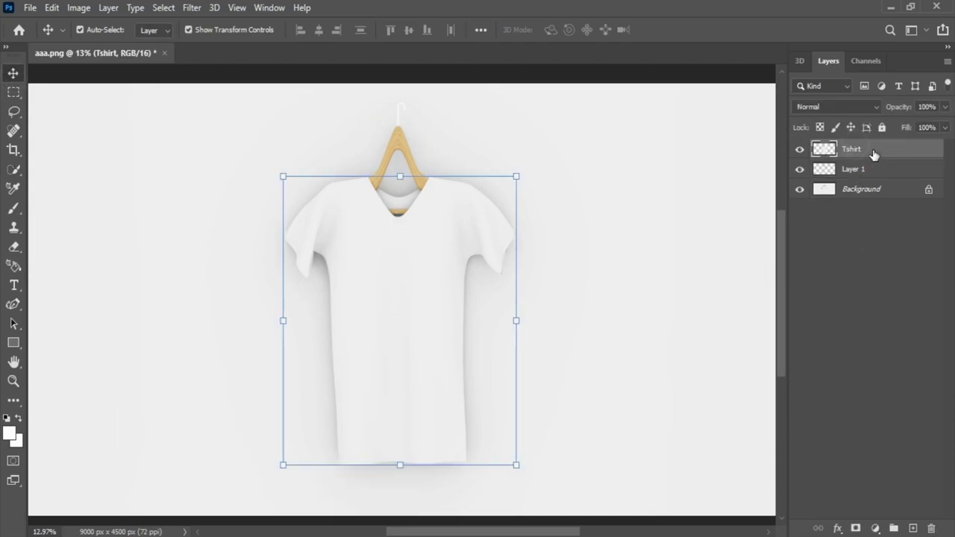
{"action": "left_click_drag", "start_coordinate": [874, 154], "coordinate": [880, 189], "text": "ctrl"}
{"action": "left_click", "coordinate": [870, 225]}
{"action": "left_click", "coordinate": [879, 179]}
Duplicate the Tshirt layer as Shadow, then move the original Tshirt layer above Layer 1 and hide it.
{"action": "right_click", "coordinate": [880, 179]}
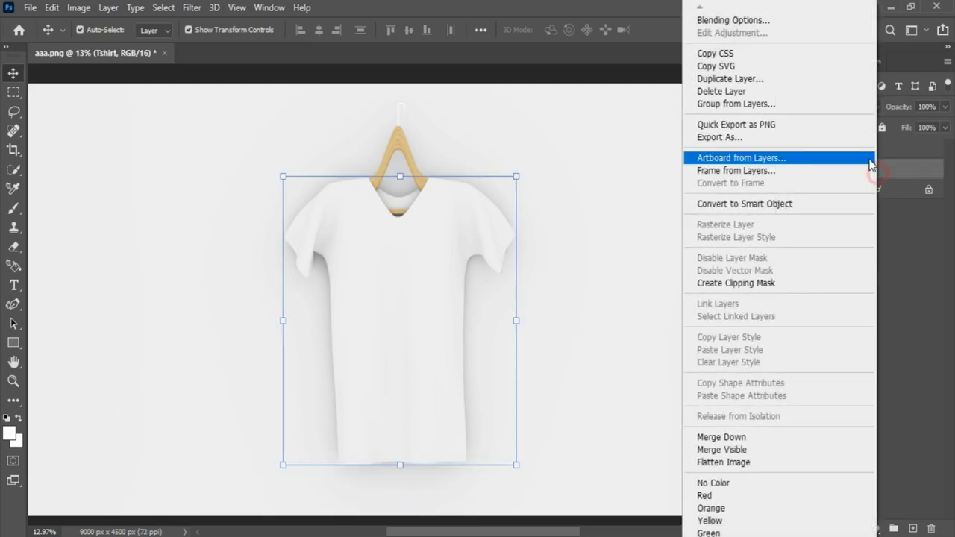
{"action": "left_click", "coordinate": [762, 76]}
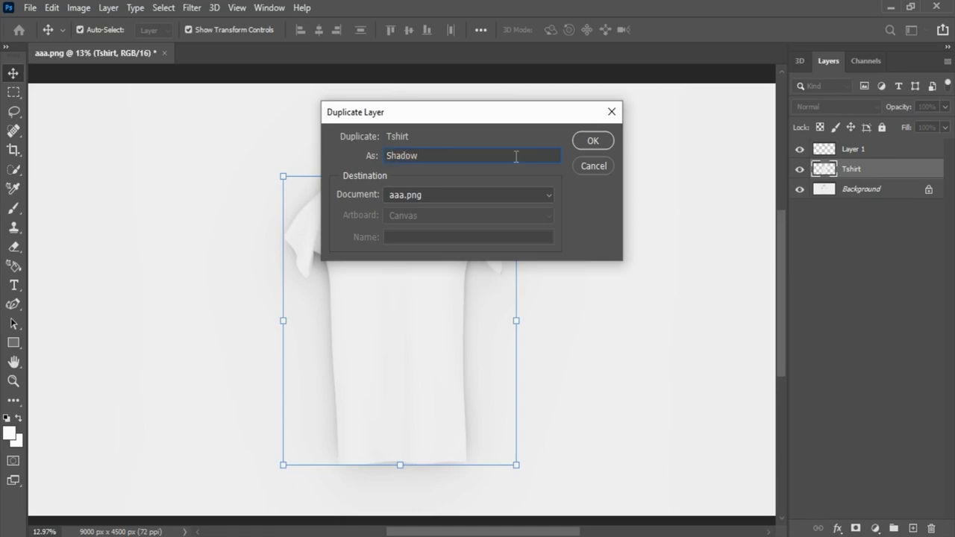
{"action": "left_click", "coordinate": [586, 145]}
{"action": "left_click_drag", "start_coordinate": [863, 166], "coordinate": [872, 146]}
{"action": "left_click", "coordinate": [801, 152]}
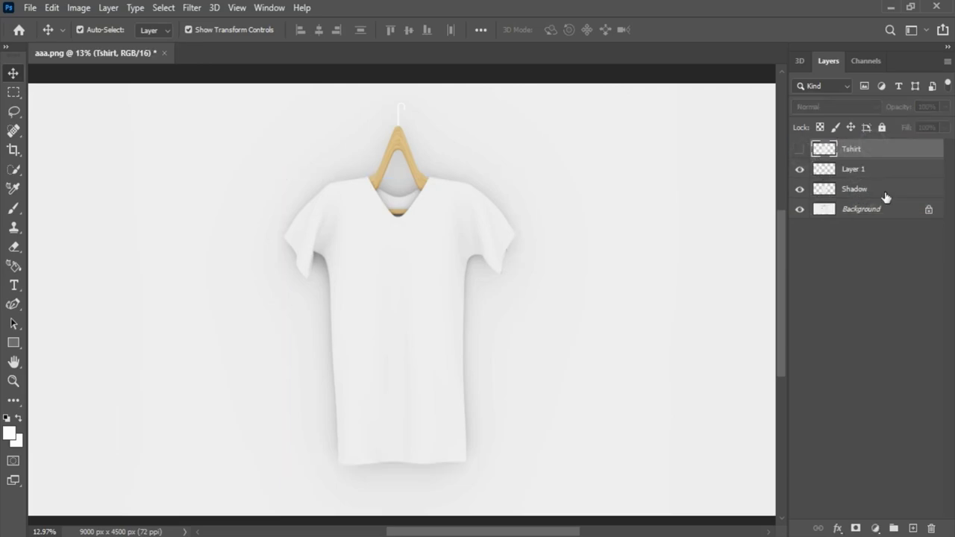
Set the Shadow layer's blend mode to Multiply.
{"action": "left_click", "coordinate": [864, 191]}
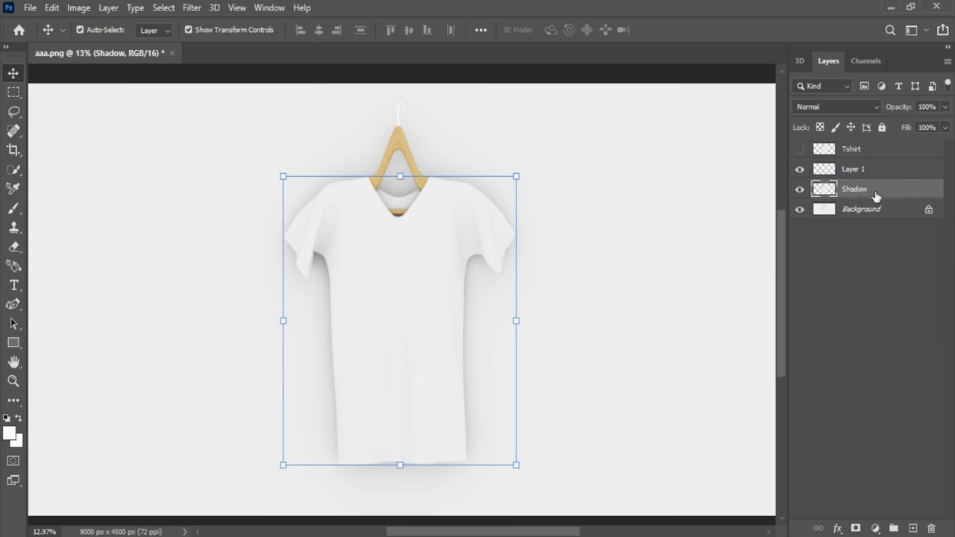
{"action": "left_click", "coordinate": [862, 110]}
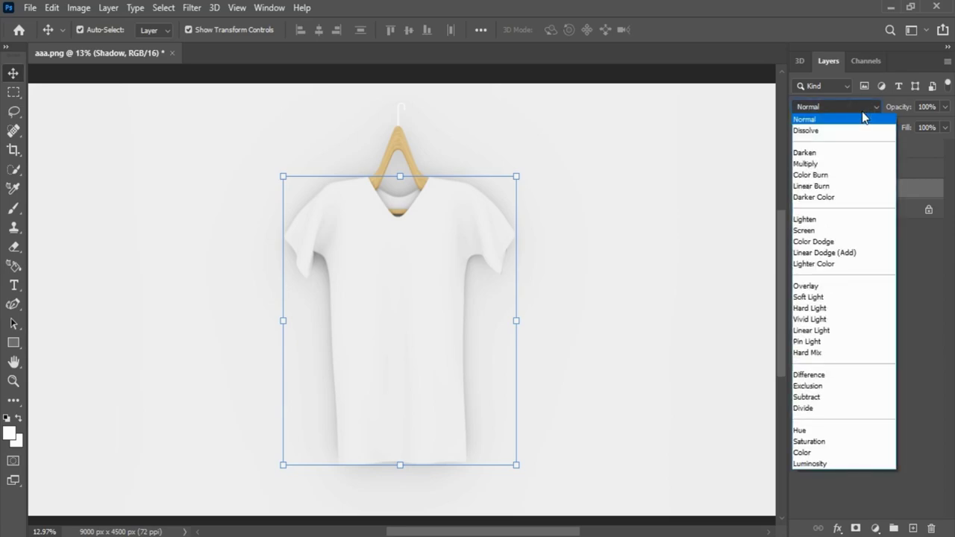
{"action": "left_click", "coordinate": [834, 163]}
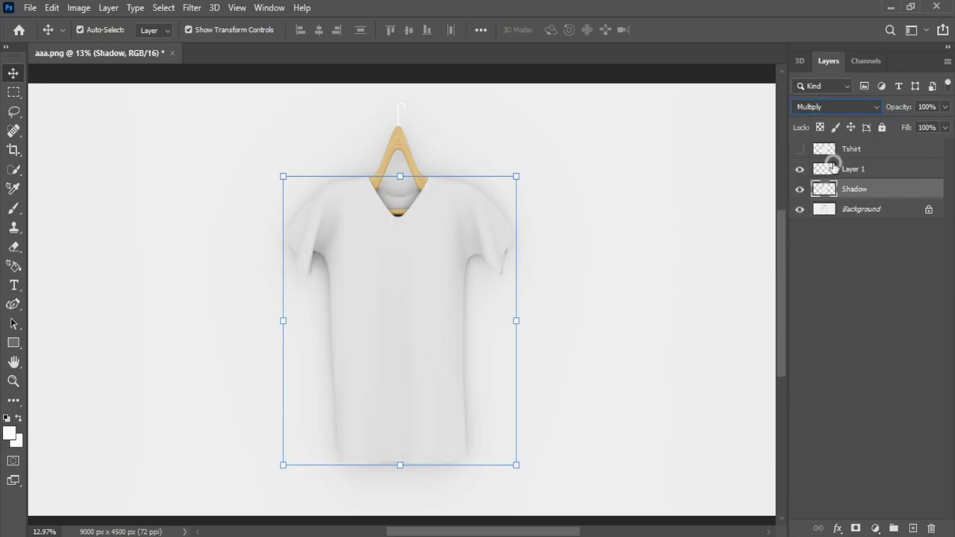
Apply Levels to the Shadow layer with the black input level at 134 and the white output level at 200.
{"action": "left_click", "coordinate": [77, 8]}
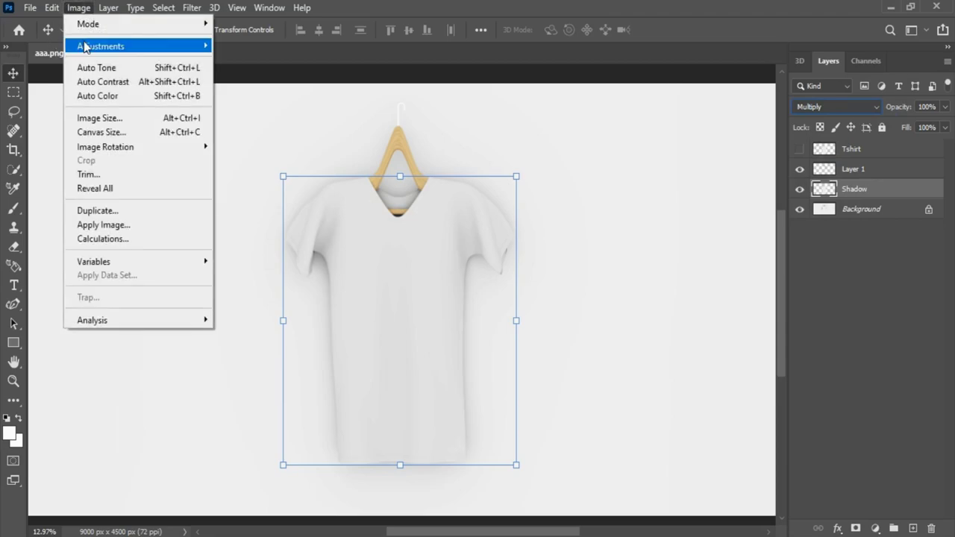
{"action": "mouse_move", "coordinate": [88, 45]}
{"action": "left_click", "coordinate": [229, 60]}
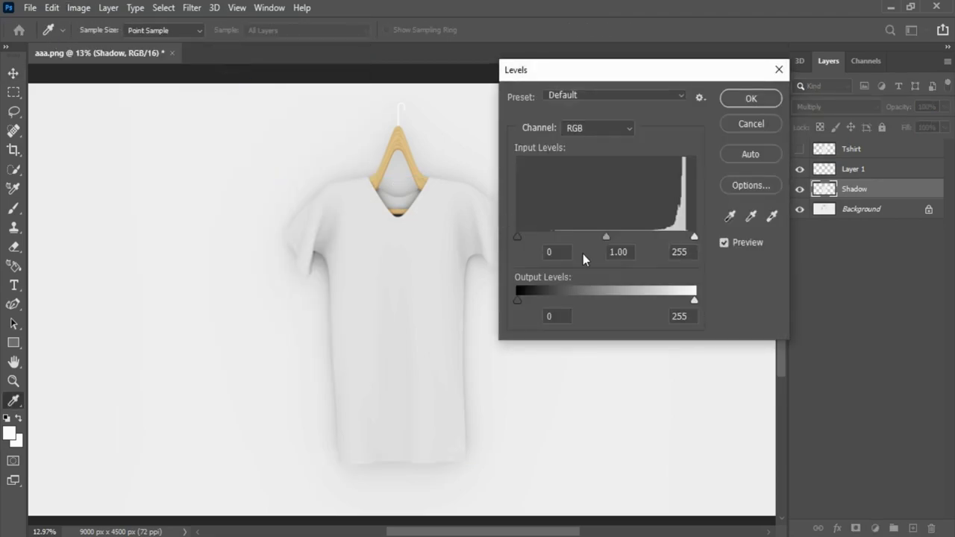
{"action": "left_click_drag", "start_coordinate": [521, 235], "coordinate": [600, 238]}
{"action": "left_click_drag", "start_coordinate": [695, 300], "coordinate": [673, 303]}
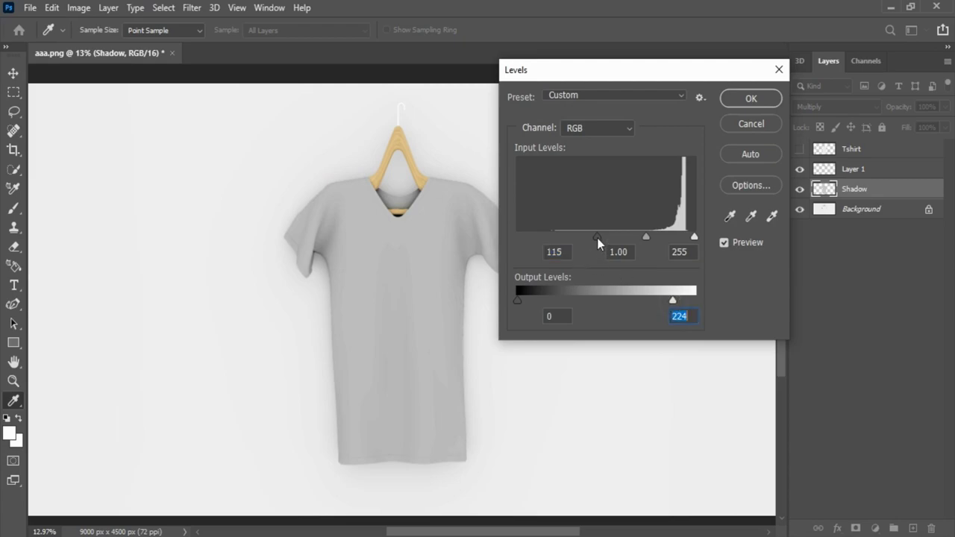
{"action": "left_click", "coordinate": [611, 237]}
{"action": "left_click_drag", "start_coordinate": [672, 300], "coordinate": [656, 296]}
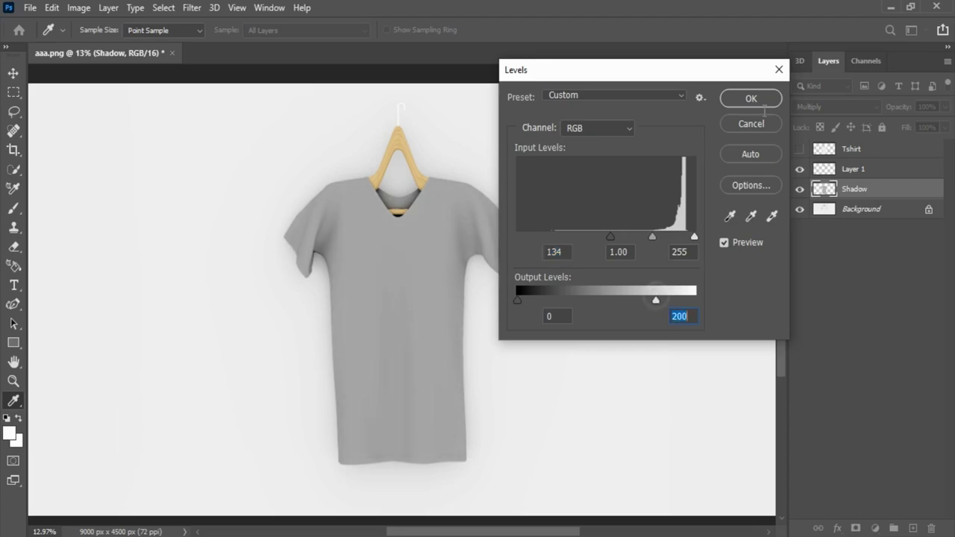
Duplicate the hidden Tshirt layer as mid and place the copy between Layer 1 and Shadow.
{"action": "left_click", "coordinate": [851, 152]}
{"action": "right_click", "coordinate": [831, 147]}
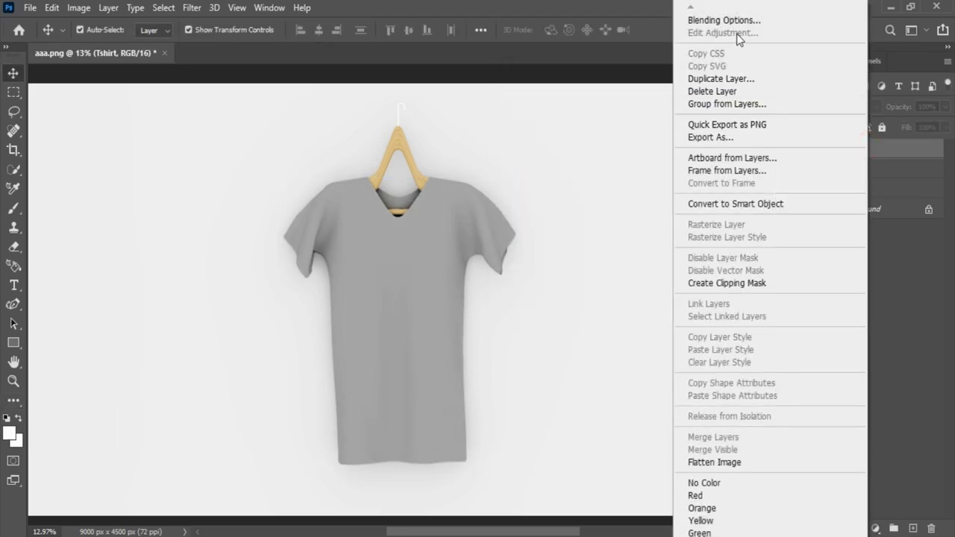
{"action": "left_click", "coordinate": [733, 80]}
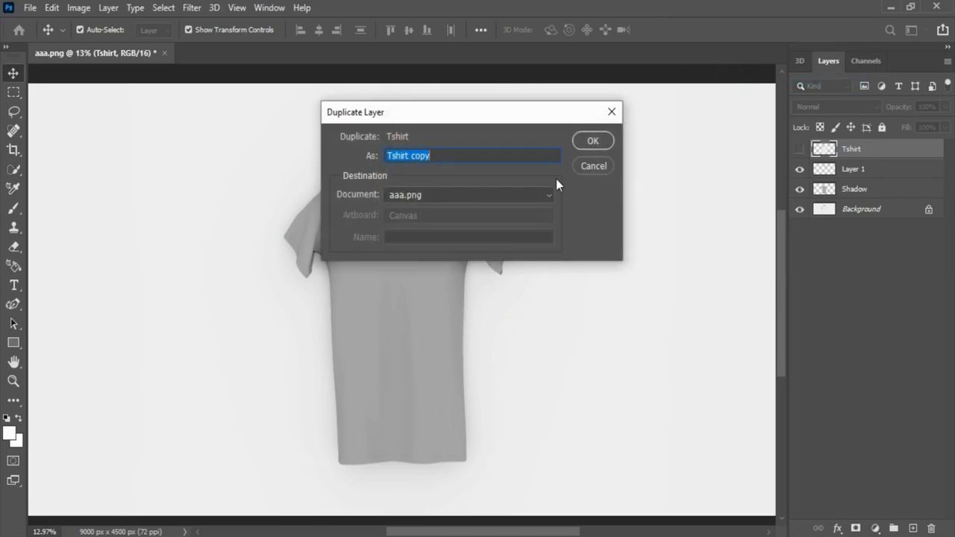
{"action": "type", "text": "mid"}
{"action": "left_click", "coordinate": [594, 141]}
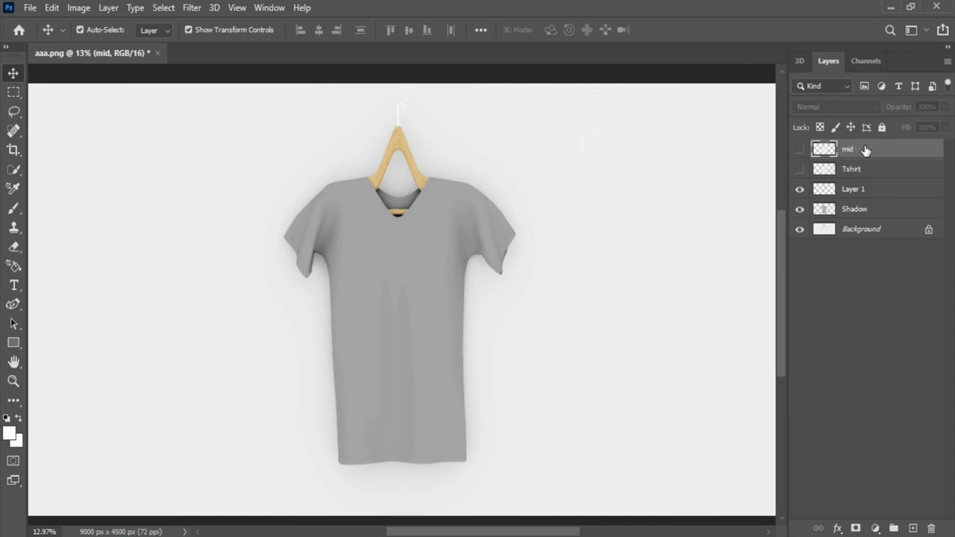
{"action": "left_click_drag", "start_coordinate": [868, 196], "coordinate": [866, 198]}
Make the mid layer visible and set its blend mode to Linear Dodge (Add).
{"action": "left_click", "coordinate": [800, 189]}
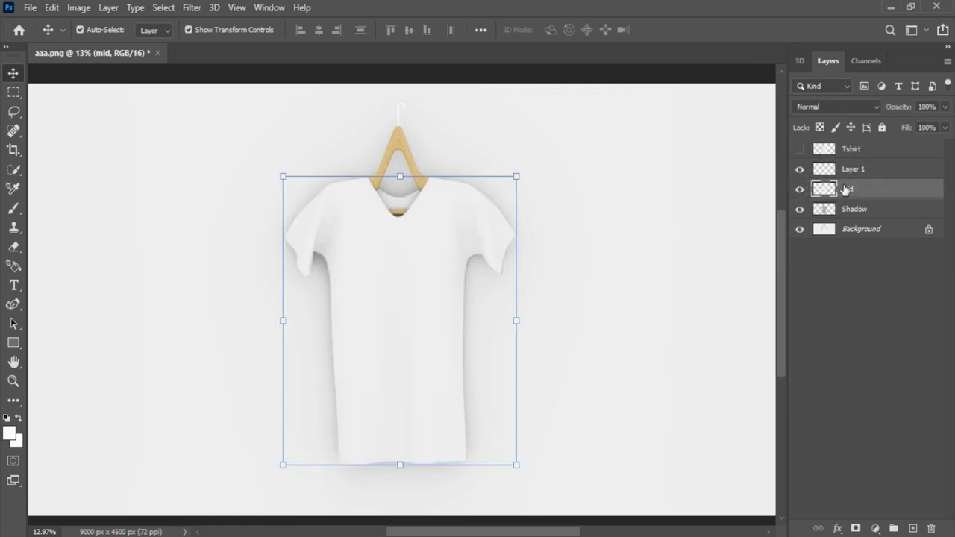
{"action": "left_click", "coordinate": [839, 107]}
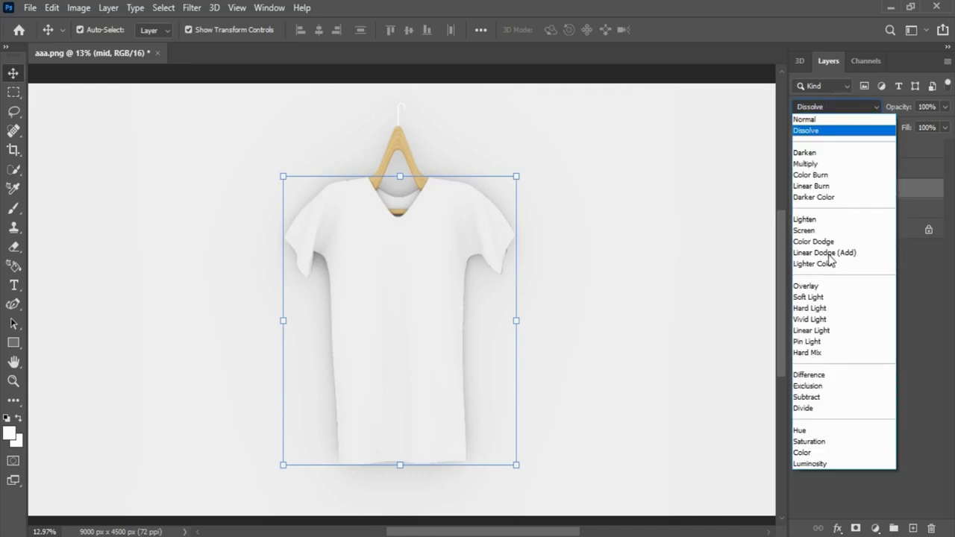
{"action": "left_click", "coordinate": [827, 253]}
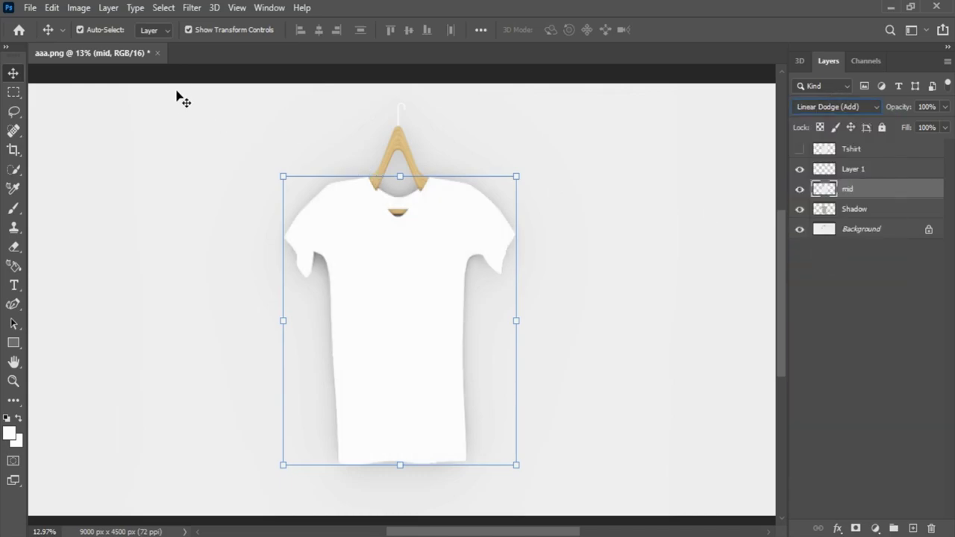
Apply Levels to the mid layer with the black input level at 188 and the white output level at 81.
{"action": "left_click", "coordinate": [79, 7]}
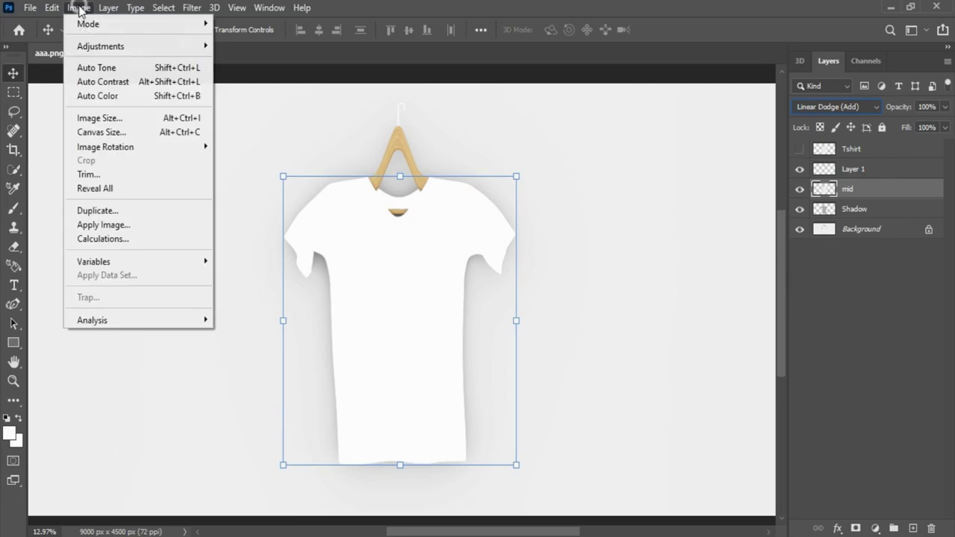
{"action": "mouse_move", "coordinate": [111, 46]}
{"action": "left_click", "coordinate": [236, 60]}
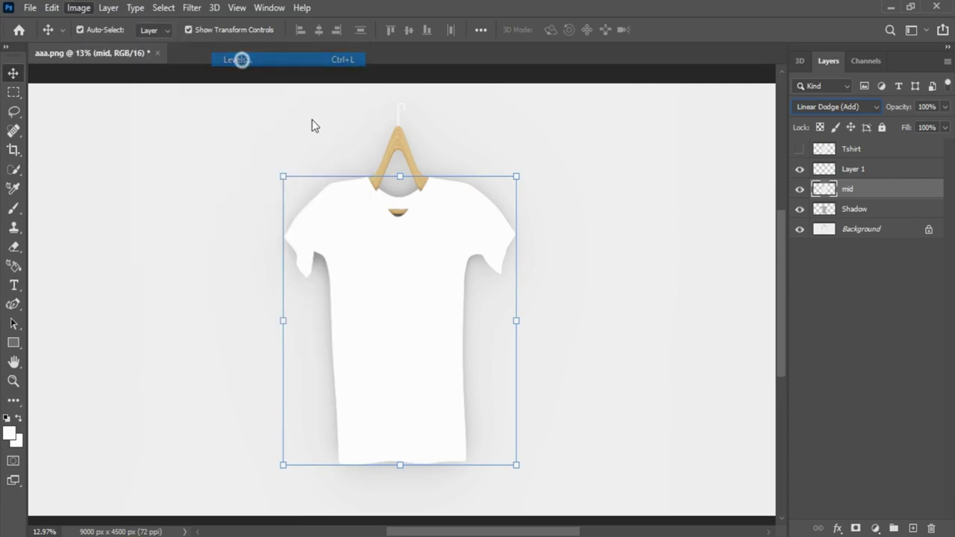
{"action": "left_click_drag", "start_coordinate": [518, 238], "coordinate": [631, 237]}
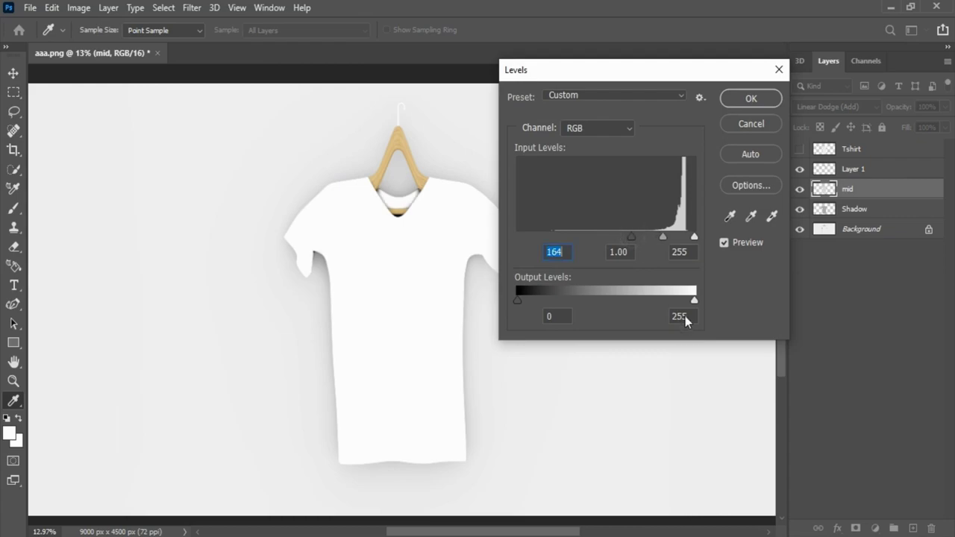
{"action": "left_click_drag", "start_coordinate": [693, 301], "coordinate": [573, 299]}
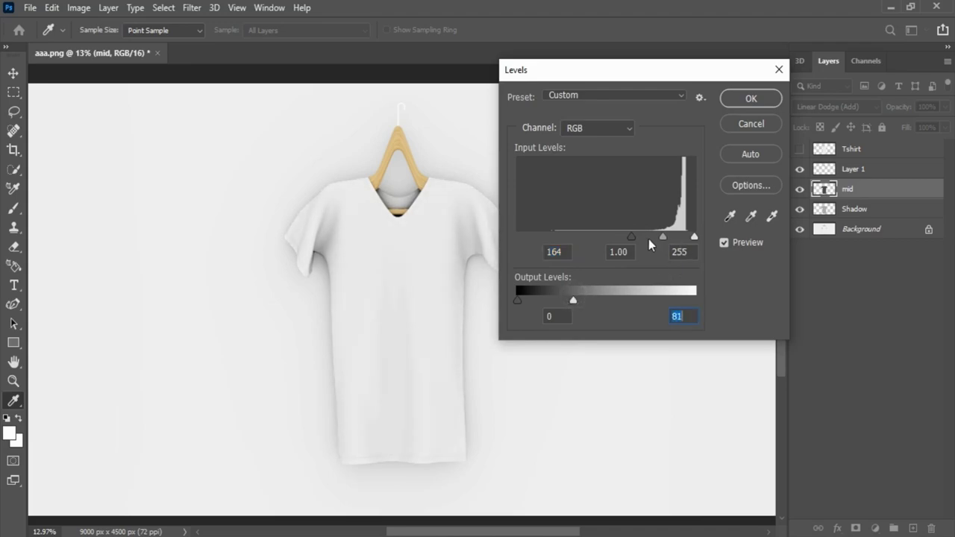
{"action": "mouse_move", "coordinate": [632, 237]}
{"action": "left_mouse_down"}
{"action": "mouse_move", "coordinate": [661, 236]}
{"action": "mouse_move", "coordinate": [648, 236]}
{"action": "left_mouse_up"}
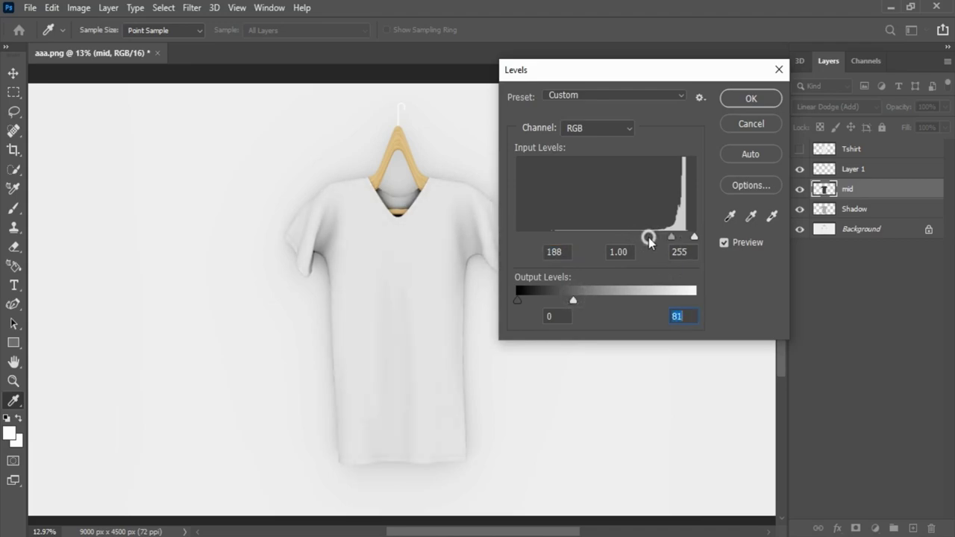
{"action": "left_click", "coordinate": [751, 99]}
{"action": "key", "text": "v"}
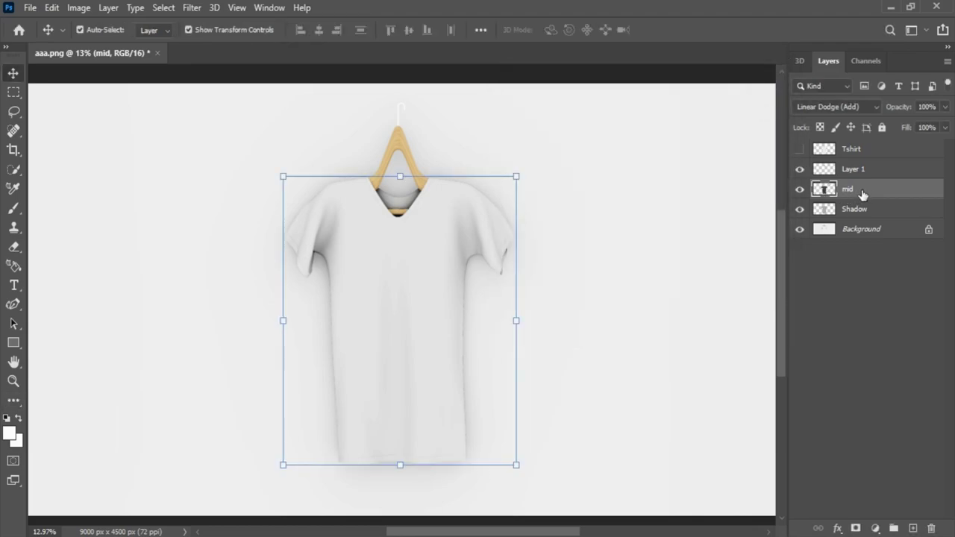
Duplicate the hidden Tshirt layer as Light and place the copy between Layer 1 and mid.
{"action": "right_click", "coordinate": [858, 152]}
{"action": "left_click", "coordinate": [725, 79]}
{"action": "type", "text": "Light"}
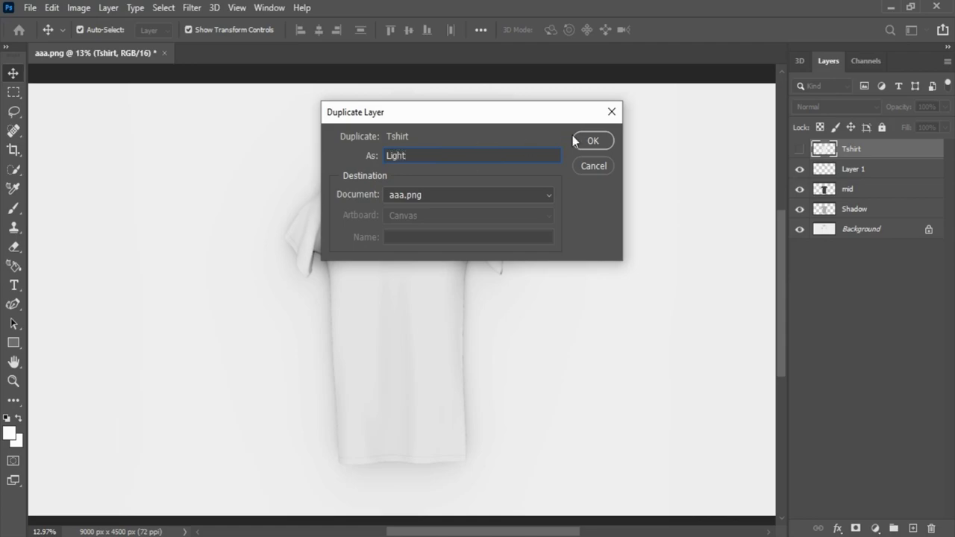
{"action": "left_click", "coordinate": [607, 141]}
{"action": "left_click_drag", "start_coordinate": [887, 151], "coordinate": [886, 189]}
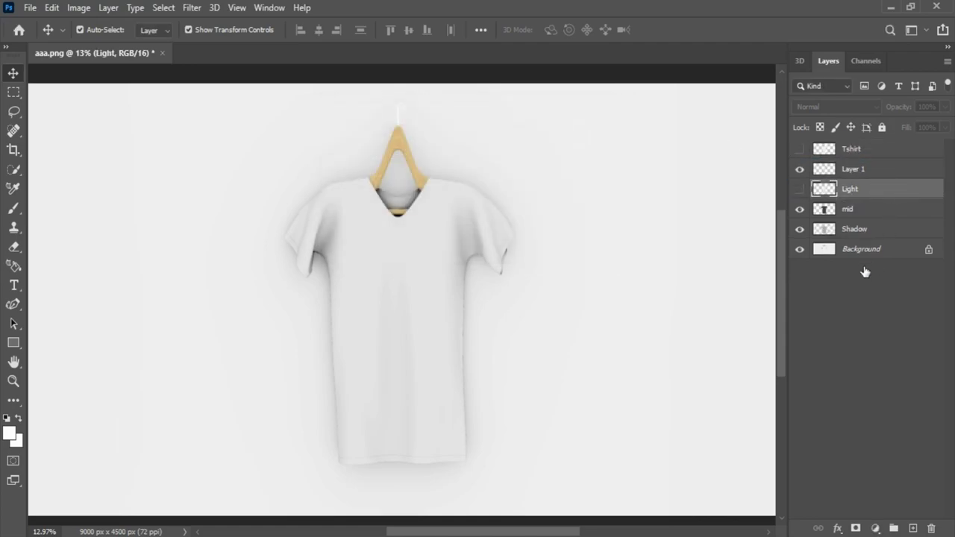
Make the Light layer visible and set its blend mode to Screen.
{"action": "left_click", "coordinate": [800, 190]}
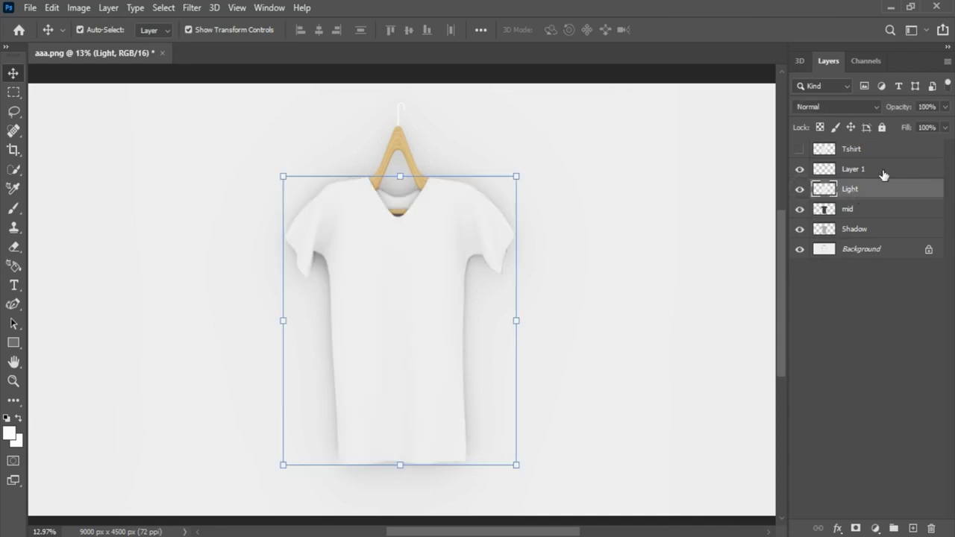
{"action": "left_click", "coordinate": [878, 108]}
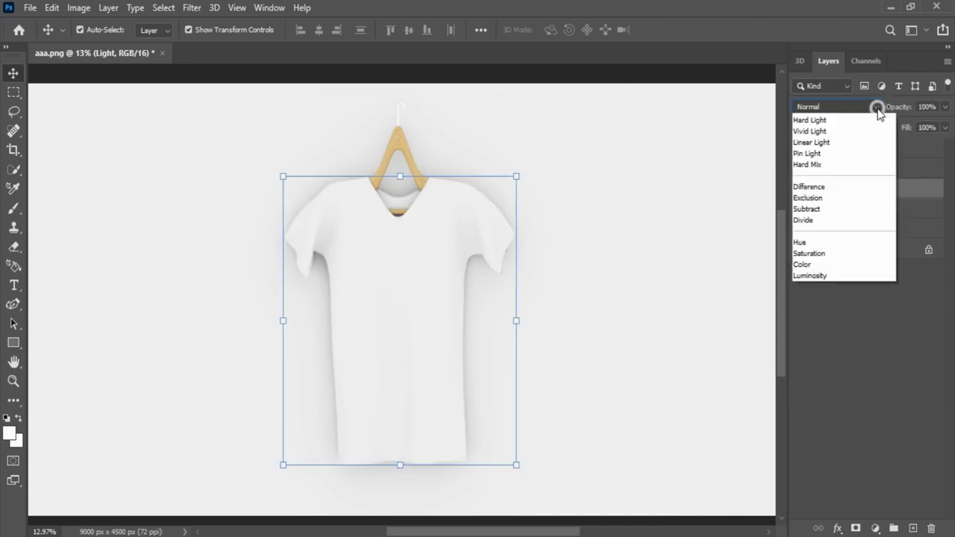
{"action": "left_click", "coordinate": [819, 231]}
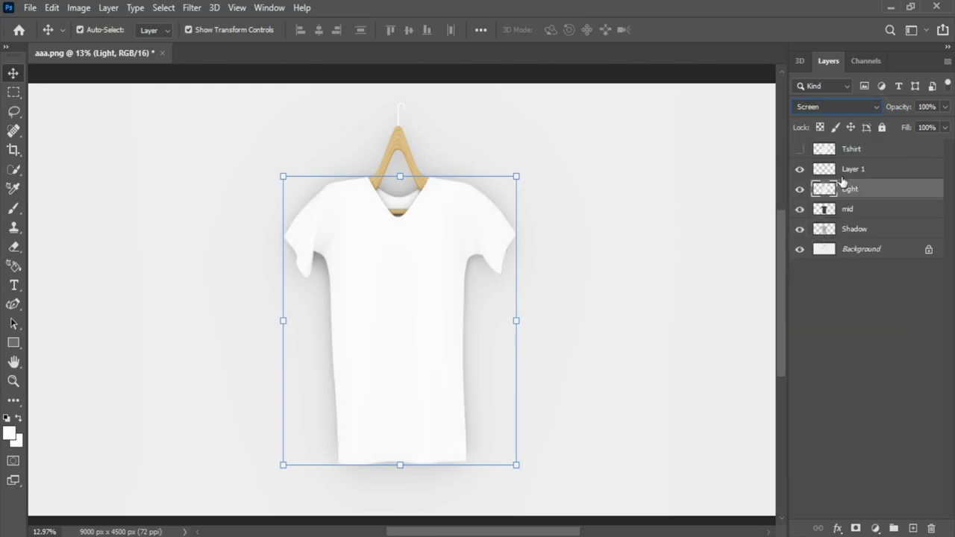
{"action": "left_click", "coordinate": [52, 8]}
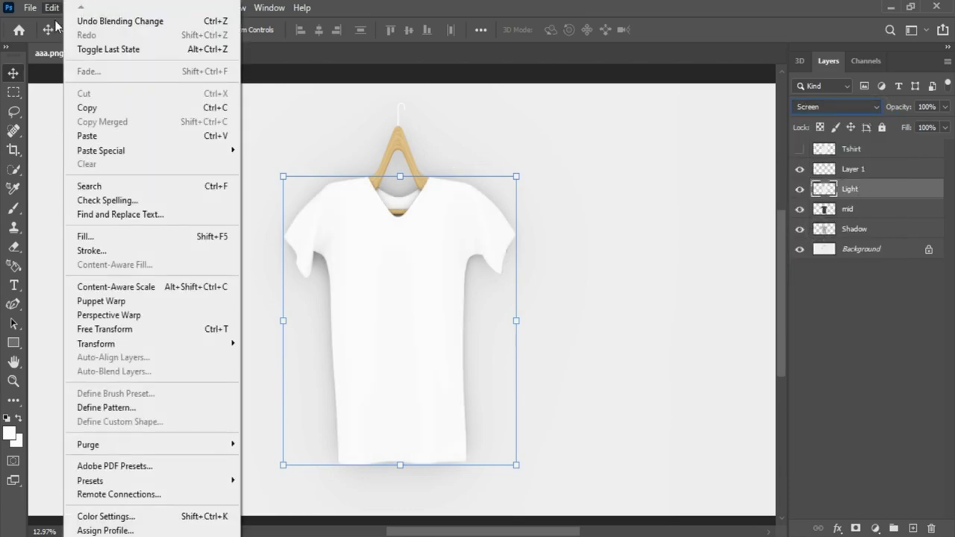
{"action": "mouse_move", "coordinate": [269, 7]}
{"action": "left_click", "coordinate": [420, 6]}
{"action": "left_click", "coordinate": [56, 6]}
{"action": "left_click", "coordinate": [537, 8]}
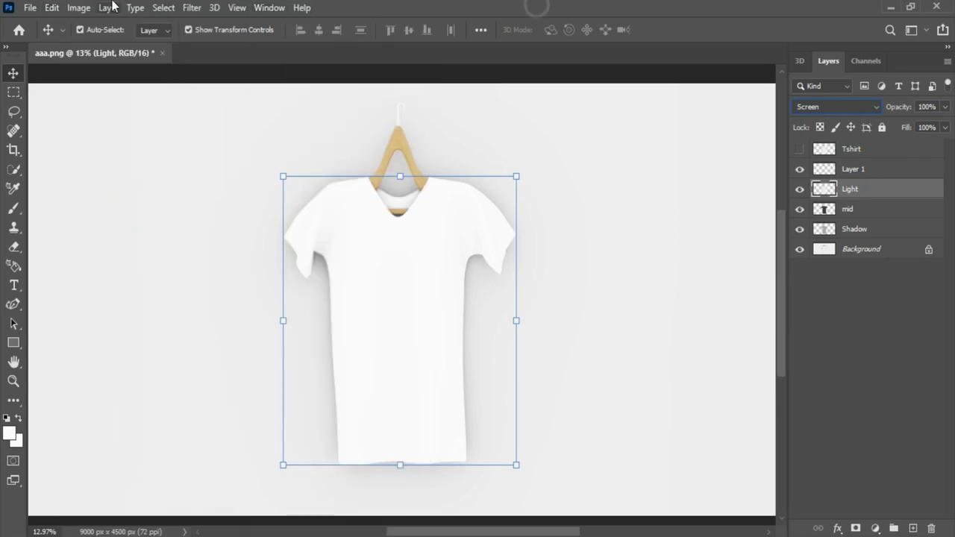
Apply Levels to the Light layer with the black input level at 214 and the white output level at 112.
{"action": "left_click", "coordinate": [88, 7]}
{"action": "mouse_move", "coordinate": [101, 47]}
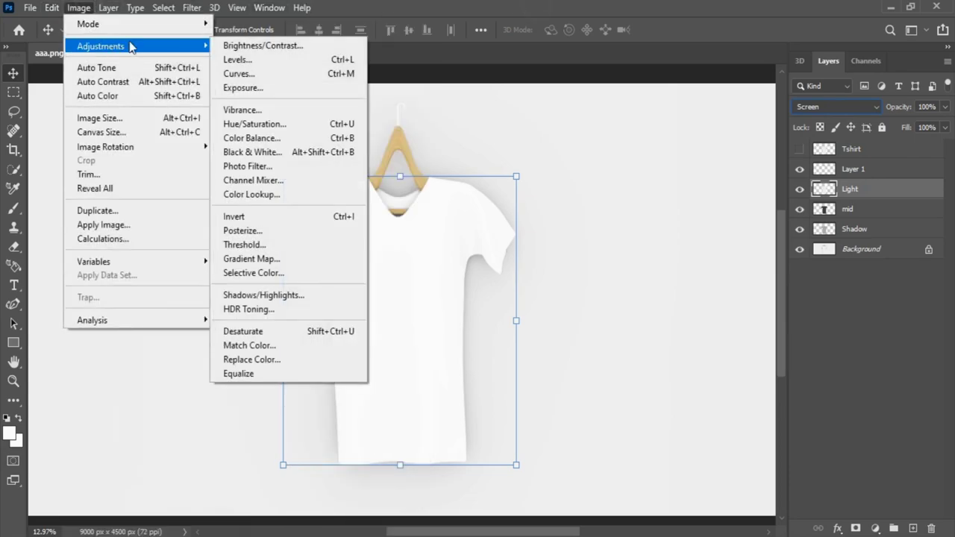
{"action": "left_click", "coordinate": [250, 59]}
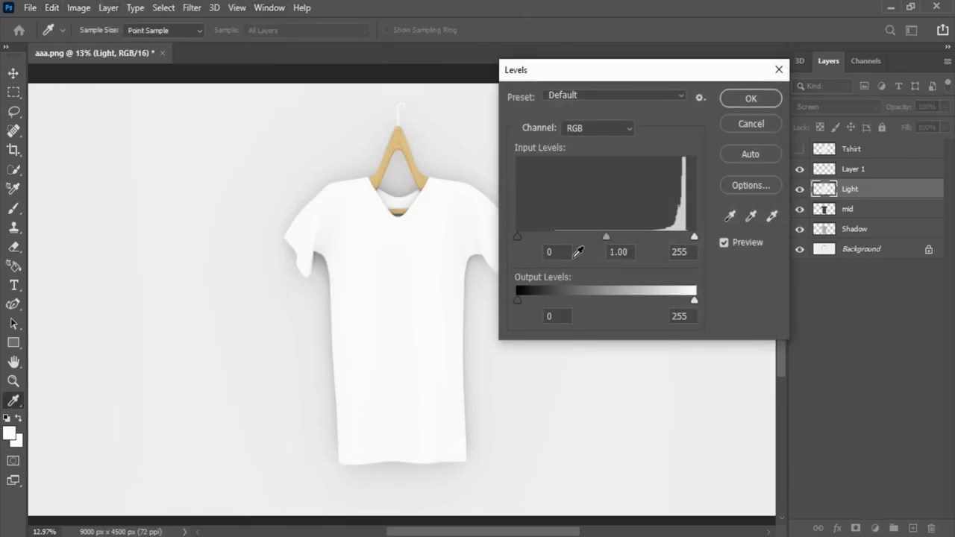
{"action": "left_click_drag", "start_coordinate": [516, 237], "coordinate": [651, 237]}
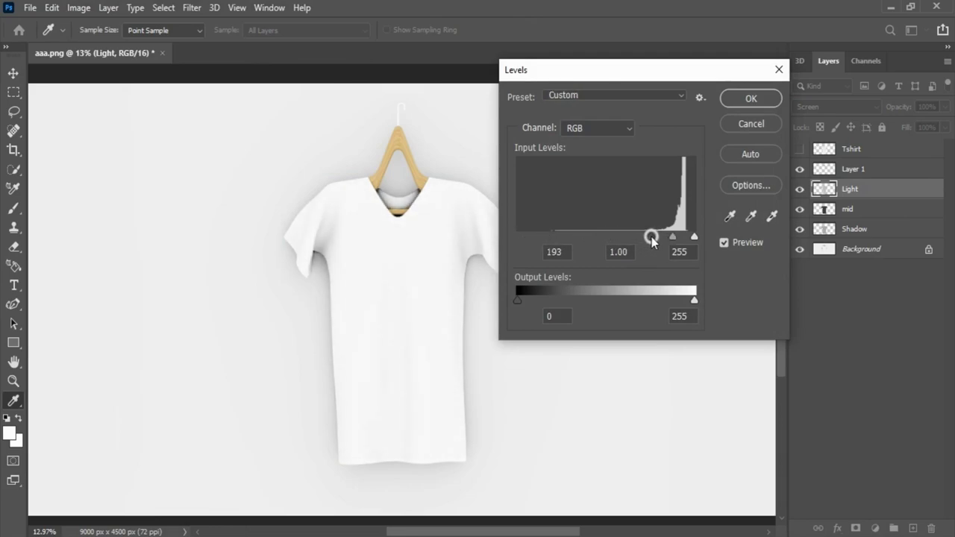
{"action": "left_click_drag", "start_coordinate": [693, 299], "coordinate": [596, 295]}
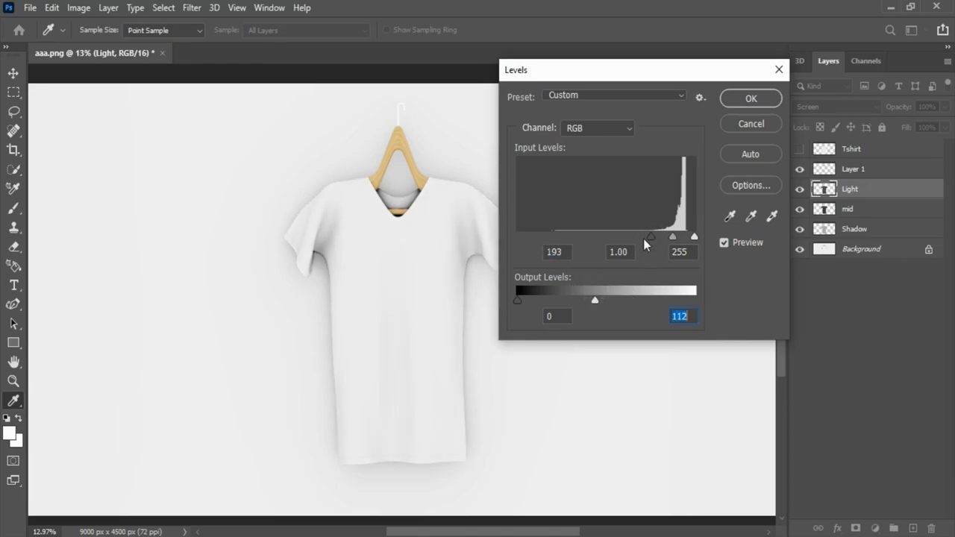
{"action": "left_click_drag", "start_coordinate": [655, 235], "coordinate": [665, 235]}
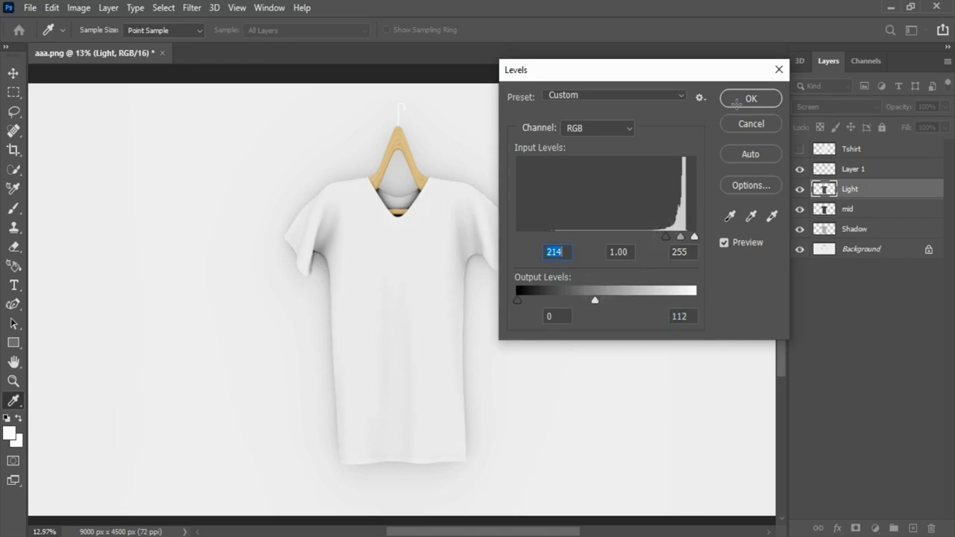
{"action": "left_click", "coordinate": [743, 100]}
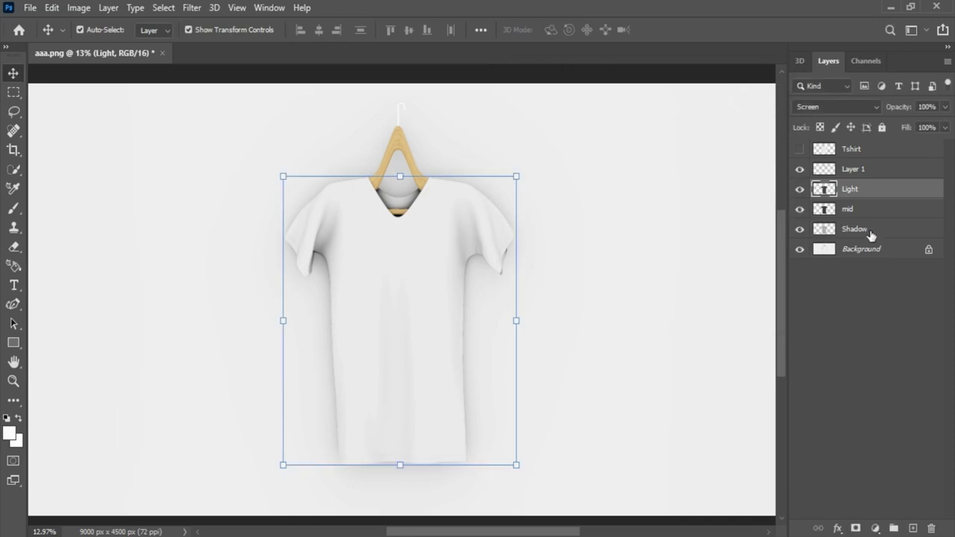
Group the Light, mid and Shadow layers and name the group Effects.
{"action": "left_click", "coordinate": [877, 238], "text": "shift"}
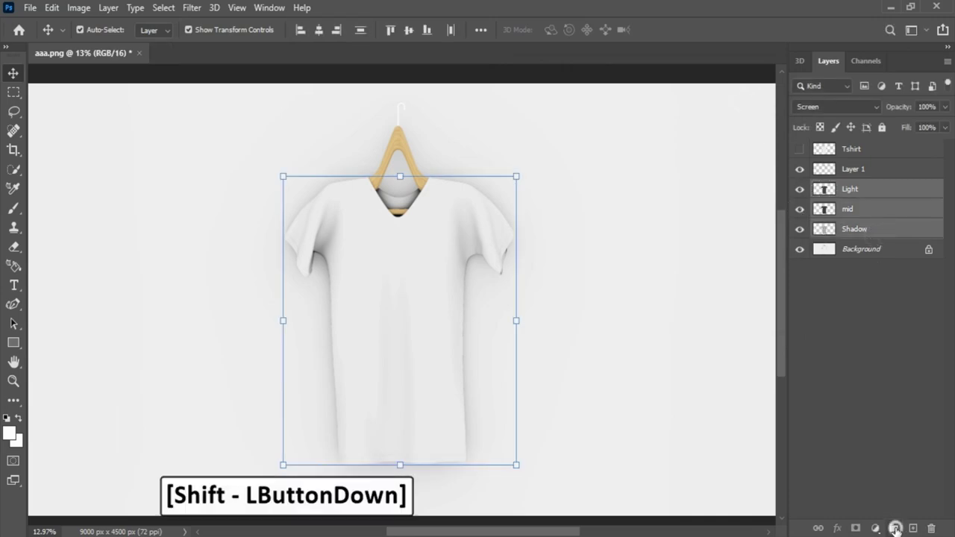
{"action": "left_click", "coordinate": [894, 528], "text": "shift"}
{"action": "double_click", "coordinate": [850, 190]}
{"action": "type", "text": "Effects"}
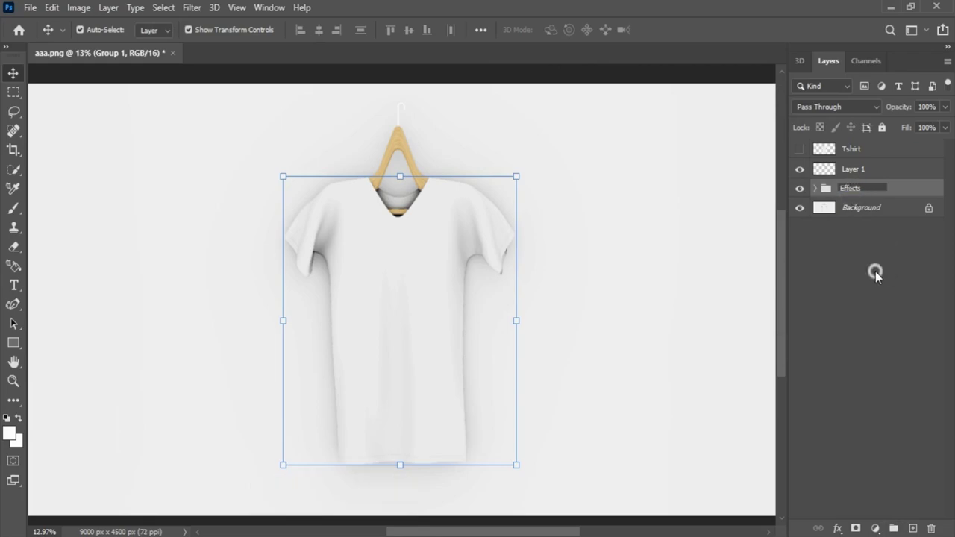
{"action": "left_click", "coordinate": [876, 271]}
Rename Layer 1 as Hanger.
{"action": "double_click", "coordinate": [854, 169]}
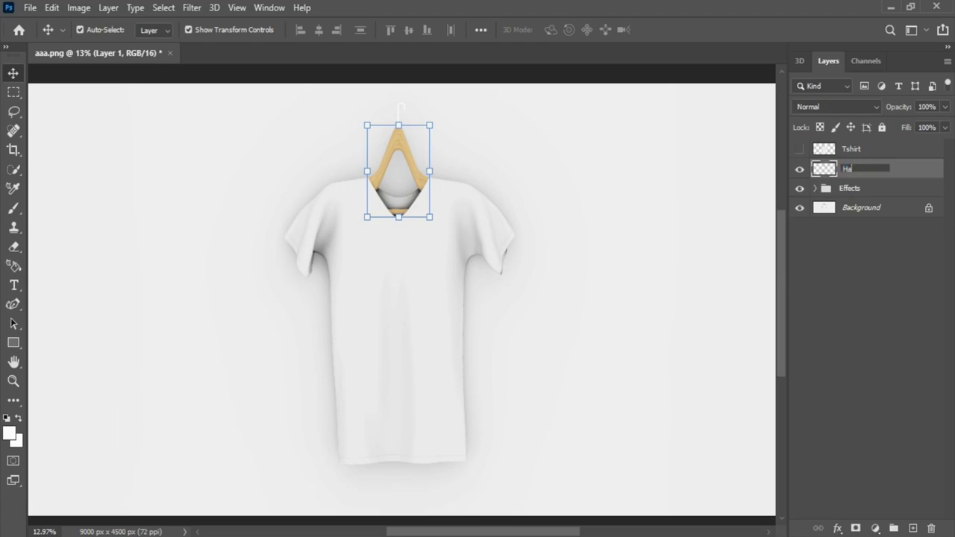
{"action": "type", "text": "Hanger"}
{"action": "left_click", "coordinate": [885, 292]}
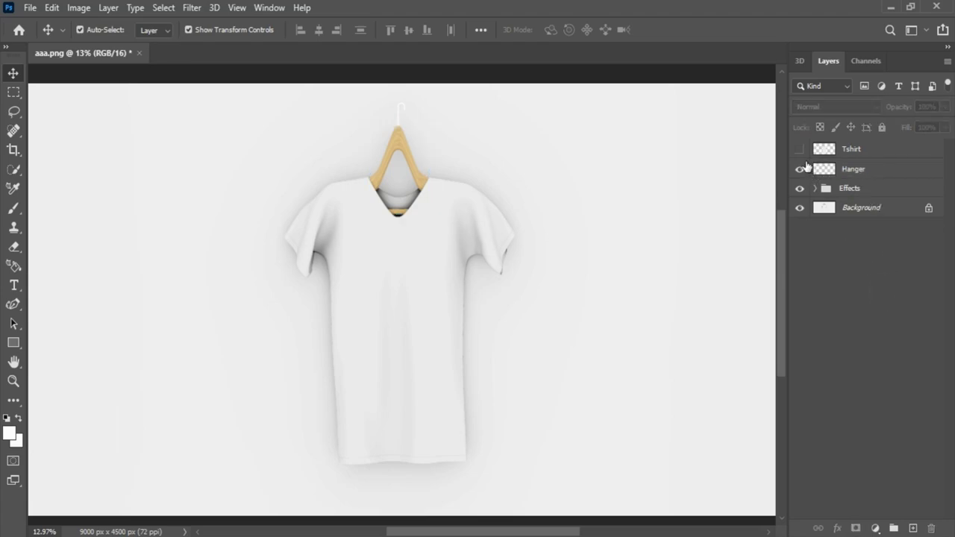
{"action": "left_click", "coordinate": [801, 152]}
{"action": "scroll", "coordinate": [406, 224], "scroll_direction": "down", "scroll_amount": 2}
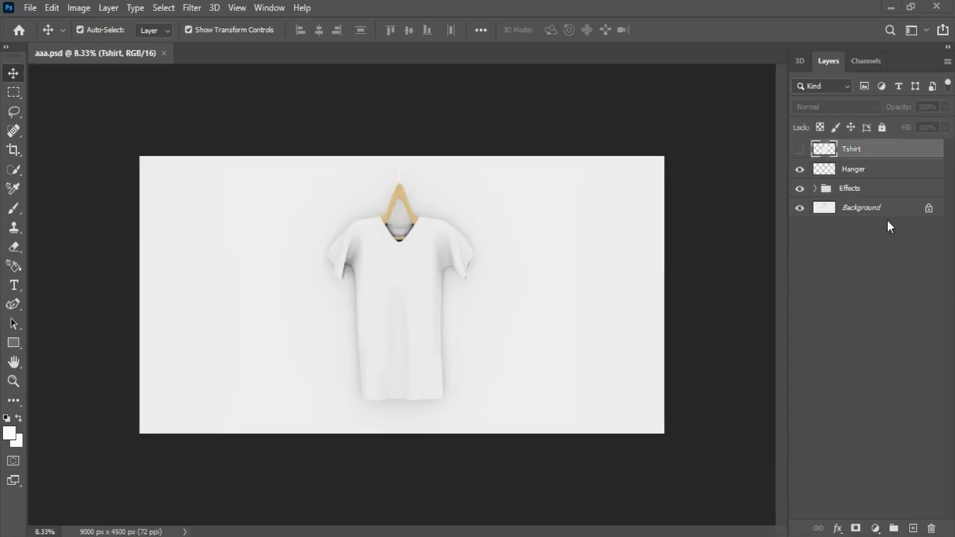
Draw a black rectangle about 2978 x 3111 px over the T-shirt, directly above the Background layer, and scale it to 101.54%.
{"action": "double_click", "coordinate": [878, 209]}
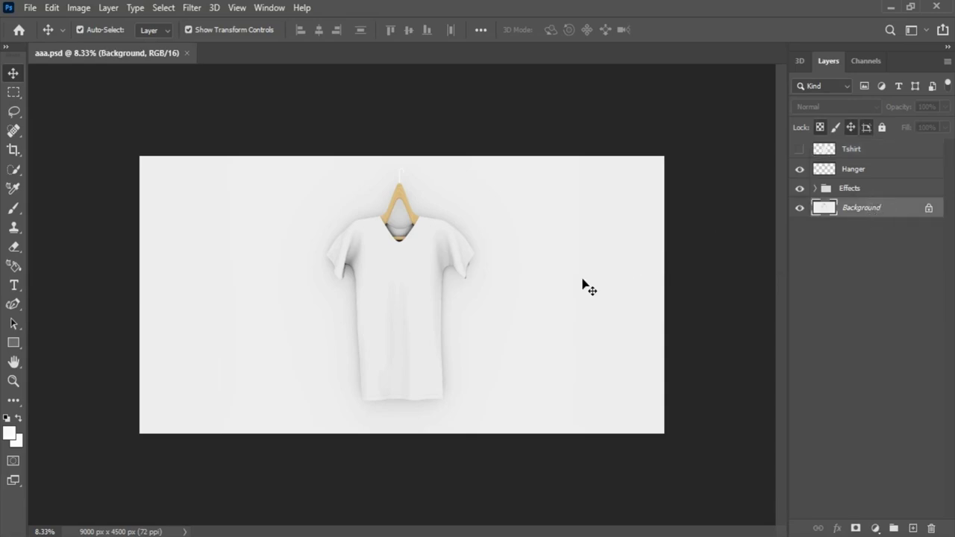
{"action": "scroll", "coordinate": [443, 294], "scroll_direction": "up", "scroll_amount": 1, "text": "alt"}
{"action": "scroll", "coordinate": [241, 247], "scroll_direction": "up", "scroll_amount": 1, "text": "alt"}
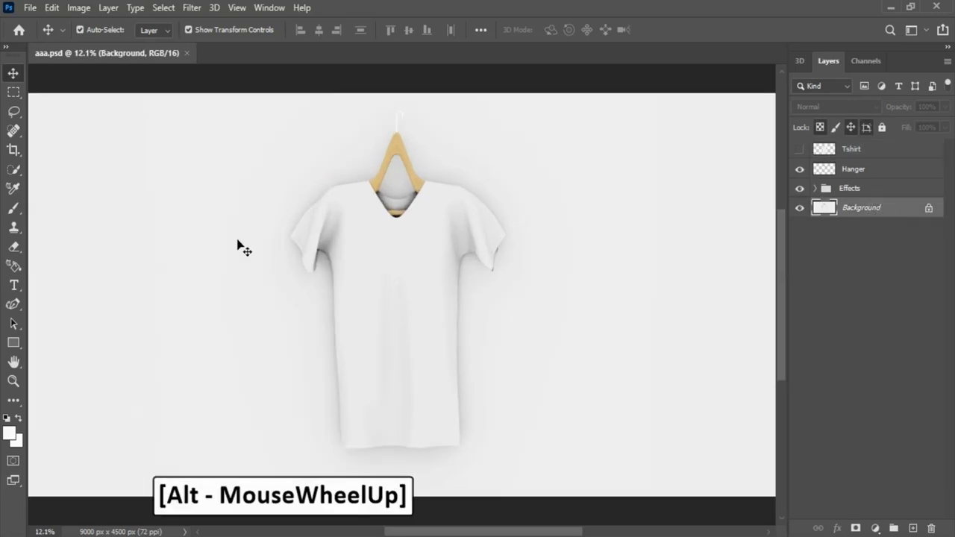
{"action": "left_click", "coordinate": [14, 343]}
{"action": "left_click_drag", "start_coordinate": [275, 179], "coordinate": [525, 455]}
{"action": "left_click", "coordinate": [14, 73]}
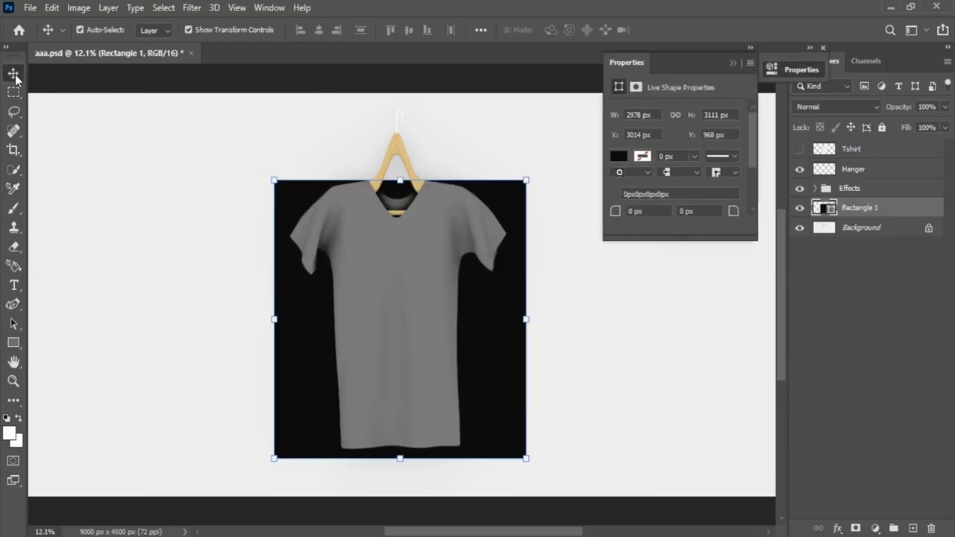
{"action": "left_click_drag", "start_coordinate": [401, 172], "coordinate": [405, 168]}
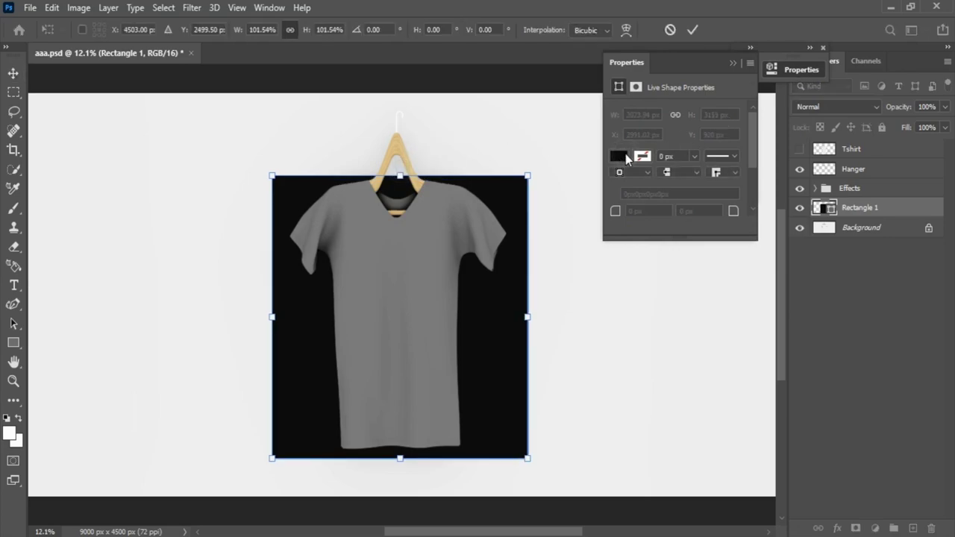
{"action": "left_click", "coordinate": [823, 48]}
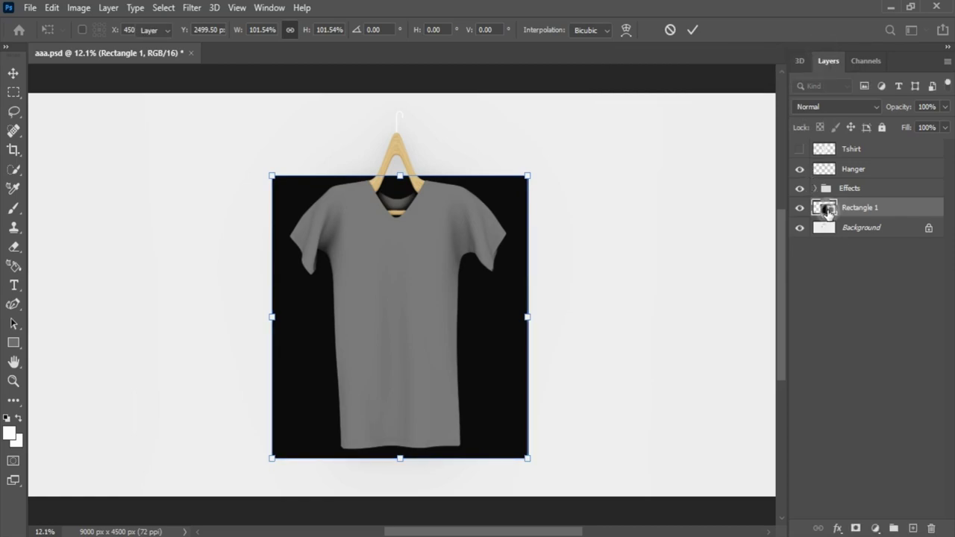
Set the fill colour of Rectangle 1 to dark grey 414141.
{"action": "double_click", "coordinate": [825, 209]}
{"action": "left_click", "coordinate": [747, 216]}
{"action": "left_click", "coordinate": [710, 165]}
{"action": "left_click", "coordinate": [722, 241]}
{"action": "mouse_move", "coordinate": [722, 241]}
{"action": "left_mouse_down"}
{"action": "mouse_move", "coordinate": [674, 151]}
{"action": "mouse_move", "coordinate": [589, 260]}
{"action": "mouse_move", "coordinate": [554, 258]}
{"action": "mouse_move", "coordinate": [547, 244]}
{"action": "mouse_move", "coordinate": [529, 280]}
{"action": "left_mouse_up"}
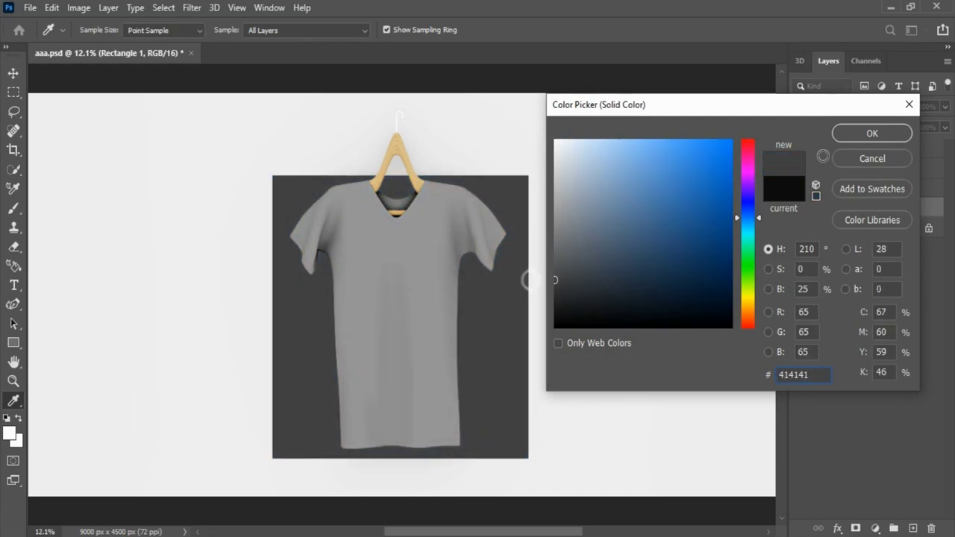
{"action": "left_click", "coordinate": [873, 133]}
Convert Rectangle 1 to a smart object and mask it with a selection loaded from the Tshirt layer.
{"action": "right_click", "coordinate": [899, 209]}
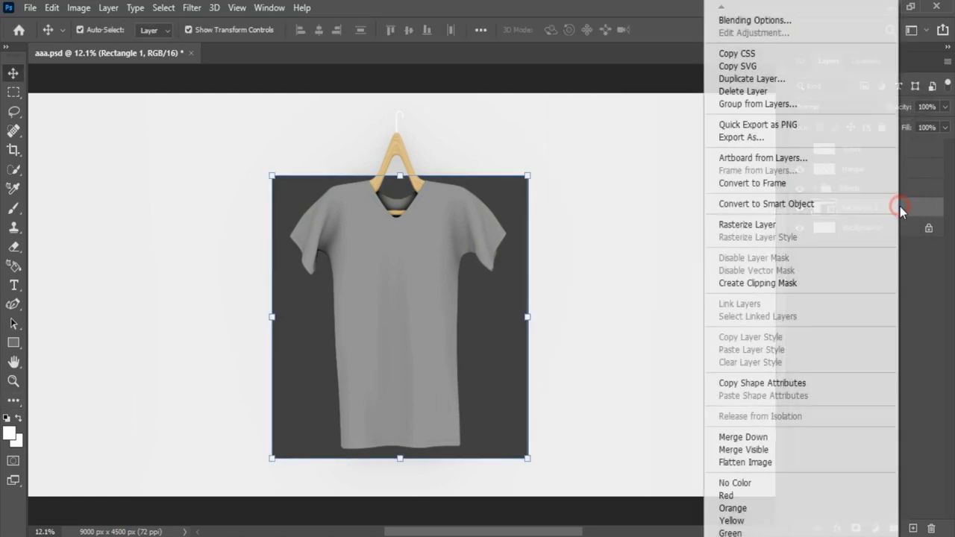
{"action": "left_click", "coordinate": [791, 204]}
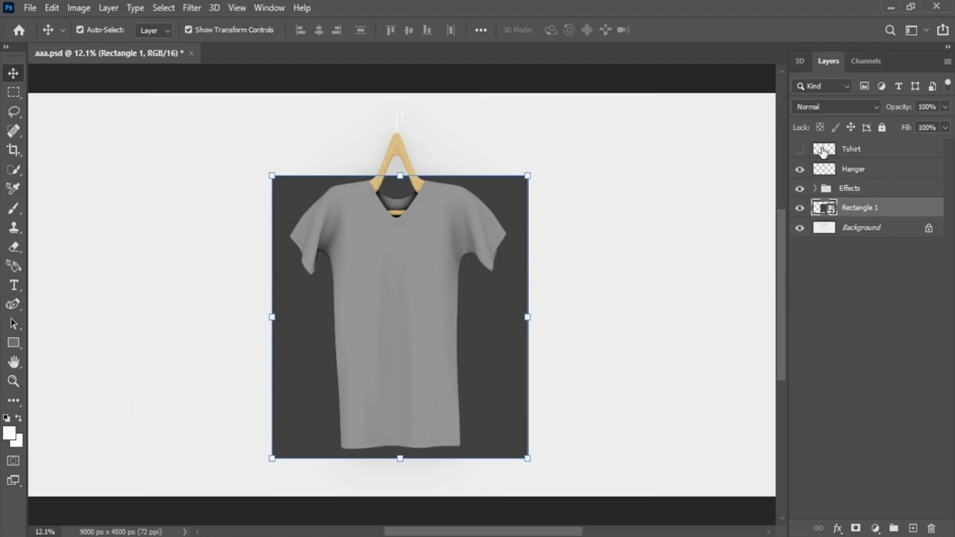
{"action": "left_click", "coordinate": [824, 149], "text": "ctrl"}
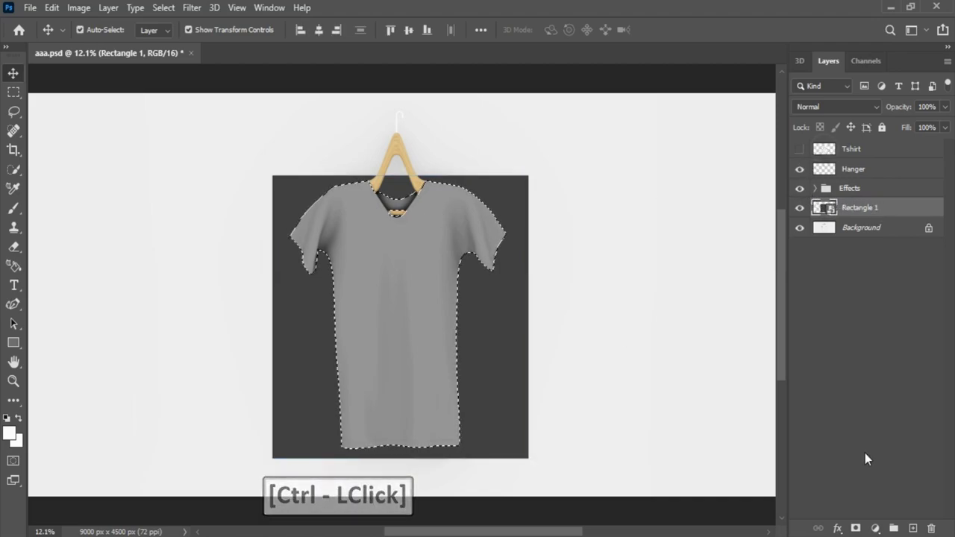
{"action": "left_click", "coordinate": [856, 529]}
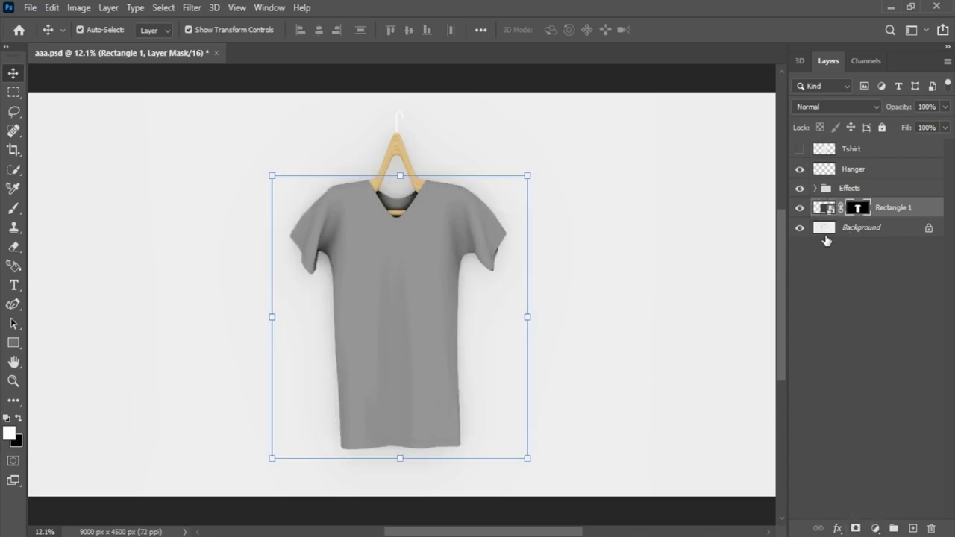
Place image.png from the desktop above Rectangle 1, enlarged and positioned on the shirt's chest below the collar.
{"action": "key", "text": "super+d"}
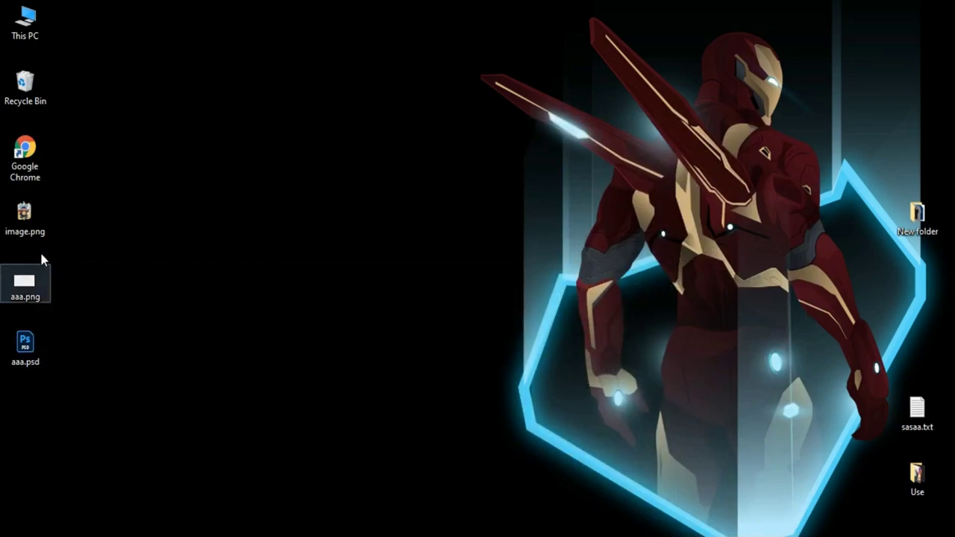
{"action": "key", "text": "super+d"}
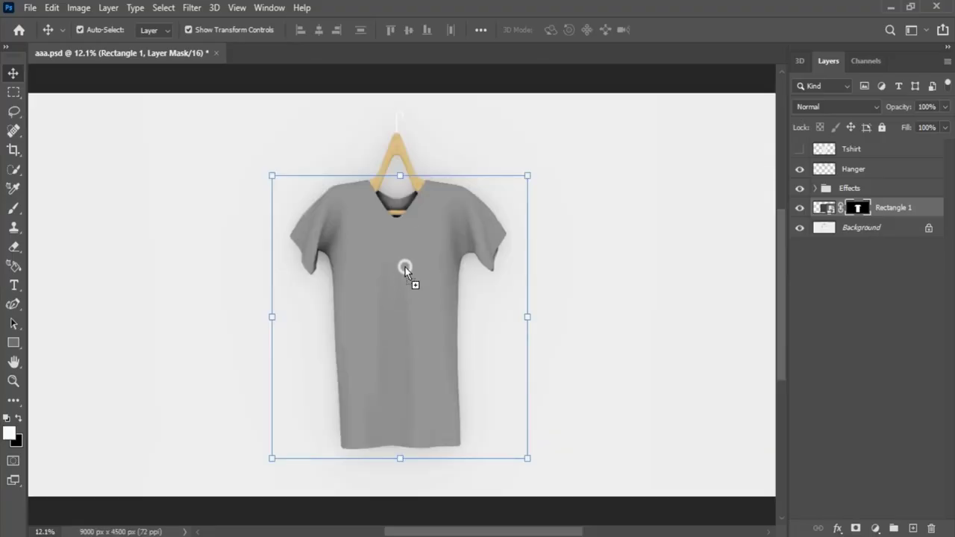
{"action": "scroll", "coordinate": [369, 278], "scroll_direction": "up", "scroll_amount": 4, "text": "alt"}
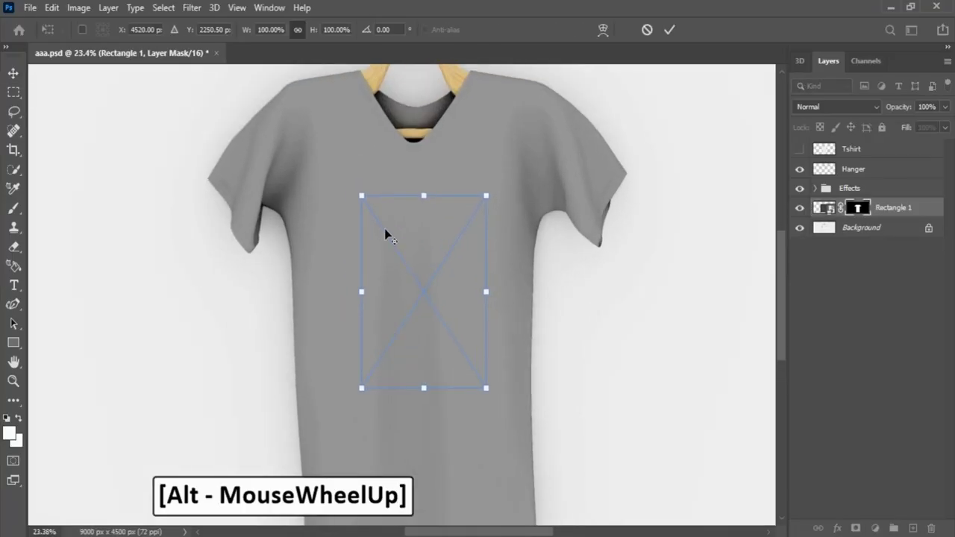
{"action": "left_click_drag", "start_coordinate": [357, 190], "coordinate": [342, 164]}
{"action": "mouse_move", "coordinate": [452, 300]}
{"action": "left_mouse_down"}
{"action": "mouse_move", "coordinate": [453, 272]}
{"action": "mouse_move", "coordinate": [453, 283]}
{"action": "left_mouse_up"}
{"action": "key", "text": "Return"}
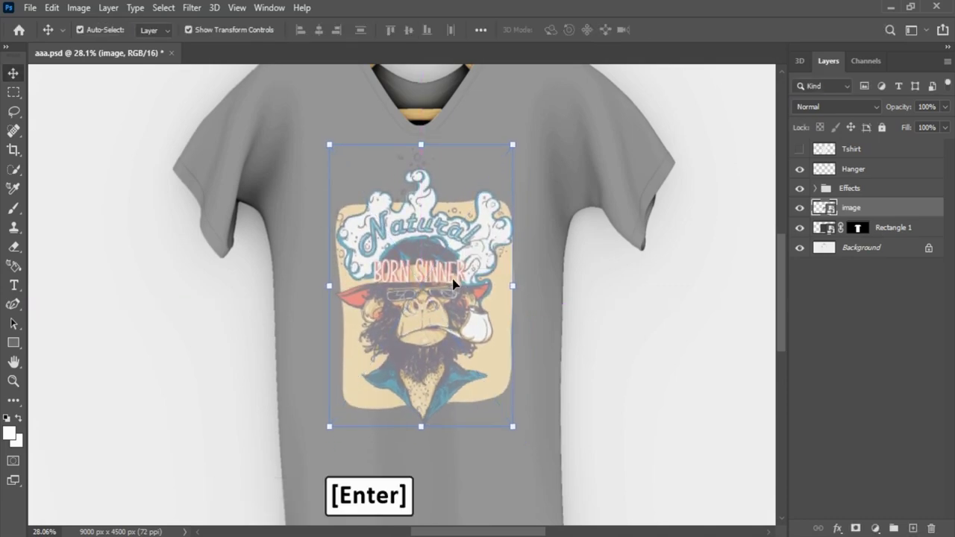
{"action": "scroll", "coordinate": [342, 251], "scroll_direction": "down", "scroll_amount": 3, "text": "alt"}
{"action": "scroll", "coordinate": [597, 271], "scroll_direction": "up", "scroll_amount": 1, "text": "alt"}
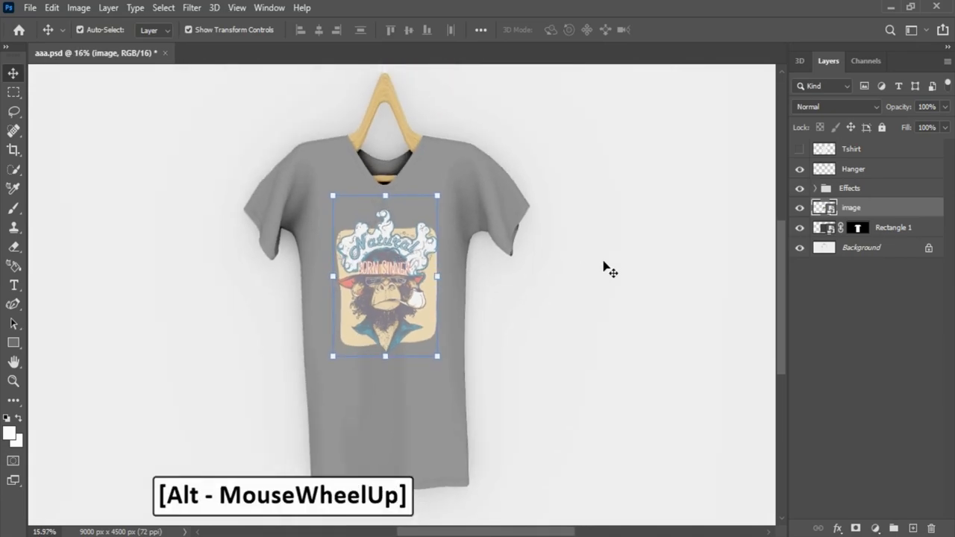
{"action": "left_click", "coordinate": [669, 249]}
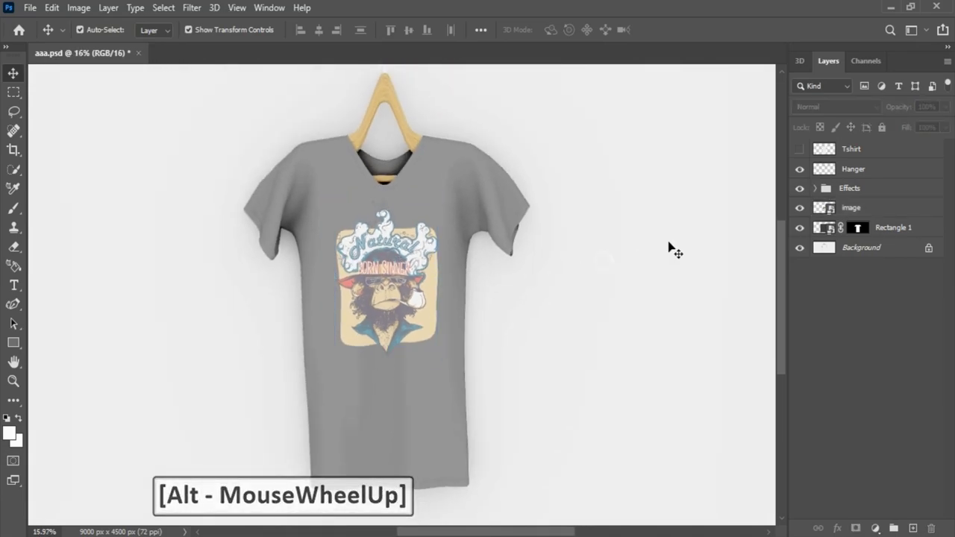
Open the contents of the Rectangle 1 smart object and change the rectangle's fill colour to turquoise.
{"action": "double_click", "coordinate": [825, 228]}
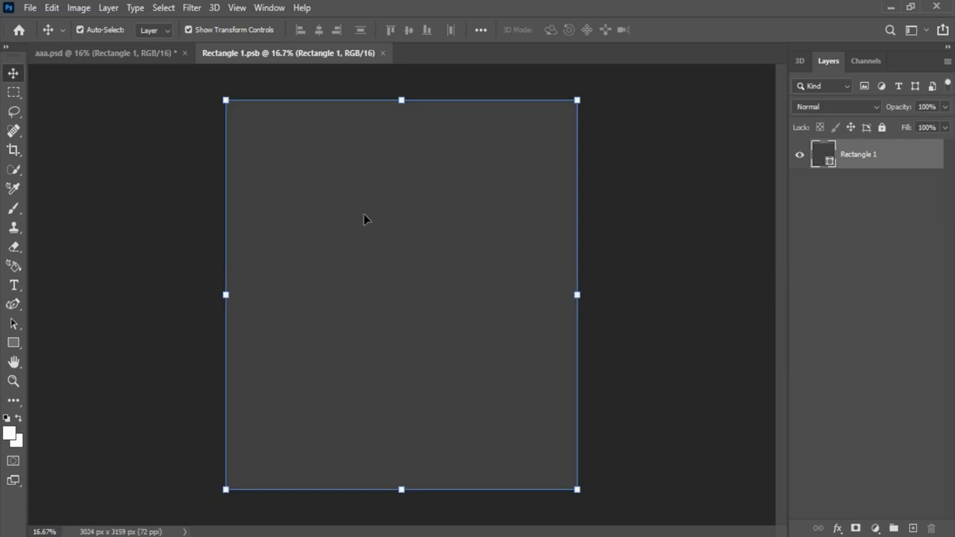
{"action": "scroll", "coordinate": [375, 198], "scroll_direction": "up", "scroll_amount": 1, "text": "alt"}
{"action": "scroll", "coordinate": [375, 198], "scroll_direction": "up", "scroll_amount": 1, "text": "alt"}
{"action": "left_click", "coordinate": [823, 158]}
{"action": "type", "text": "ff4a4a"}
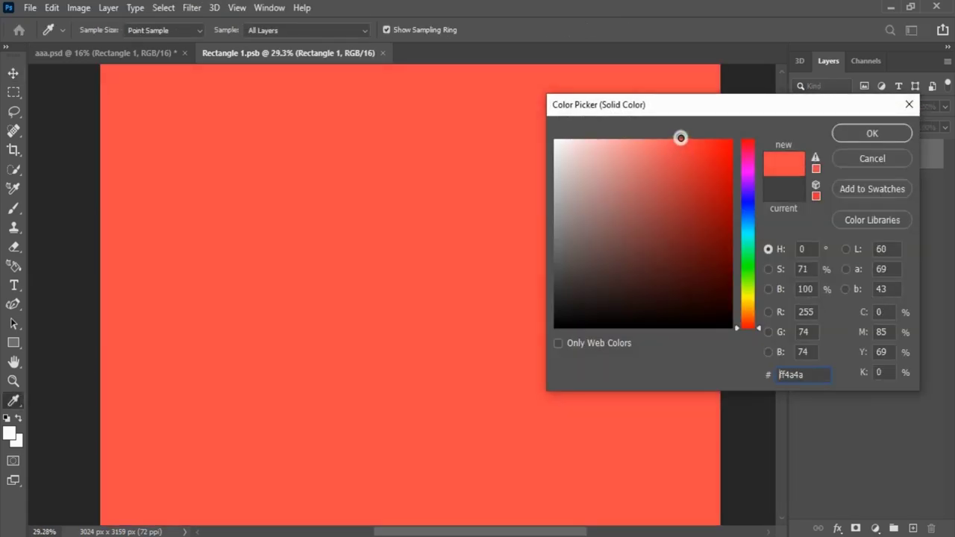
{"action": "left_click_drag", "start_coordinate": [752, 198], "coordinate": [743, 155]}
{"action": "left_click", "coordinate": [871, 136]}
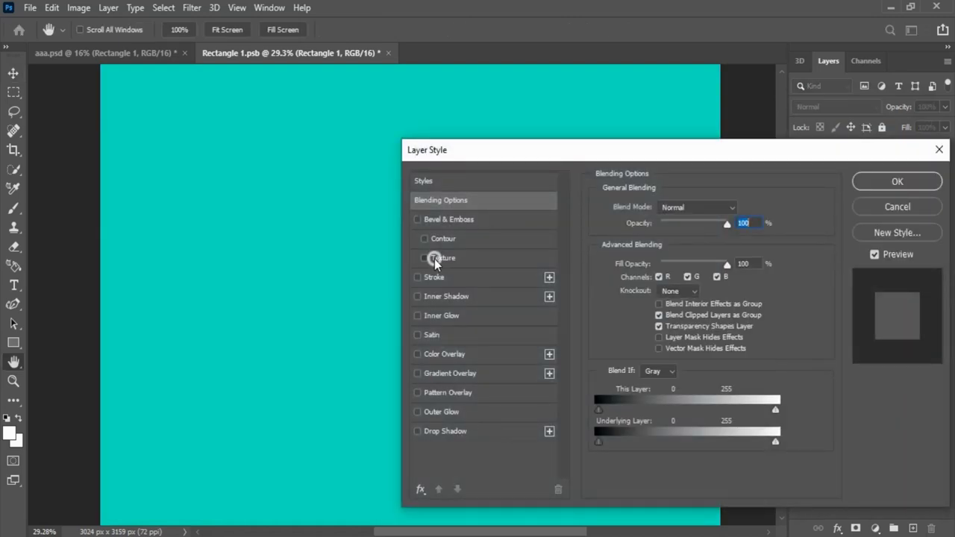
Add a Bevel & Emboss texture to the turquoise rectangle with scale 1% and depth -83%.
{"action": "left_click", "coordinate": [434, 258]}
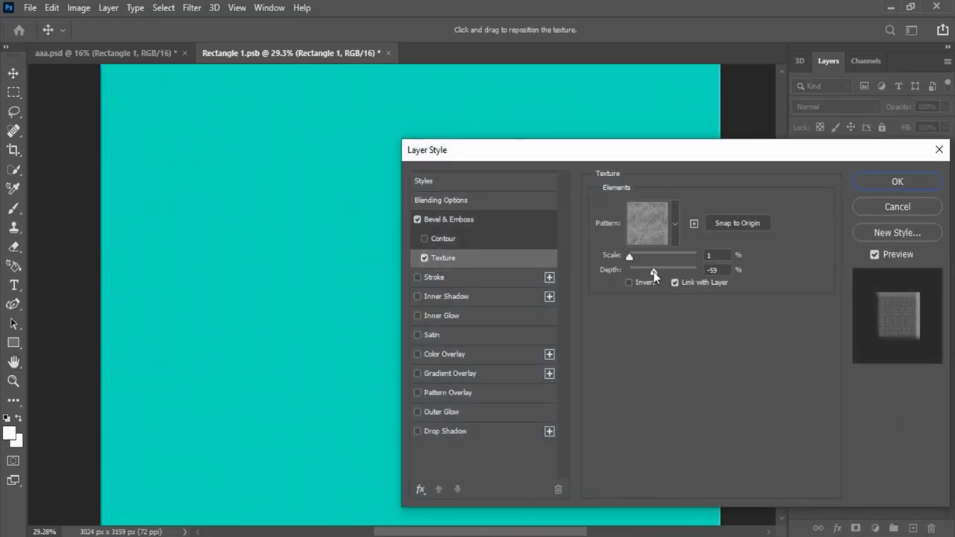
{"action": "left_click_drag", "start_coordinate": [650, 273], "coordinate": [649, 272]}
{"action": "left_click", "coordinate": [628, 256]}
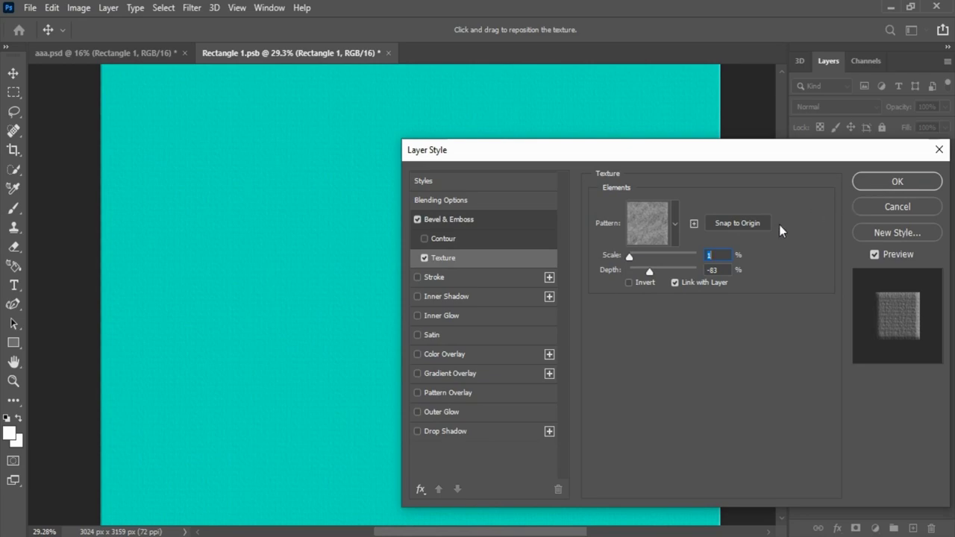
{"action": "left_click", "coordinate": [719, 256]}
{"action": "left_click", "coordinate": [906, 177]}
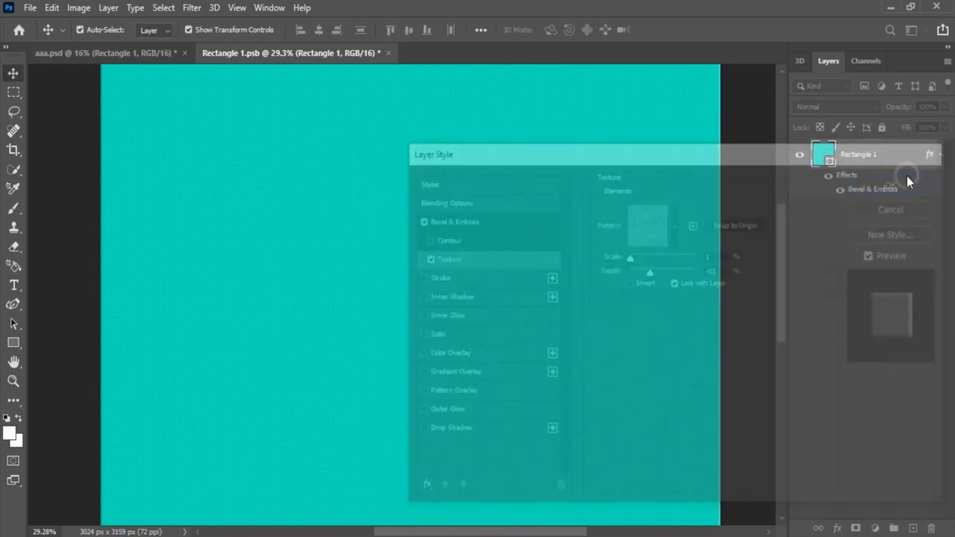
Close the Rectangle 1 smart object contents with the changes saved, returning to aaa.psd with no layer selected.
{"action": "left_click", "coordinate": [392, 53]}
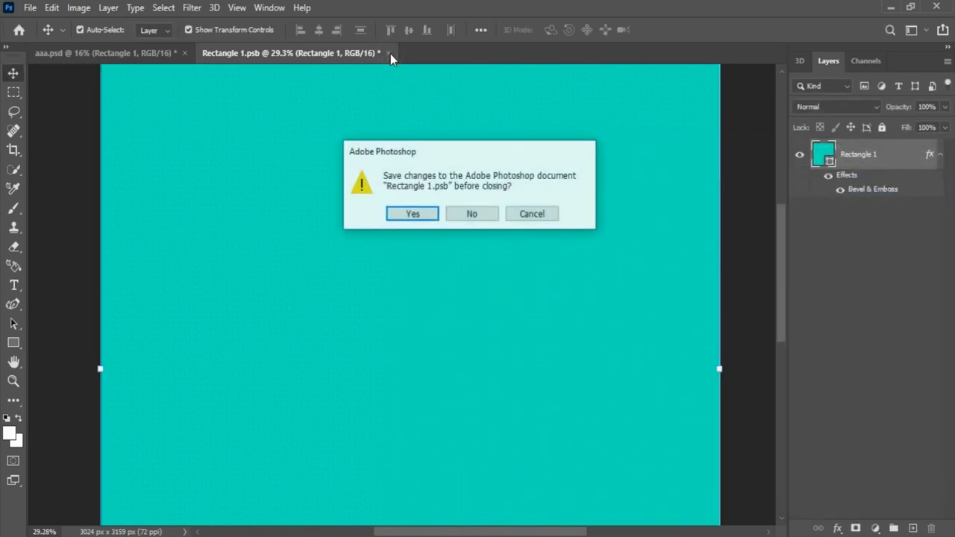
{"action": "left_click", "coordinate": [415, 215]}
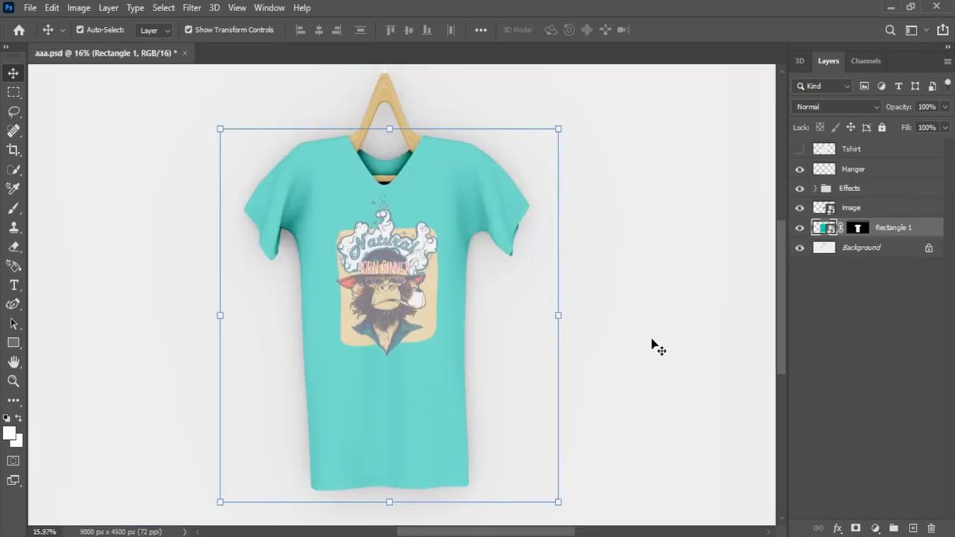
{"action": "left_click", "coordinate": [889, 227], "text": "ctrl"}
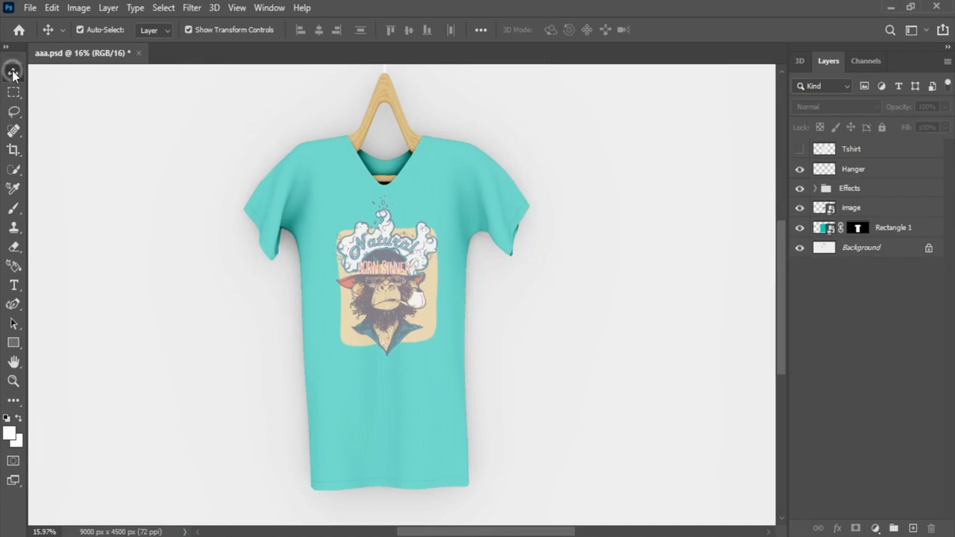
Reduce the opacity of the Light and mid layers in the Effects group, with mid at 83%.
{"action": "left_click", "coordinate": [816, 189]}
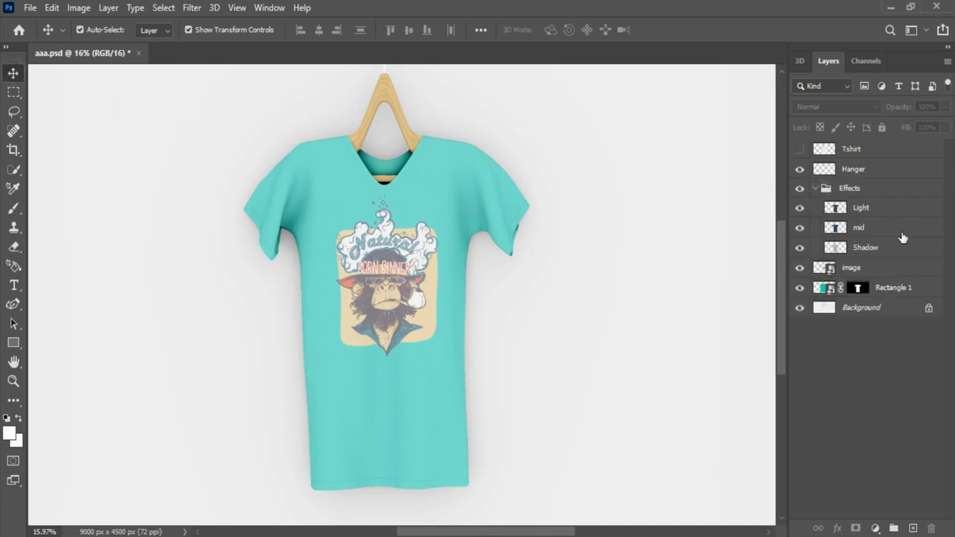
{"action": "left_click", "coordinate": [885, 209]}
{"action": "left_click", "coordinate": [945, 107]}
{"action": "mouse_move", "coordinate": [945, 122]}
{"action": "left_mouse_down"}
{"action": "mouse_move", "coordinate": [915, 127]}
{"action": "mouse_move", "coordinate": [936, 125]}
{"action": "left_mouse_up"}
{"action": "key", "text": "shift+alt+w"}
{"action": "left_click", "coordinate": [875, 228]}
{"action": "left_click", "coordinate": [945, 107]}
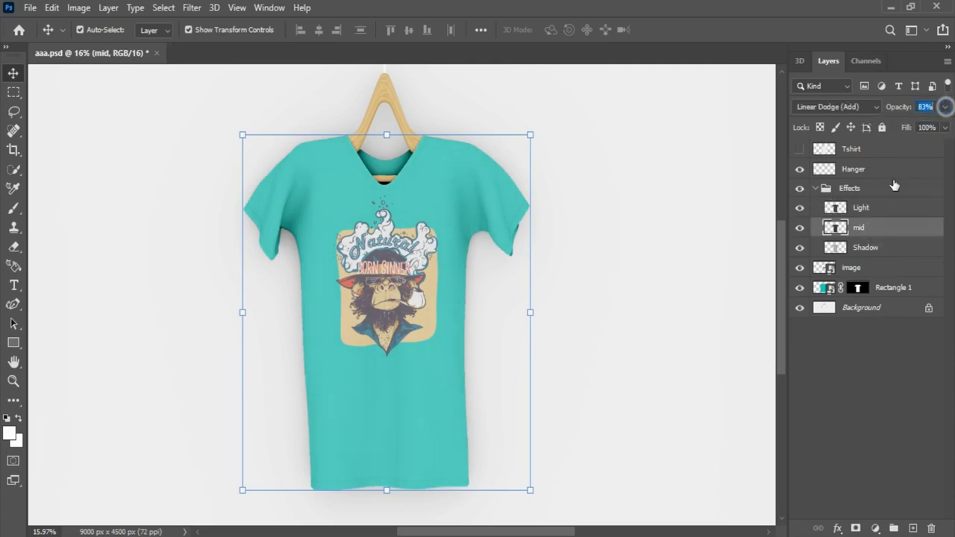
Set the Shadow layer's opacity to 87% and collapse the Effects group.
{"action": "left_click", "coordinate": [875, 249]}
{"action": "left_click", "coordinate": [946, 106]}
{"action": "left_click_drag", "start_coordinate": [945, 123], "coordinate": [936, 124]}
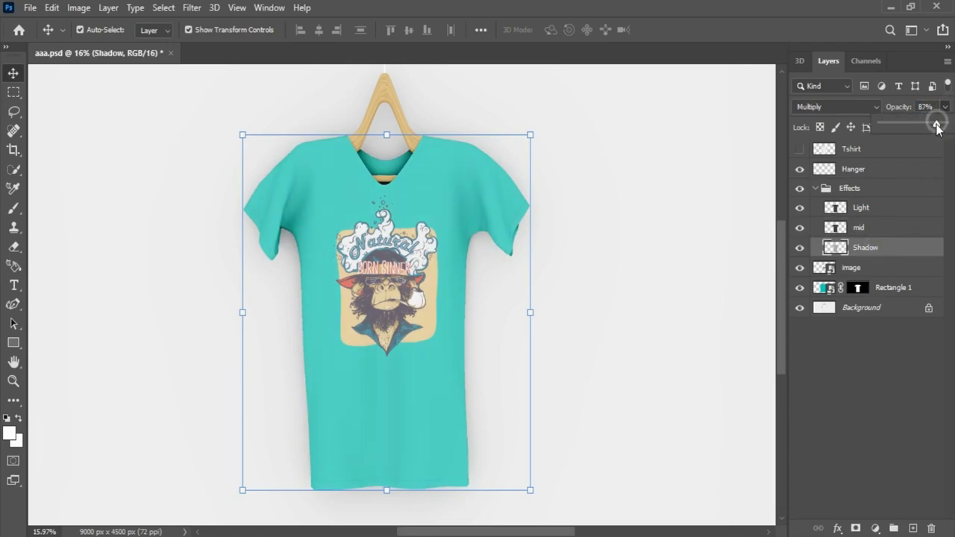
{"action": "left_click", "coordinate": [892, 359]}
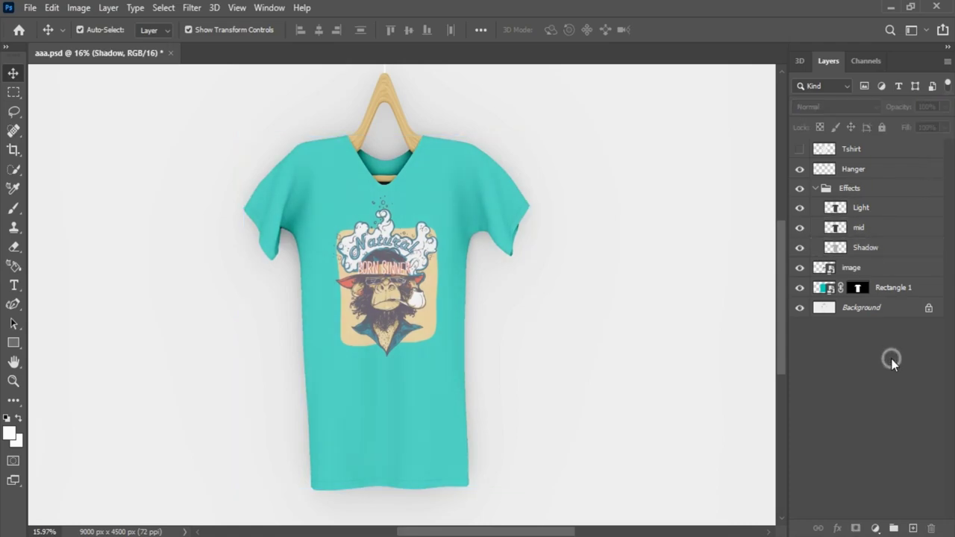
{"action": "left_click", "coordinate": [817, 188]}
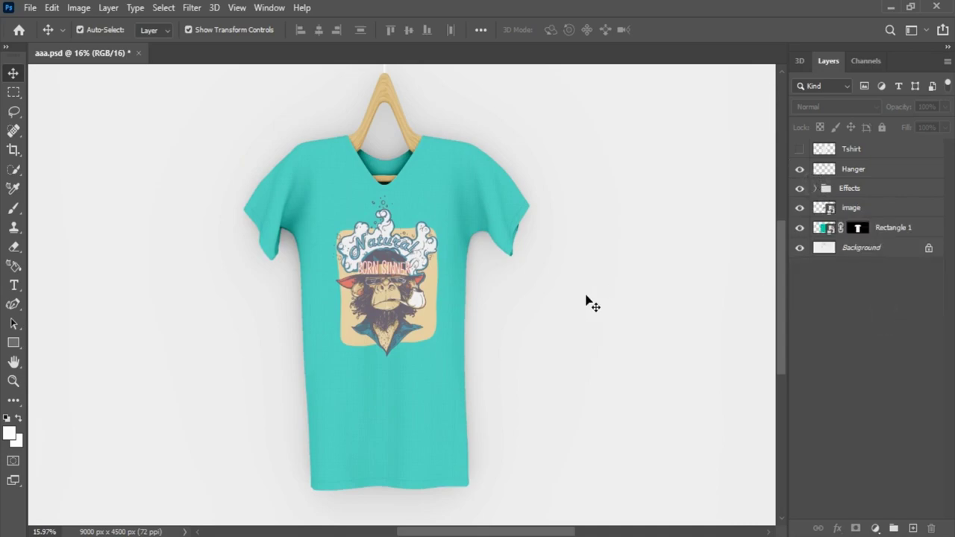
Make the Tshirt layer visible and move it between Rectangle 1 and Background in the layer order.
{"action": "scroll", "coordinate": [527, 288], "scroll_direction": "down", "scroll_amount": 4, "text": "alt"}
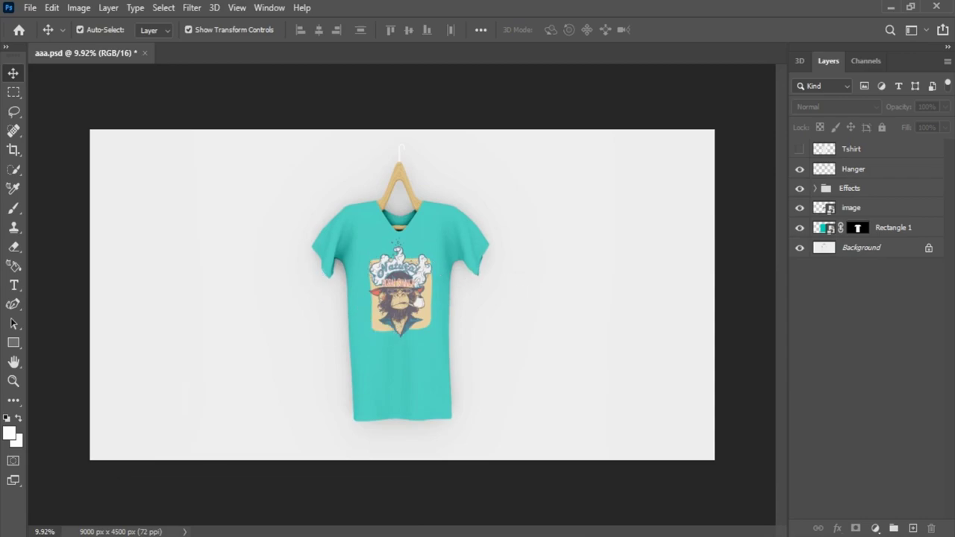
{"action": "left_click", "coordinate": [799, 150]}
{"action": "left_click", "coordinate": [875, 151]}
{"action": "left_click_drag", "start_coordinate": [877, 152], "coordinate": [888, 235]}
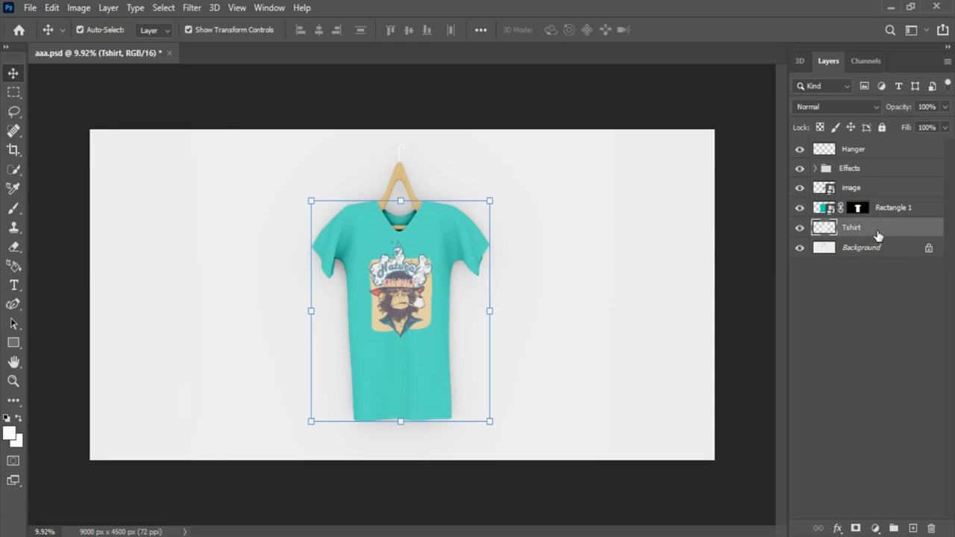
Add a Drop Shadow effect to the Tshirt layer so the shirt casts a shadow on the background.
{"action": "double_click", "coordinate": [878, 233]}
{"action": "left_click_drag", "start_coordinate": [567, 156], "coordinate": [626, 131]}
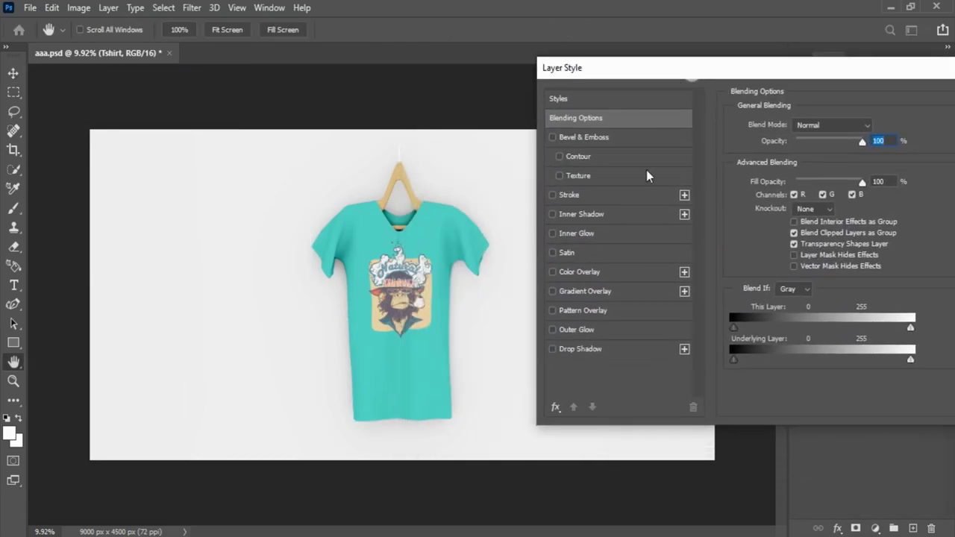
{"action": "left_click", "coordinate": [553, 349]}
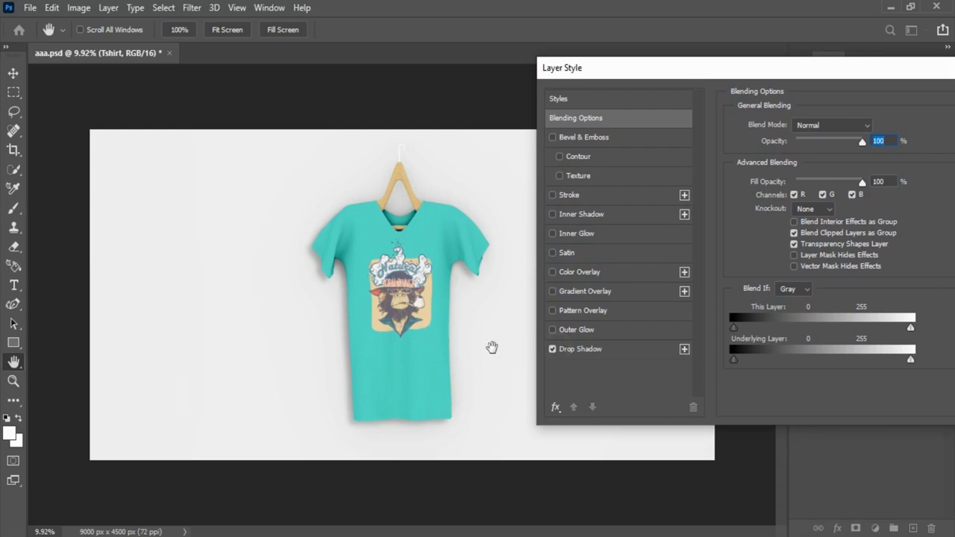
{"action": "left_click", "coordinate": [487, 336]}
{"action": "left_click_drag", "start_coordinate": [705, 70], "coordinate": [753, 76]}
{"action": "left_click_drag", "start_coordinate": [896, 72], "coordinate": [753, 81]}
{"action": "left_click", "coordinate": [933, 117]}
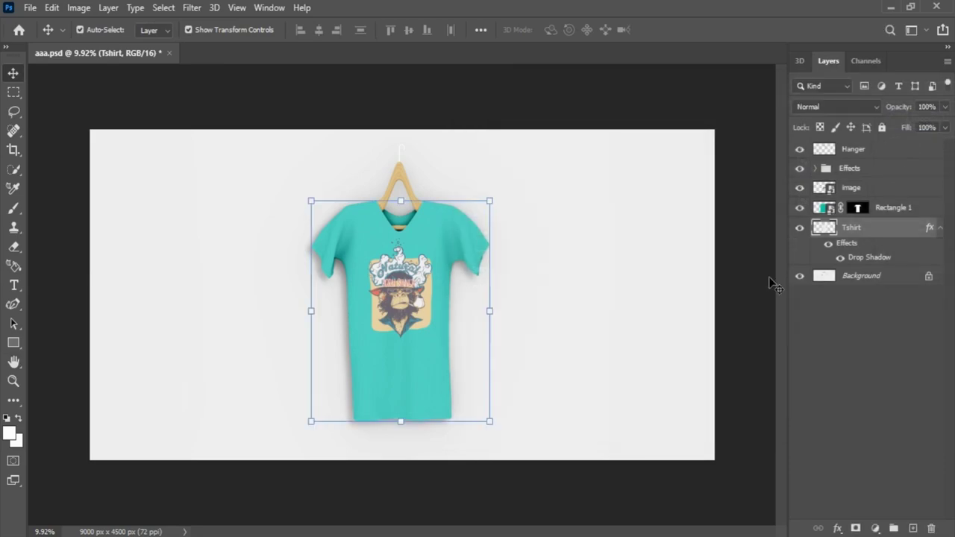
Toggle the Tshirt layer's visibility to compare the shirt with and without its shadow, and collapse the layer's effects list.
{"action": "scroll", "coordinate": [351, 305], "scroll_direction": "up", "scroll_amount": 3, "text": "alt"}
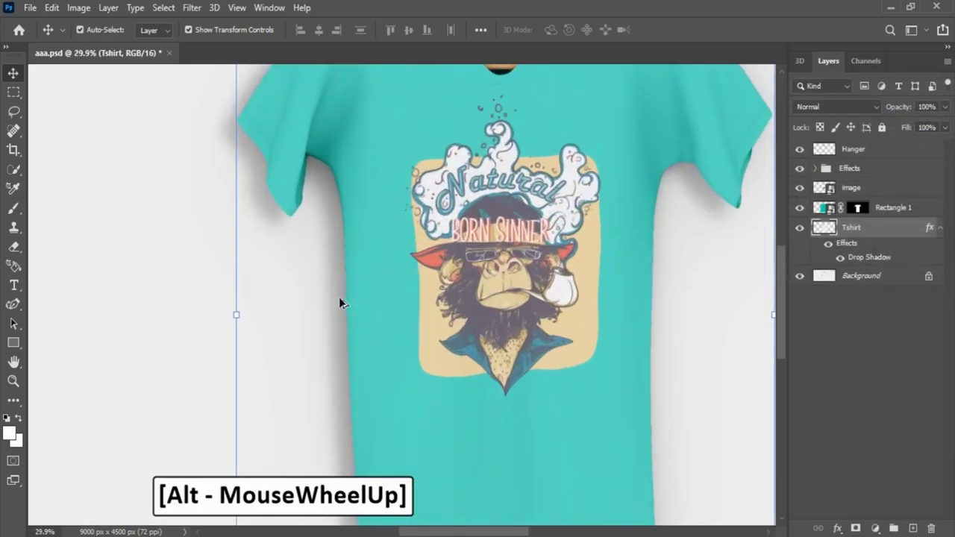
{"action": "left_click", "coordinate": [801, 230]}
{"action": "left_click", "coordinate": [801, 230]}
{"action": "left_click", "coordinate": [800, 228]}
{"action": "left_click", "coordinate": [799, 228]}
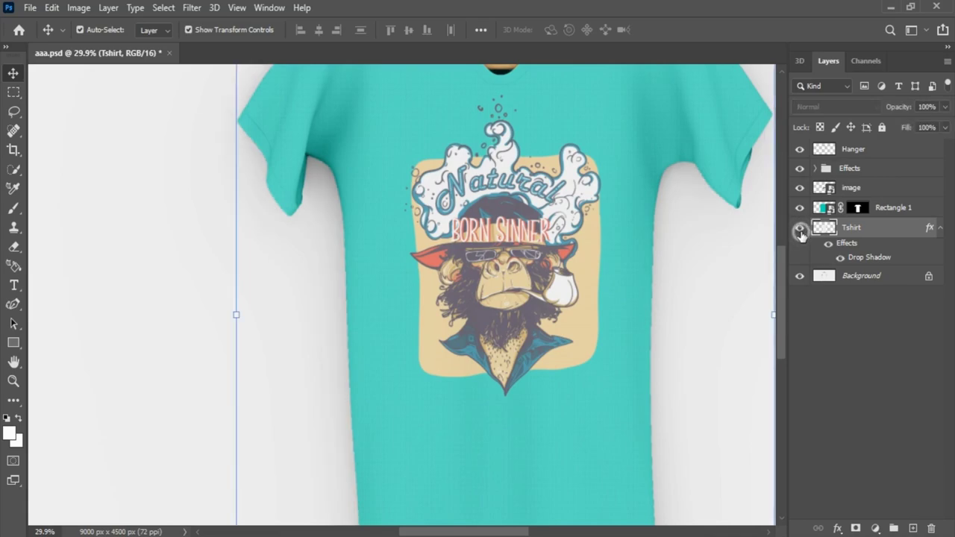
{"action": "scroll", "coordinate": [425, 270], "scroll_direction": "down", "scroll_amount": 3, "text": "alt"}
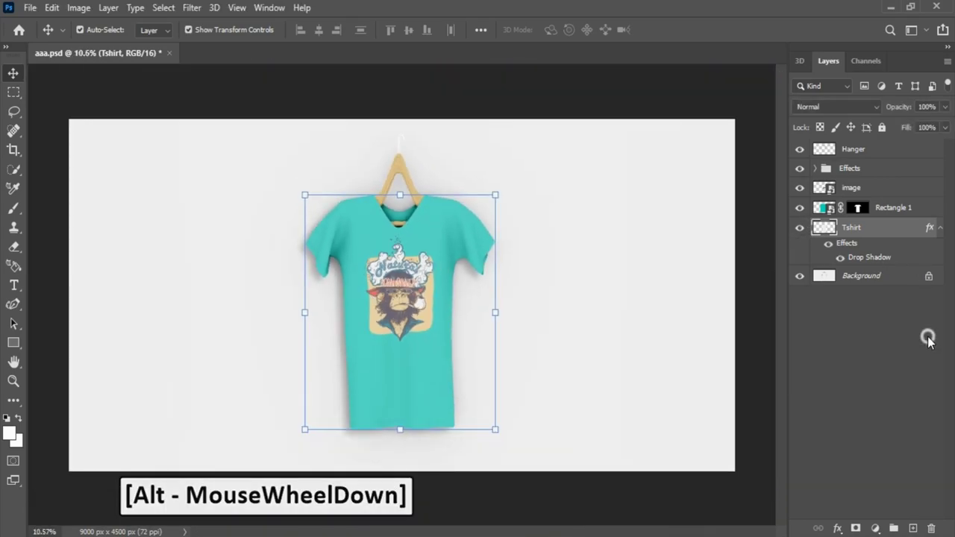
{"action": "left_click", "coordinate": [928, 339]}
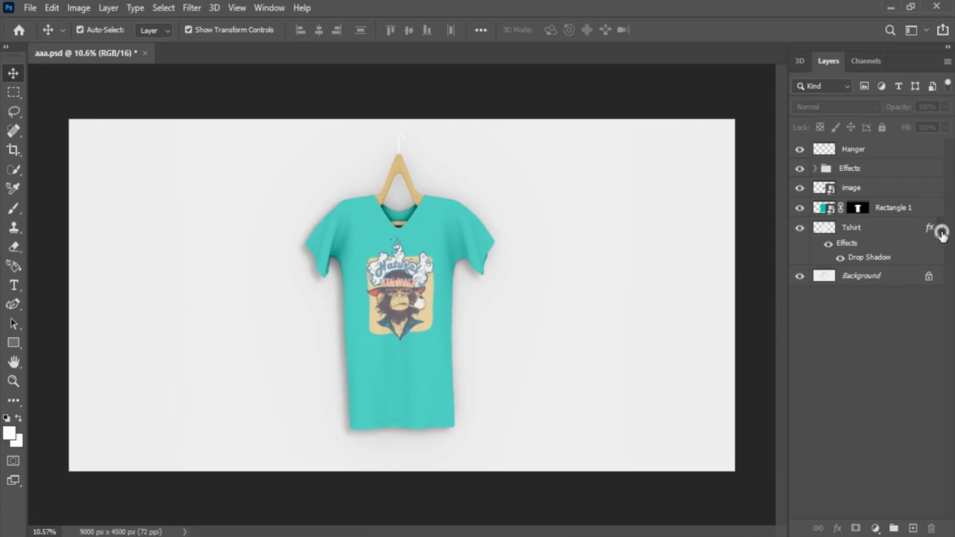
{"action": "left_click", "coordinate": [940, 228]}
{"action": "left_click", "coordinate": [892, 356]}
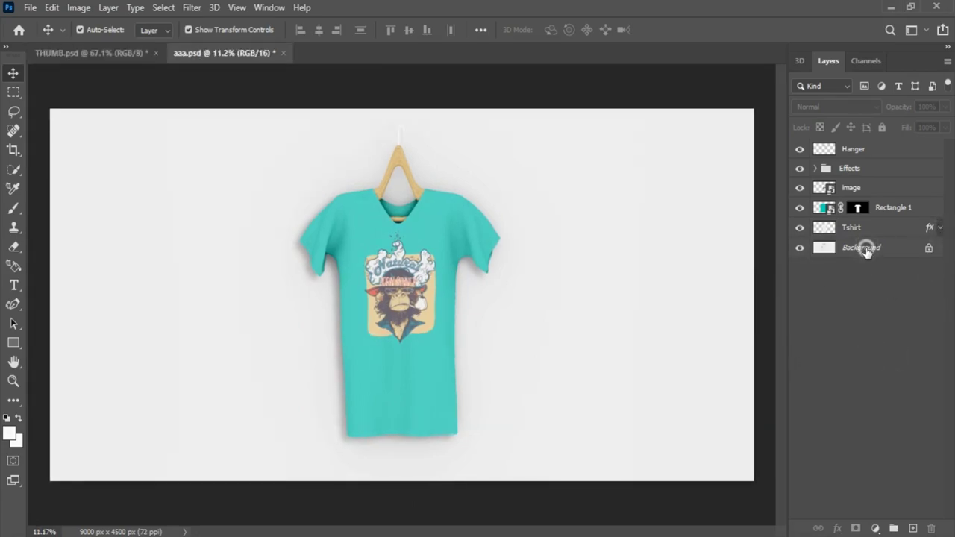
Duplicate the Background layer as Background copy within aaa.psd.
{"action": "right_click", "coordinate": [866, 252]}
{"action": "left_click", "coordinate": [871, 276]}
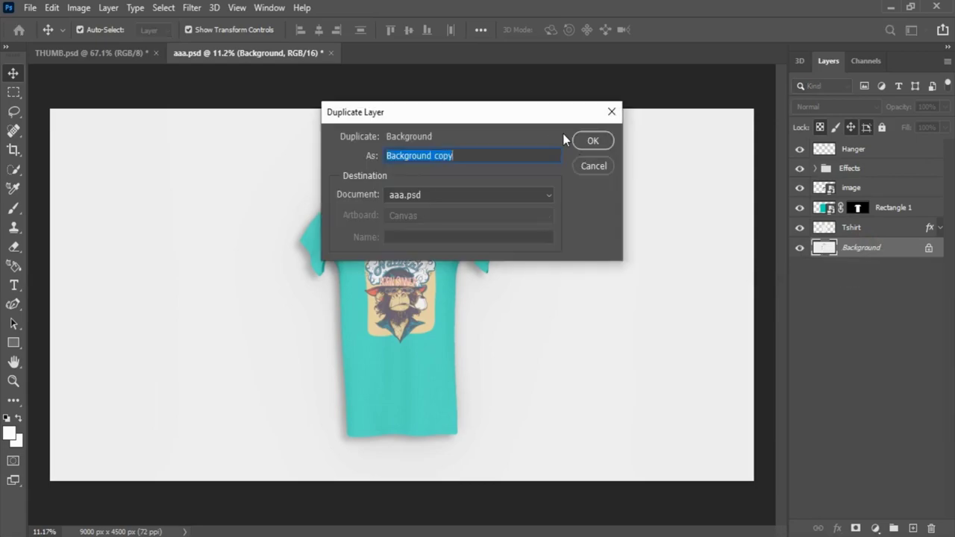
{"action": "left_click", "coordinate": [591, 141]}
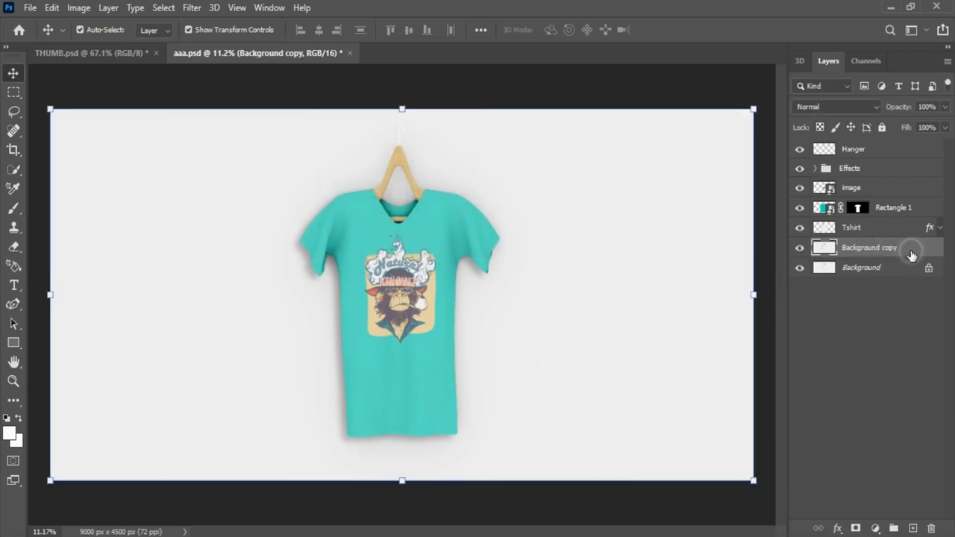
Add a Gradient Overlay in dark purple tones to Background copy and set its style to Radial.
{"action": "double_click", "coordinate": [912, 257]}
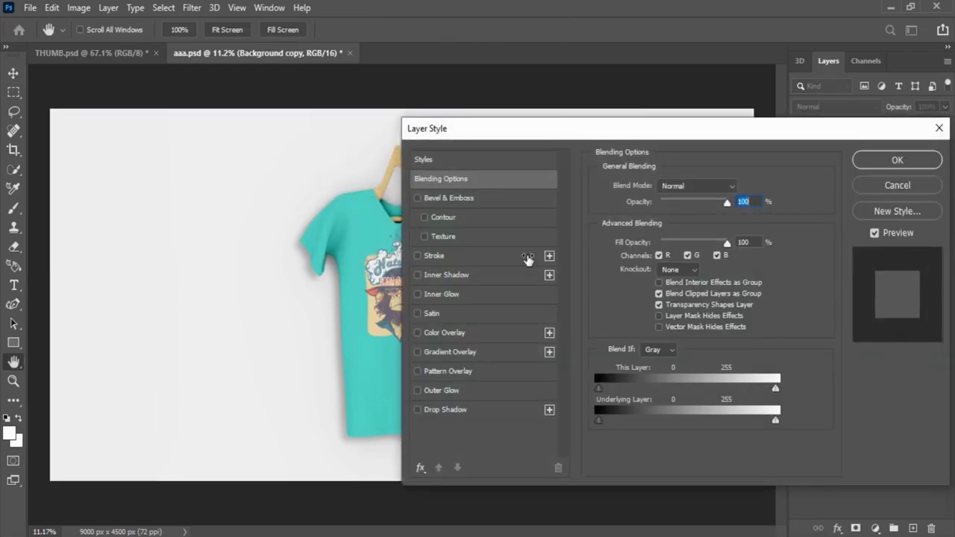
{"action": "left_click", "coordinate": [444, 356]}
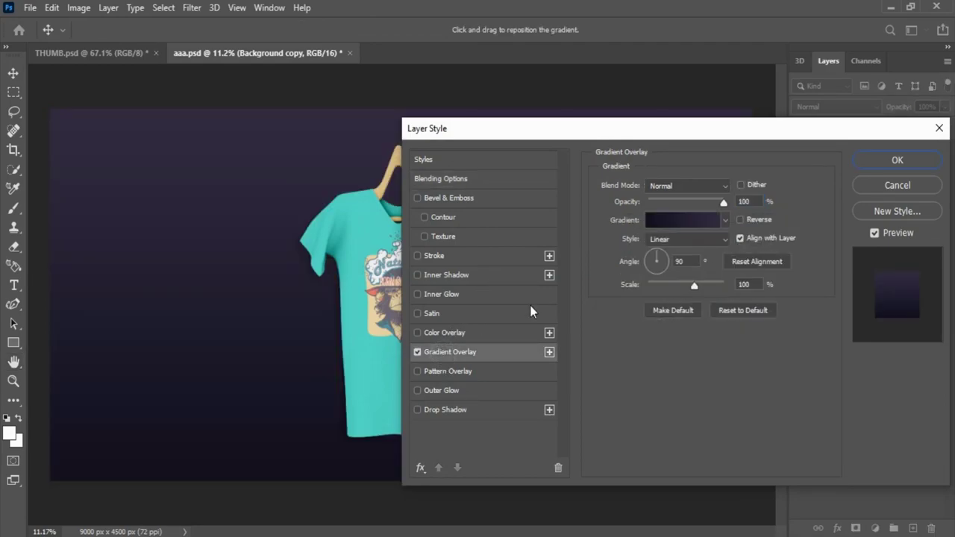
{"action": "left_click_drag", "start_coordinate": [678, 135], "coordinate": [820, 92]}
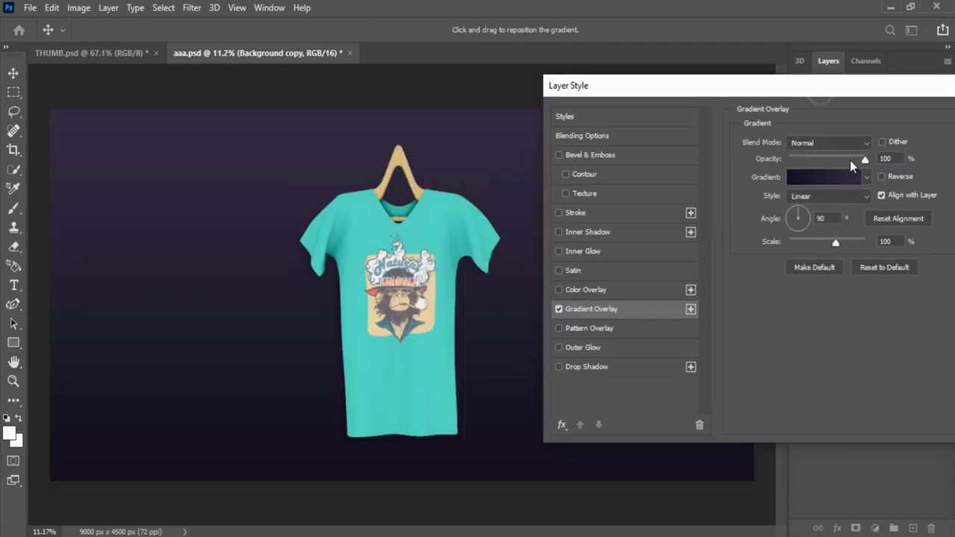
{"action": "left_click", "coordinate": [862, 198]}
{"action": "left_click", "coordinate": [851, 206]}
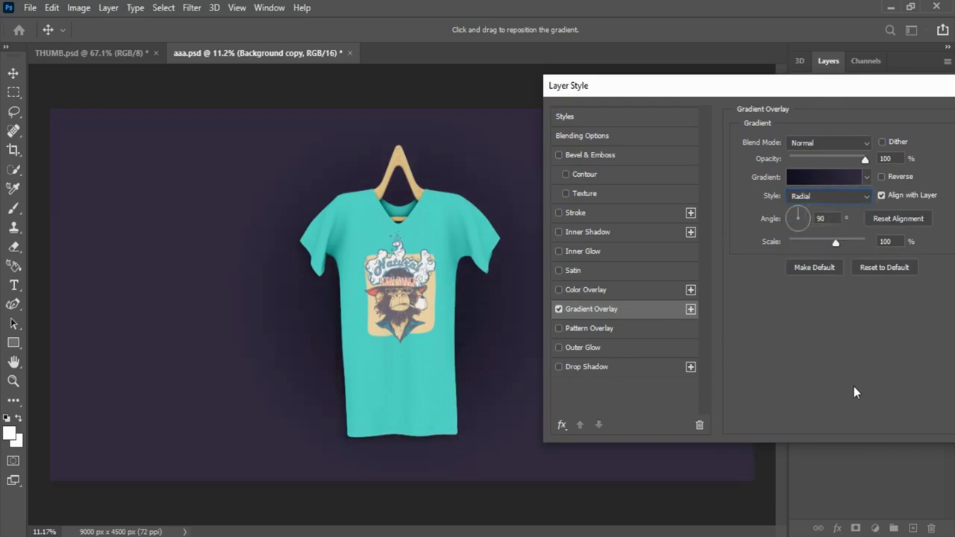
Reverse the radial gradient on Background copy, set its angle to 0°, apply the style and collapse the effects list.
{"action": "left_click", "coordinate": [882, 177]}
{"action": "double_click", "coordinate": [824, 220]}
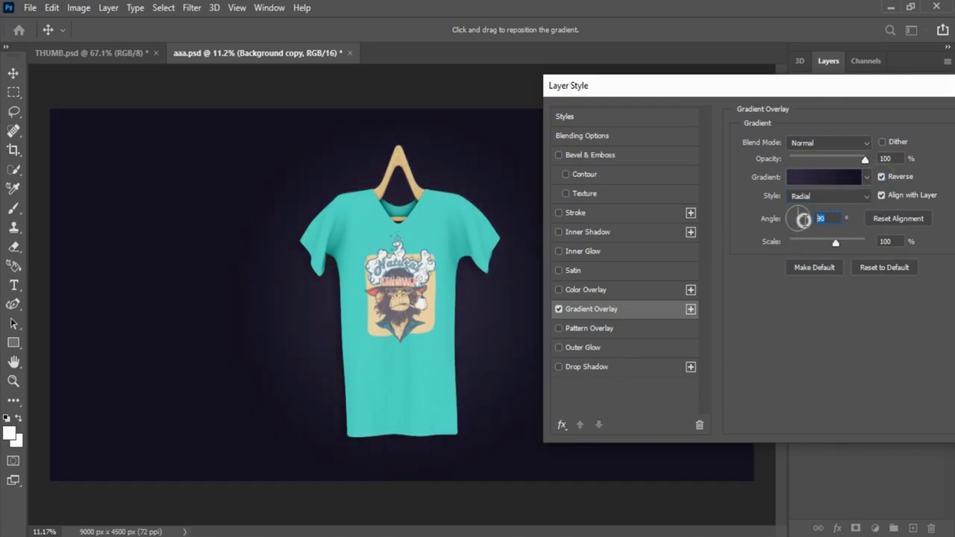
{"action": "type", "text": "0"}
{"action": "left_click_drag", "start_coordinate": [733, 96], "coordinate": [532, 96]}
{"action": "left_click", "coordinate": [835, 117]}
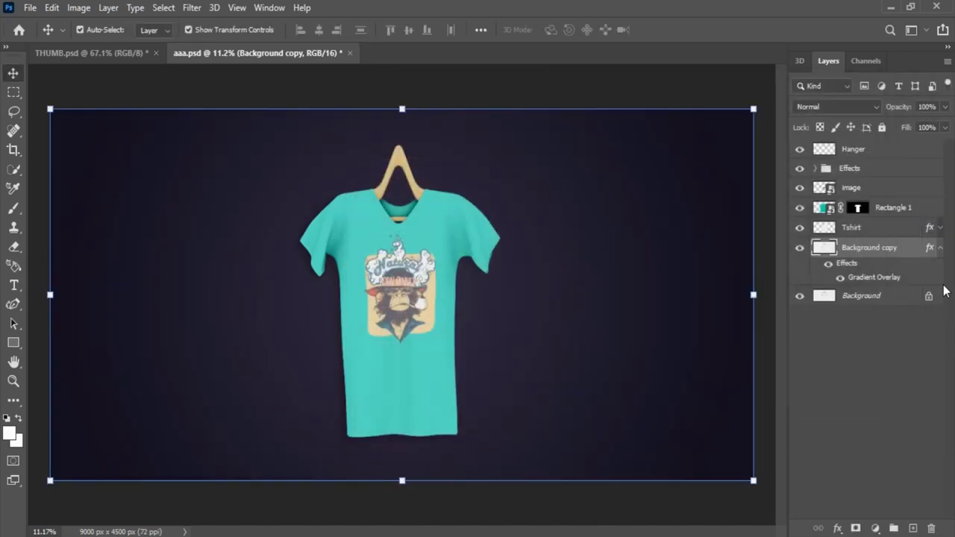
{"action": "left_click", "coordinate": [940, 250]}
{"action": "left_click", "coordinate": [845, 362]}
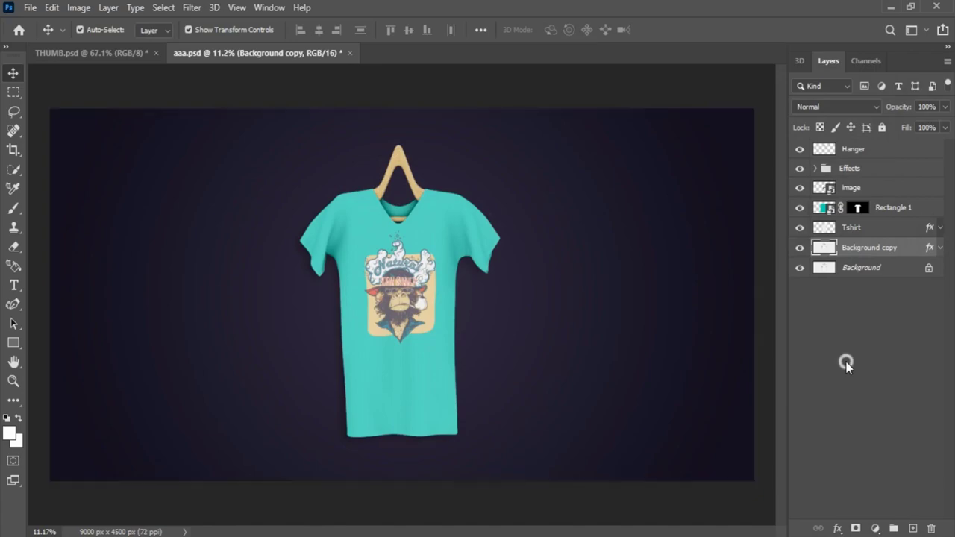
Duplicate the image layer as image copy and set the duplicate's blend mode to Vivid Light.
{"action": "left_click", "coordinate": [855, 193]}
{"action": "scroll", "coordinate": [409, 275], "scroll_direction": "up", "scroll_amount": 6, "text": "alt"}
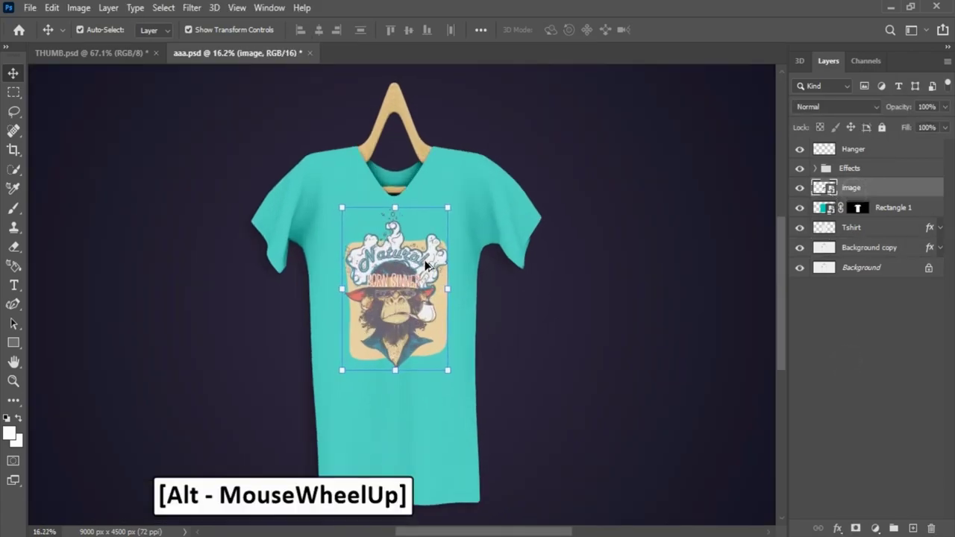
{"action": "right_click", "coordinate": [874, 188]}
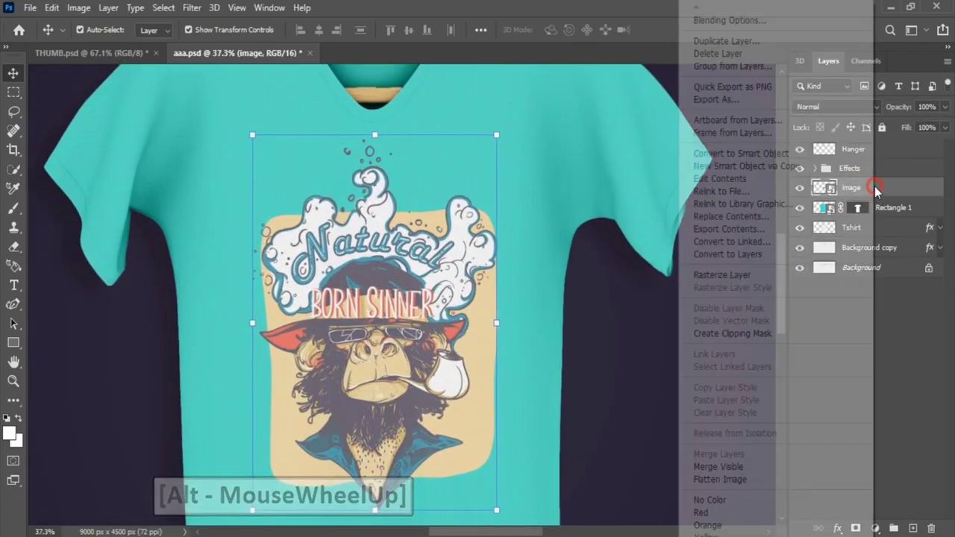
{"action": "left_click", "coordinate": [765, 44]}
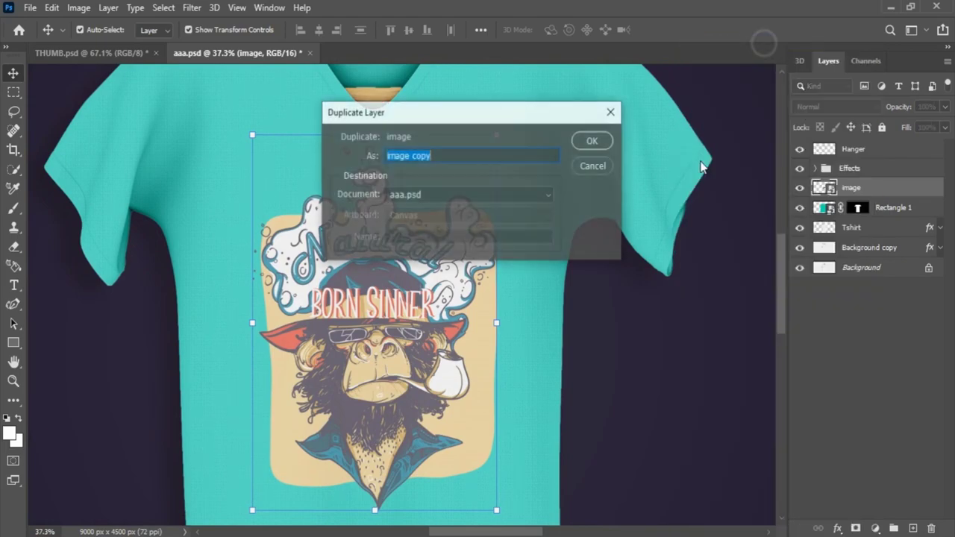
{"action": "left_click", "coordinate": [590, 142]}
{"action": "left_click", "coordinate": [877, 107]}
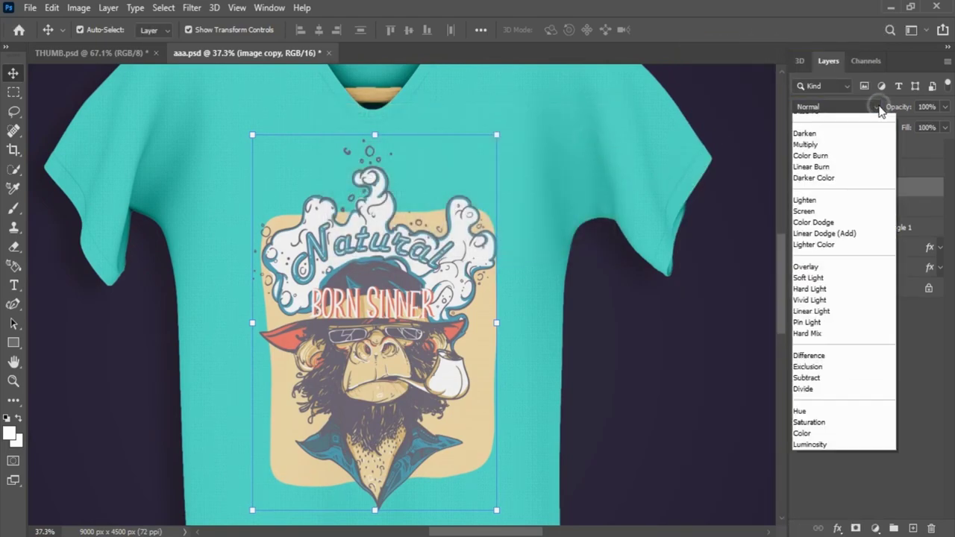
{"action": "left_click", "coordinate": [812, 308]}
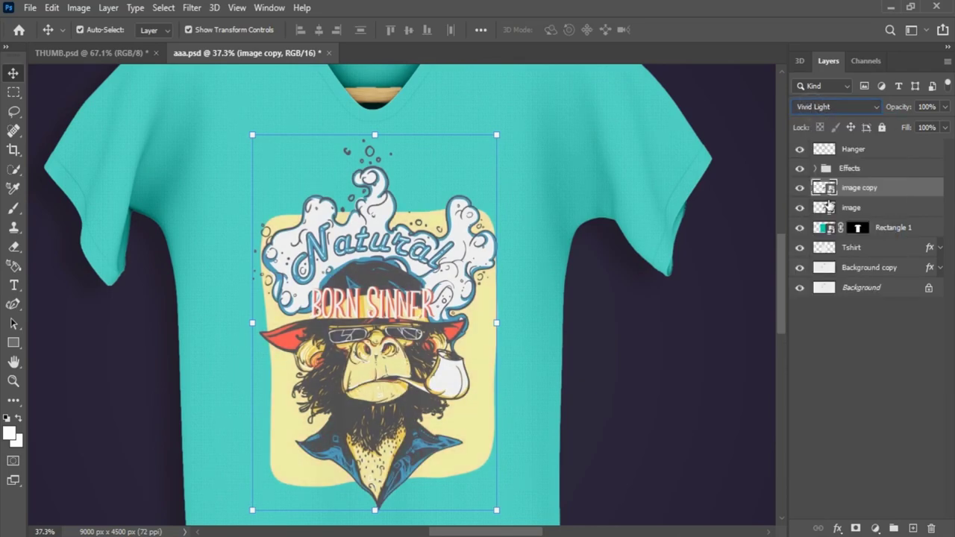
Toggle the image copy layer's visibility to compare the chest print with and without the Vivid Light duplicate.
{"action": "left_click", "coordinate": [891, 381]}
{"action": "left_click", "coordinate": [801, 189]}
{"action": "left_click", "coordinate": [801, 189]}
{"action": "left_click", "coordinate": [801, 189]}
{"action": "left_click", "coordinate": [801, 189]}
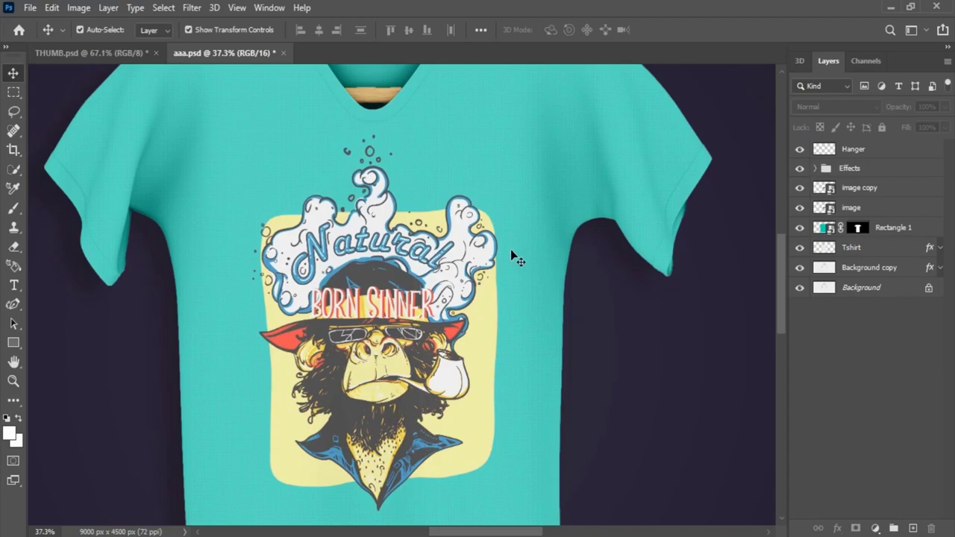
Open the Rectangle 1 smart object's contents and set the rectangle's solid fill colour to off-white f8fcfb.
{"action": "double_click", "coordinate": [825, 228]}
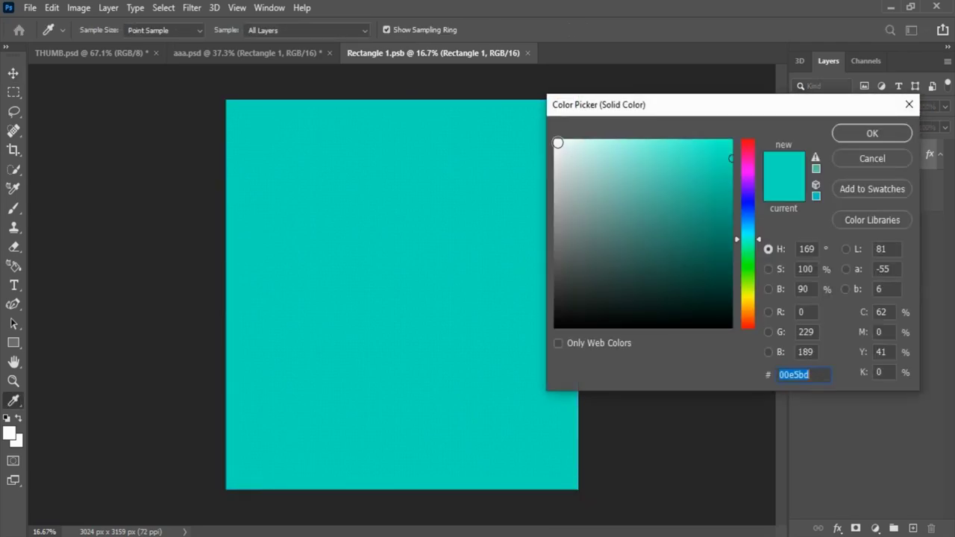
{"action": "left_click", "coordinate": [557, 141]}
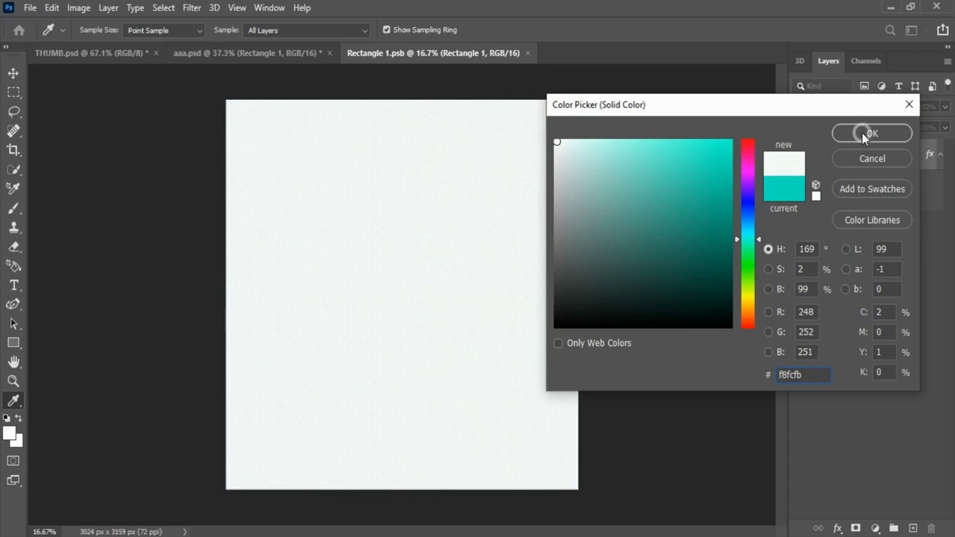
{"action": "left_click", "coordinate": [862, 132]}
{"action": "left_click", "coordinate": [864, 129]}
Save and close Rectangle 1.psb to update the shirt colour in aaa.psd, and deselect the Rectangle 1 layer.
{"action": "left_click", "coordinate": [534, 53]}
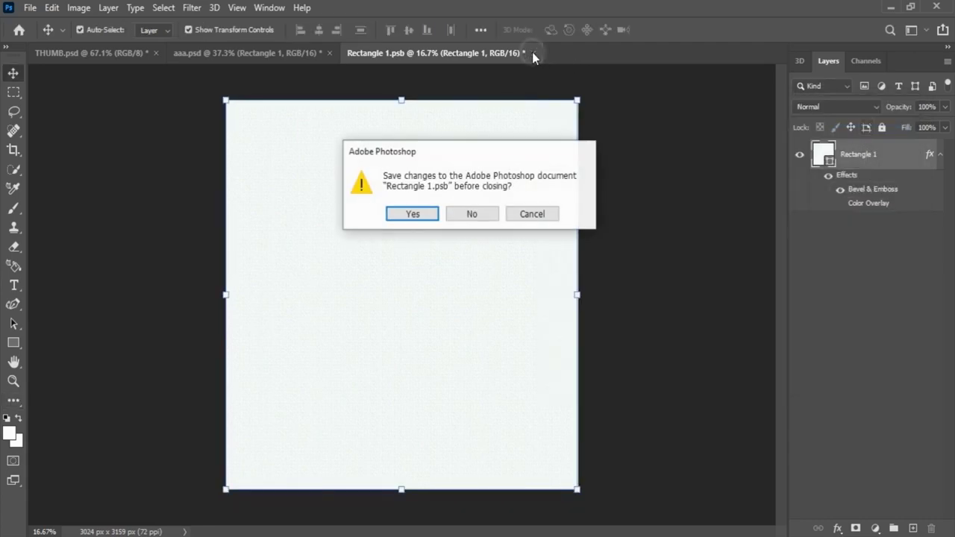
{"action": "left_click", "coordinate": [412, 215]}
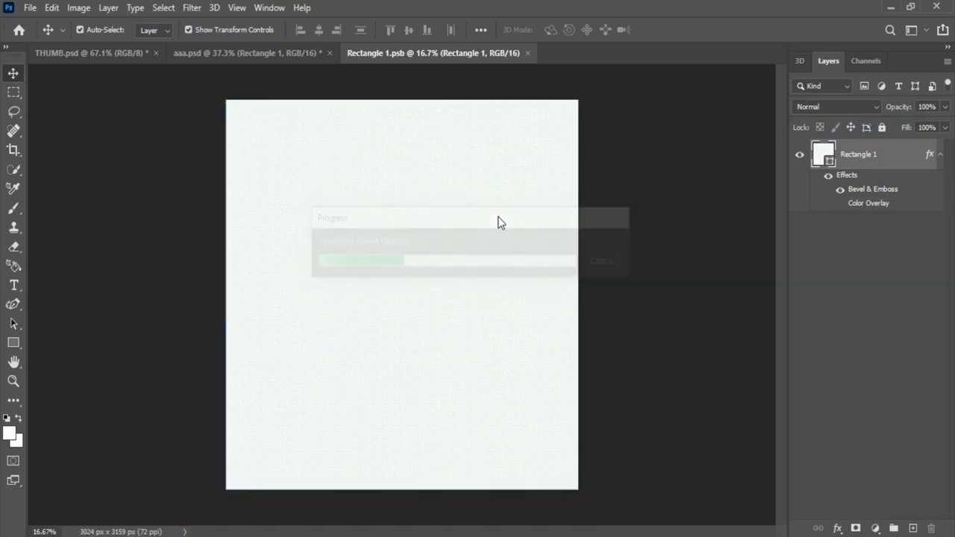
{"action": "key", "text": "ctrl+w"}
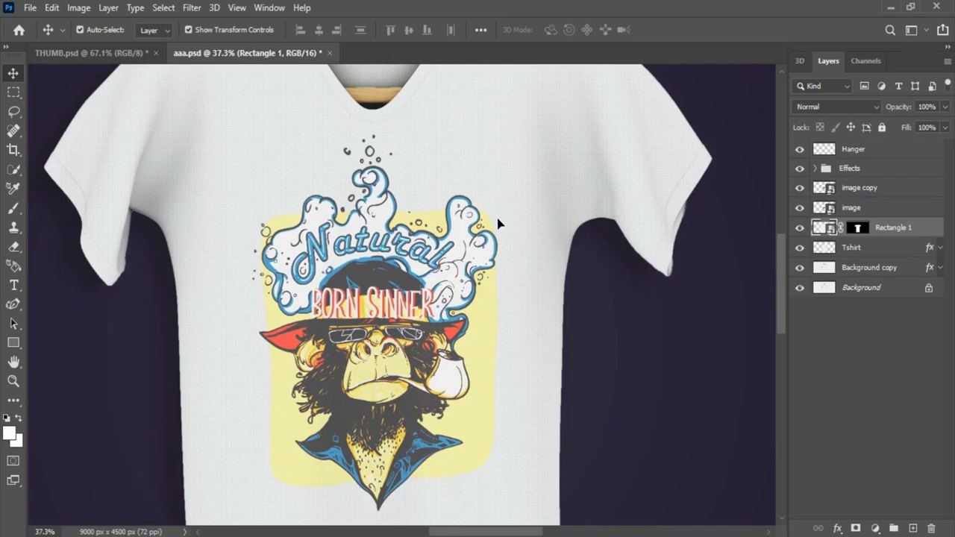
{"action": "scroll", "coordinate": [437, 237], "scroll_direction": "down", "scroll_amount": 5, "text": "alt"}
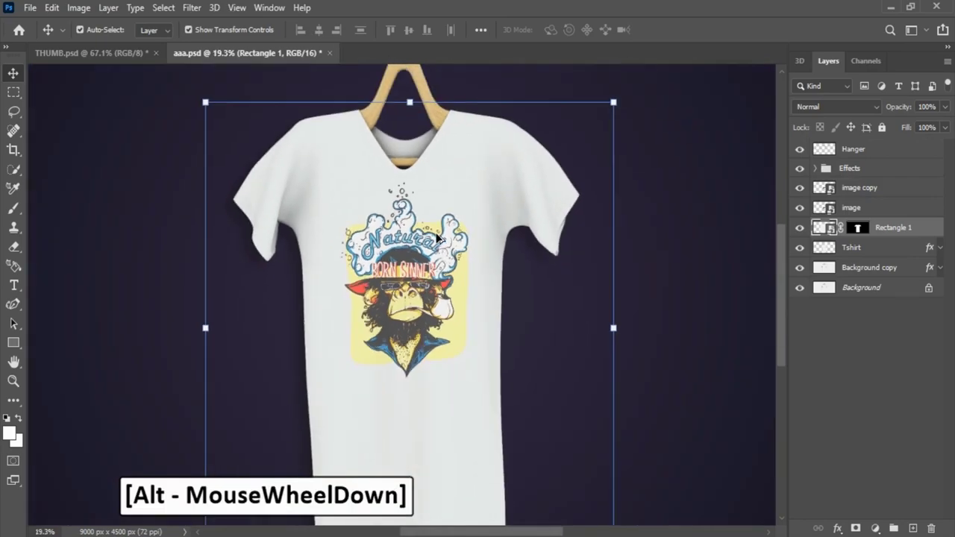
{"action": "scroll", "coordinate": [437, 236], "scroll_direction": "down", "scroll_amount": 1, "text": "alt"}
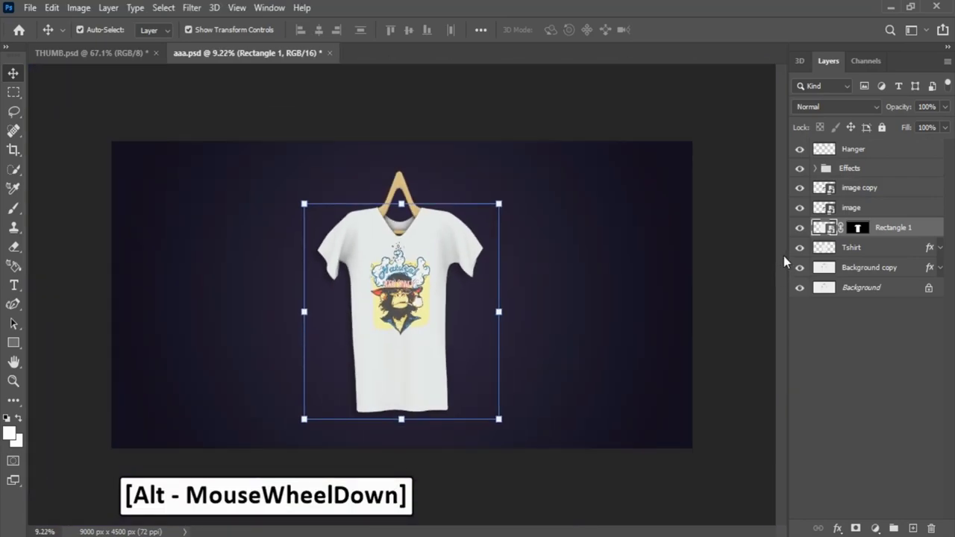
{"action": "left_click", "coordinate": [739, 251]}
{"action": "scroll", "coordinate": [470, 331], "scroll_direction": "up", "scroll_amount": 1, "text": "alt"}
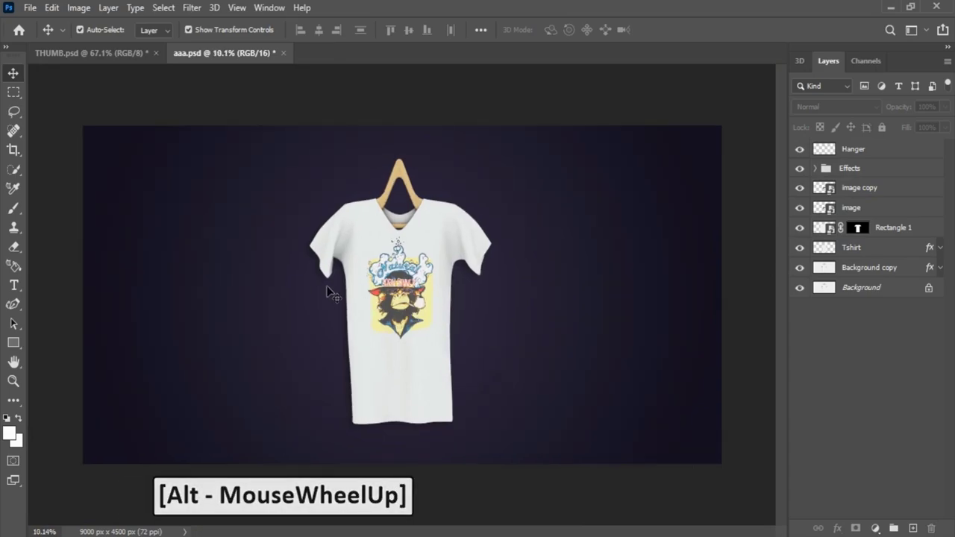